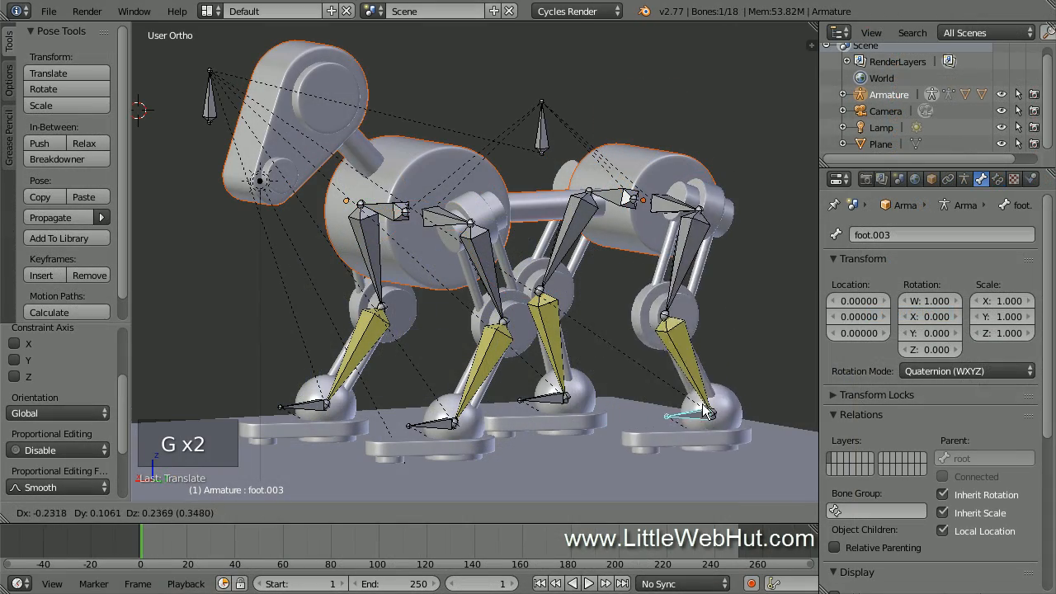
{"action": "left_click_drag", "start_coordinate": [202, 509], "coordinate": [503, 490]}
{"action": "left_click_drag", "start_coordinate": [503, 490], "coordinate": [550, 490]}
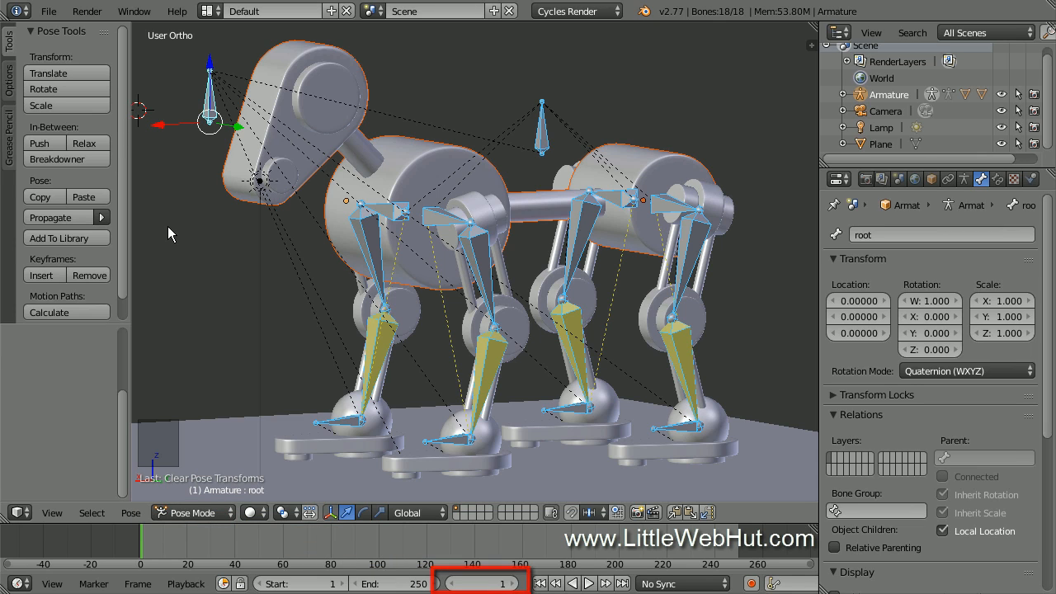
Select every bone of the armature and clear all of its pose transforms
{"action": "mouse_move", "coordinate": [167, 226]}
{"action": "middle_mouse_down"}
{"action": "mouse_move", "coordinate": [218, 243]}
{"action": "mouse_move", "coordinate": [349, 337]}
{"action": "mouse_move", "coordinate": [401, 242]}
{"action": "mouse_move", "coordinate": [424, 263]}
{"action": "middle_mouse_up"}
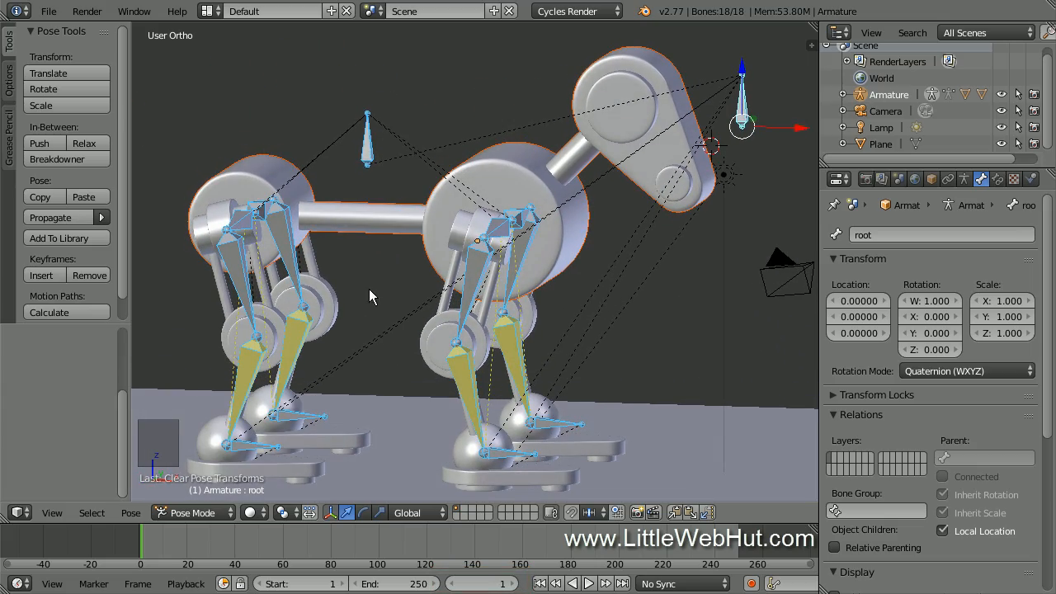
{"action": "middle_click_drag", "start_coordinate": [368, 288], "coordinate": [466, 233], "text": "shift"}
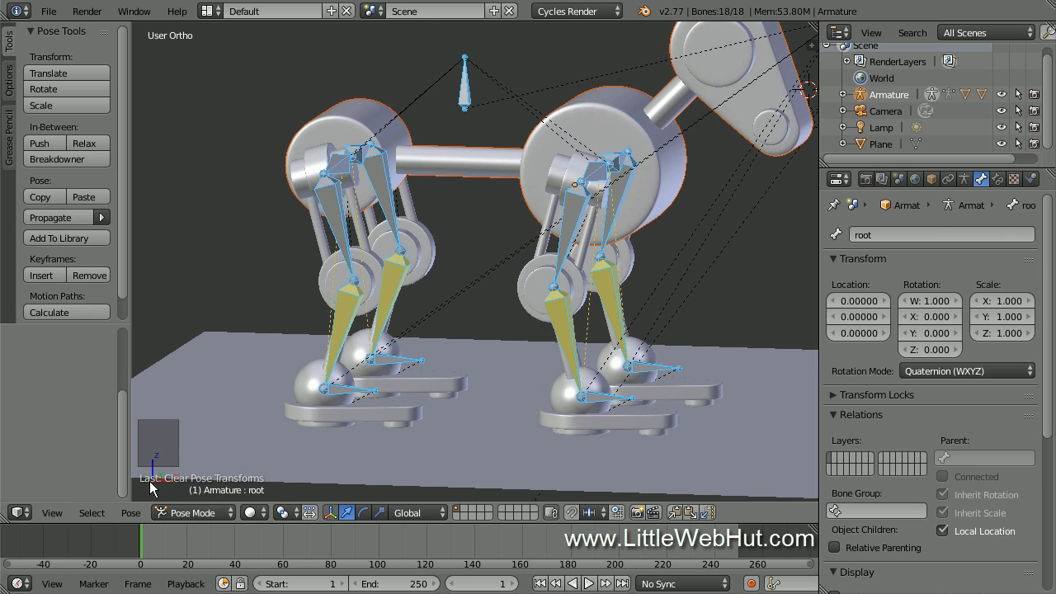
{"action": "key", "text": "a"}
{"action": "key", "text": "a"}
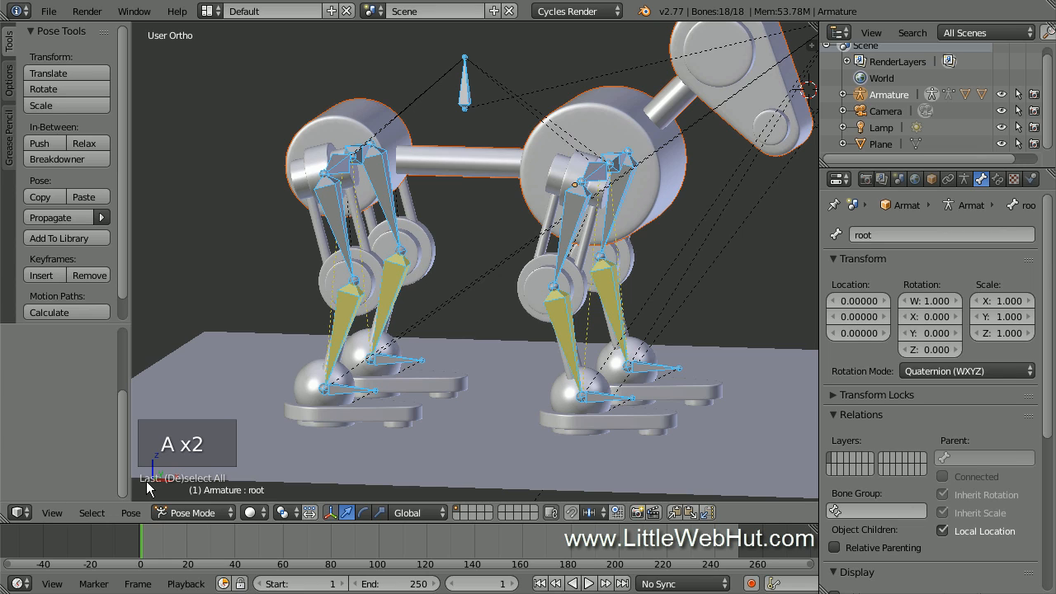
{"action": "left_click", "coordinate": [130, 513]}
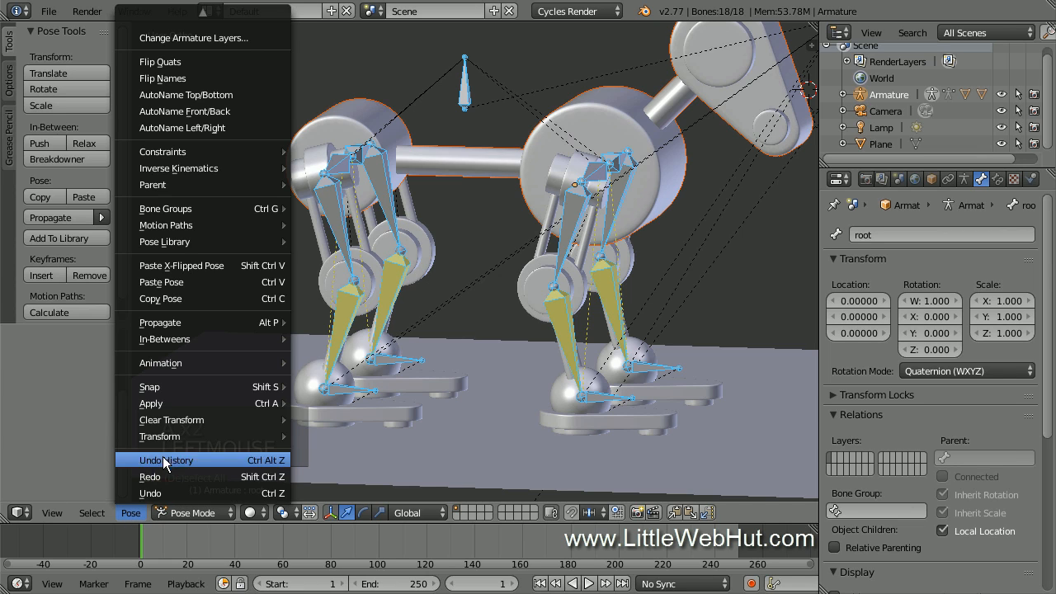
{"action": "mouse_move", "coordinate": [205, 421]}
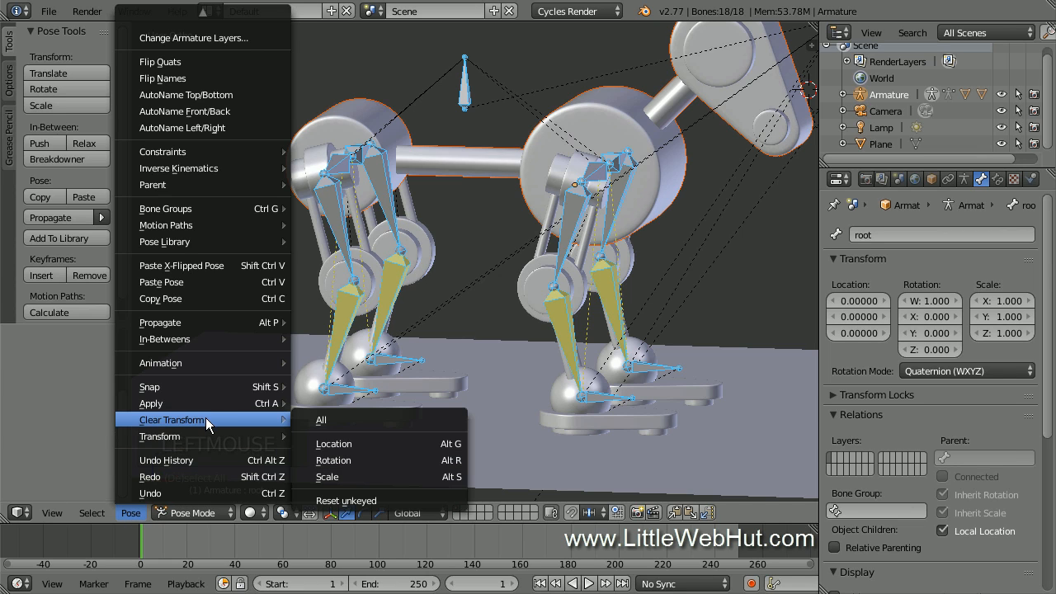
{"action": "left_click", "coordinate": [387, 421]}
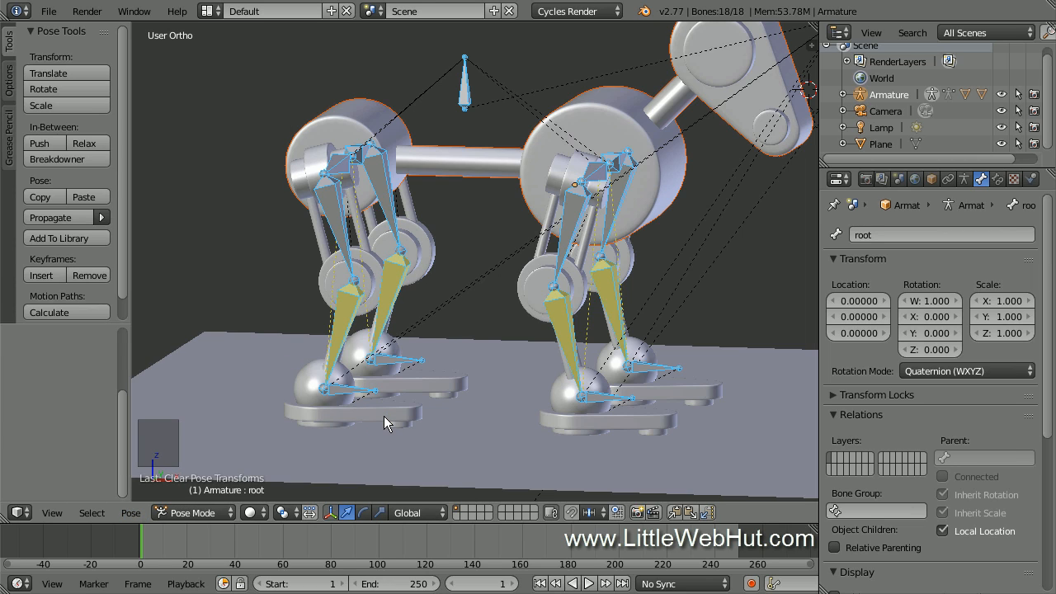
Move both rear foot bones, foot.001 and foot.003, backward along X by about 1.07 units
{"action": "right_click", "coordinate": [346, 395]}
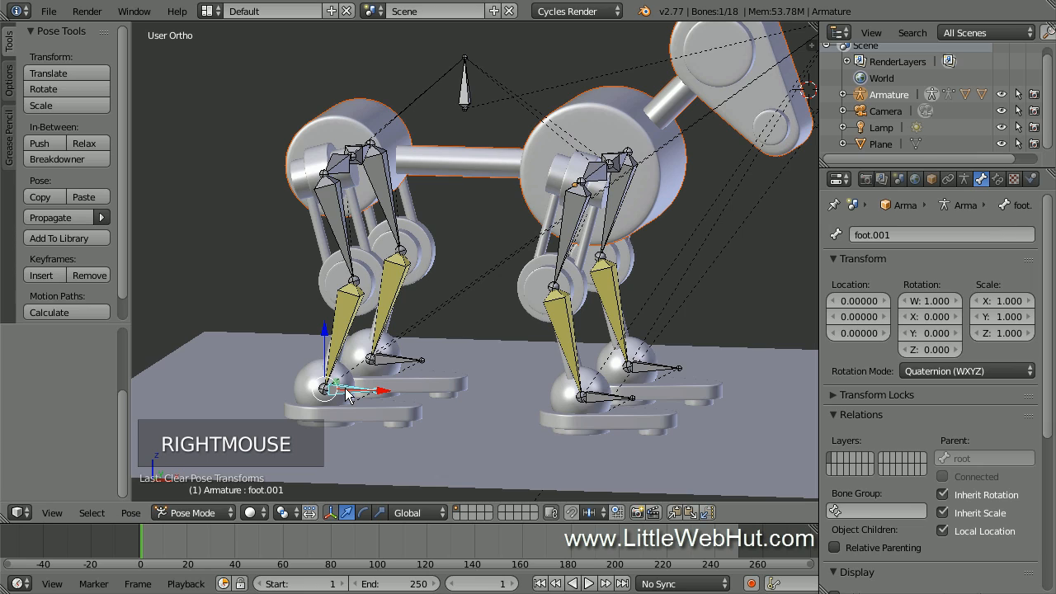
{"action": "right_click", "coordinate": [393, 363], "text": "shift"}
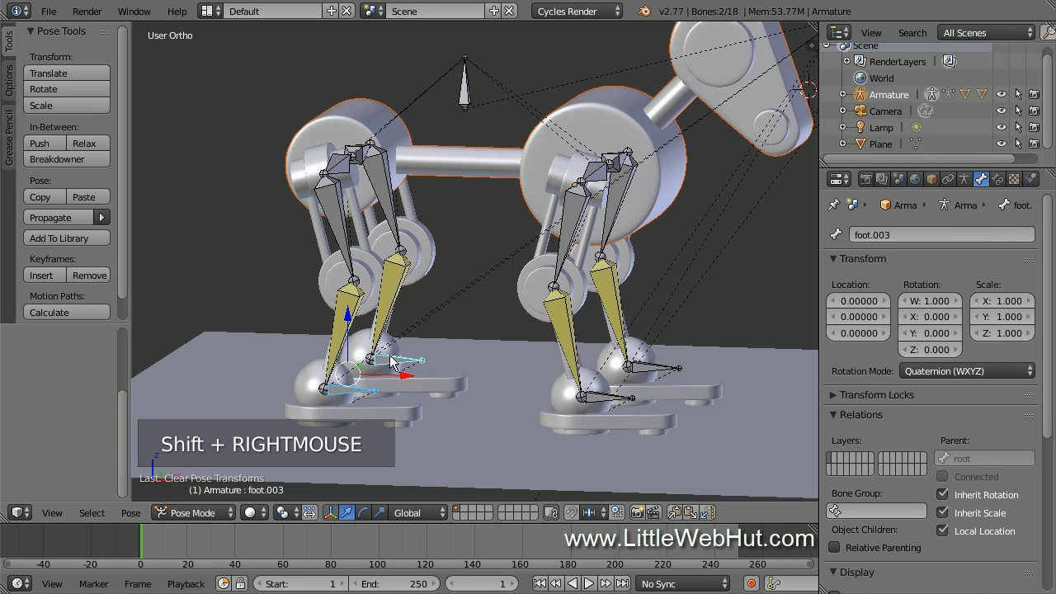
{"action": "left_click_drag", "start_coordinate": [404, 377], "coordinate": [347, 375]}
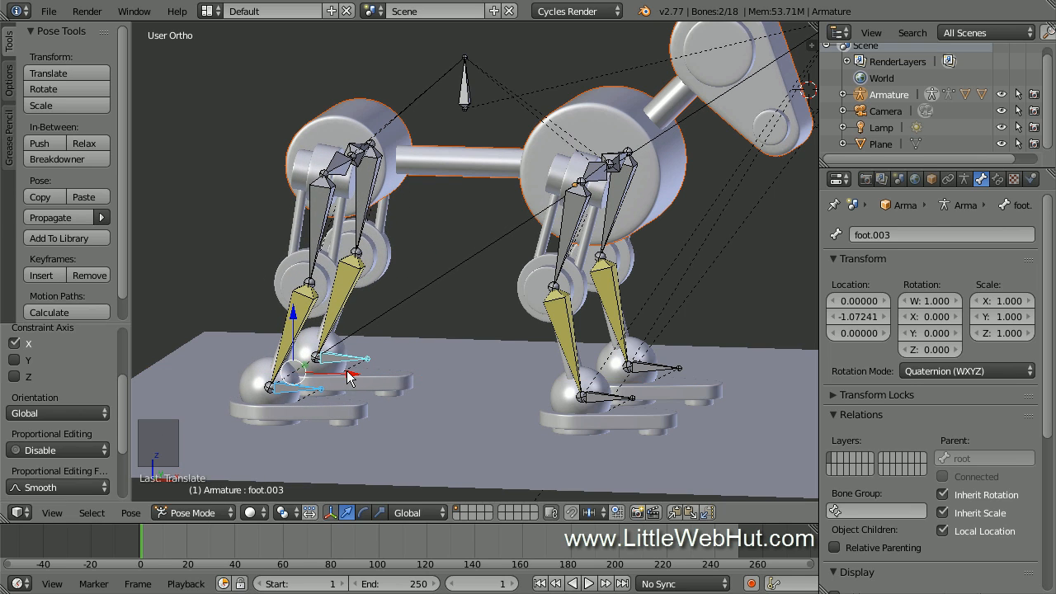
Move both front foot bones, foot and foot.002, backward along X by about 0.97 units
{"action": "right_click", "coordinate": [595, 402]}
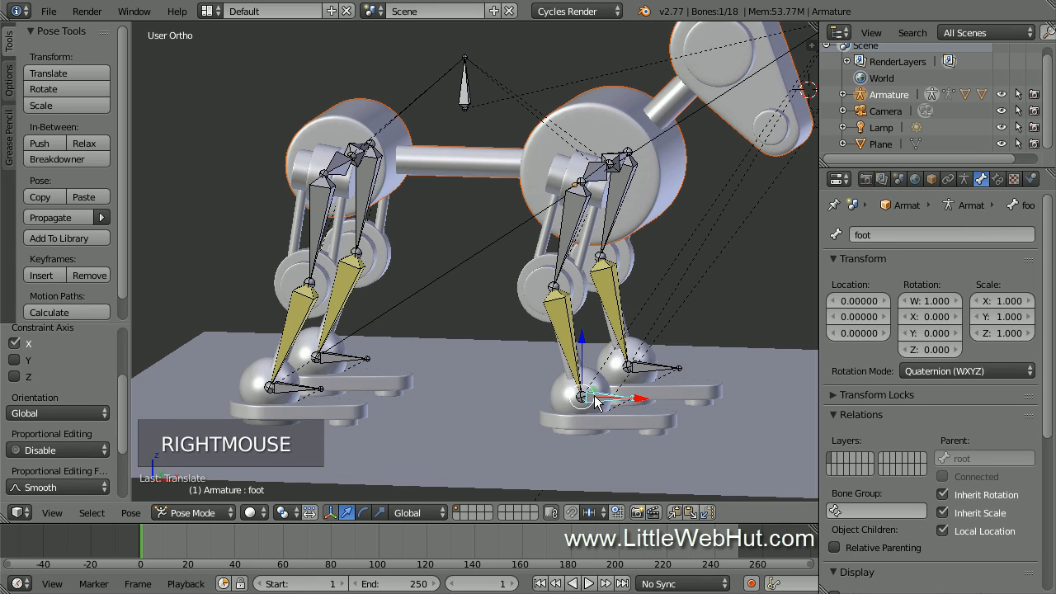
{"action": "right_click", "coordinate": [646, 376], "text": "shift"}
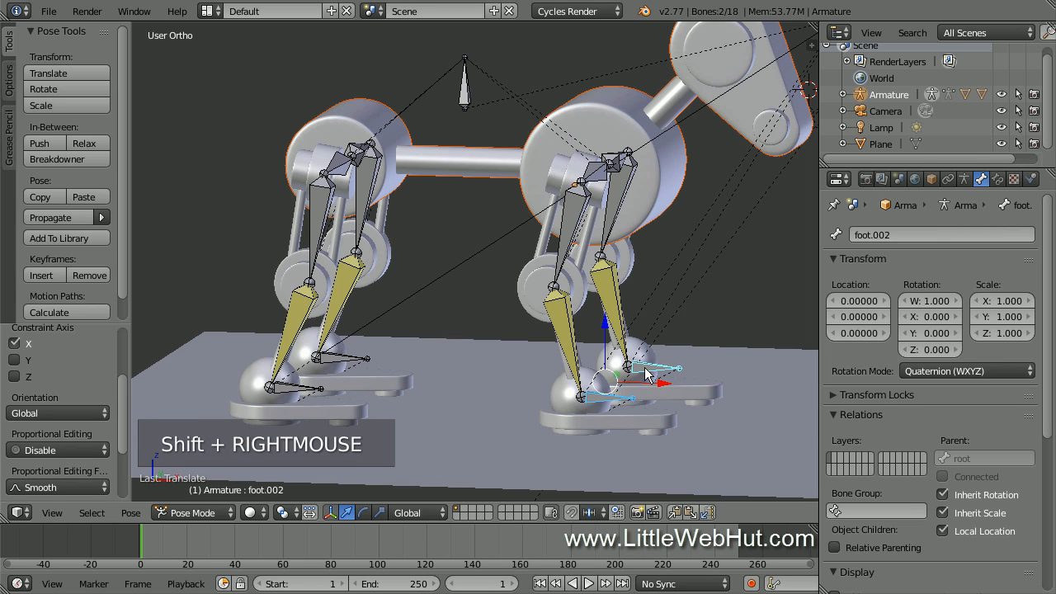
{"action": "left_click_drag", "start_coordinate": [658, 382], "coordinate": [607, 385]}
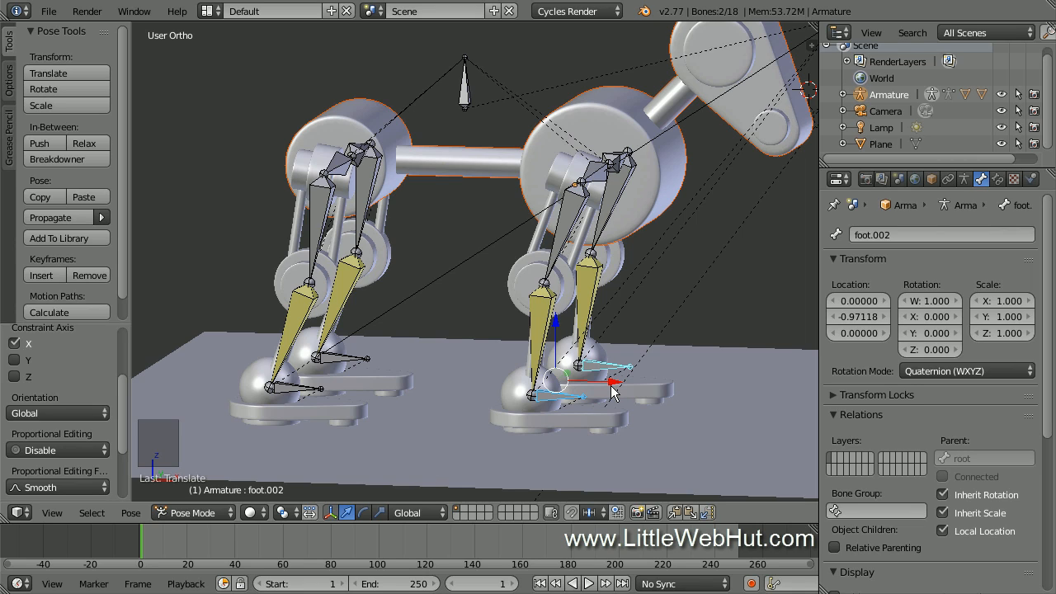
In front view, move the near-side rear and front foot bones, foot.001 and foot, 1.5 units forward along global X
{"action": "right_click", "coordinate": [288, 393]}
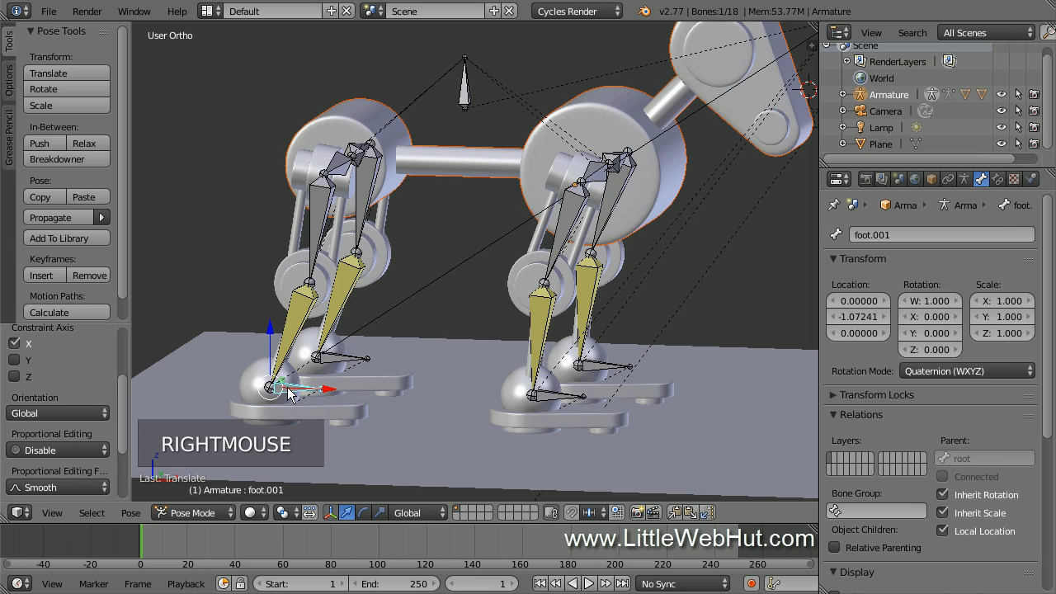
{"action": "right_click", "coordinate": [546, 402], "text": "shift"}
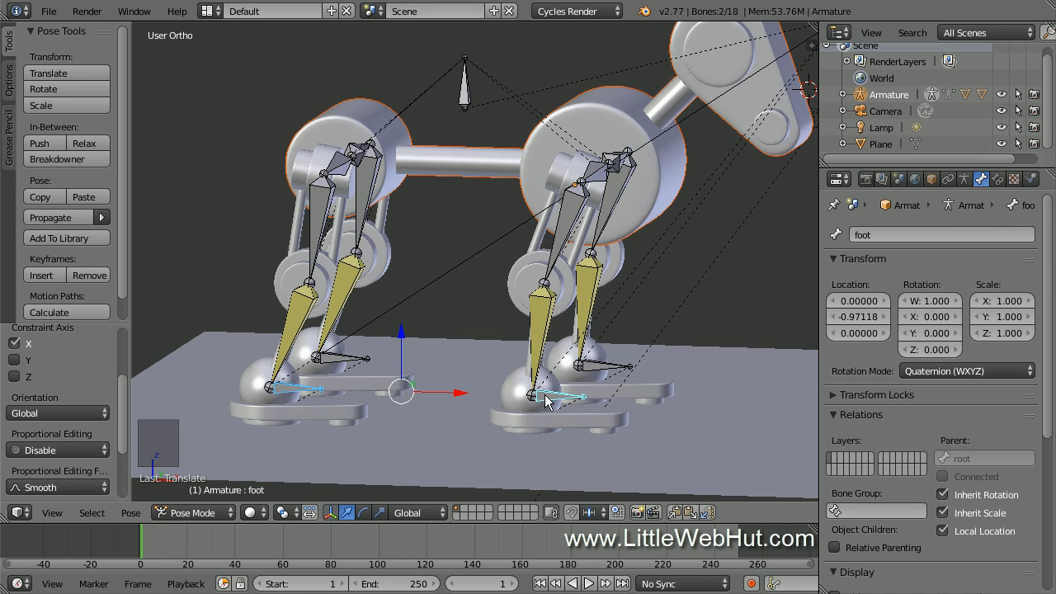
{"action": "key", "text": "KP_1"}
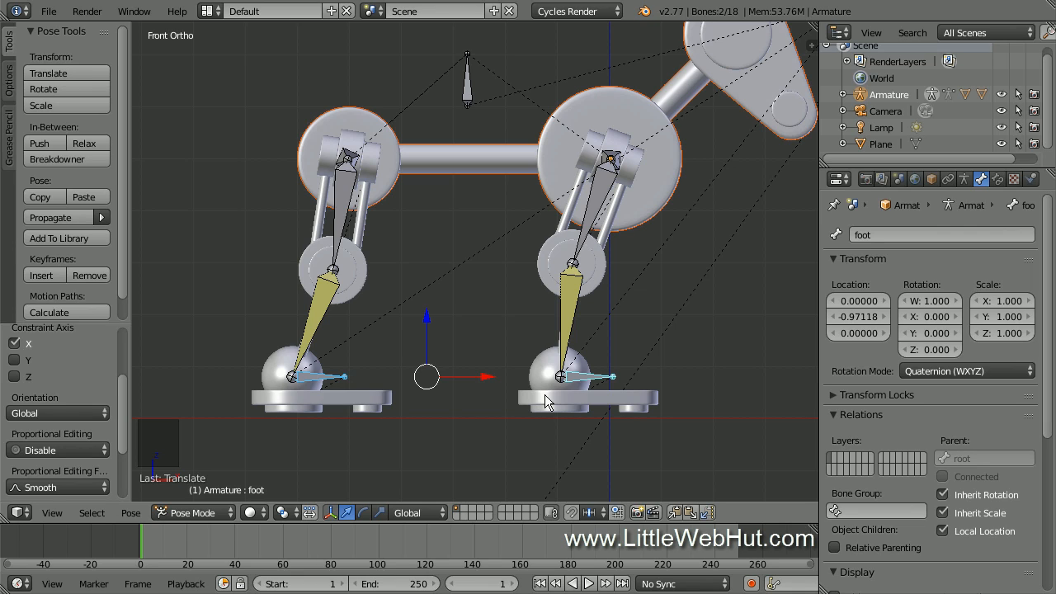
{"action": "key", "text": "g"}
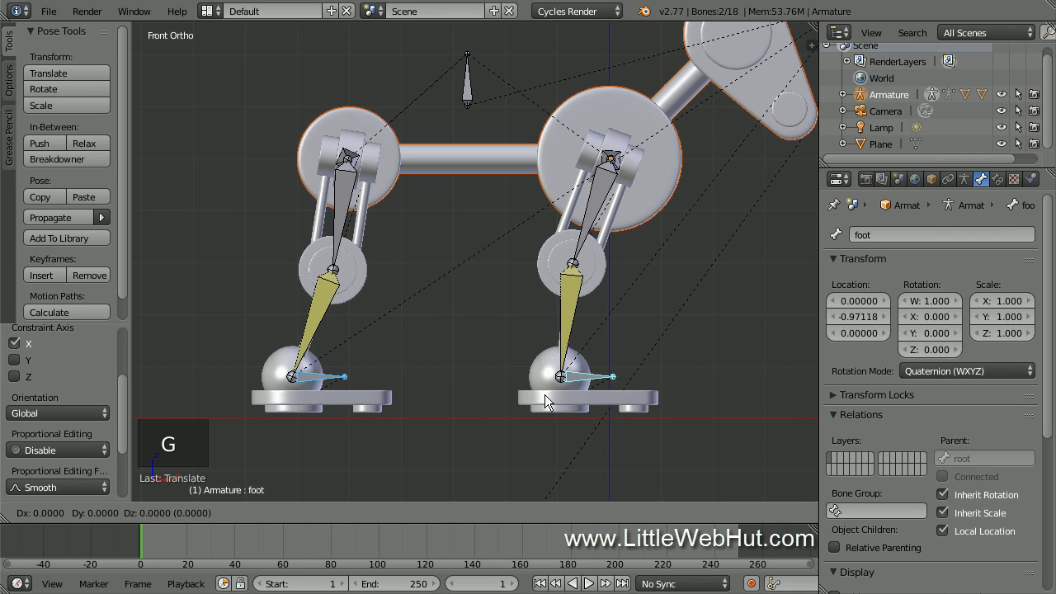
{"action": "type", "text": "x1.5"}
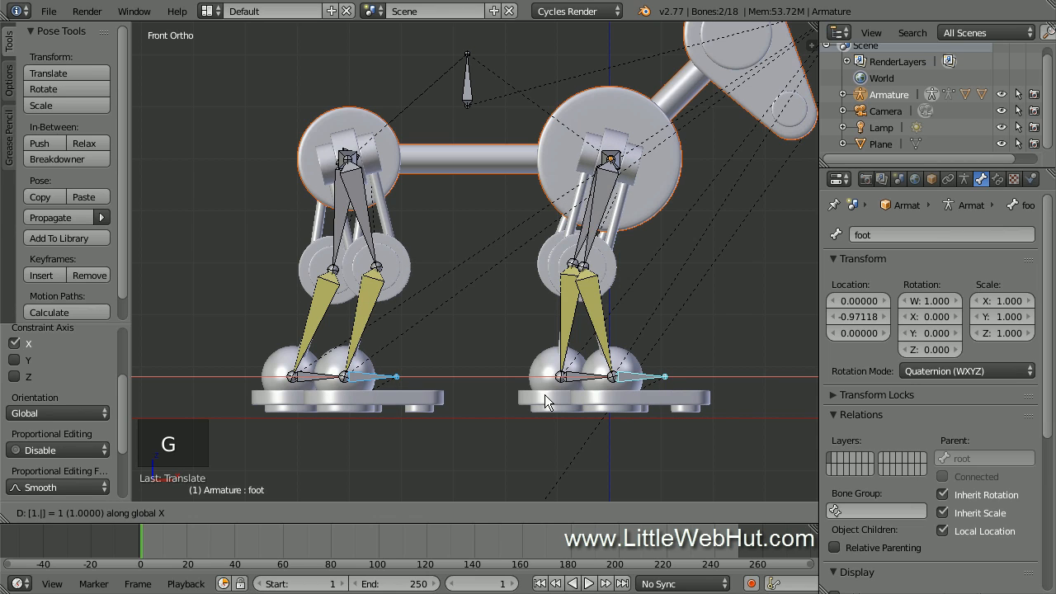
{"action": "key", "text": "Return"}
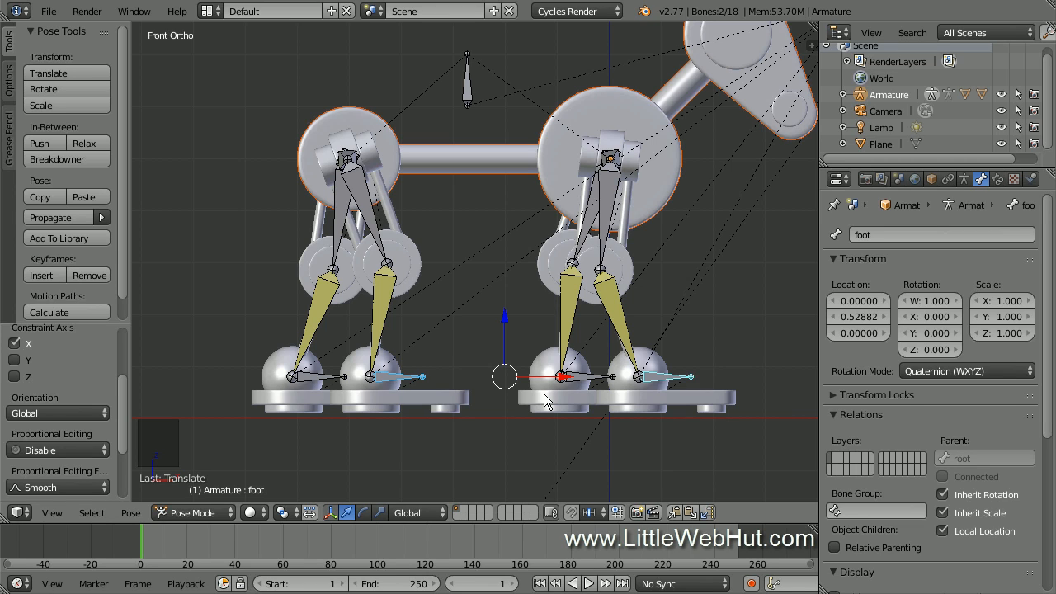
Add the two far-side foot bones to the selection and insert a LocRot keyframe for all four feet at frame 1
{"action": "right_click", "coordinate": [309, 381], "text": "shift"}
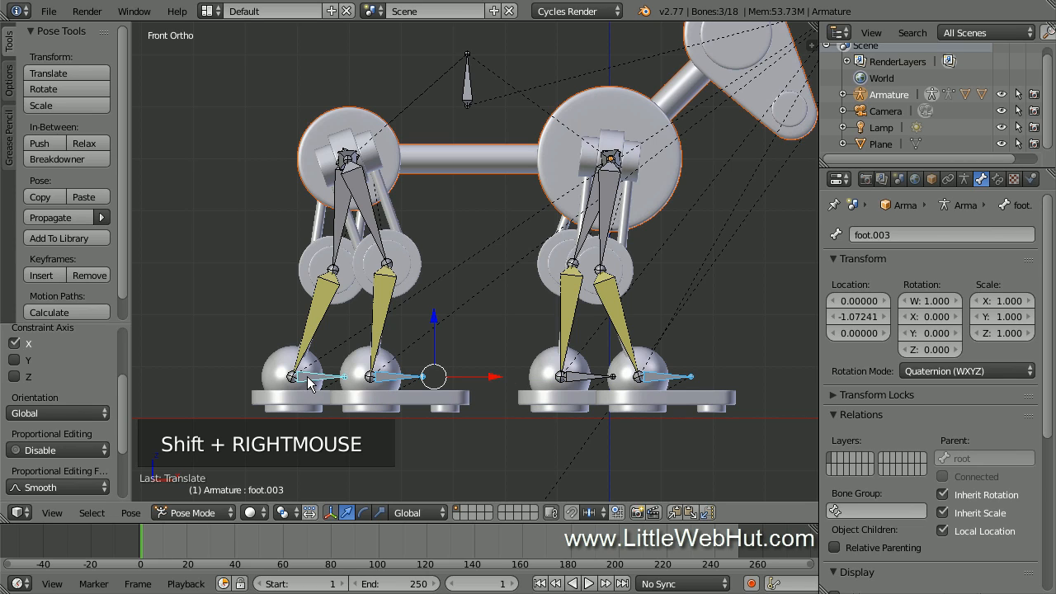
{"action": "right_click", "coordinate": [576, 377], "text": "shift"}
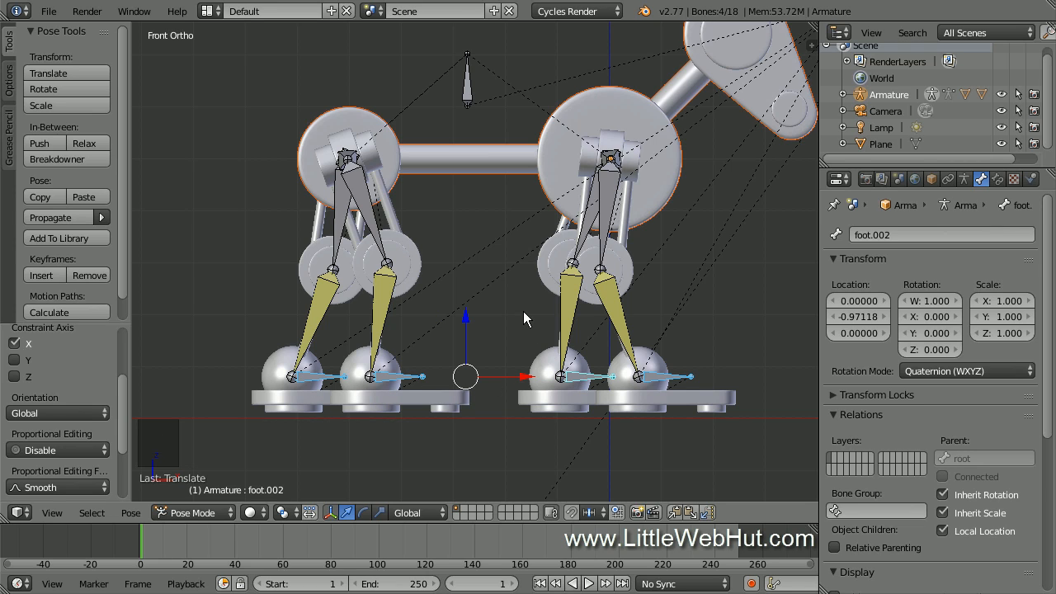
{"action": "key", "text": "i"}
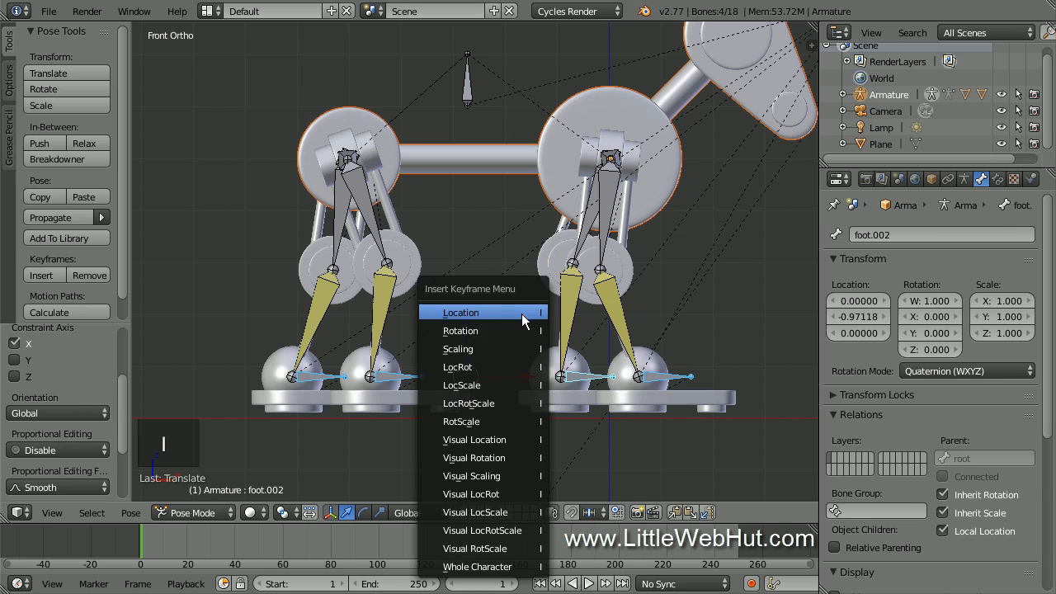
{"action": "left_click", "coordinate": [501, 366]}
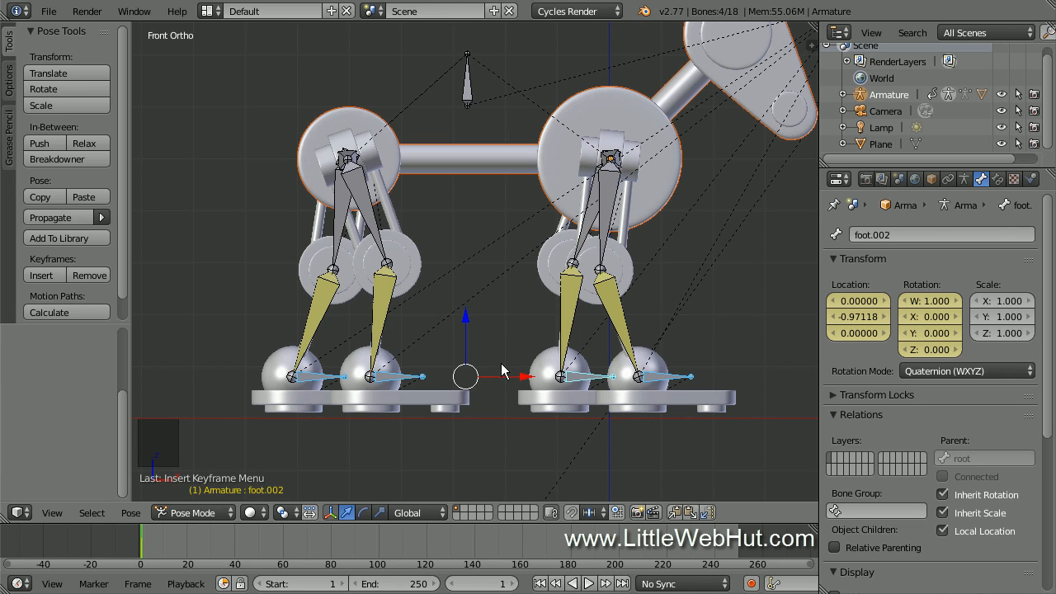
Go to frame 11 and move the four selected foot bones 3 units along global X
{"action": "left_click", "coordinate": [506, 583]}
{"action": "type", "text": "1"}
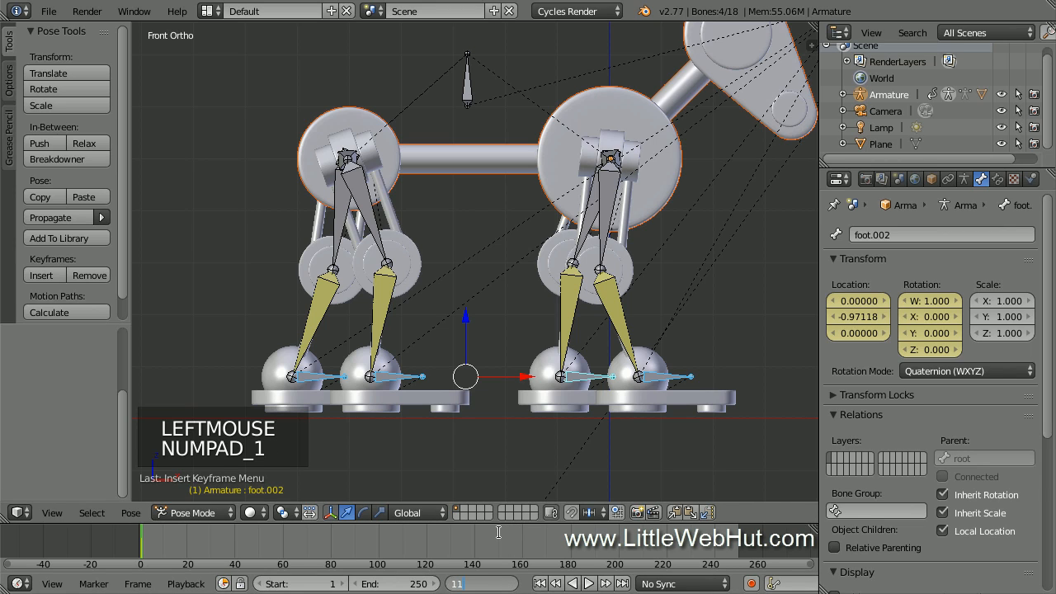
{"action": "key", "text": "Return"}
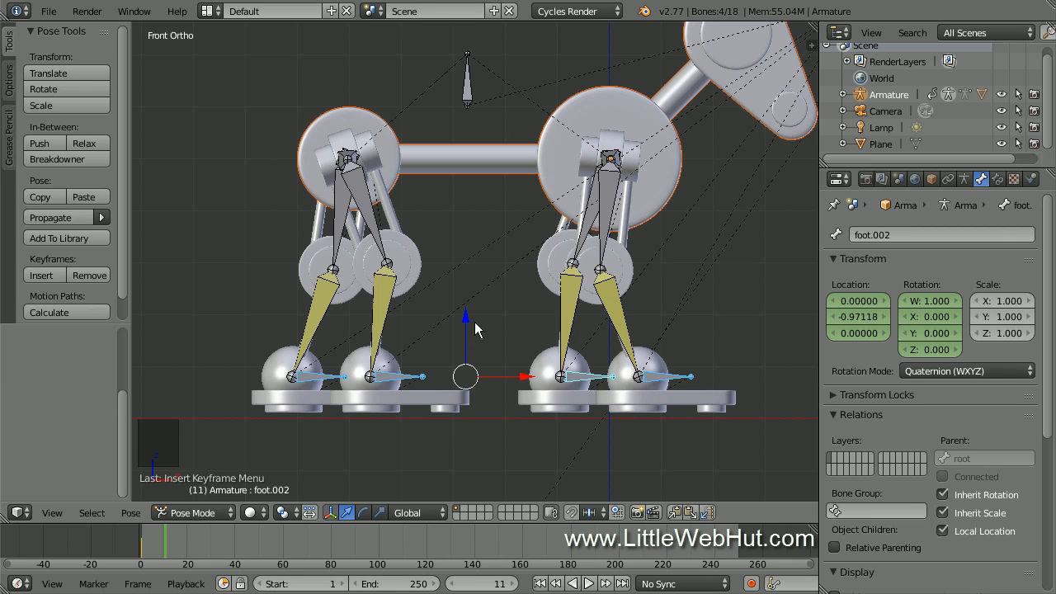
{"action": "key", "text": "g"}
{"action": "type", "text": "x"}
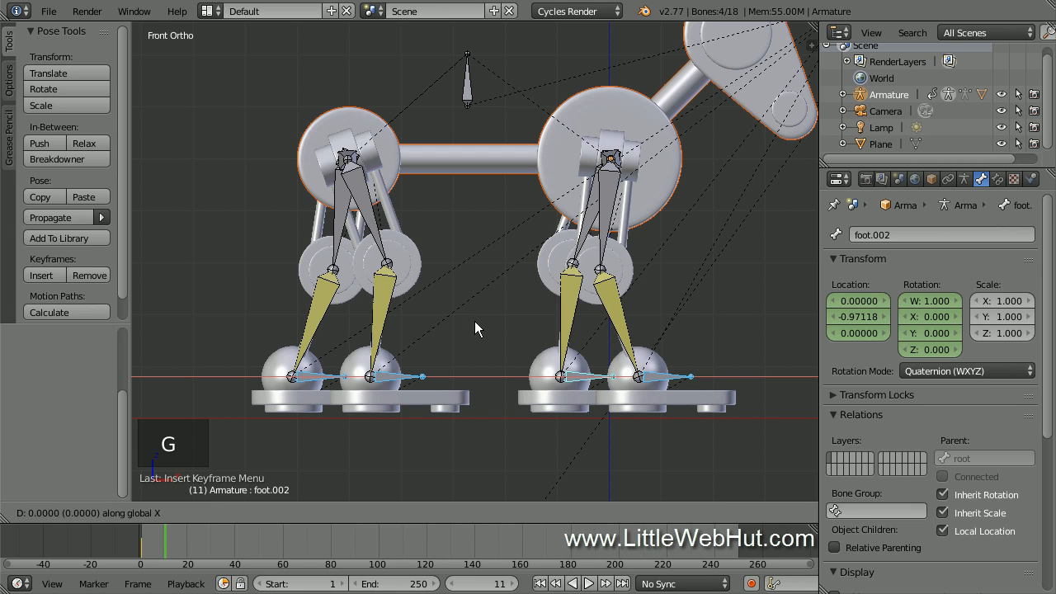
{"action": "type", "text": "3"}
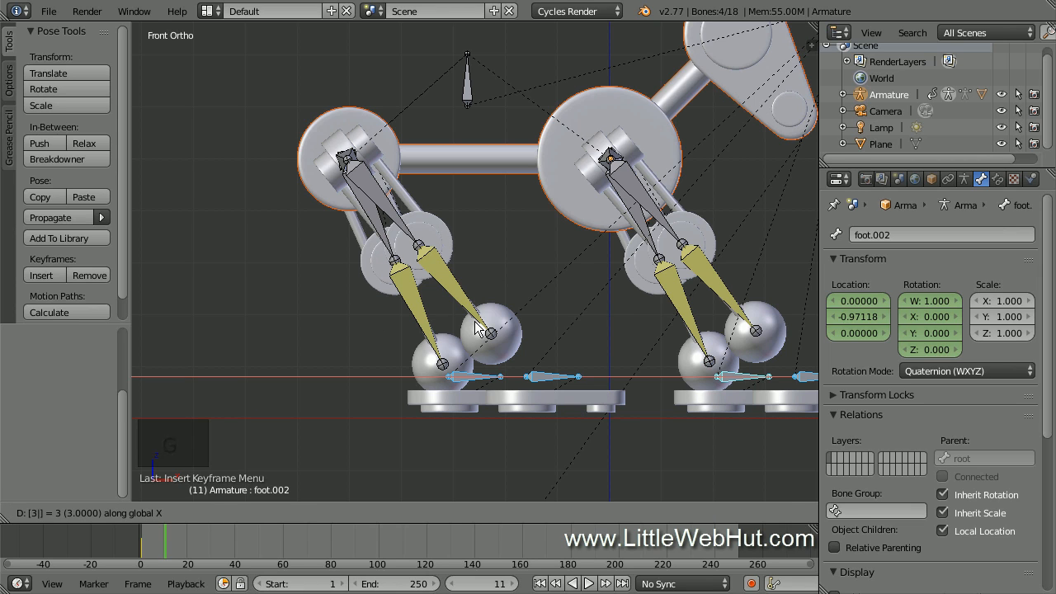
{"action": "key", "text": "Return"}
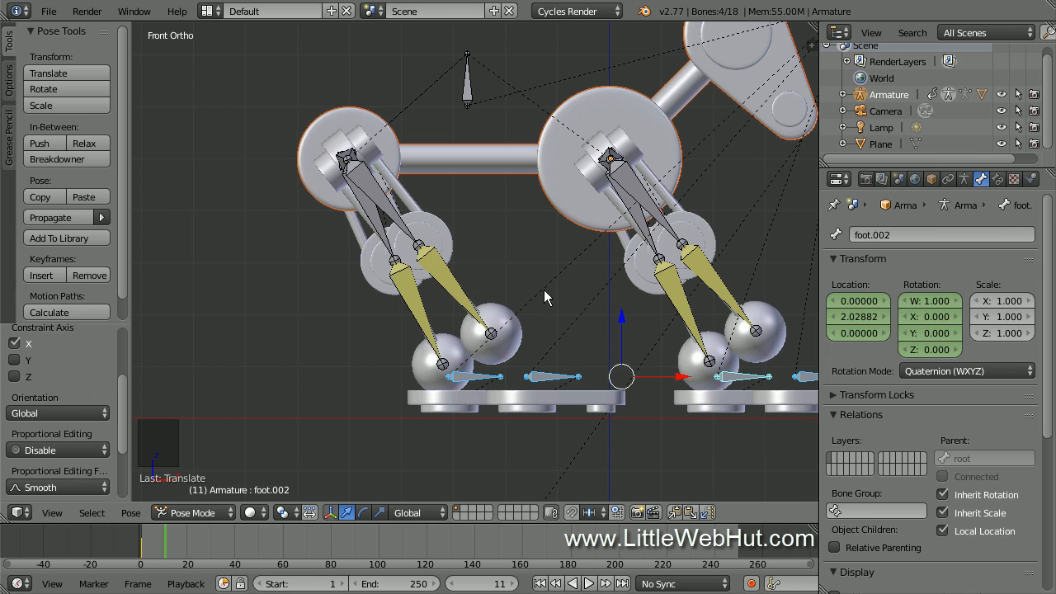
Insert a LocRot keyframe for the four foot bones at frame 11
{"action": "middle_click_drag", "start_coordinate": [543, 288], "coordinate": [470, 291], "text": "shift"}
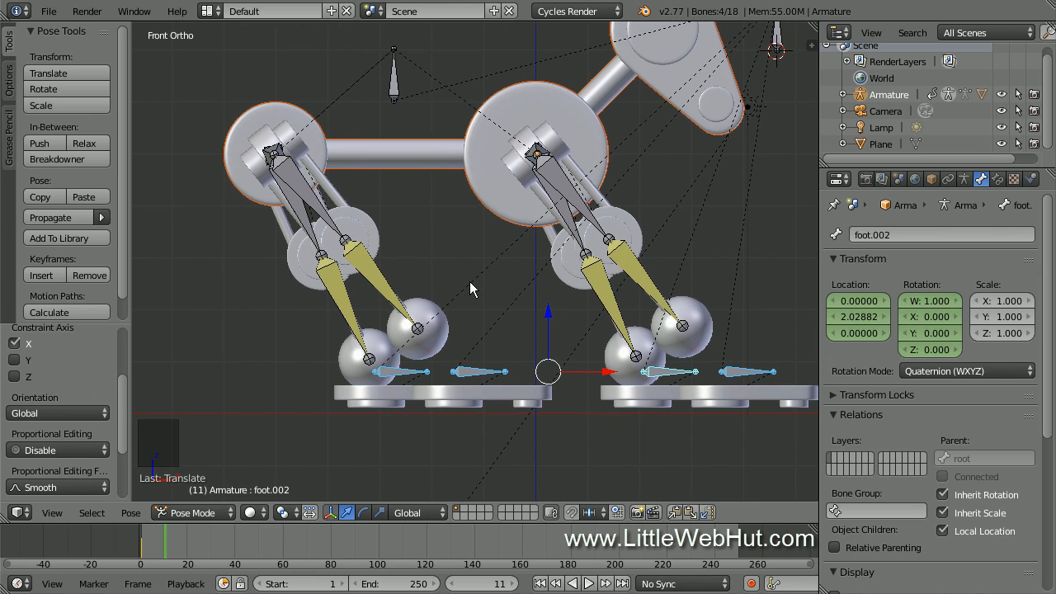
{"action": "key", "text": "i"}
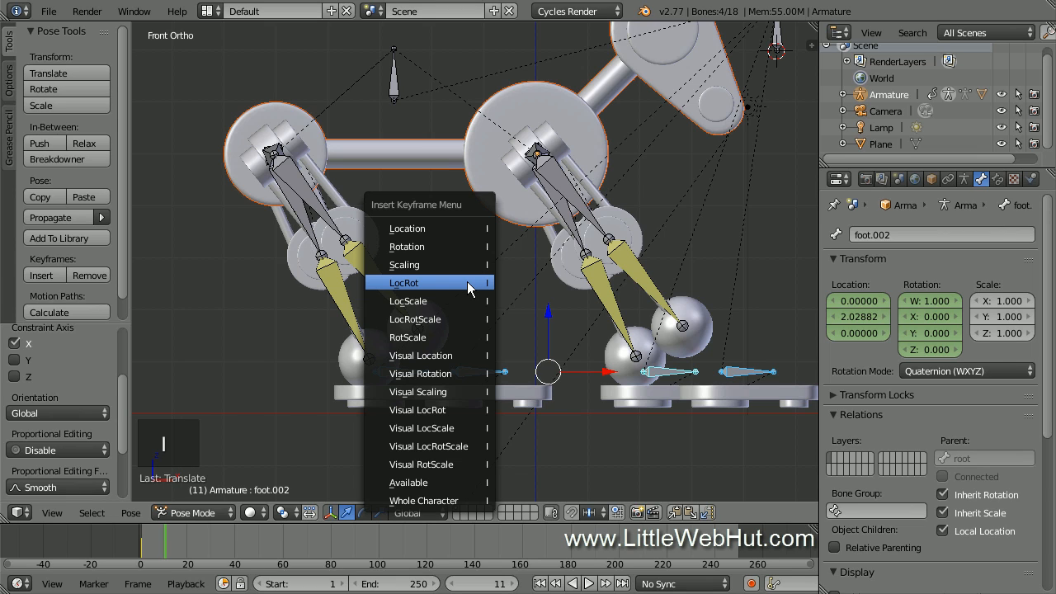
{"action": "left_click", "coordinate": [467, 283]}
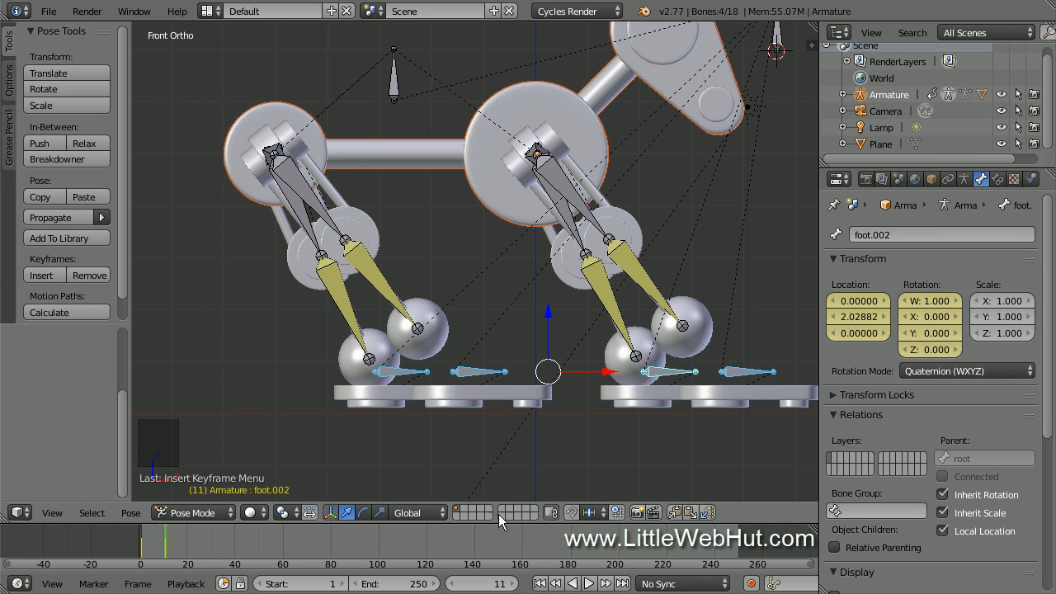
Go to frame 6 and raise the four foot bones 1 unit along global Z
{"action": "left_click", "coordinate": [503, 584]}
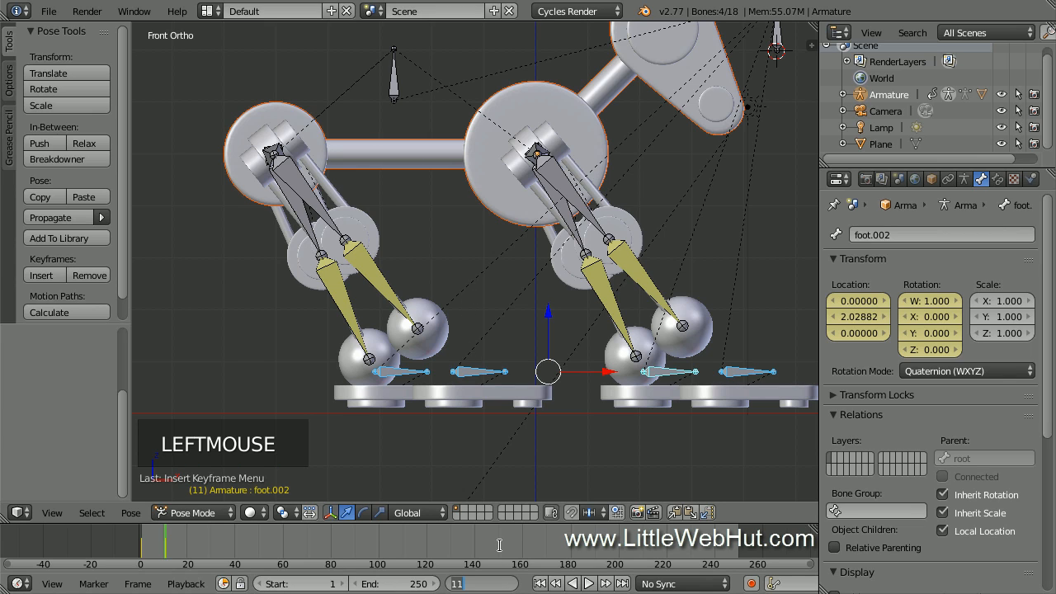
{"action": "type", "text": "6"}
{"action": "key", "text": "Return"}
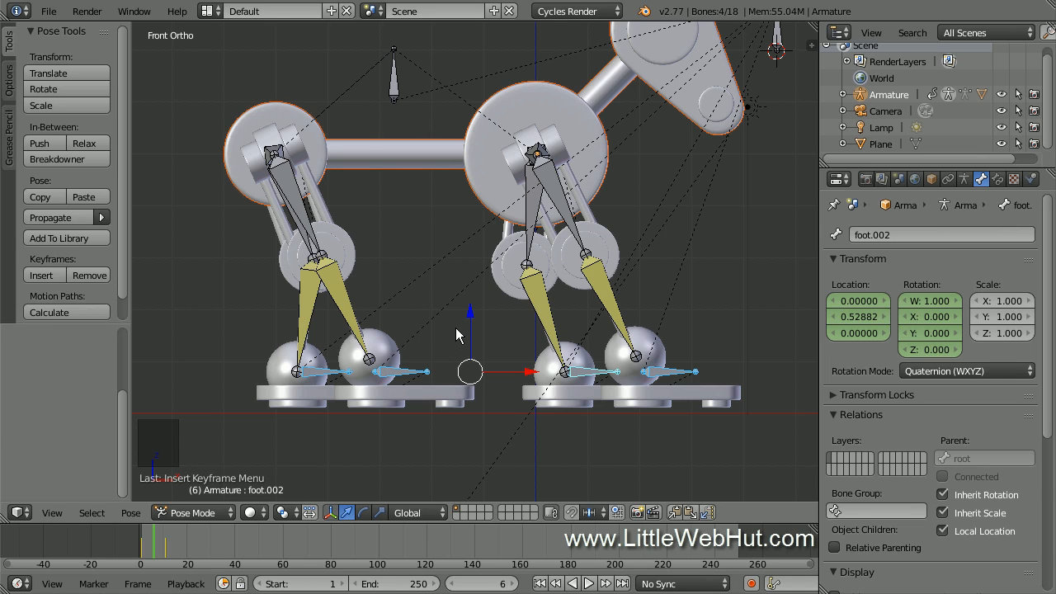
{"action": "key", "text": "g"}
{"action": "key", "text": "z"}
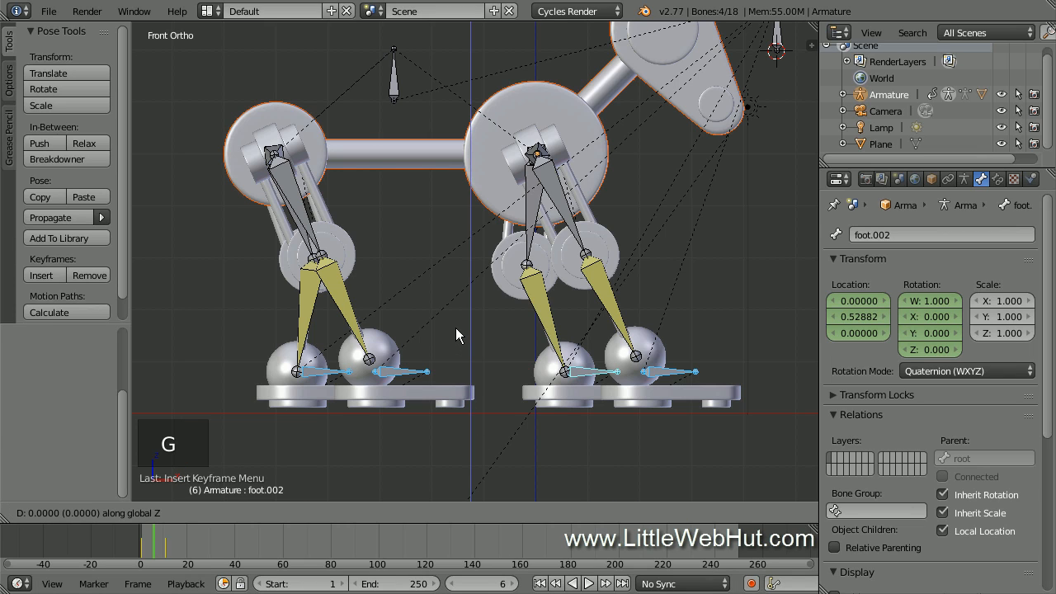
{"action": "key", "text": "1"}
{"action": "key", "text": "Return"}
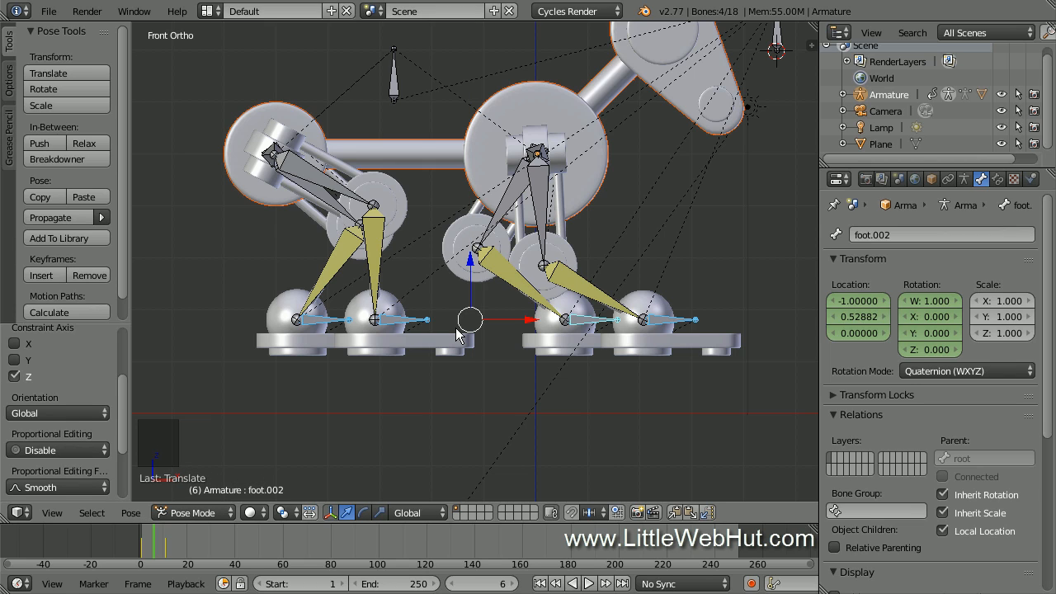
Insert a LocRot keyframe for the four raised foot bones at frame 6
{"action": "key", "text": "i"}
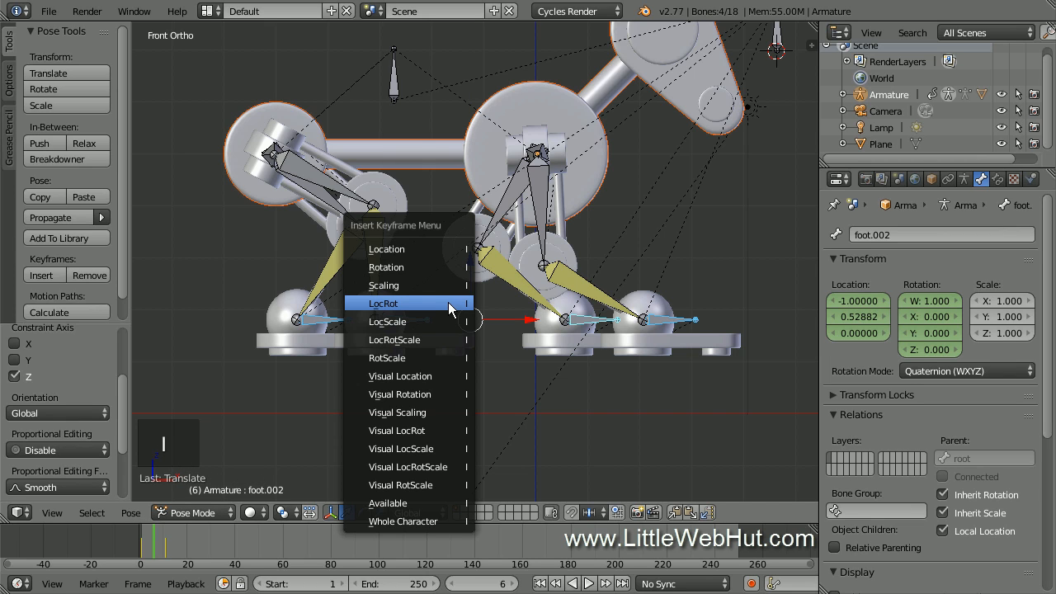
{"action": "left_click", "coordinate": [448, 303]}
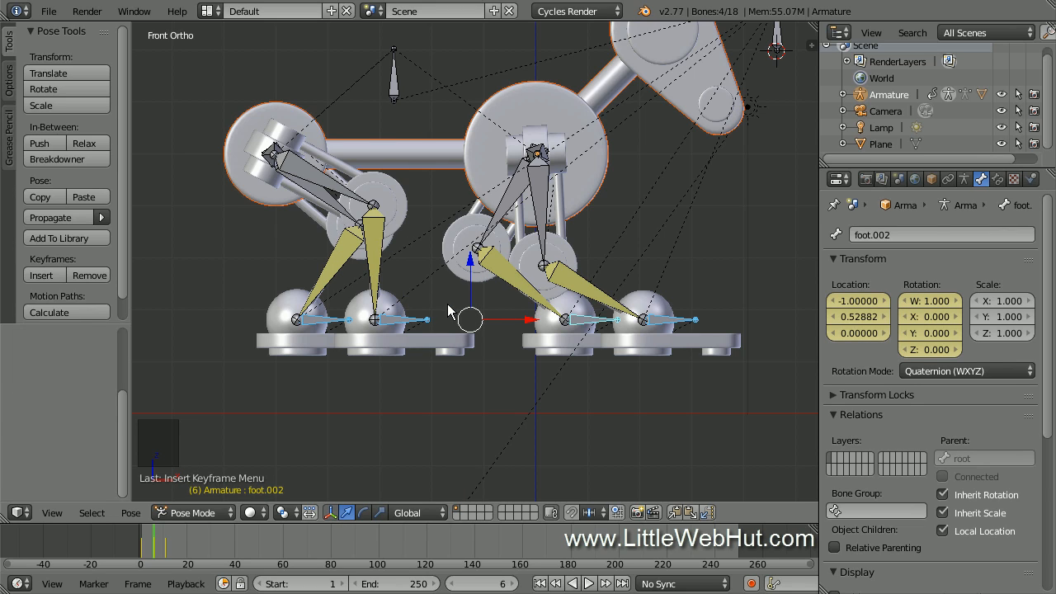
Go to frame 3 and set the pivot point to Individual Origins
{"action": "left_click", "coordinate": [497, 584]}
{"action": "type", "text": "3"}
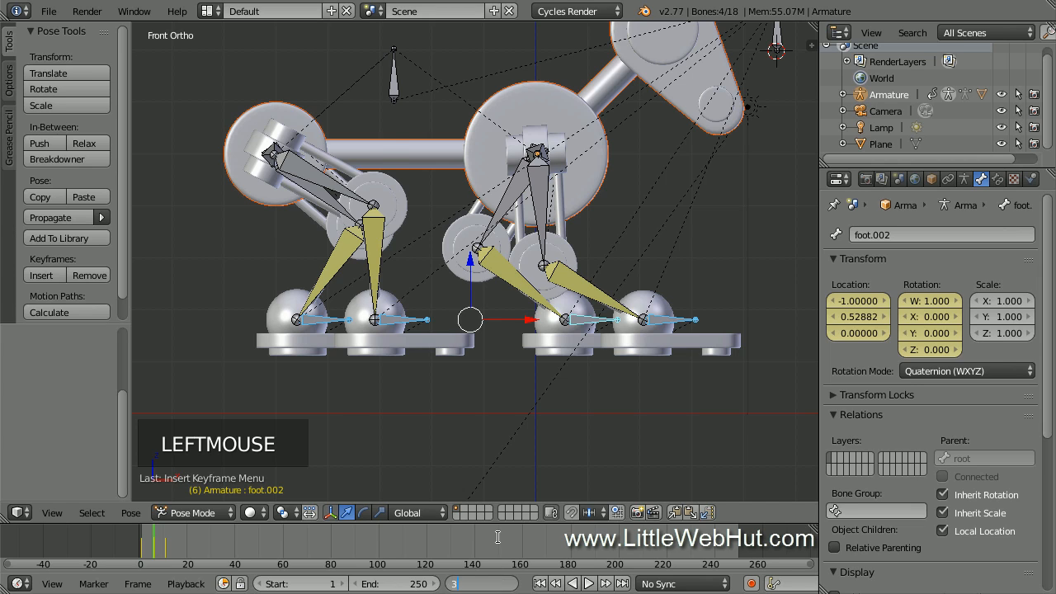
{"action": "key", "text": "Return"}
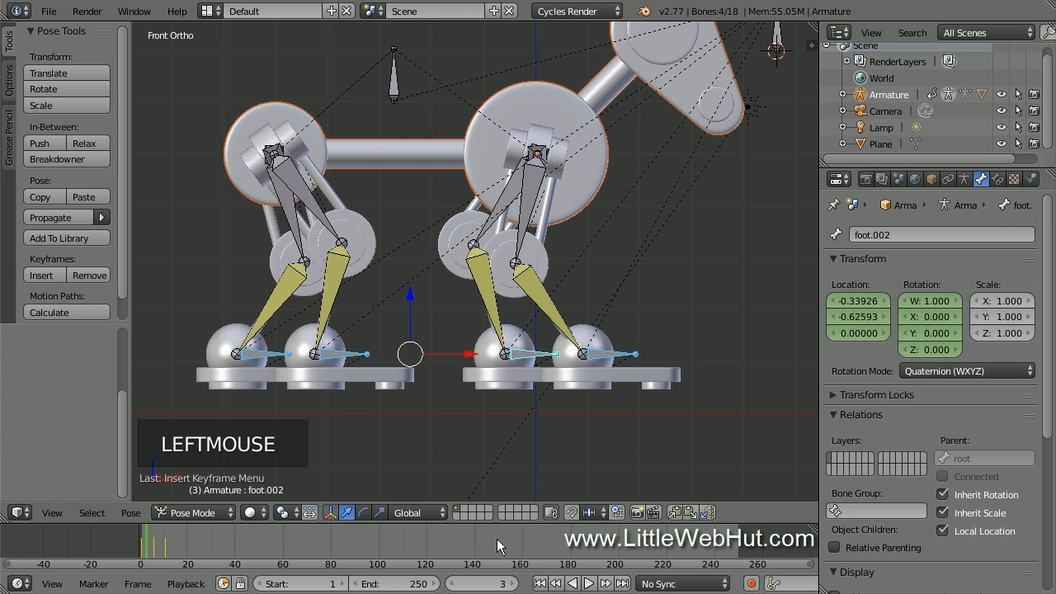
{"action": "left_click", "coordinate": [294, 513]}
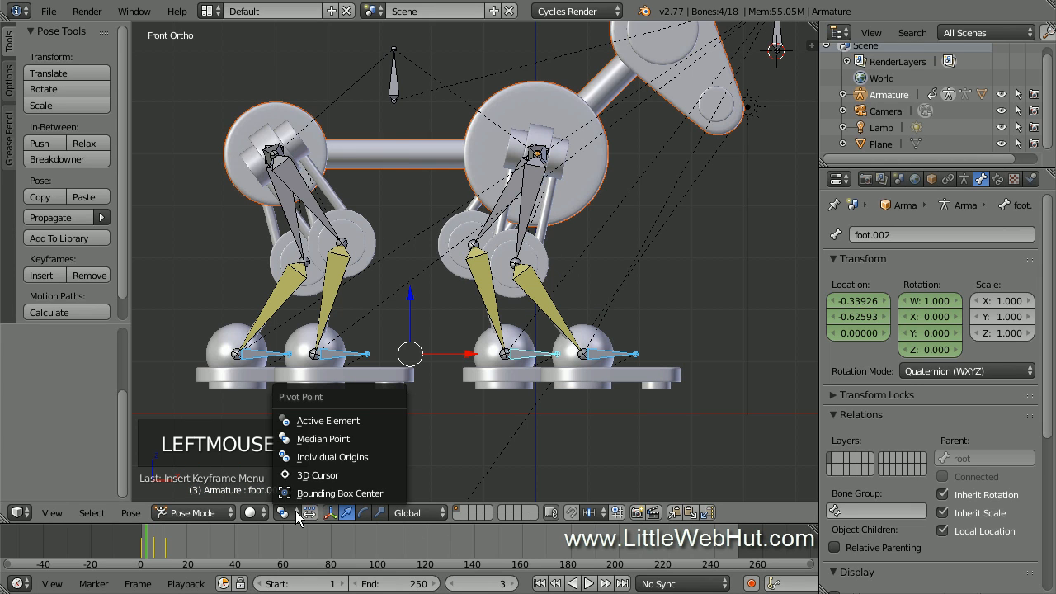
{"action": "left_click", "coordinate": [371, 460]}
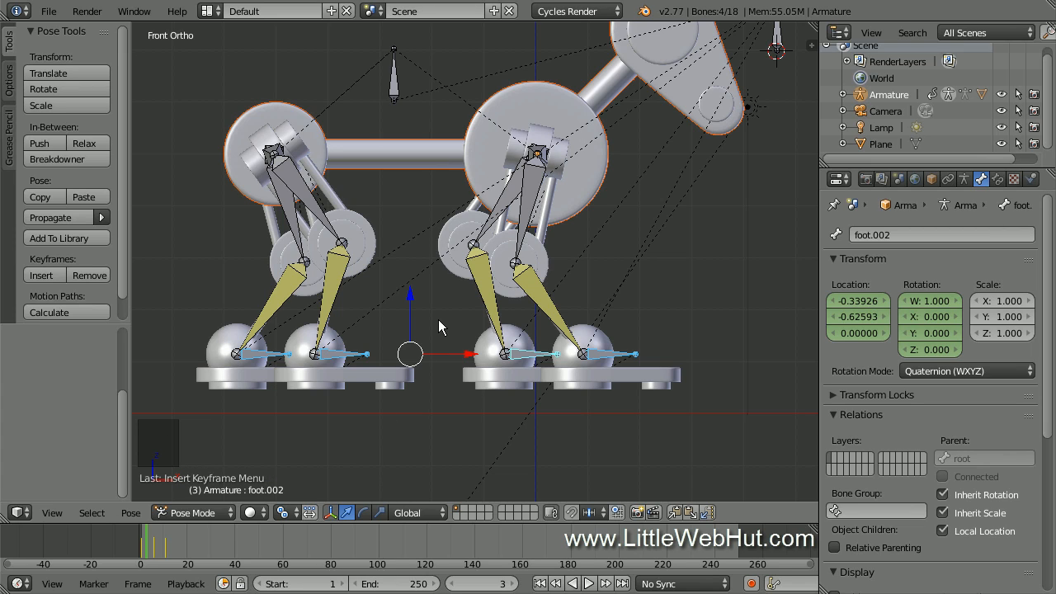
Rotate the four foot bones 15 degrees about global Y and insert a LocRot keyframe at frame 3
{"action": "key", "text": "r"}
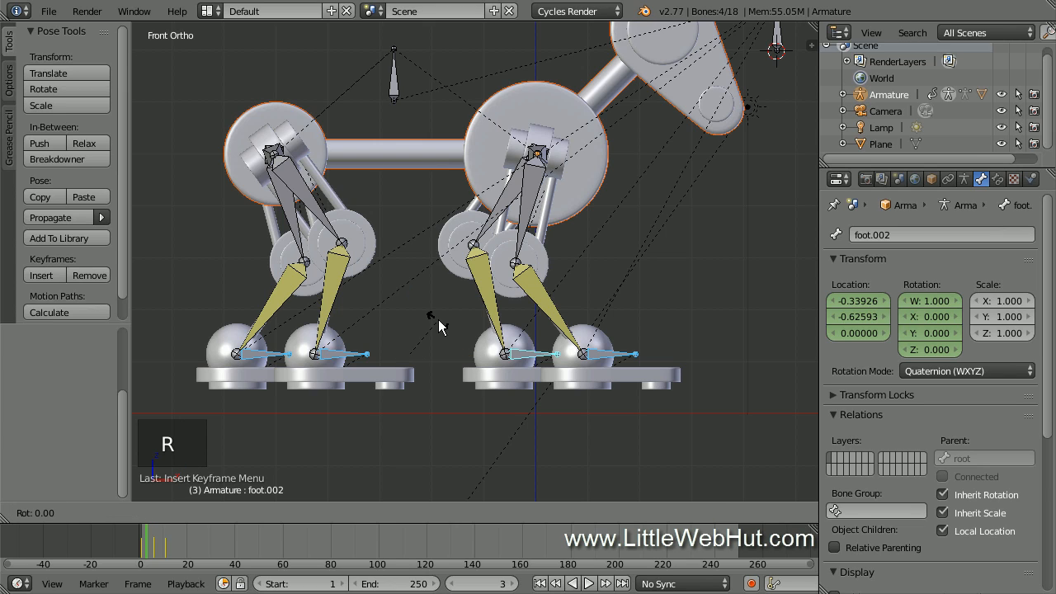
{"action": "type", "text": "y"}
{"action": "type", "text": "15"}
{"action": "key", "text": "Return"}
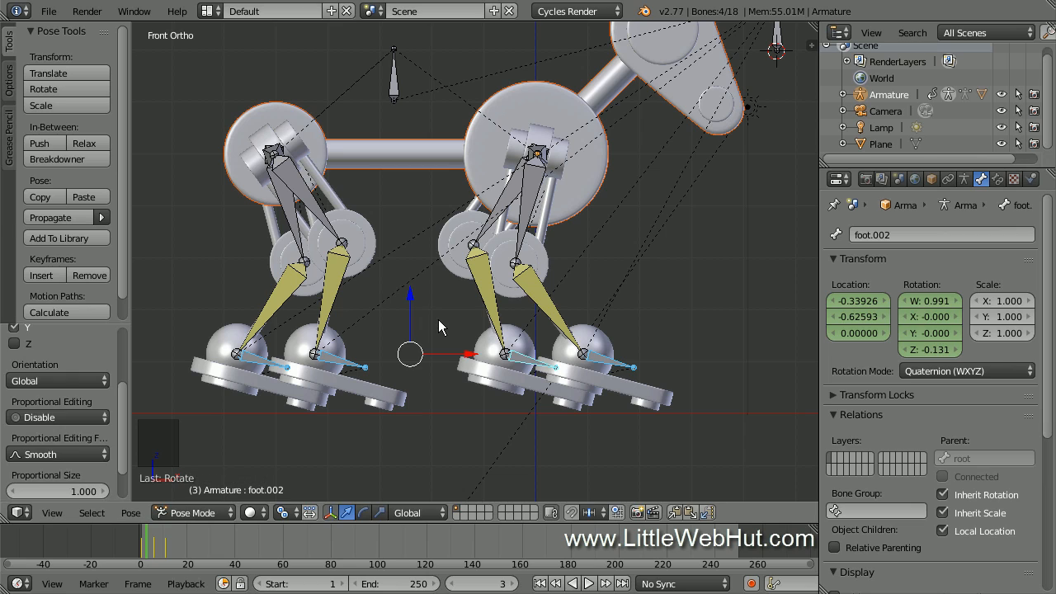
{"action": "key", "text": "i"}
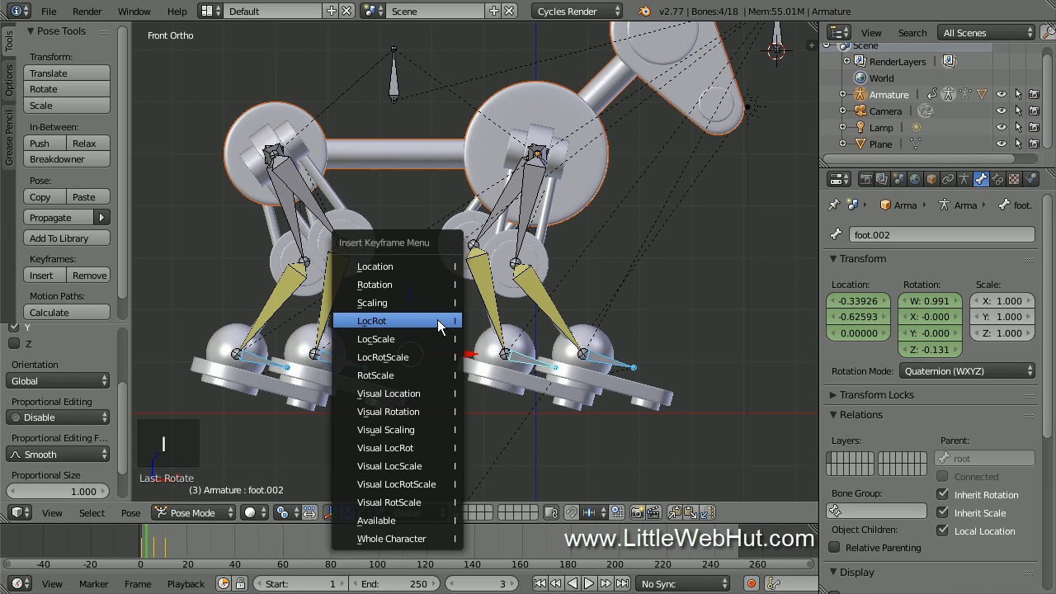
{"action": "left_click", "coordinate": [442, 321]}
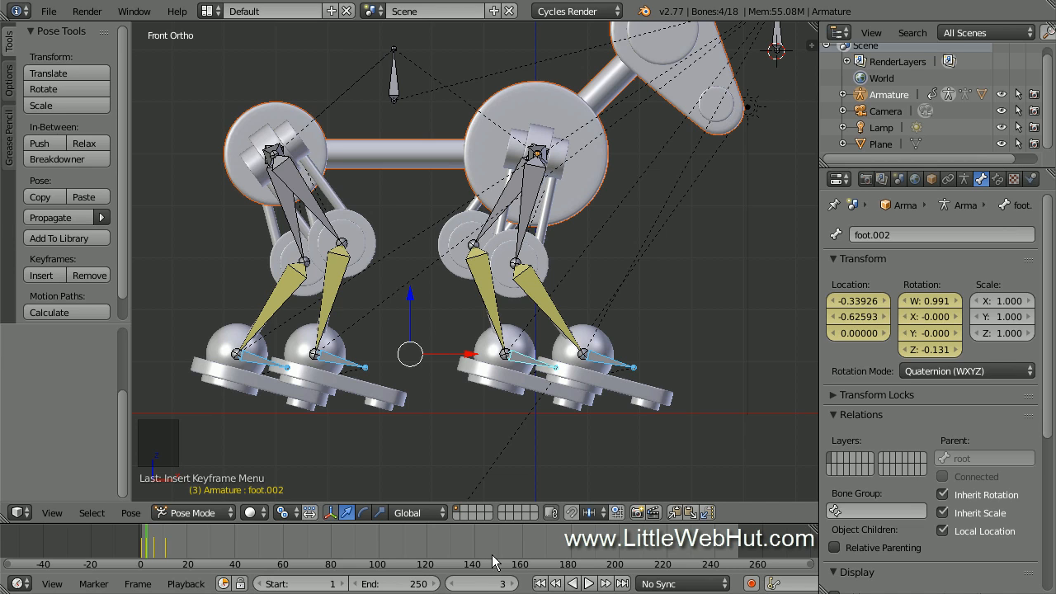
At frame 9, rotate the four foot bones -25 degrees about global Y and insert a LocRot keyframe
{"action": "left_click", "coordinate": [494, 583]}
{"action": "type", "text": "9"}
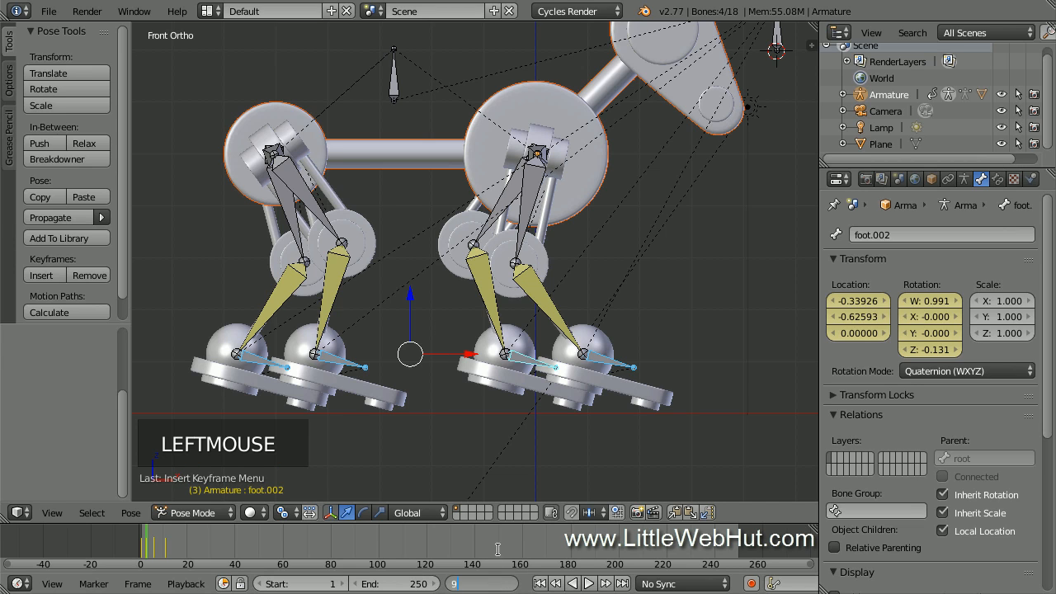
{"action": "key", "text": "Return"}
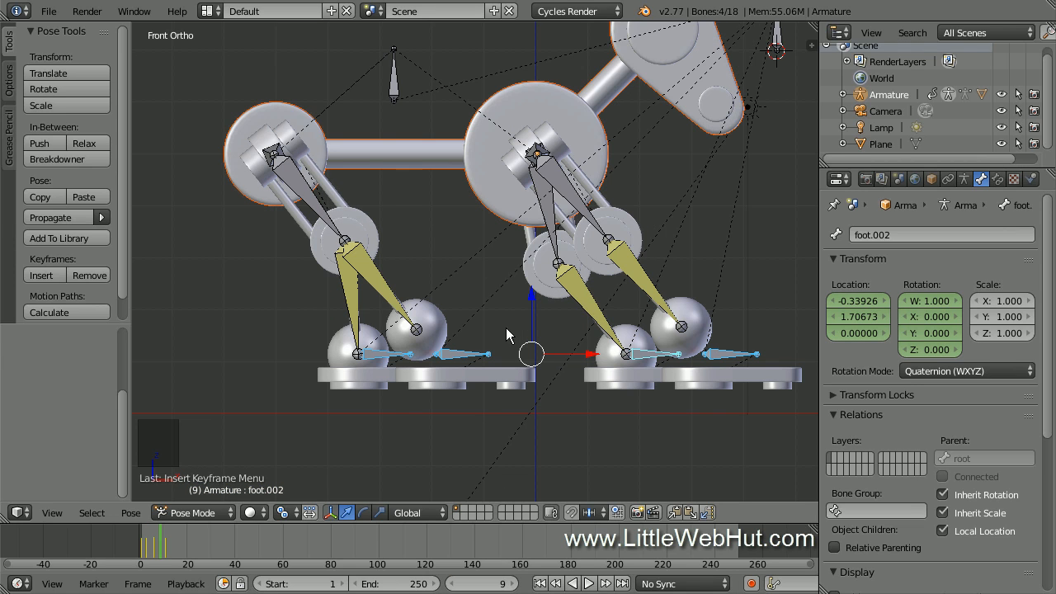
{"action": "key", "text": "r"}
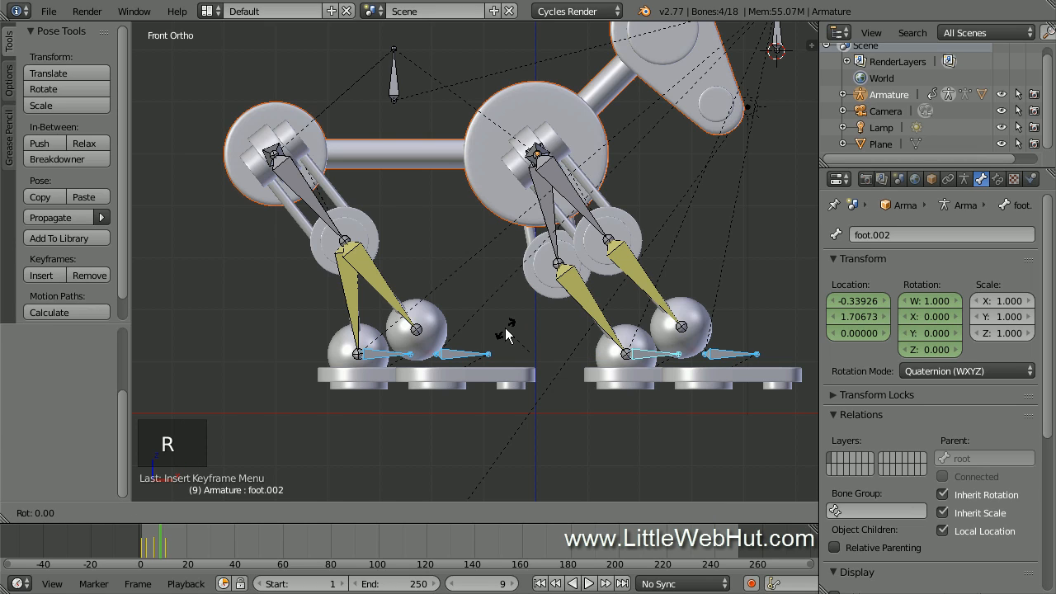
{"action": "type", "text": "y-25"}
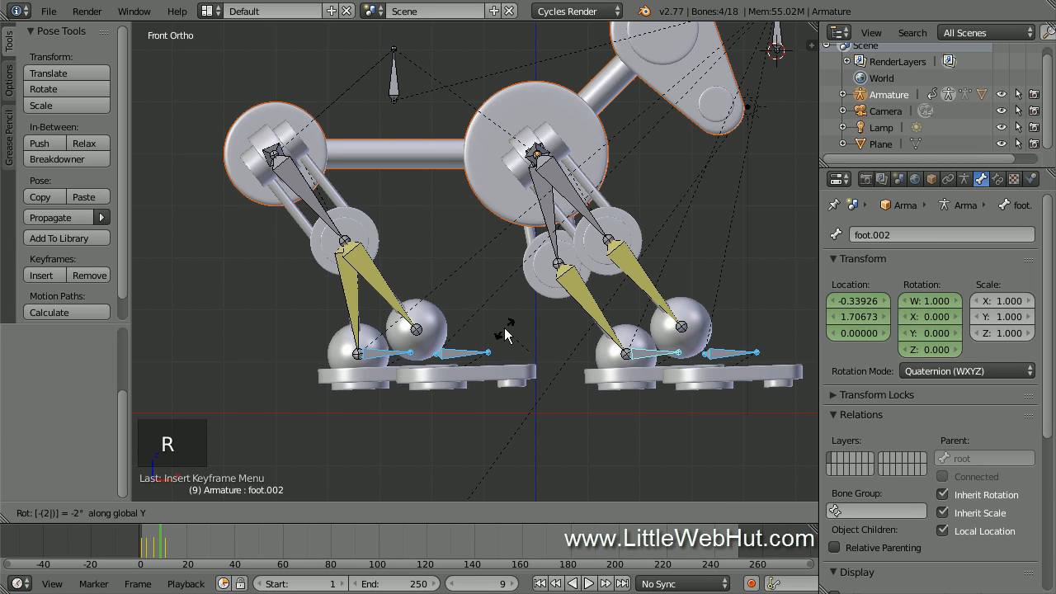
{"action": "key", "text": "Return"}
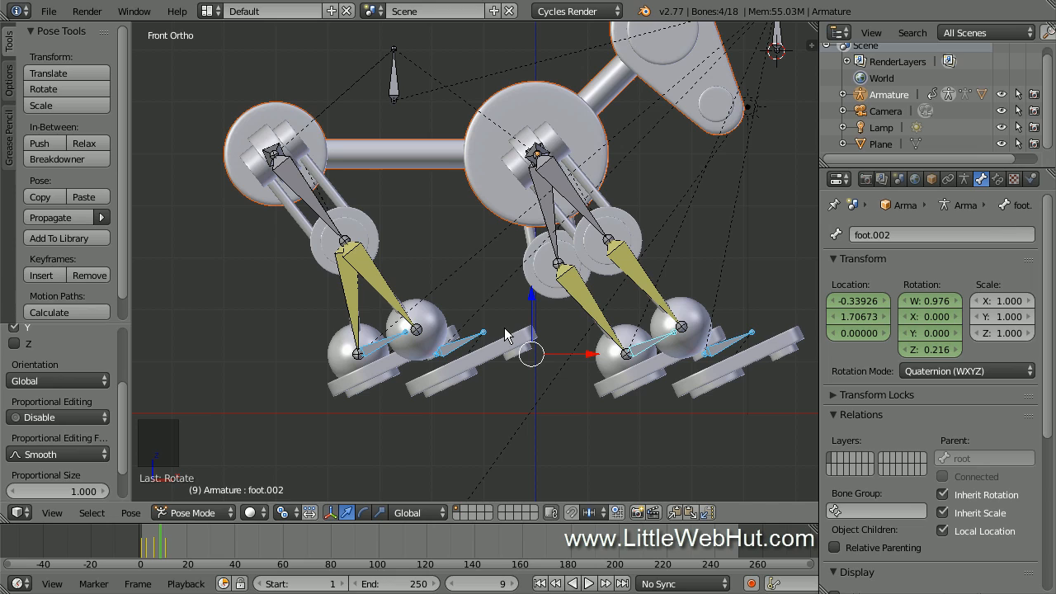
{"action": "key", "text": "i"}
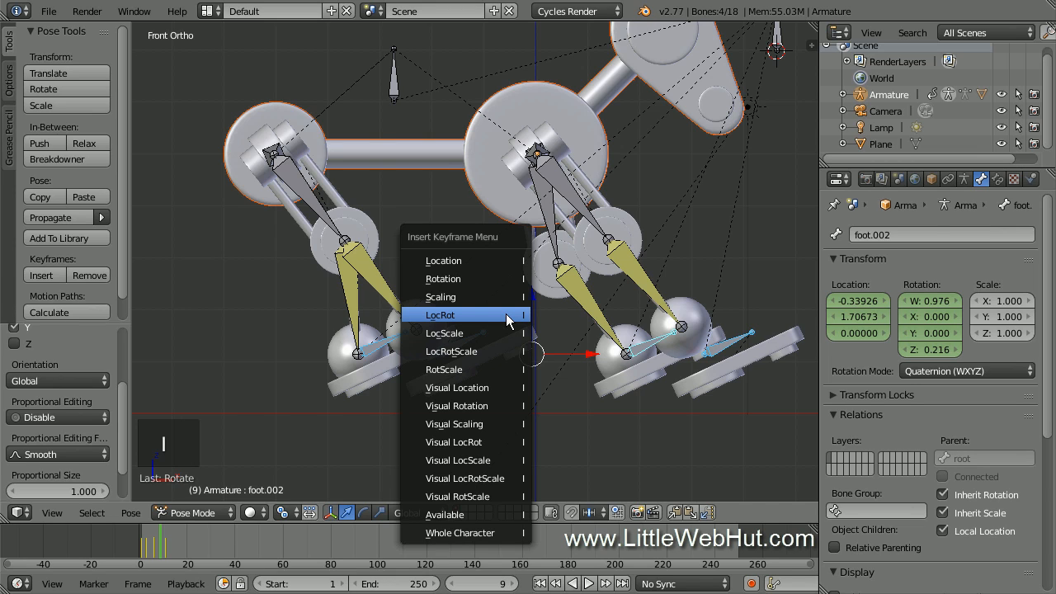
{"action": "left_click", "coordinate": [506, 314]}
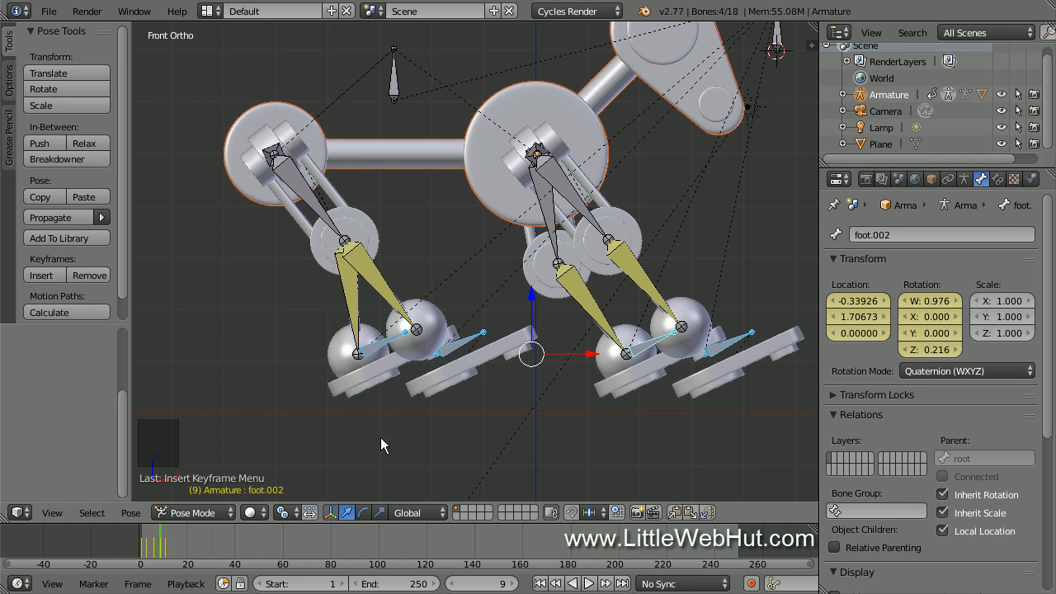
Scrub the timeline to frame 11 to check the foot motion and set the pivot point to Median Point
{"action": "mouse_move", "coordinate": [161, 542]}
{"action": "left_mouse_down"}
{"action": "mouse_move", "coordinate": [142, 558]}
{"action": "mouse_move", "coordinate": [167, 552]}
{"action": "mouse_move", "coordinate": [143, 563]}
{"action": "mouse_move", "coordinate": [167, 551]}
{"action": "left_mouse_up"}
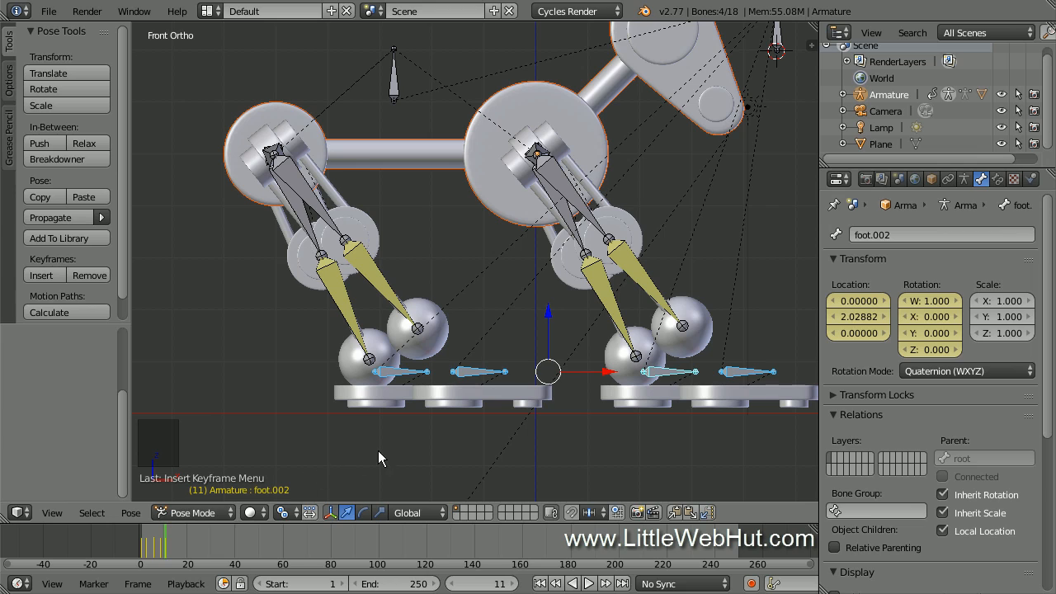
{"action": "left_click", "coordinate": [293, 512]}
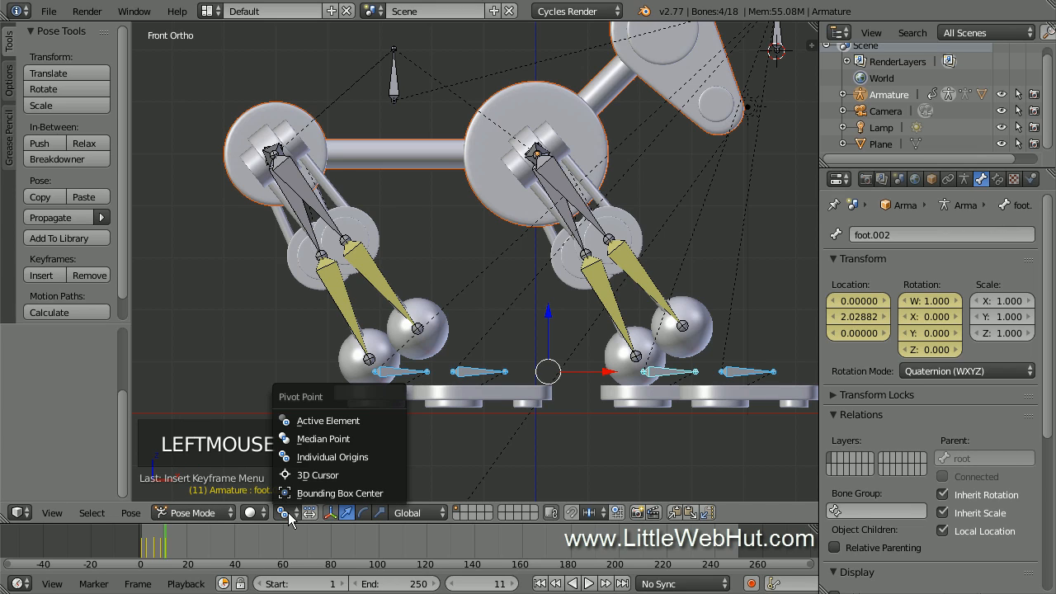
{"action": "left_click", "coordinate": [364, 439]}
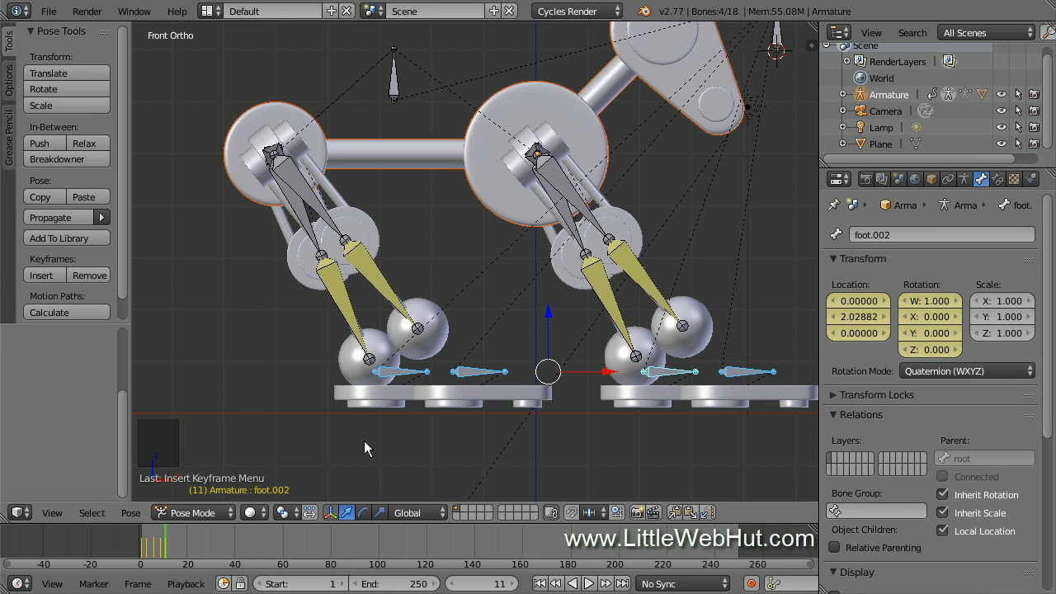
At frame 1, move the body bone -0.5 units along global Z and insert a LocRot keyframe for it
{"action": "left_click", "coordinate": [486, 583]}
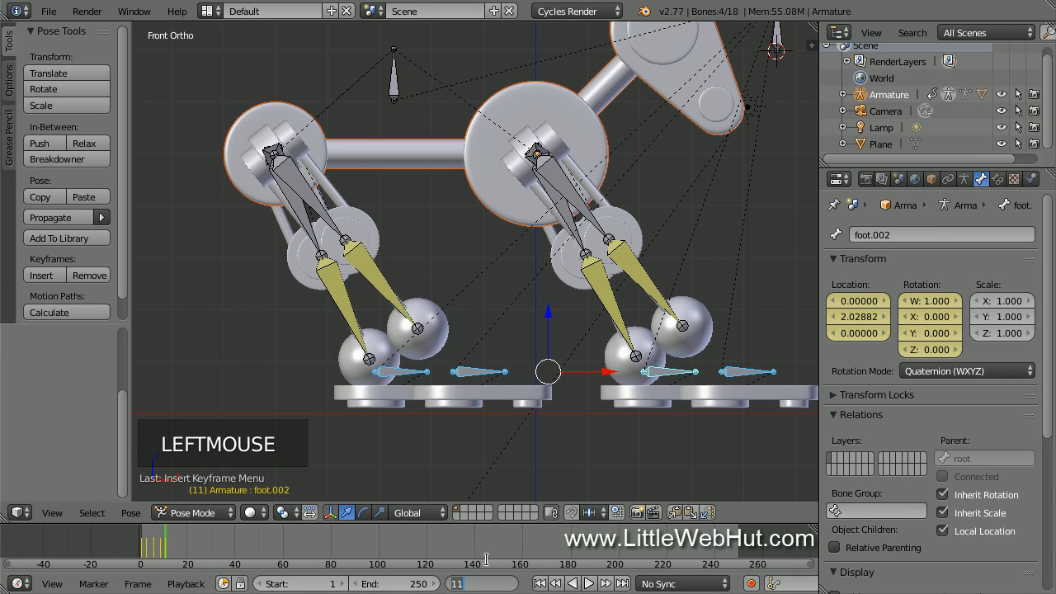
{"action": "type", "text": "1"}
{"action": "key", "text": "Return"}
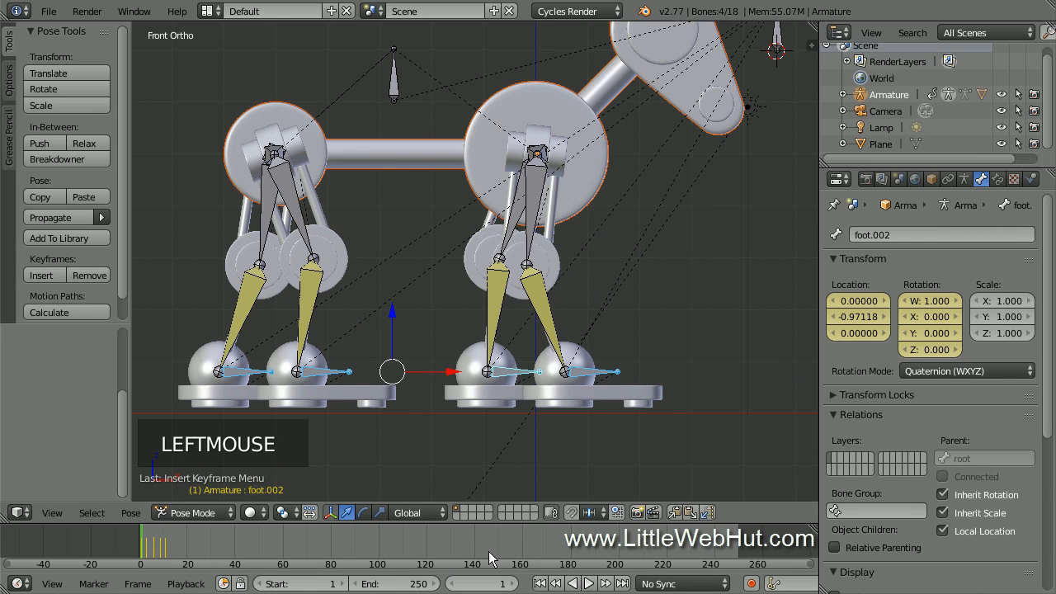
{"action": "right_click", "coordinate": [393, 86]}
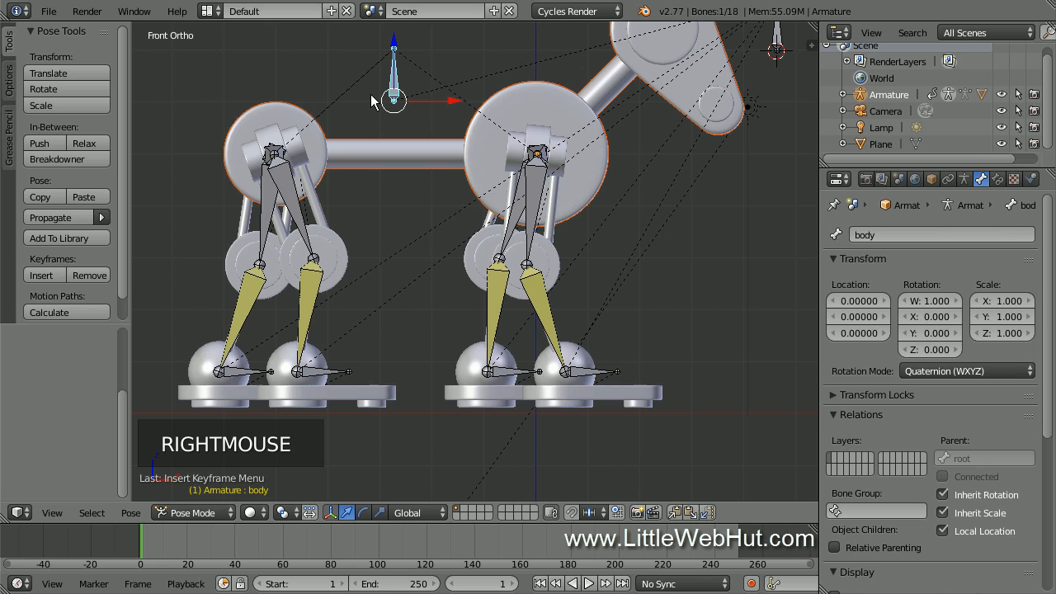
{"action": "key", "text": "g"}
{"action": "key", "text": "z"}
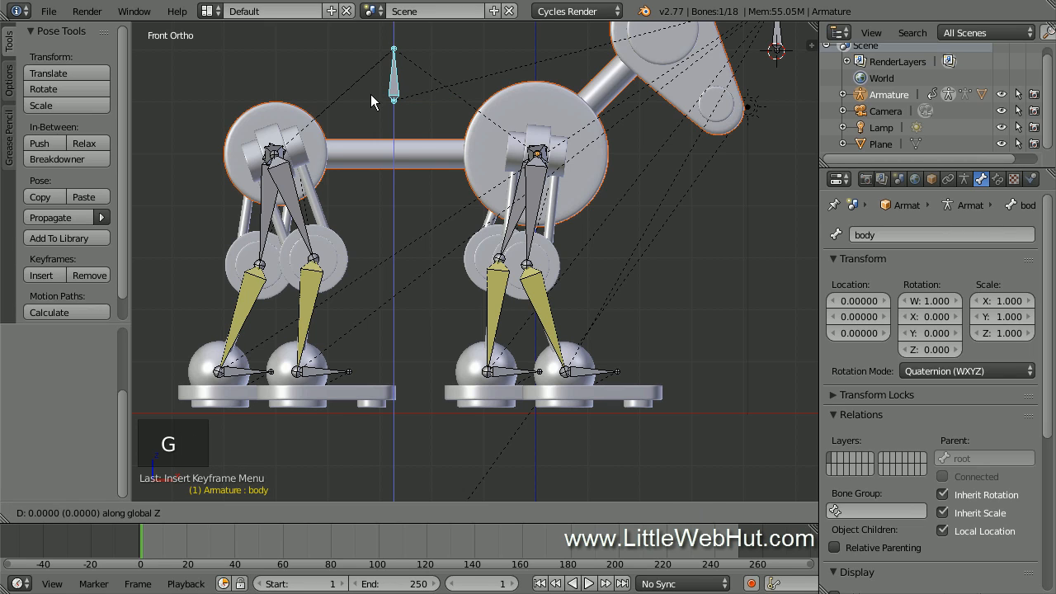
{"action": "key", "text": "minus"}
{"action": "key", "text": "period"}
{"action": "key", "text": "5"}
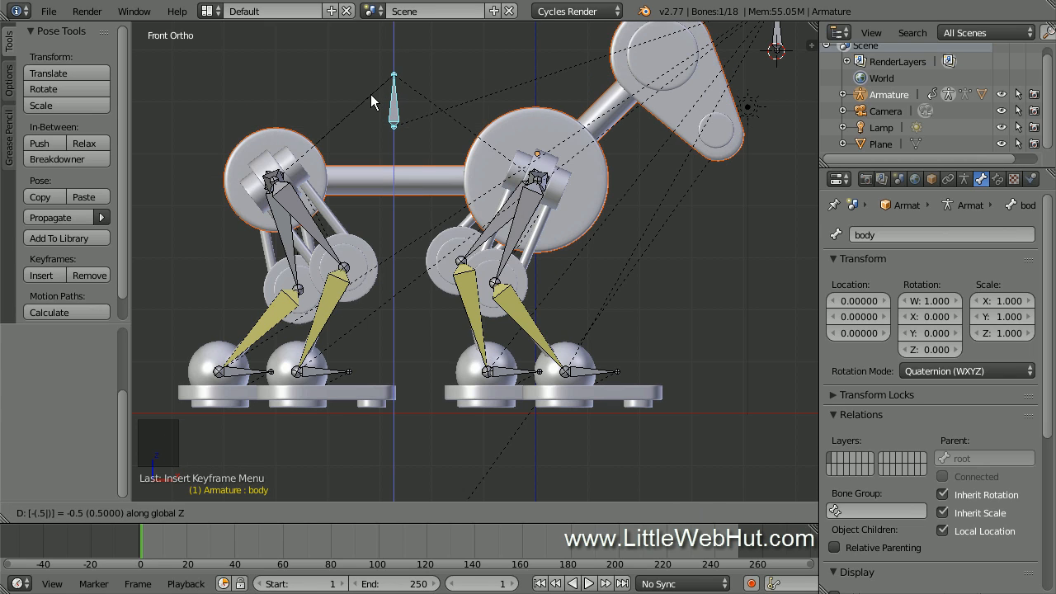
{"action": "key", "text": "Return"}
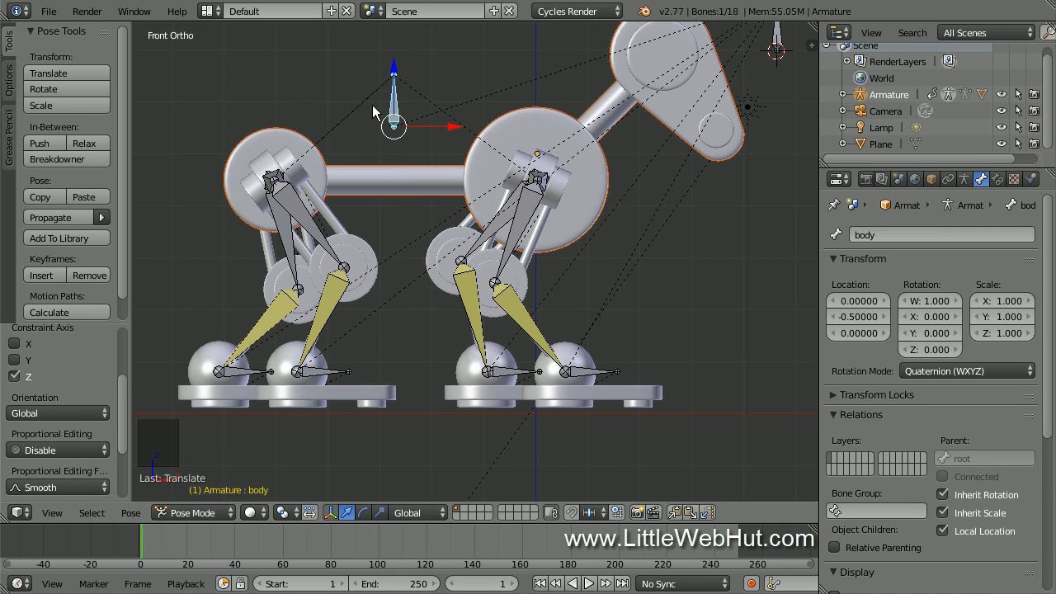
{"action": "key", "text": "i"}
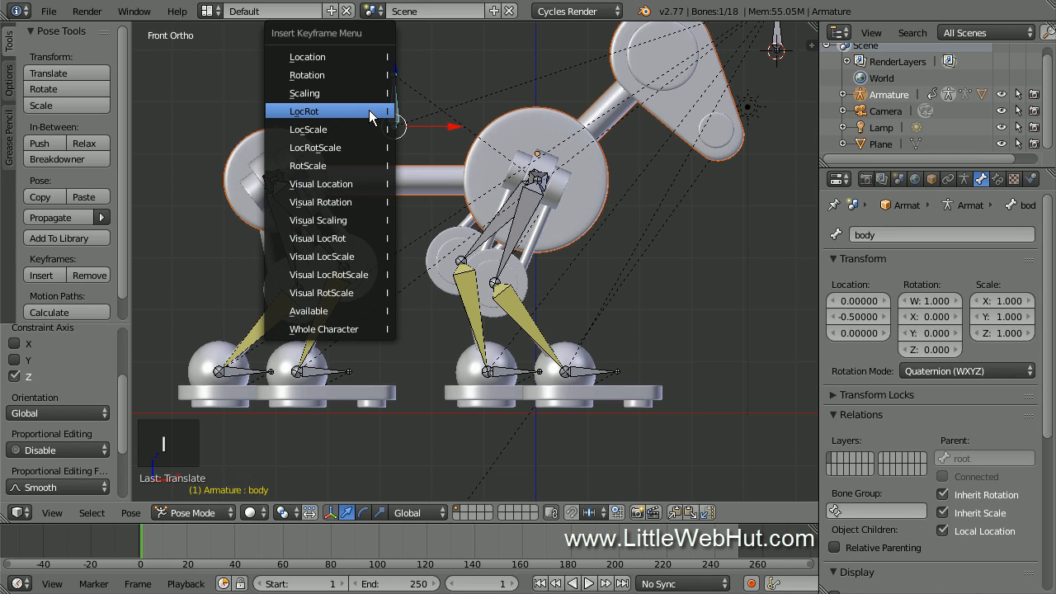
{"action": "left_click", "coordinate": [368, 110]}
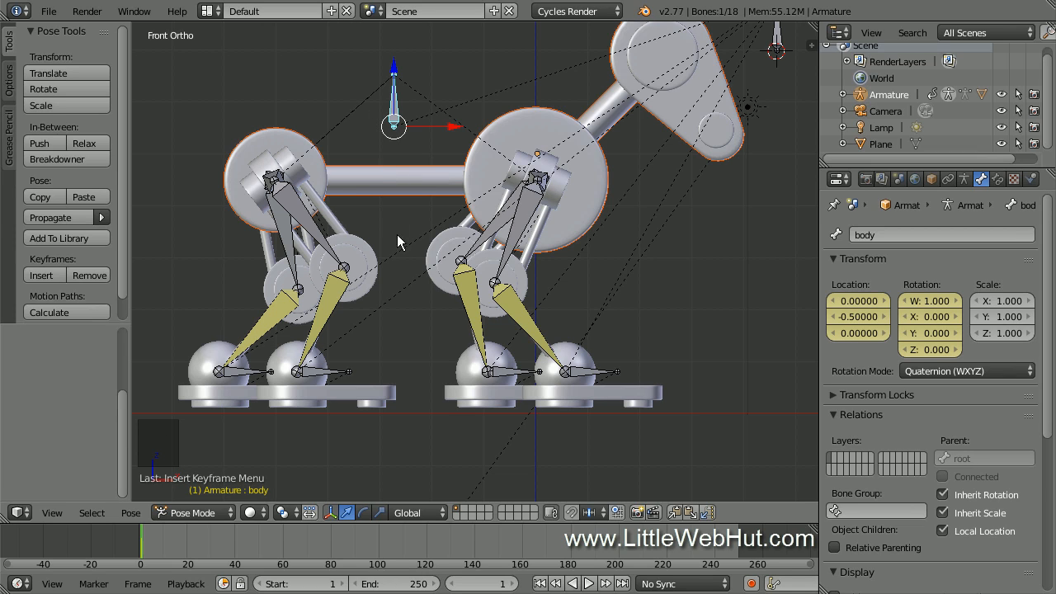
At frame 25, move the body bone 3 units along global X and insert a LocRot keyframe for it
{"action": "left_click", "coordinate": [493, 576]}
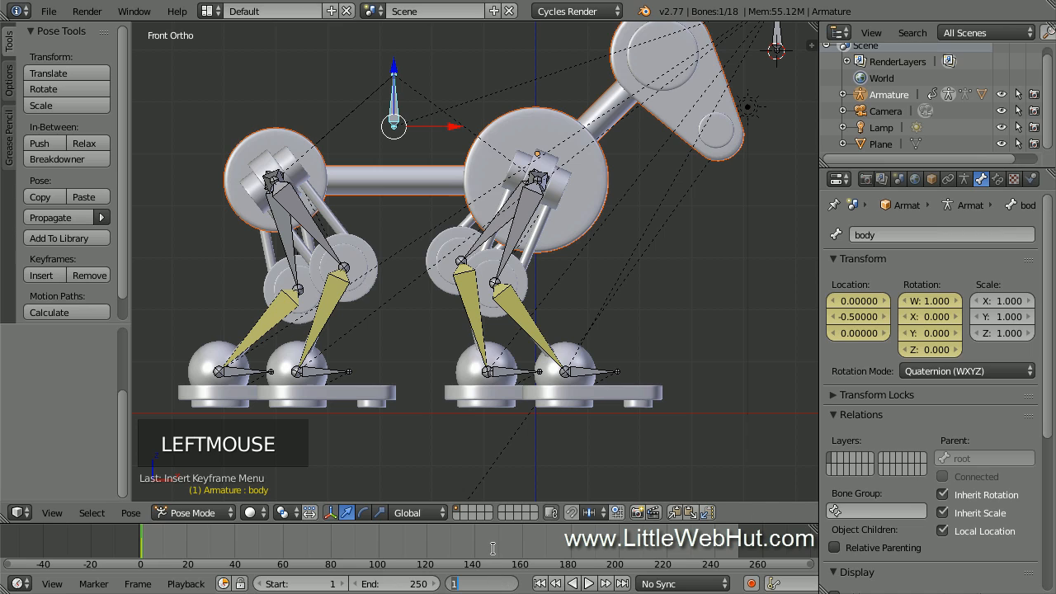
{"action": "type", "text": "25"}
{"action": "key", "text": "Return"}
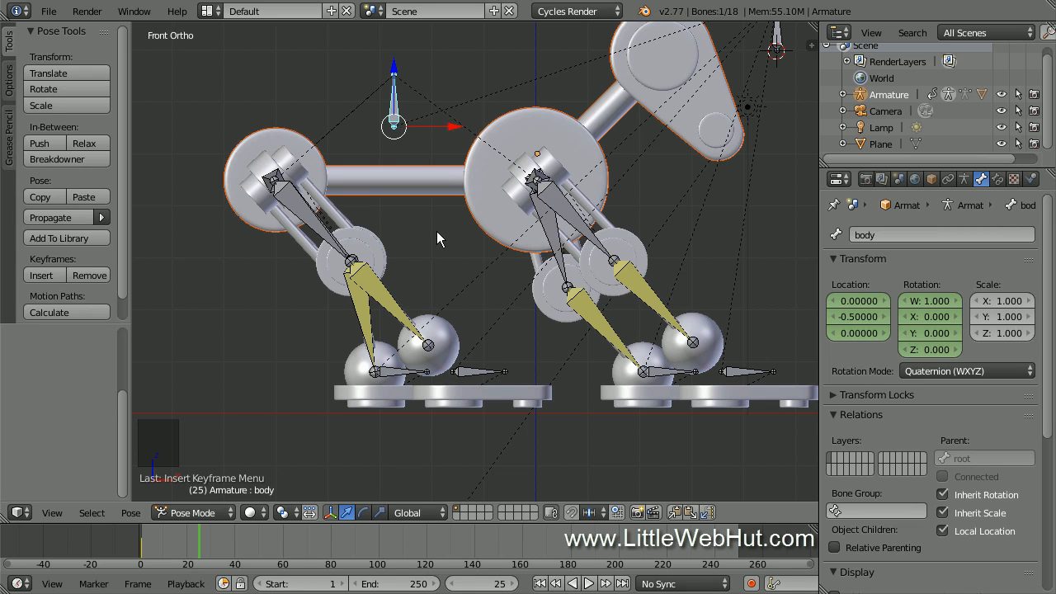
{"action": "key", "text": "g"}
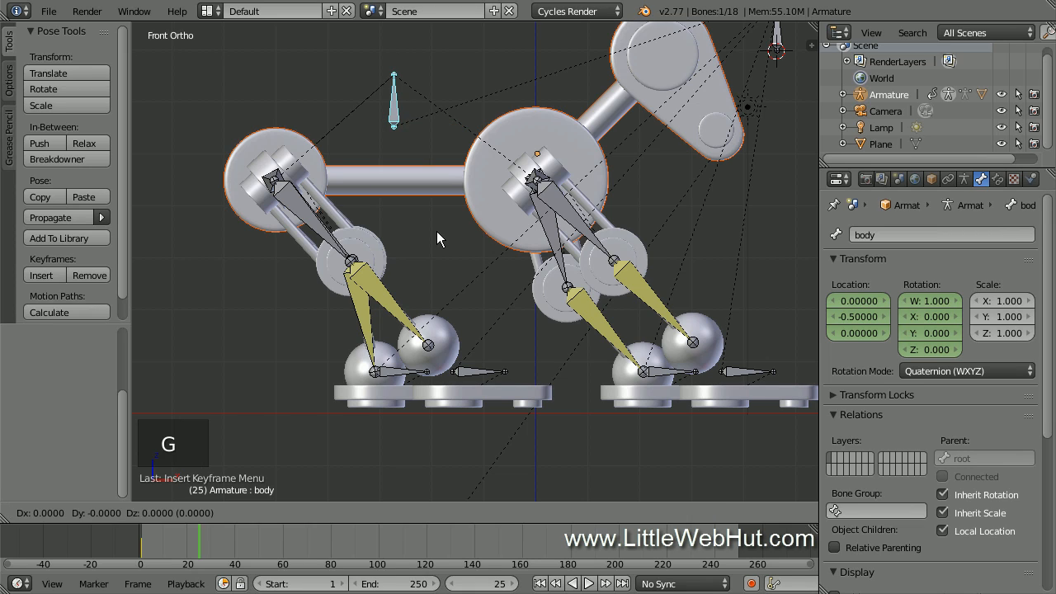
{"action": "key", "text": "x"}
{"action": "key", "text": "3"}
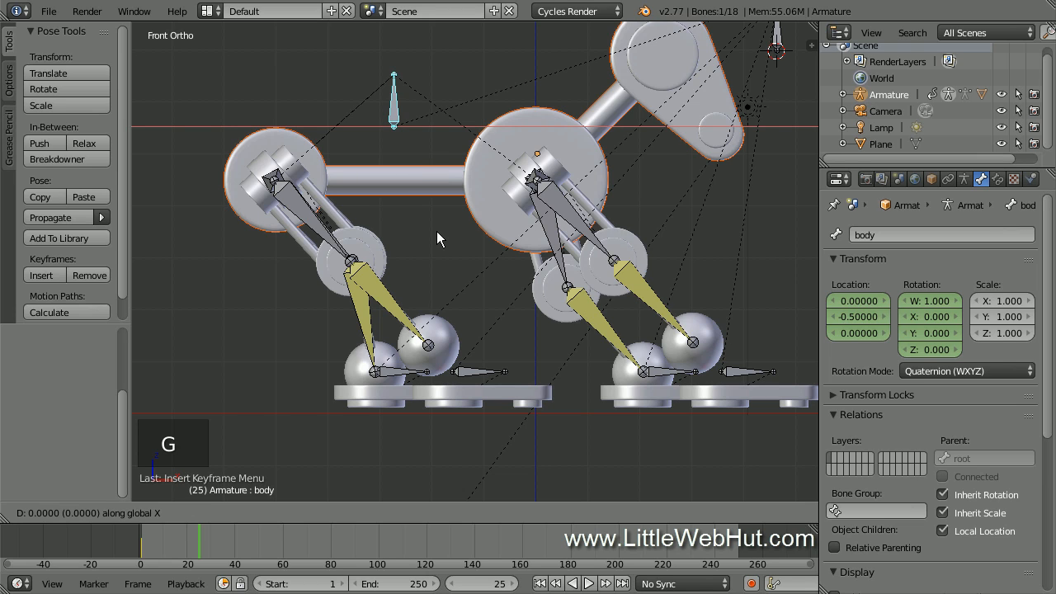
{"action": "key", "text": "Return"}
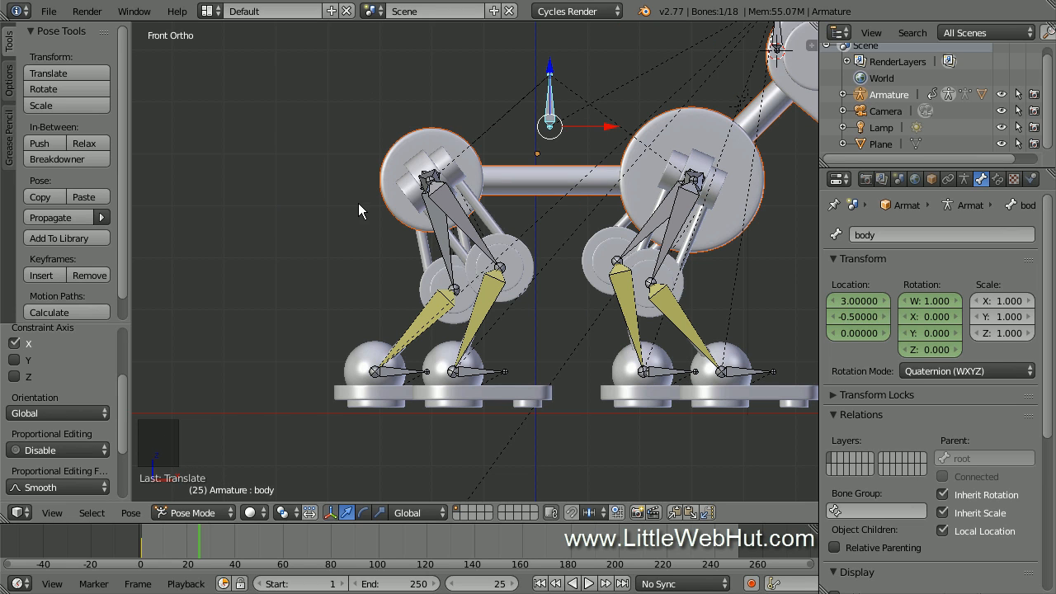
{"action": "key", "text": "i"}
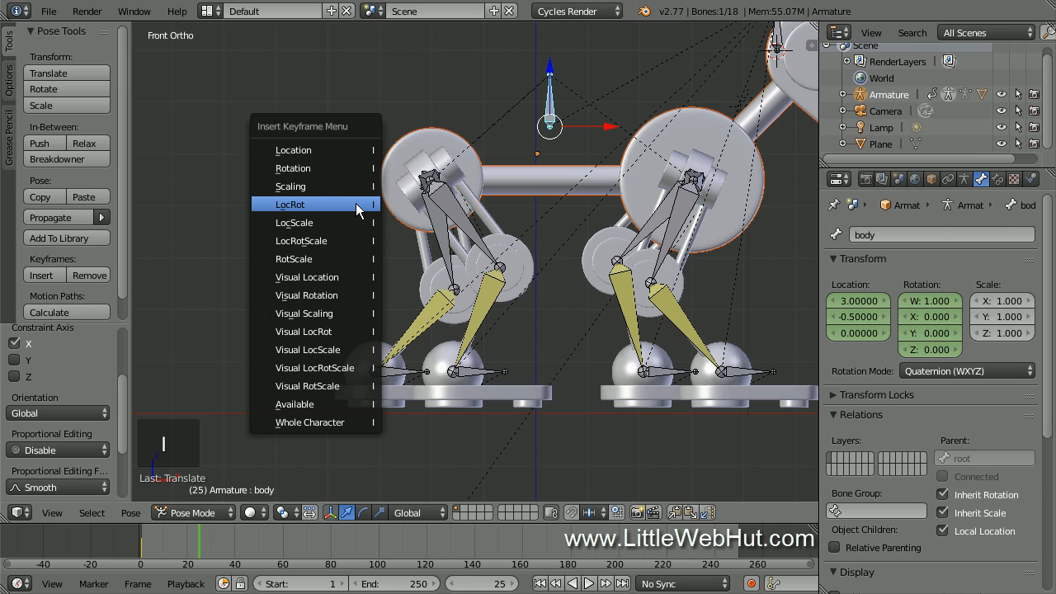
{"action": "left_click", "coordinate": [357, 210]}
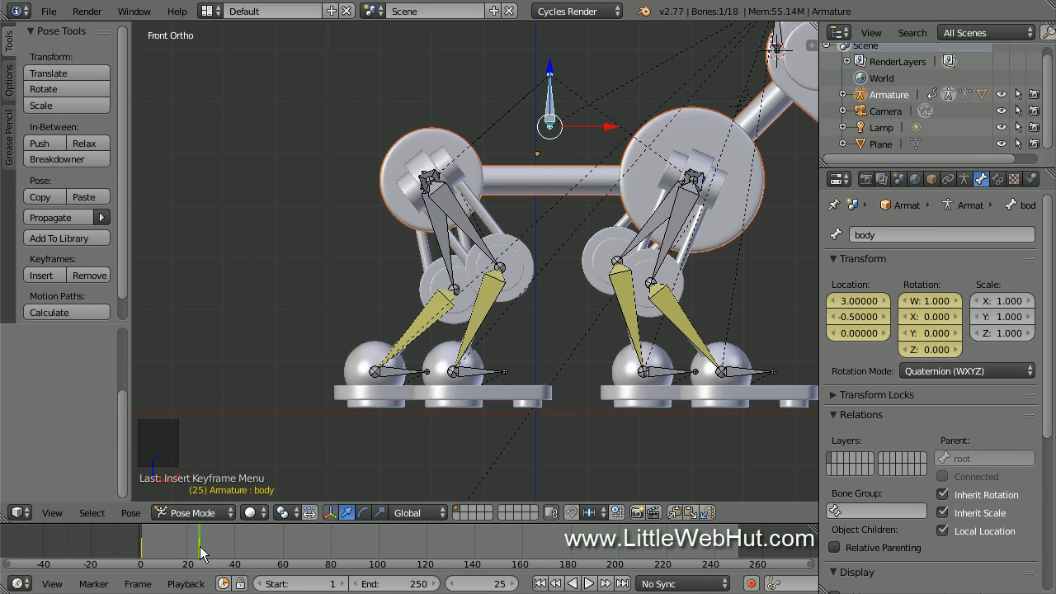
Switch to the Animation screen layout, widen the 3D view and enlarge the timeline area by shrinking the Dope Sheet and Graph Editor
{"action": "mouse_move", "coordinate": [200, 546]}
{"action": "left_mouse_down"}
{"action": "mouse_move", "coordinate": [141, 559]}
{"action": "mouse_move", "coordinate": [200, 559]}
{"action": "left_mouse_up"}
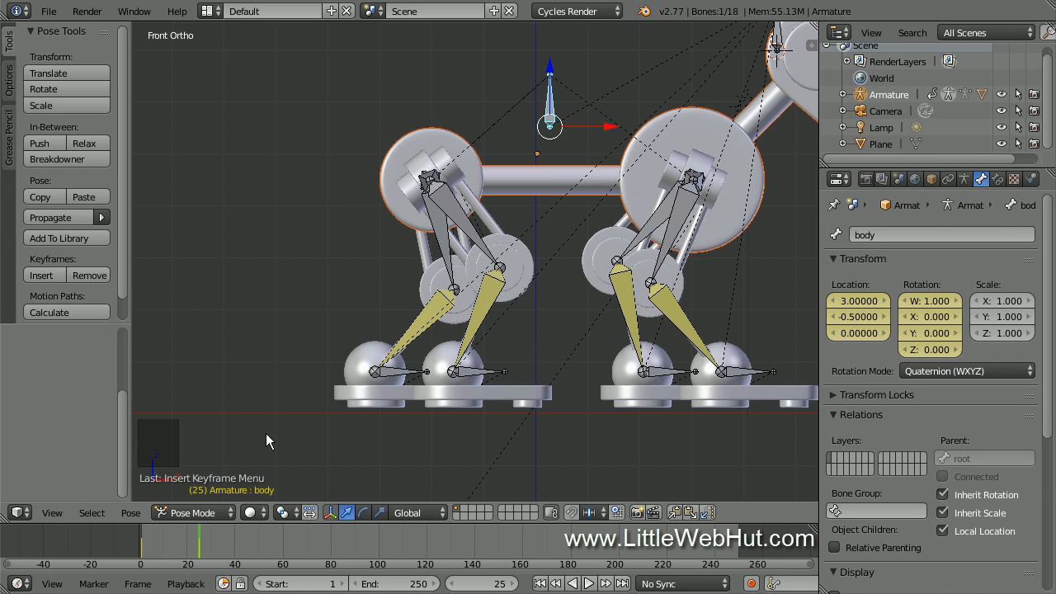
{"action": "left_click", "coordinate": [208, 11]}
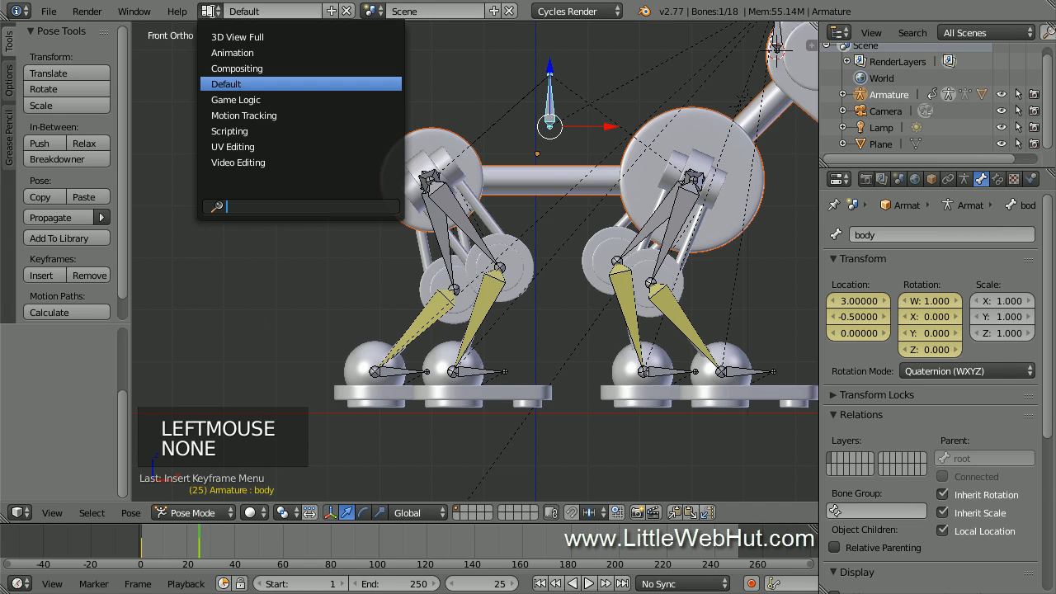
{"action": "left_click", "coordinate": [279, 53]}
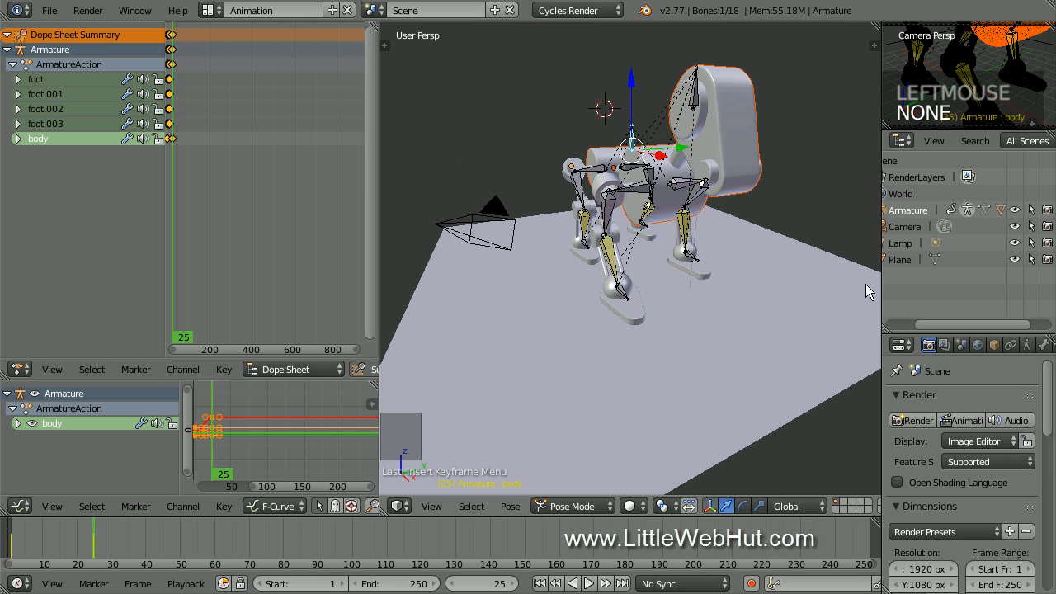
{"action": "left_click_drag", "start_coordinate": [881, 283], "coordinate": [1029, 300]}
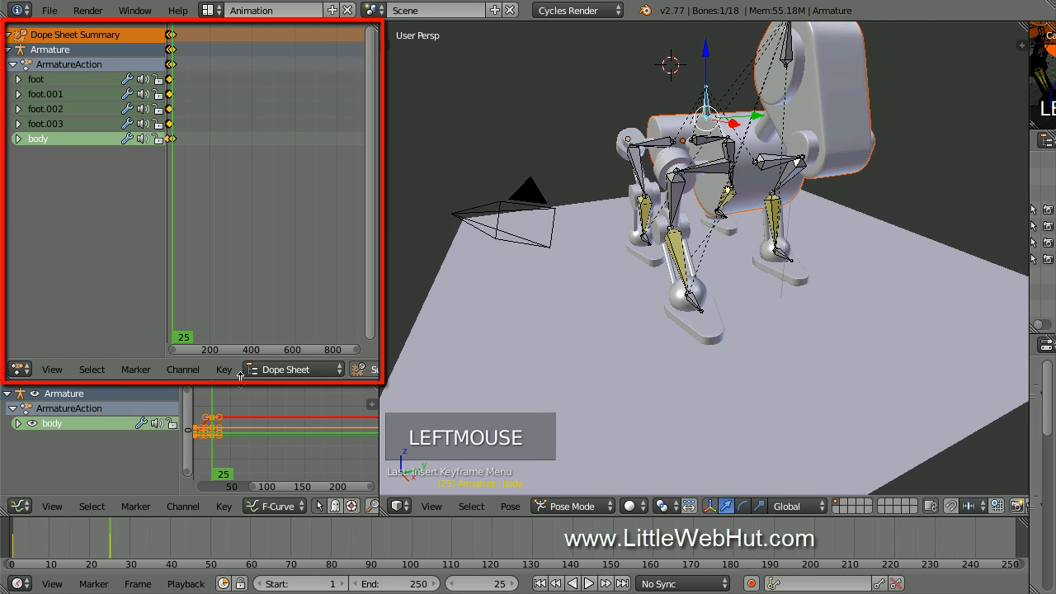
{"action": "left_click_drag", "start_coordinate": [240, 378], "coordinate": [242, 199]}
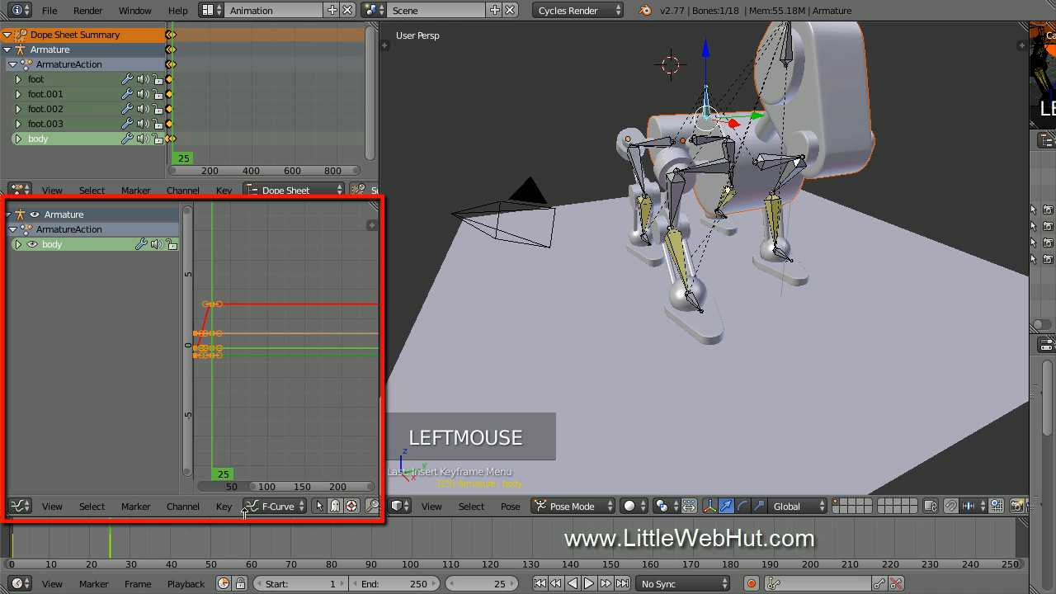
{"action": "left_click_drag", "start_coordinate": [252, 520], "coordinate": [255, 373]}
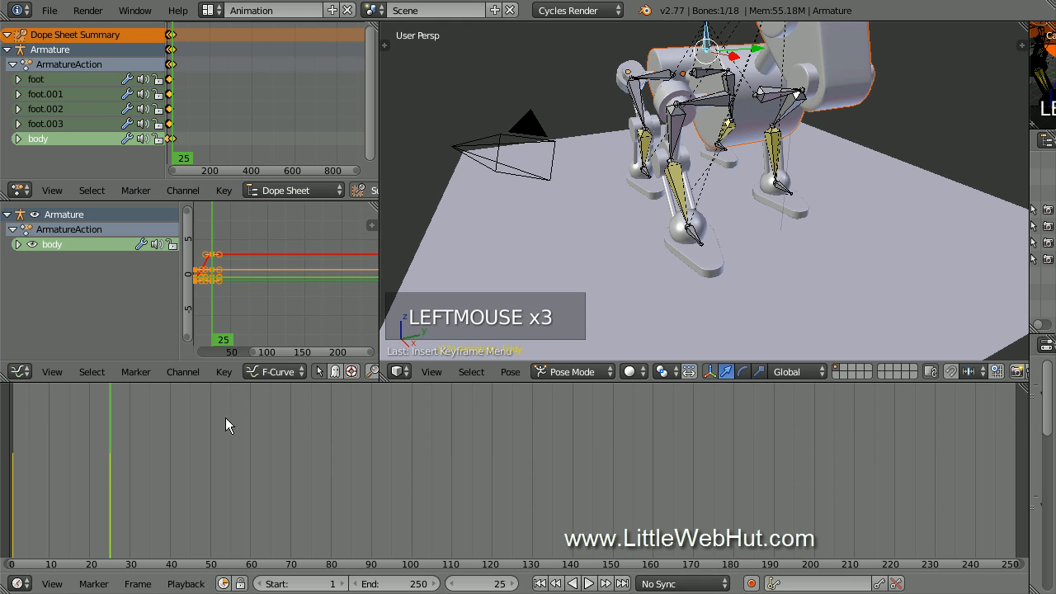
Change the timeline area to the NLA Editor and set the 3D view to an orthographic view framing the robot from its side
{"action": "left_click", "coordinate": [25, 584]}
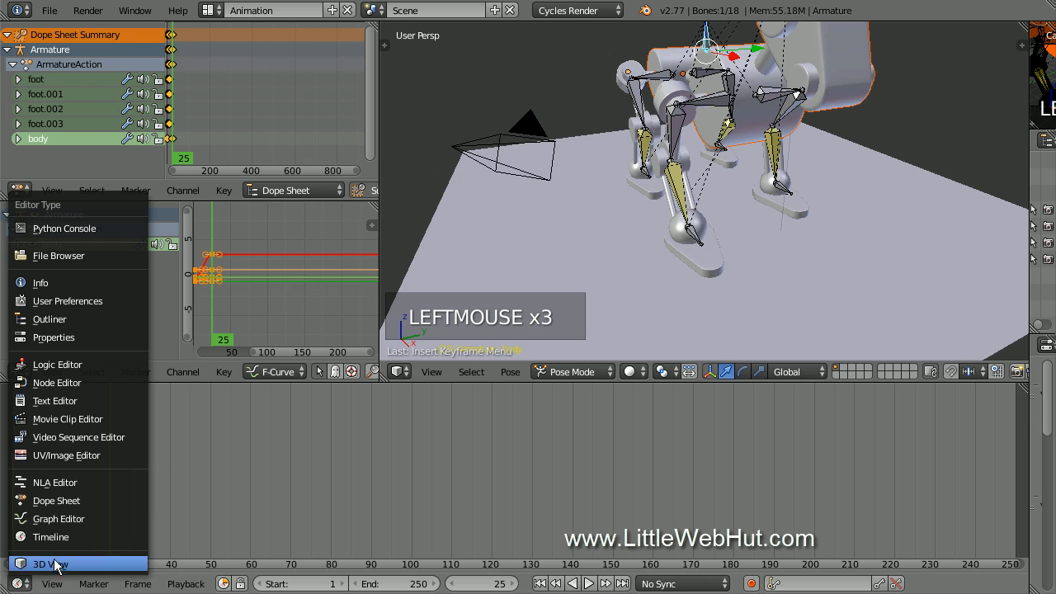
{"action": "left_click", "coordinate": [93, 483]}
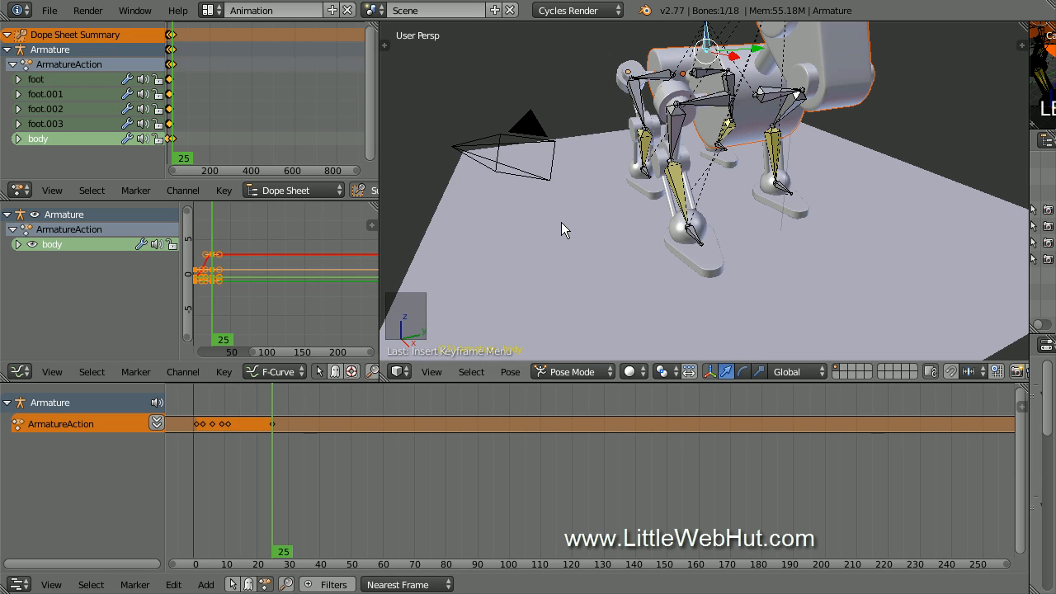
{"action": "key", "text": "KP_5"}
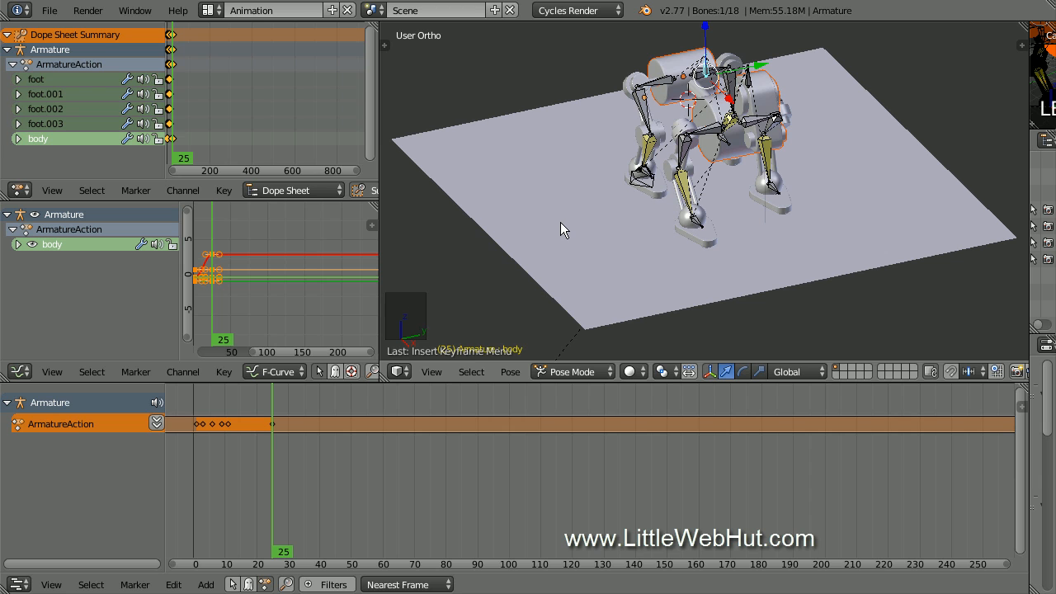
{"action": "middle_click_drag", "start_coordinate": [558, 226], "coordinate": [618, 194]}
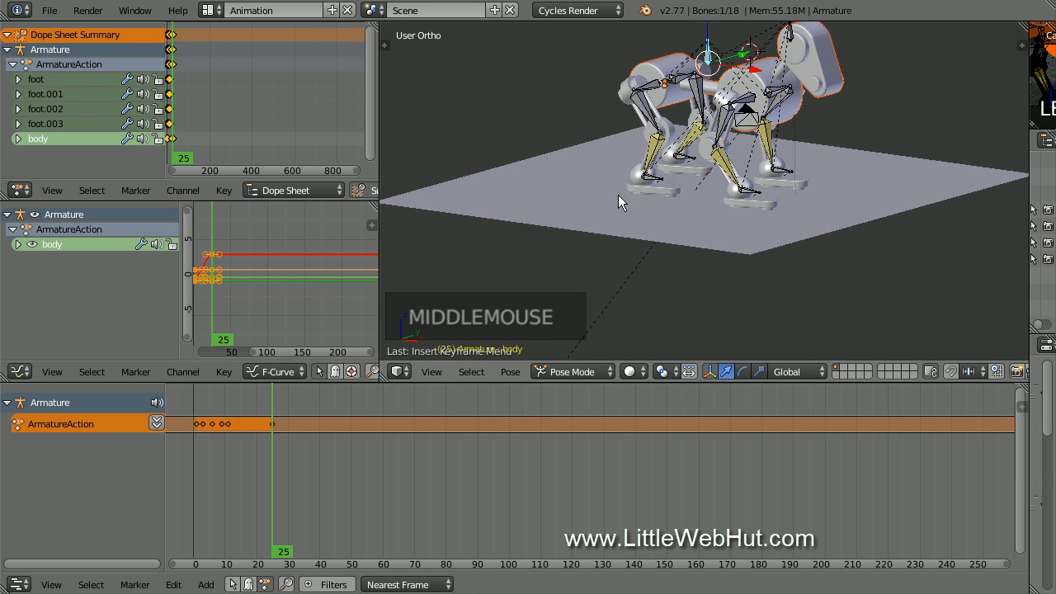
{"action": "middle_click_drag", "start_coordinate": [673, 162], "coordinate": [654, 204], "text": "shift"}
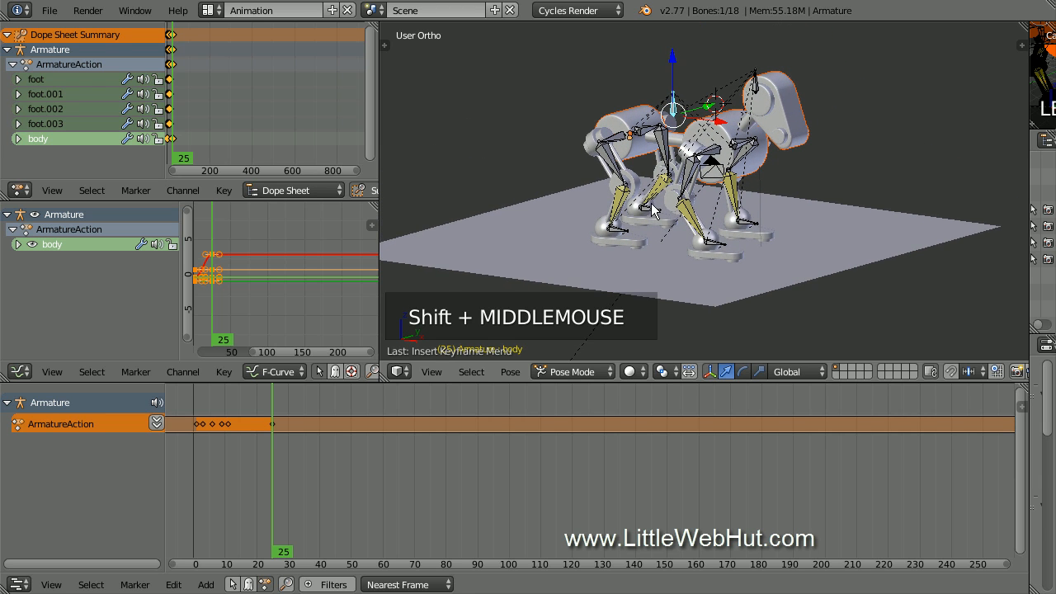
{"action": "scroll", "coordinate": [654, 205], "scroll_direction": "up", "scroll_amount": 2}
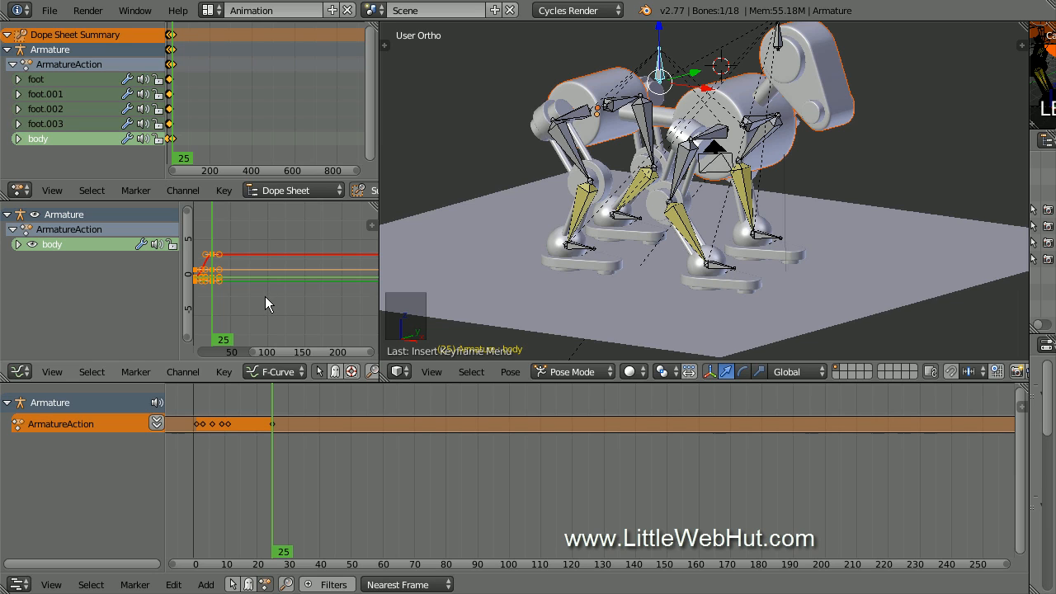
Expand the body bone's channels in the Graph Editor and set the interpolation of all its keyframes to Linear
{"action": "middle_click_drag", "start_coordinate": [265, 296], "coordinate": [344, 302]}
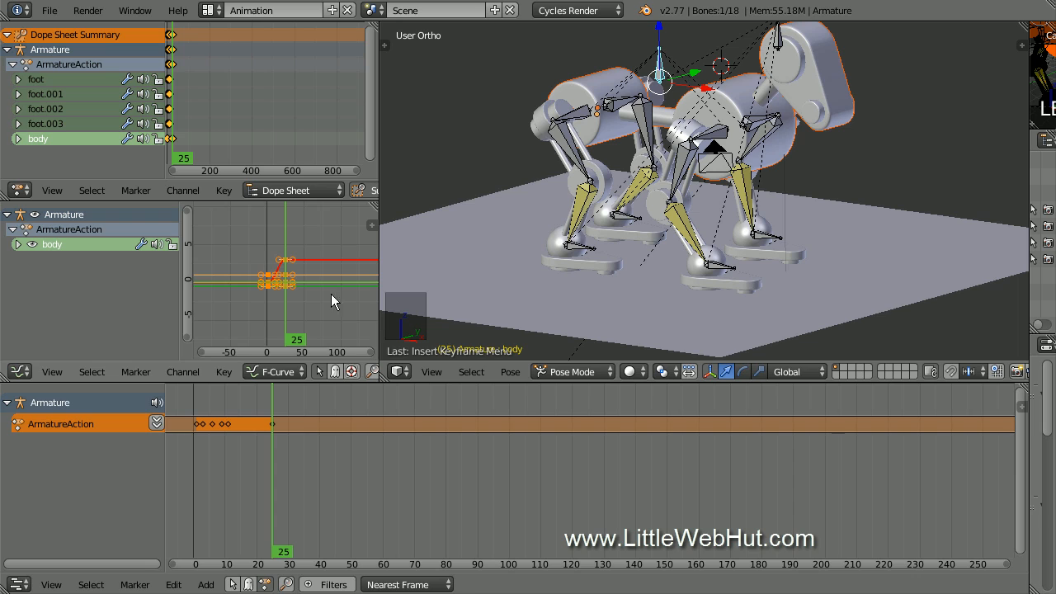
{"action": "scroll", "coordinate": [290, 294], "scroll_direction": "up", "scroll_amount": 4}
{"action": "scroll", "coordinate": [284, 294], "scroll_direction": "up", "scroll_amount": 3}
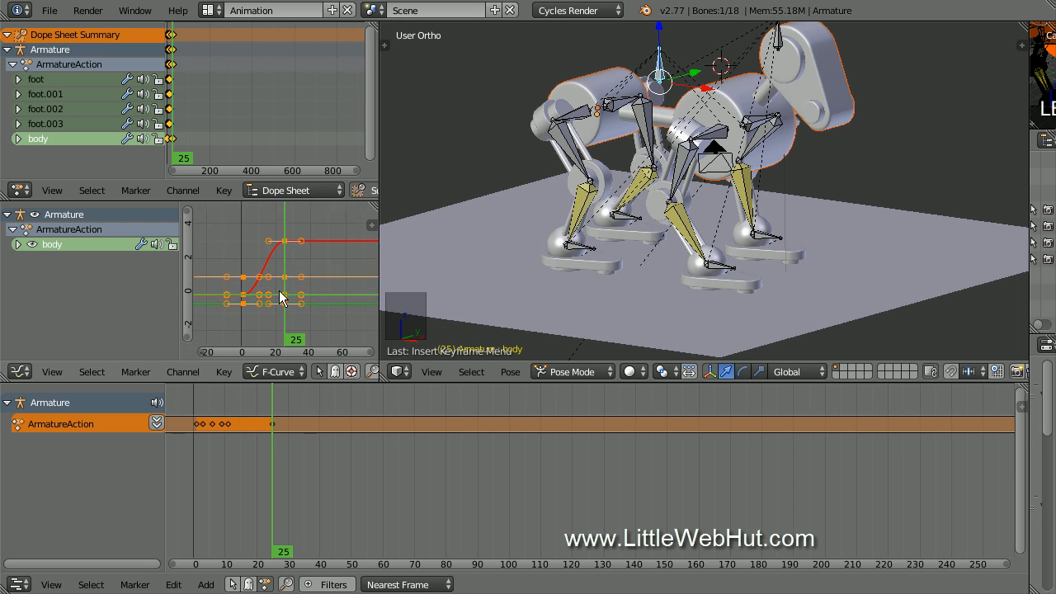
{"action": "scroll", "coordinate": [280, 298], "scroll_direction": "up", "scroll_amount": 2}
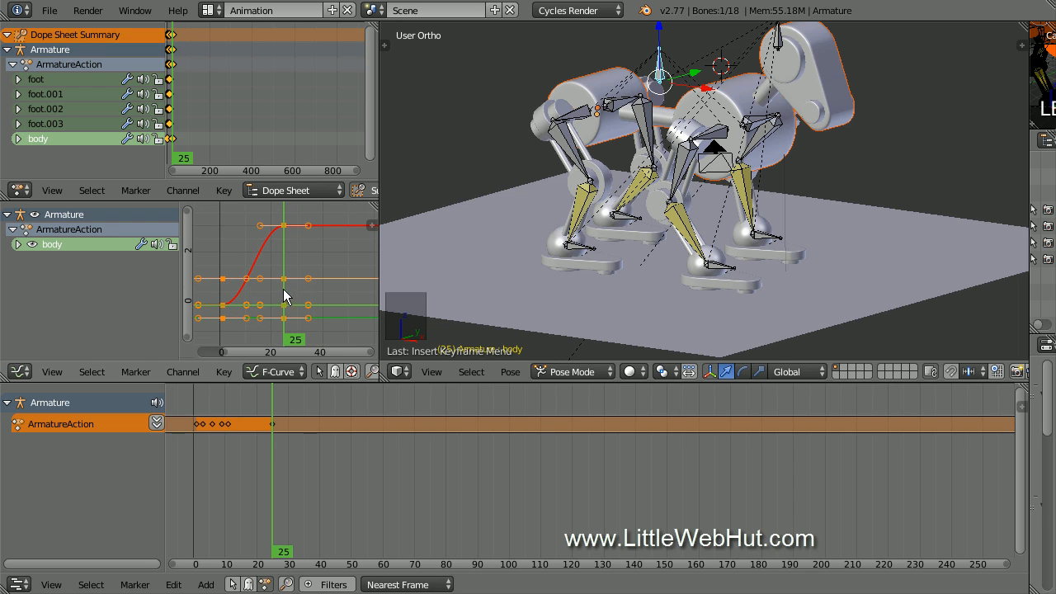
{"action": "left_click", "coordinate": [17, 244]}
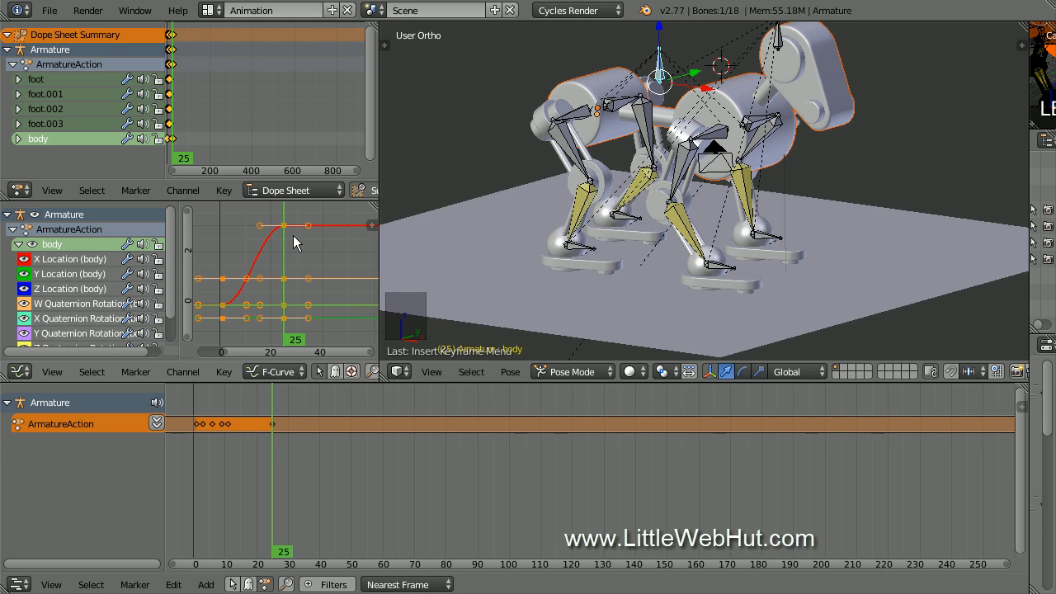
{"action": "key", "text": "a"}
{"action": "key", "text": "a"}
{"action": "left_click", "coordinate": [224, 372]}
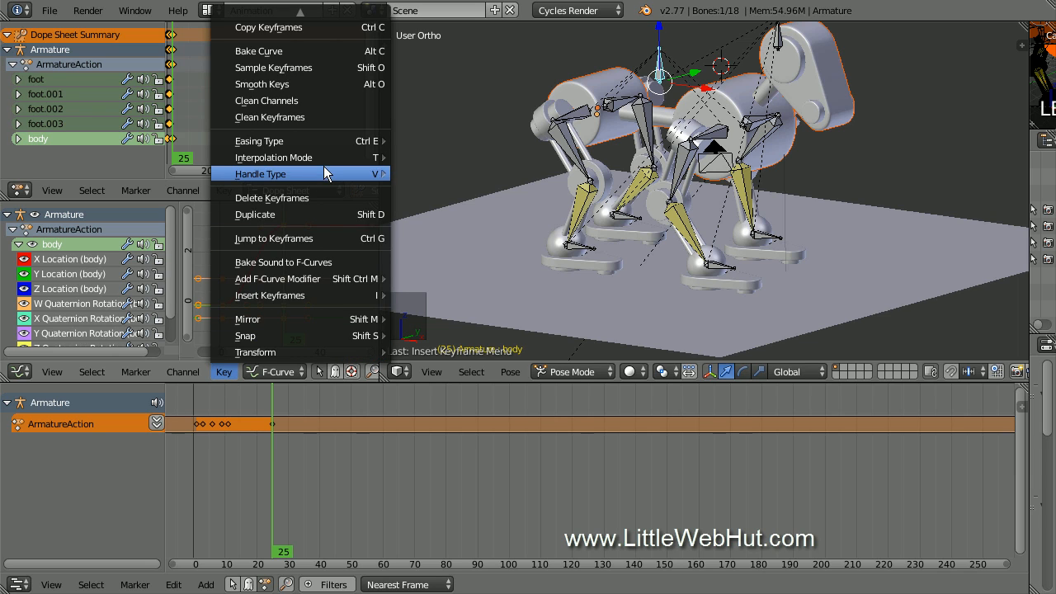
{"action": "mouse_move", "coordinate": [326, 157]}
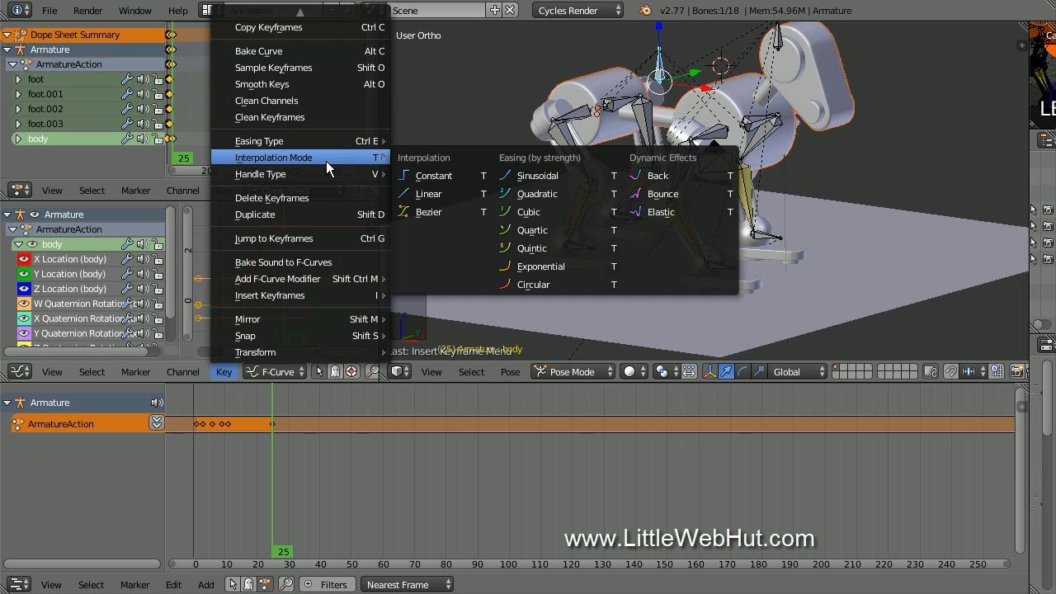
{"action": "left_click", "coordinate": [453, 195]}
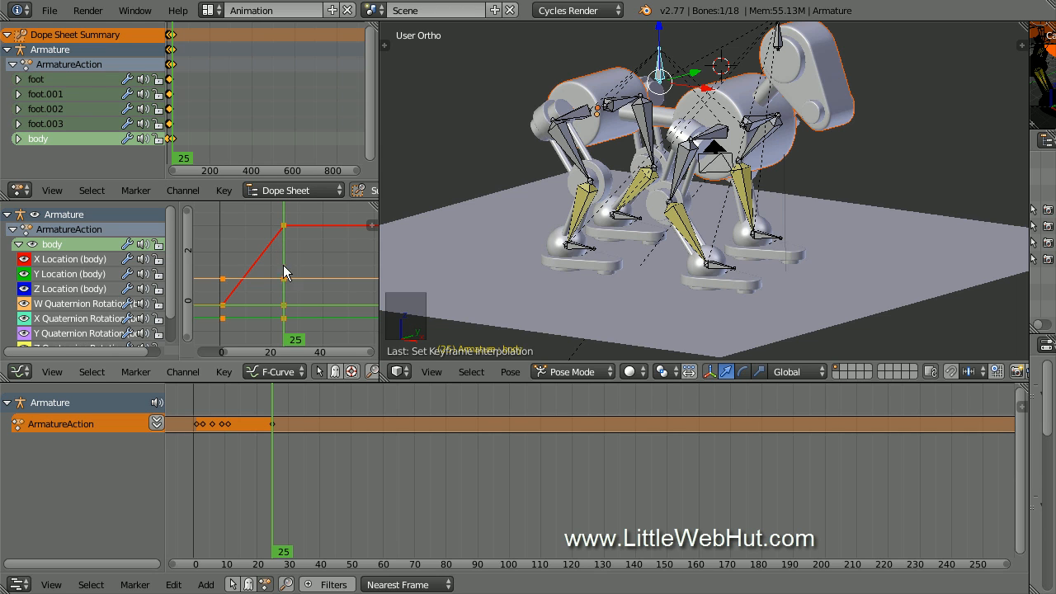
Select the foot.002 bone and shift all of its keyframes forward by 2 frames in the Dope Sheet
{"action": "mouse_move", "coordinate": [273, 488]}
{"action": "left_mouse_down"}
{"action": "mouse_move", "coordinate": [197, 498]}
{"action": "mouse_move", "coordinate": [271, 487]}
{"action": "left_mouse_up"}
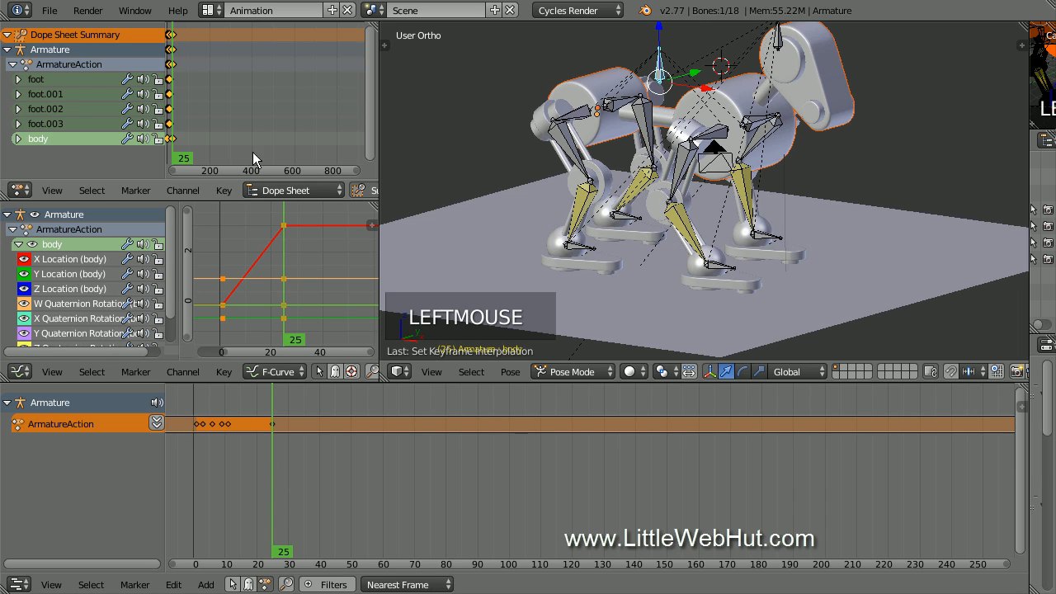
{"action": "middle_click_drag", "start_coordinate": [231, 122], "coordinate": [331, 117]}
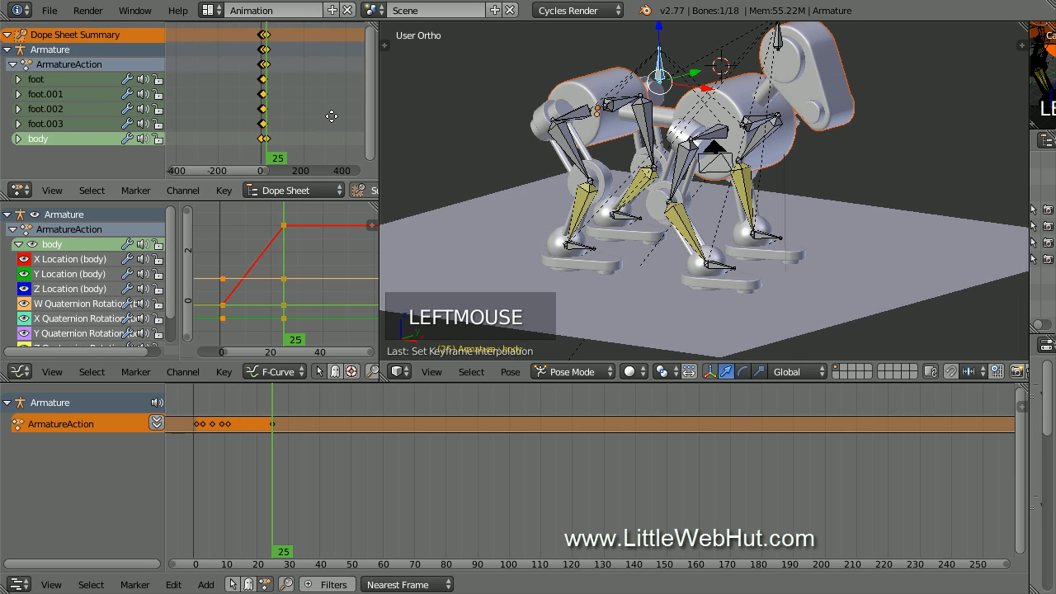
{"action": "scroll", "coordinate": [306, 117], "scroll_direction": "up", "scroll_amount": 6}
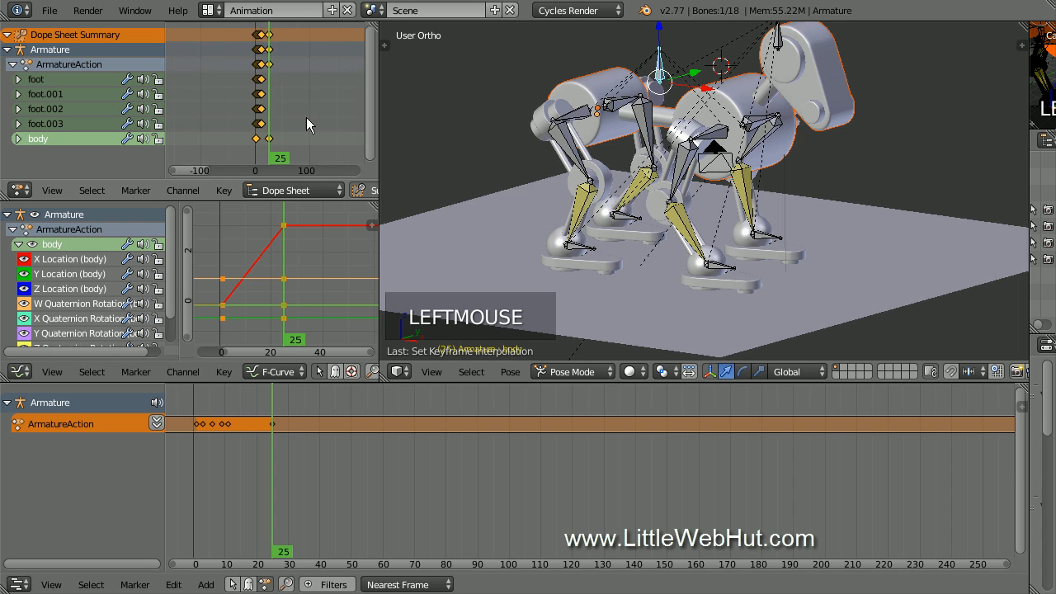
{"action": "scroll", "coordinate": [306, 118], "scroll_direction": "up", "scroll_amount": 6}
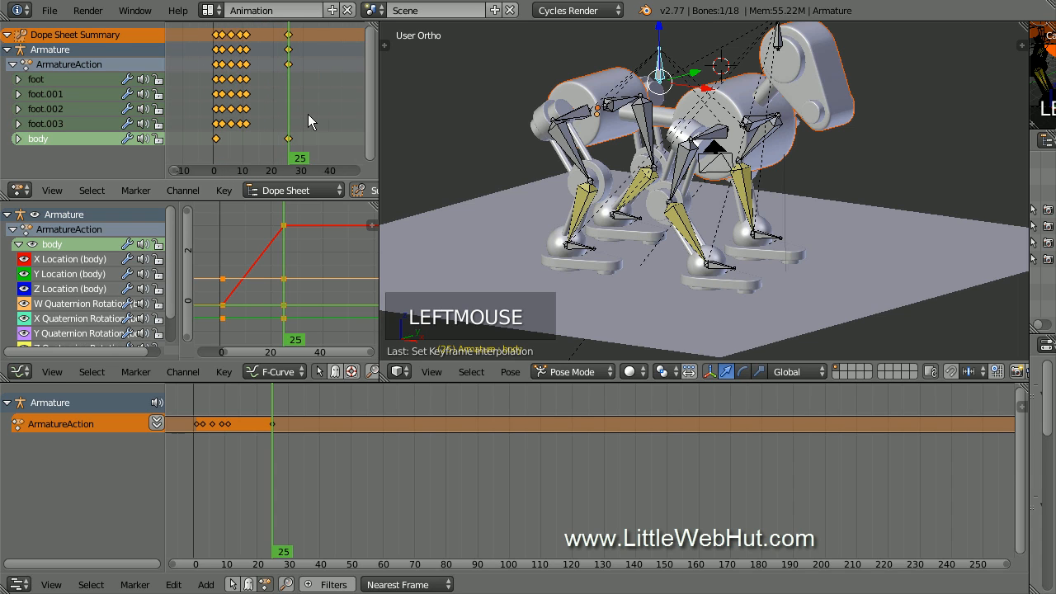
{"action": "scroll", "coordinate": [309, 122], "scroll_direction": "up", "scroll_amount": 1}
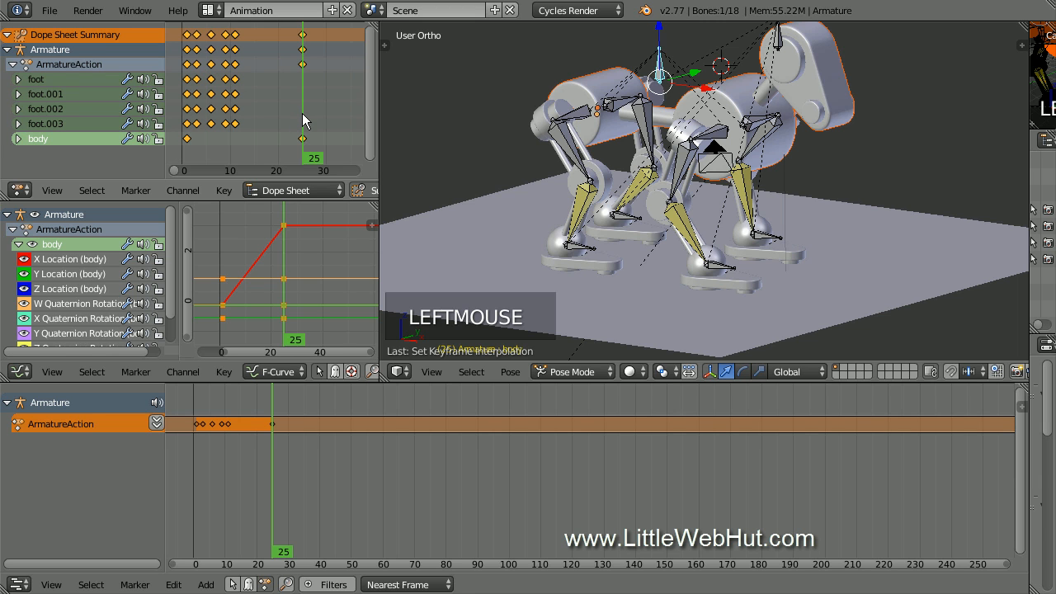
{"action": "mouse_move", "coordinate": [303, 117]}
{"action": "left_mouse_down"}
{"action": "mouse_move", "coordinate": [188, 125]}
{"action": "mouse_move", "coordinate": [302, 127]}
{"action": "left_mouse_up"}
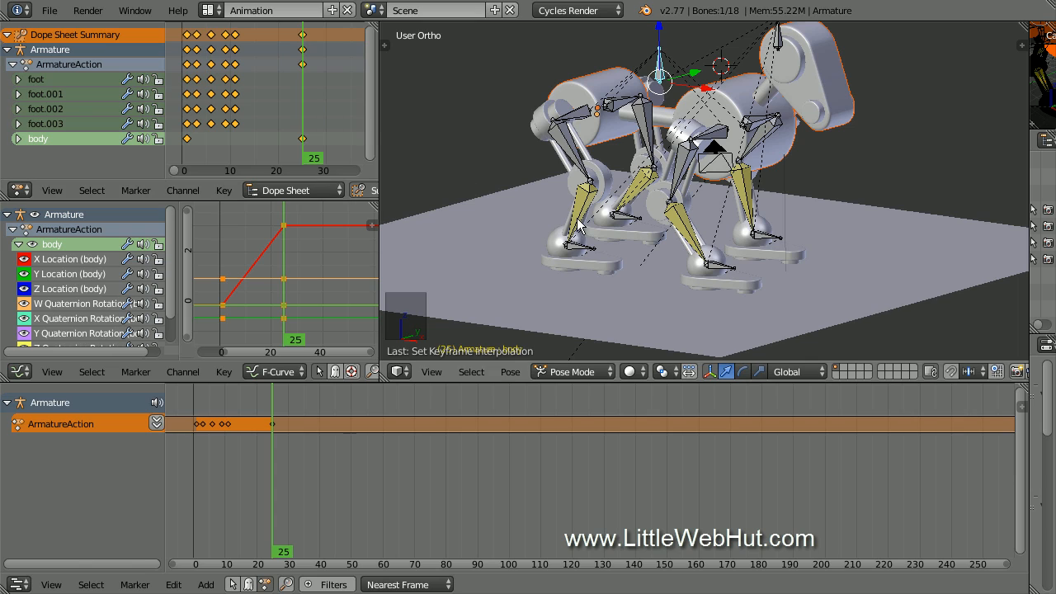
{"action": "right_click", "coordinate": [763, 239]}
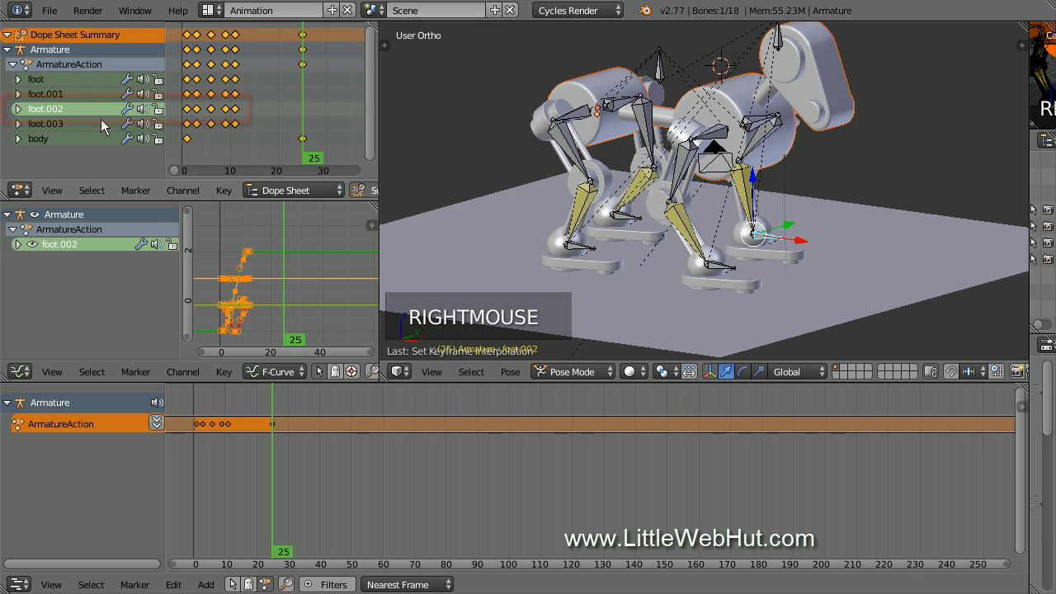
{"action": "right_click", "coordinate": [231, 111]}
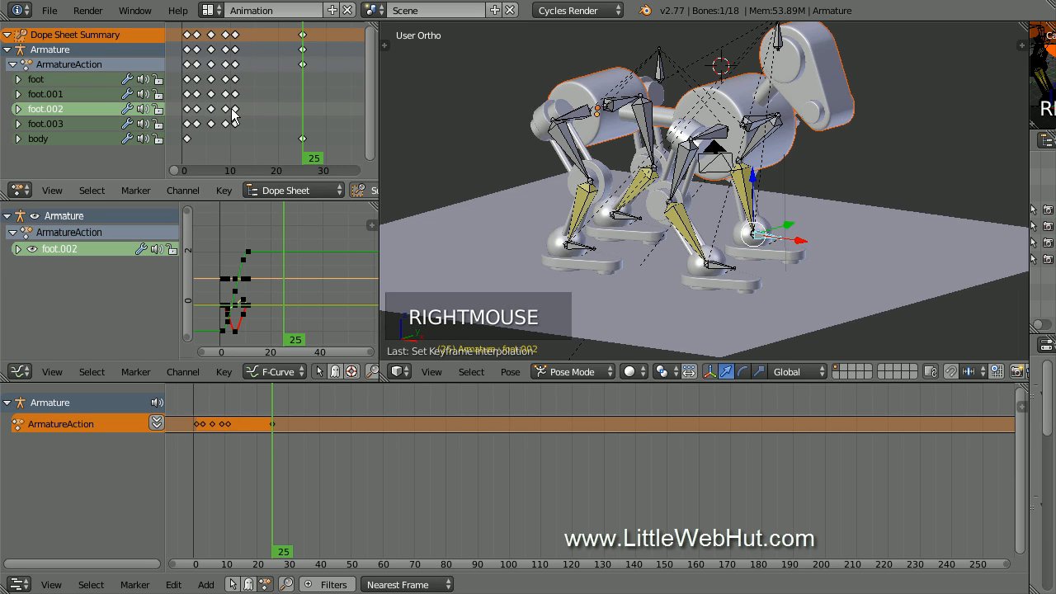
{"action": "key", "text": "b"}
{"action": "left_click_drag", "start_coordinate": [179, 107], "coordinate": [250, 121]}
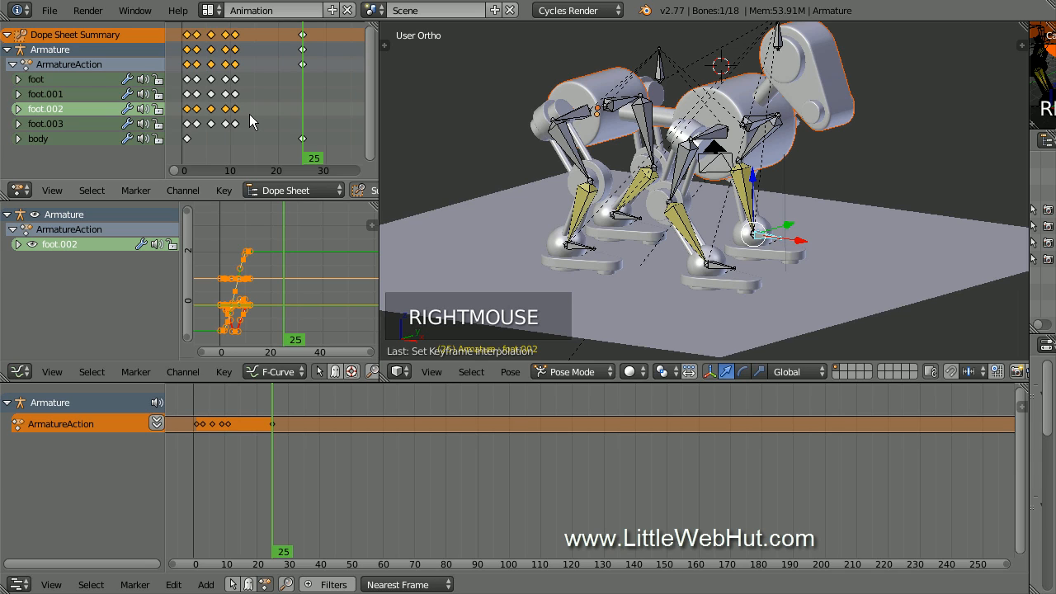
{"action": "key", "text": "g"}
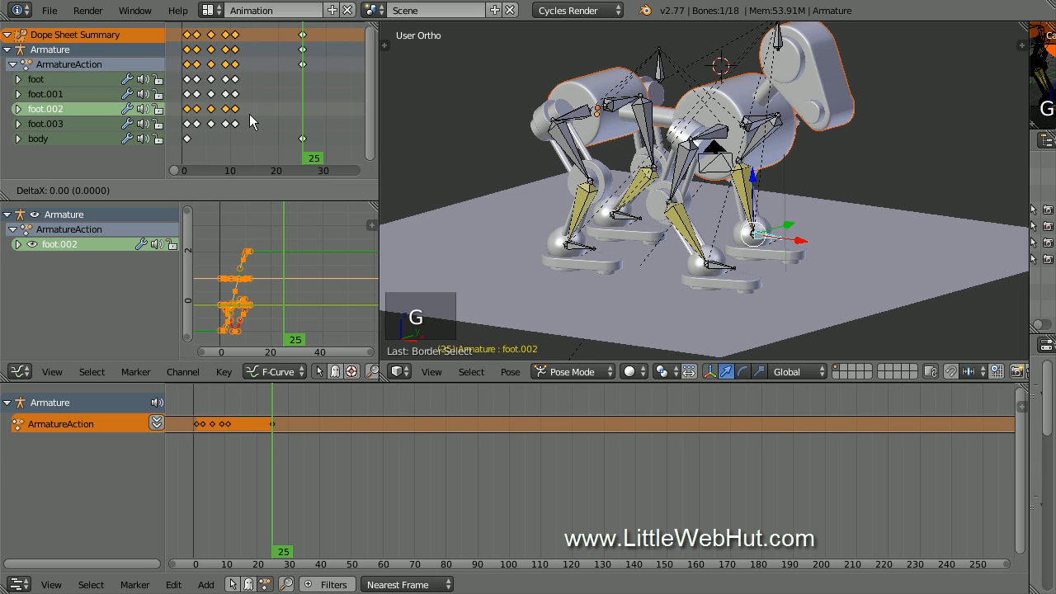
{"action": "key", "text": "2"}
{"action": "key", "text": "Return"}
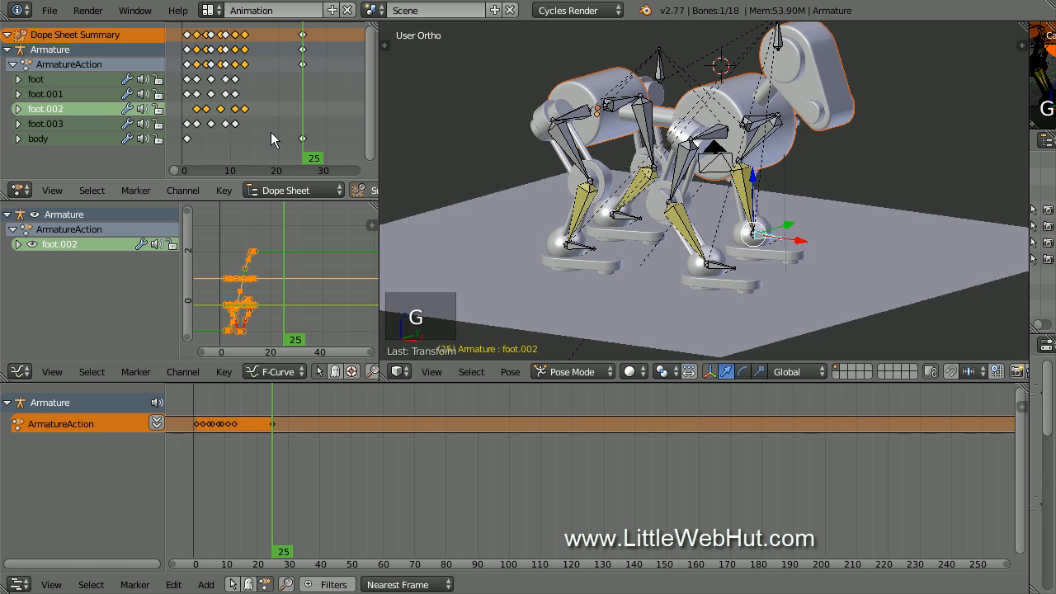
Select the foot.001 bone and shift all of its keyframes forward by 12 frames in the Dope Sheet
{"action": "right_click", "coordinate": [576, 253]}
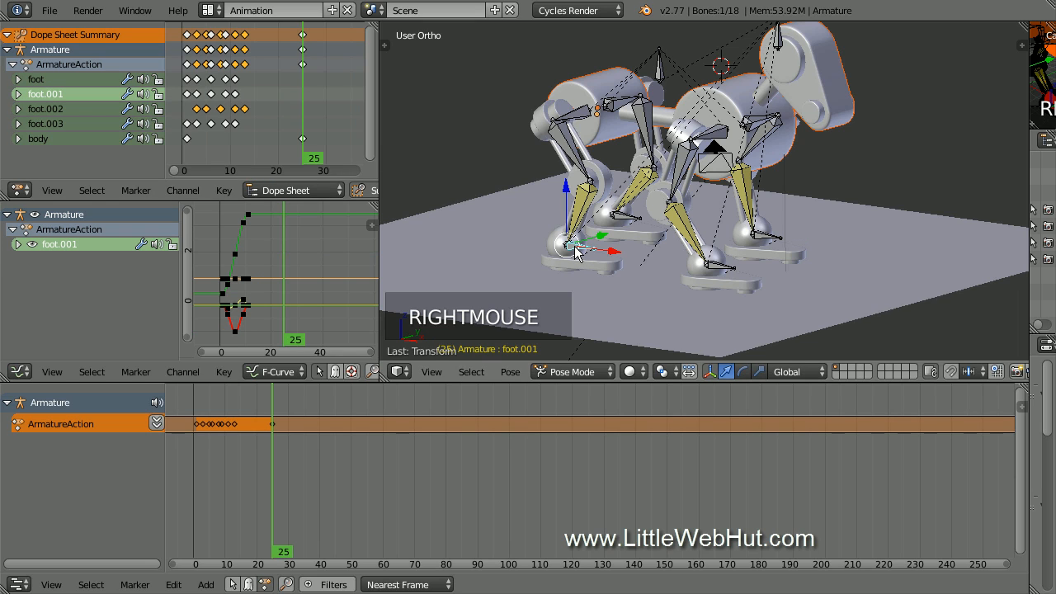
{"action": "right_click", "coordinate": [242, 108]}
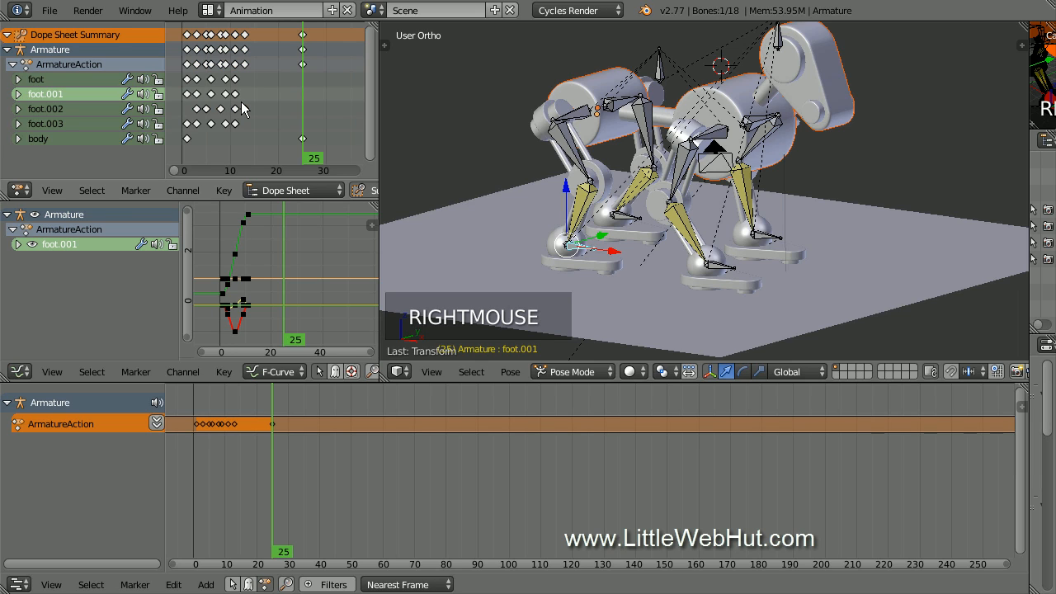
{"action": "key", "text": "b"}
{"action": "left_click_drag", "start_coordinate": [182, 97], "coordinate": [245, 106]}
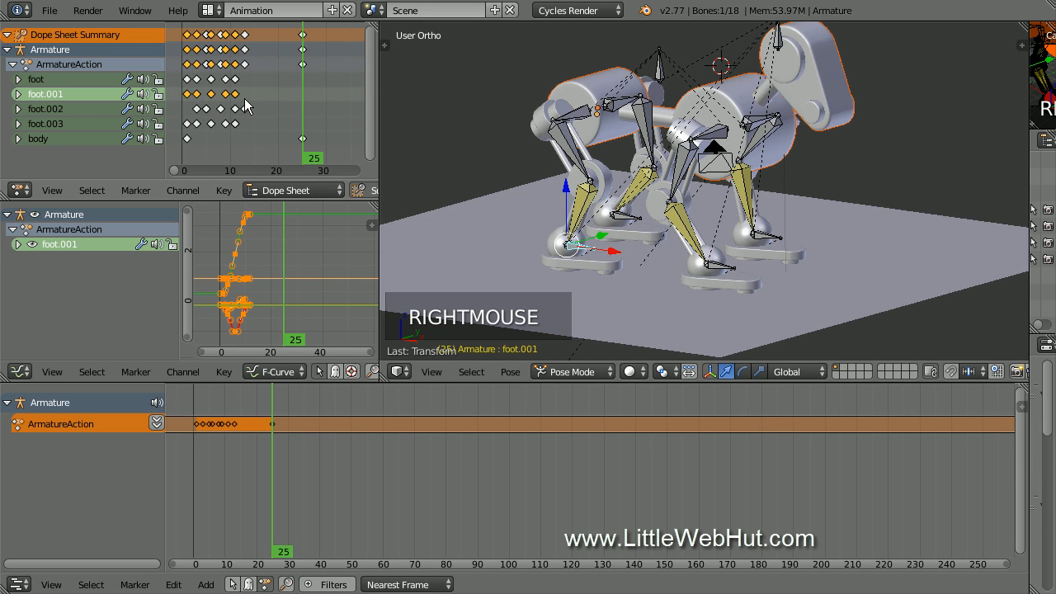
{"action": "type", "text": "g"}
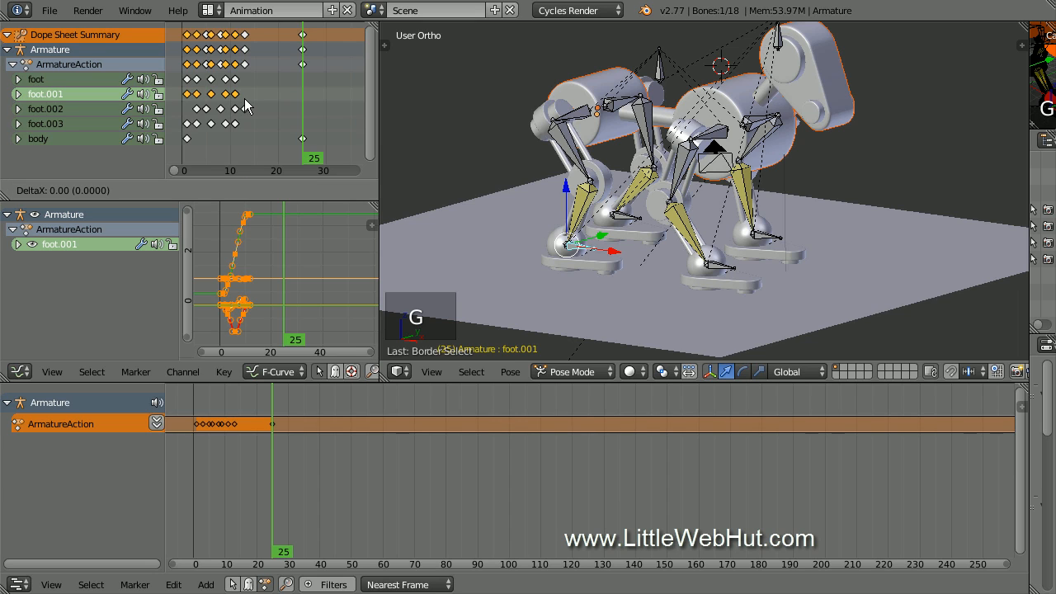
{"action": "type", "text": "12"}
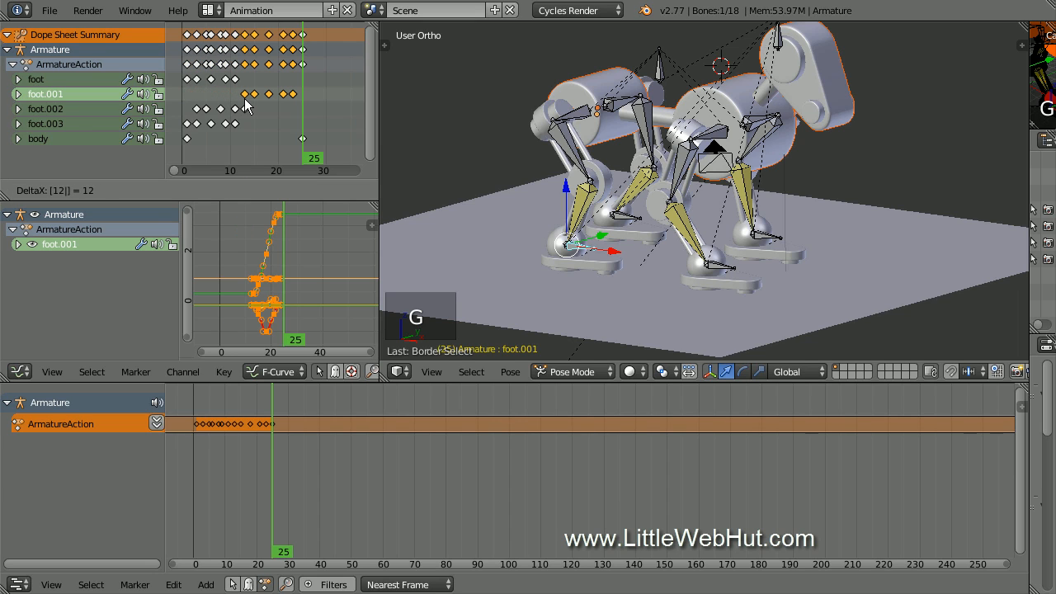
{"action": "key", "text": "Return"}
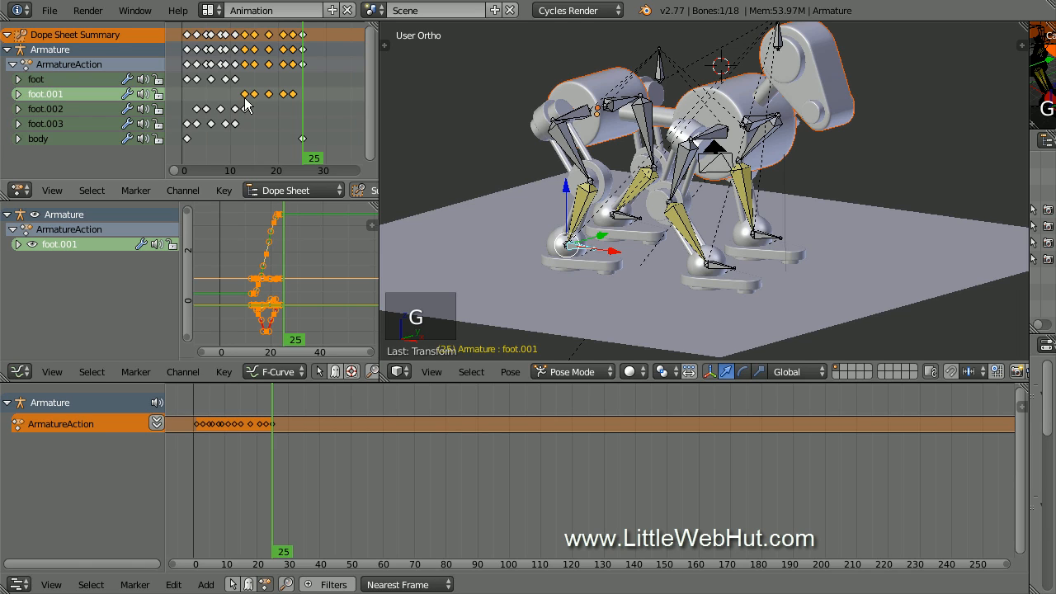
Select the foot bone and shift all of its keyframes forward by 14 frames in the Dope Sheet
{"action": "right_click", "coordinate": [716, 273]}
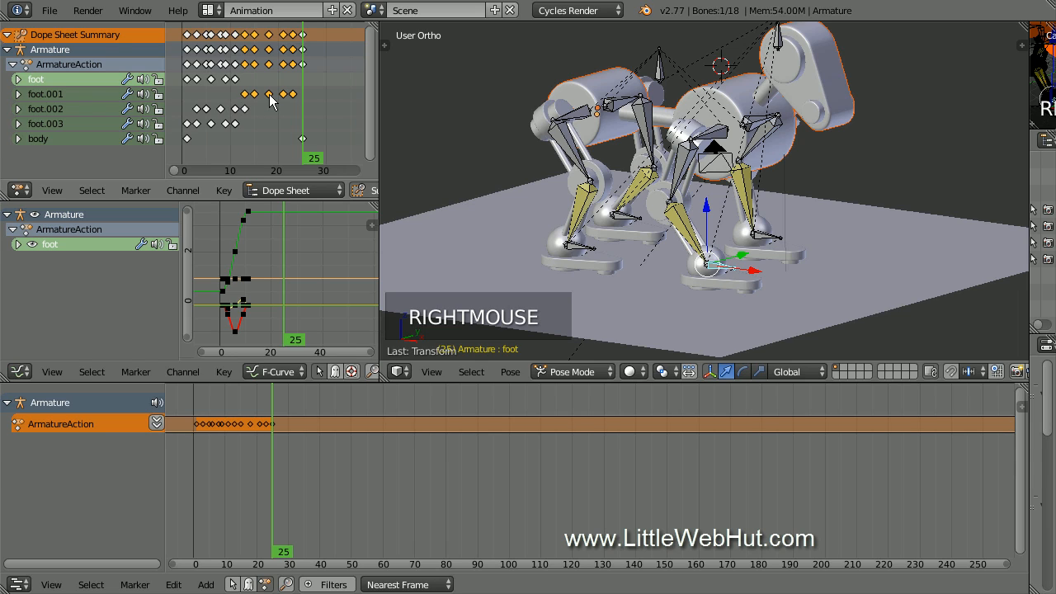
{"action": "key", "text": "a"}
{"action": "key", "text": "b"}
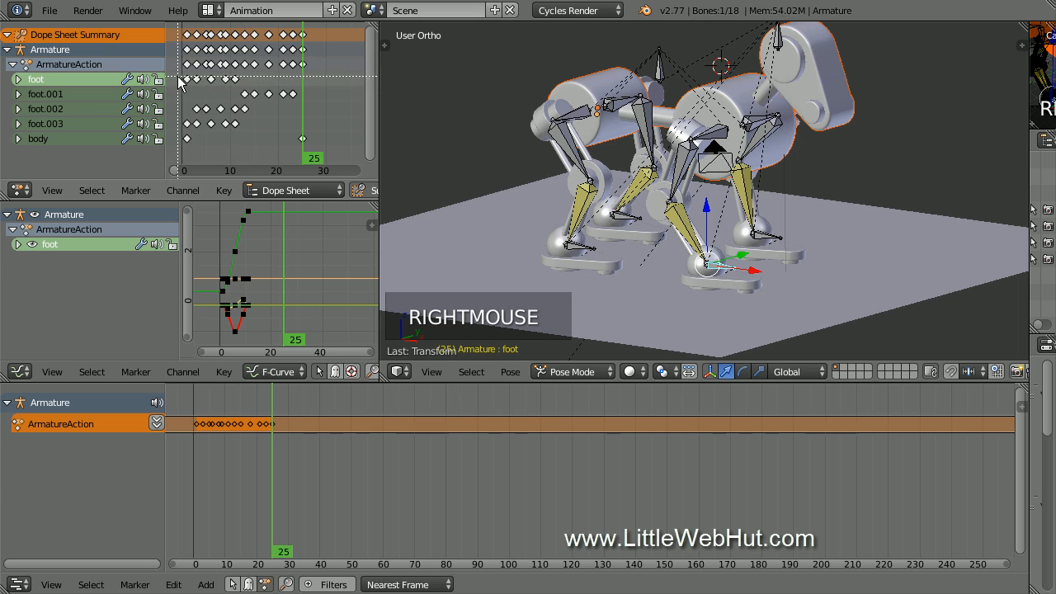
{"action": "left_click_drag", "start_coordinate": [178, 79], "coordinate": [256, 86]}
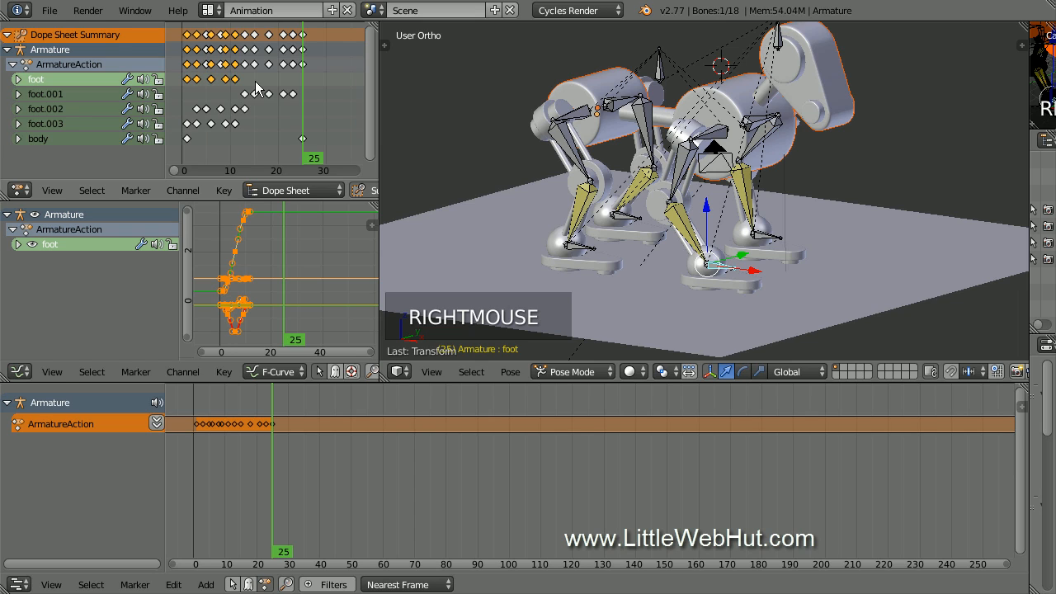
{"action": "type", "text": "g14"}
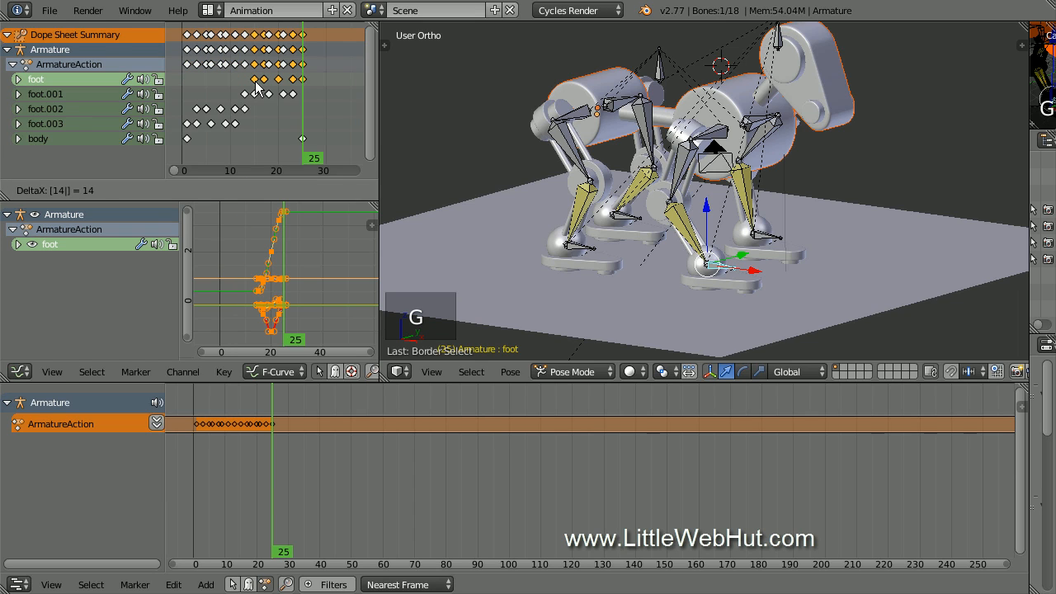
{"action": "key", "text": "Return"}
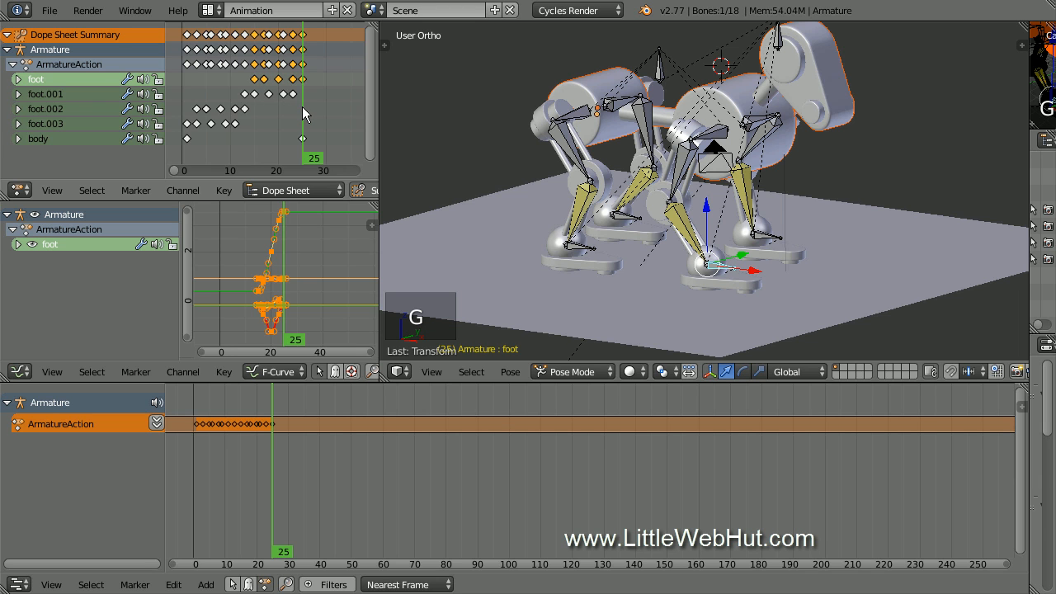
At frame 1, select the body bone and all four foot bones and insert a LocRot keyframe for them
{"action": "mouse_move", "coordinate": [302, 109]}
{"action": "left_mouse_down"}
{"action": "mouse_move", "coordinate": [191, 127]}
{"action": "mouse_move", "coordinate": [241, 140]}
{"action": "mouse_move", "coordinate": [302, 128]}
{"action": "left_mouse_up"}
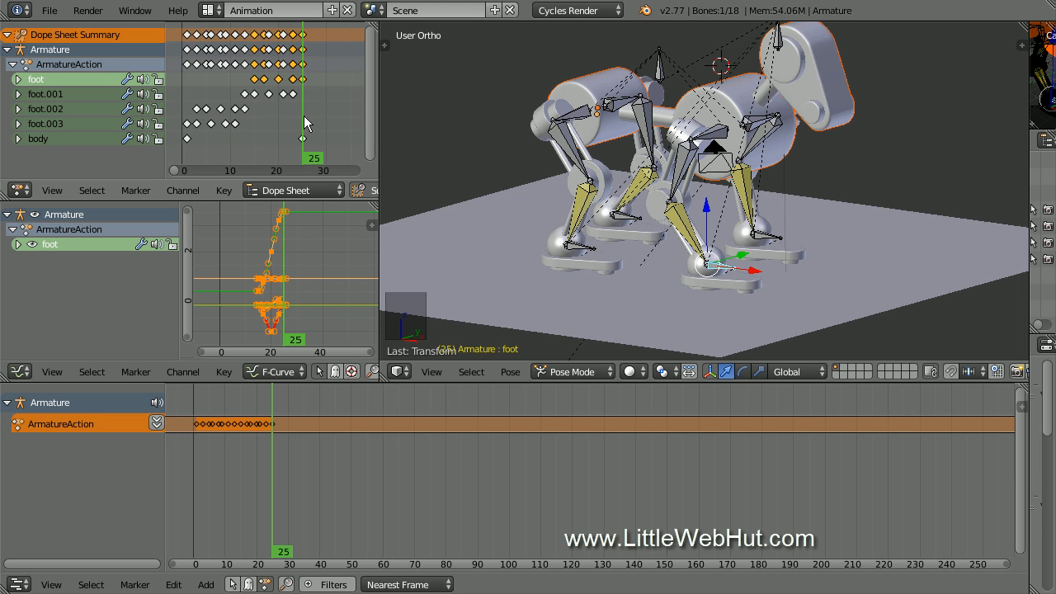
{"action": "left_click_drag", "start_coordinate": [302, 123], "coordinate": [190, 122]}
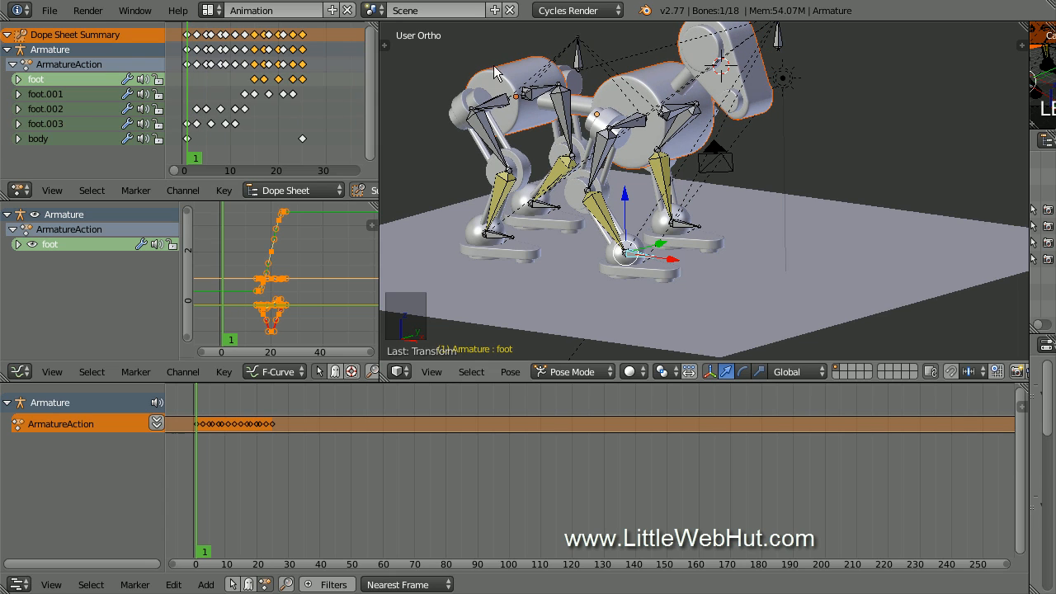
{"action": "right_click", "coordinate": [577, 59]}
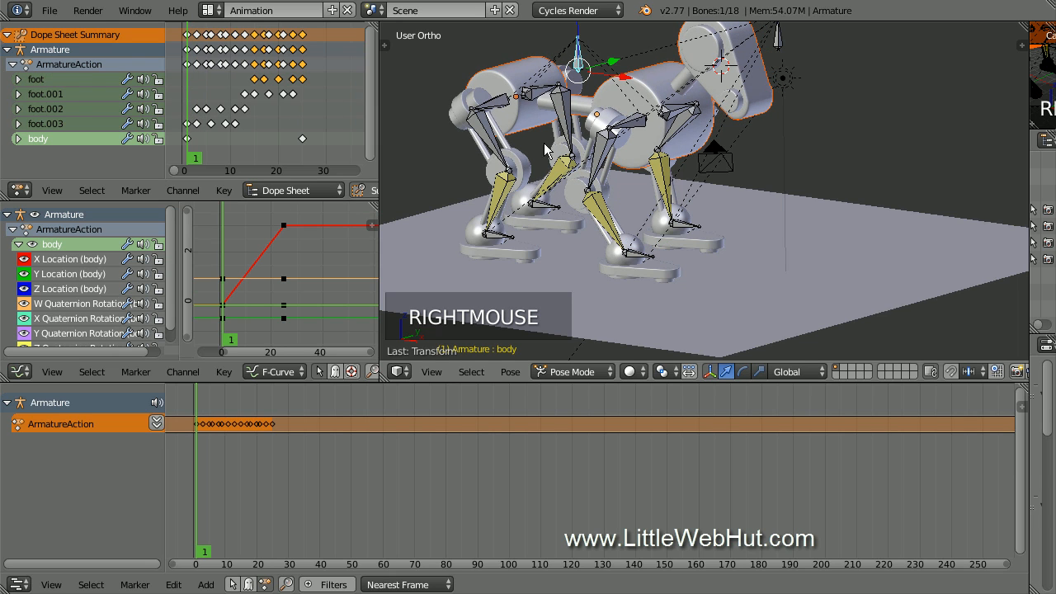
{"action": "right_click", "coordinate": [493, 239], "text": "shift"}
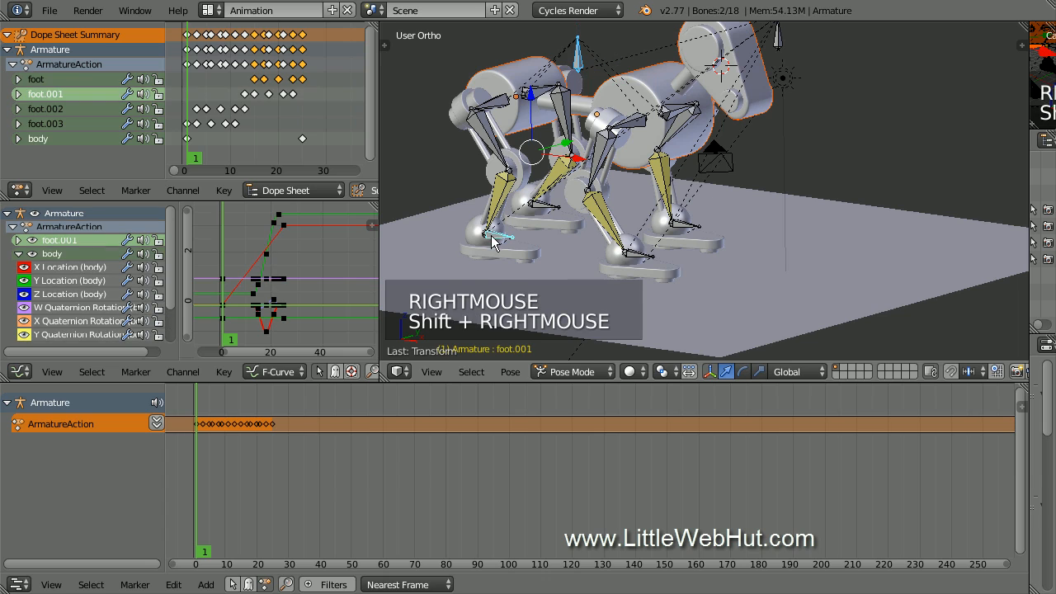
{"action": "right_click", "coordinate": [542, 206], "text": "shift"}
{"action": "right_click", "coordinate": [644, 259], "text": "shift"}
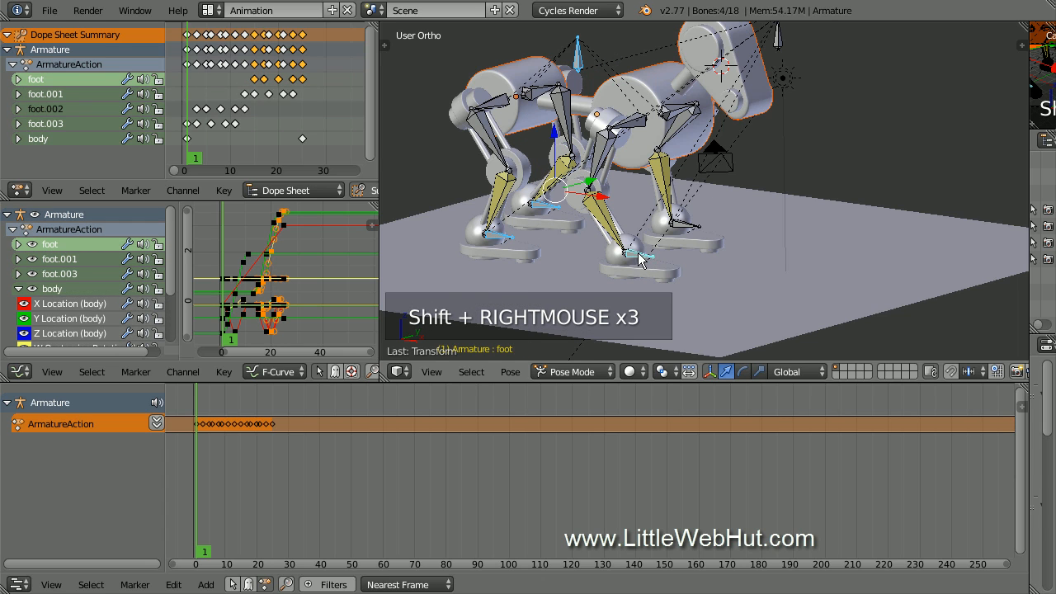
{"action": "right_click", "coordinate": [685, 230], "text": "shift"}
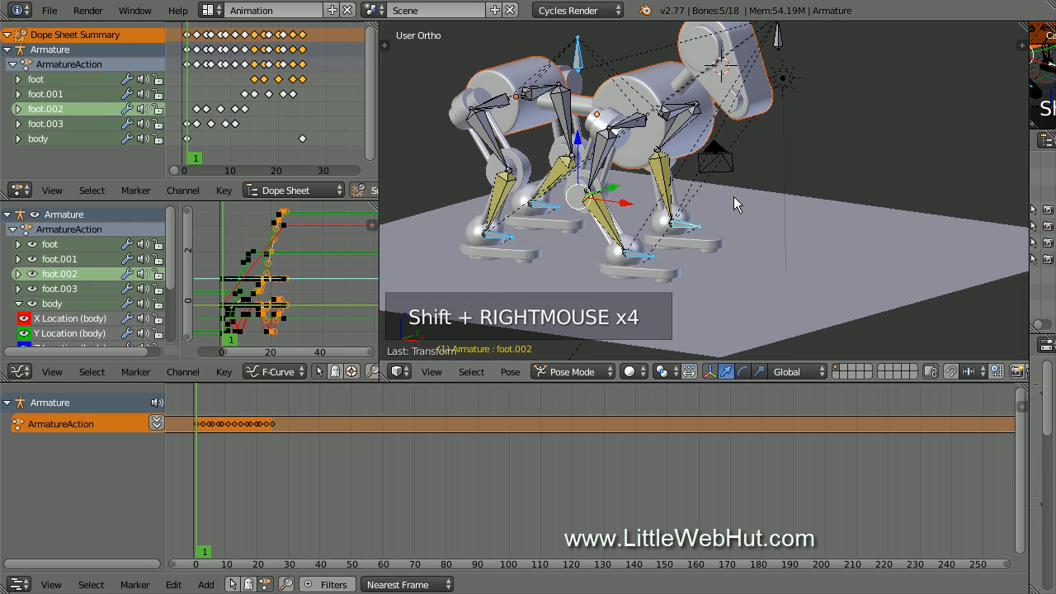
{"action": "key", "text": "i"}
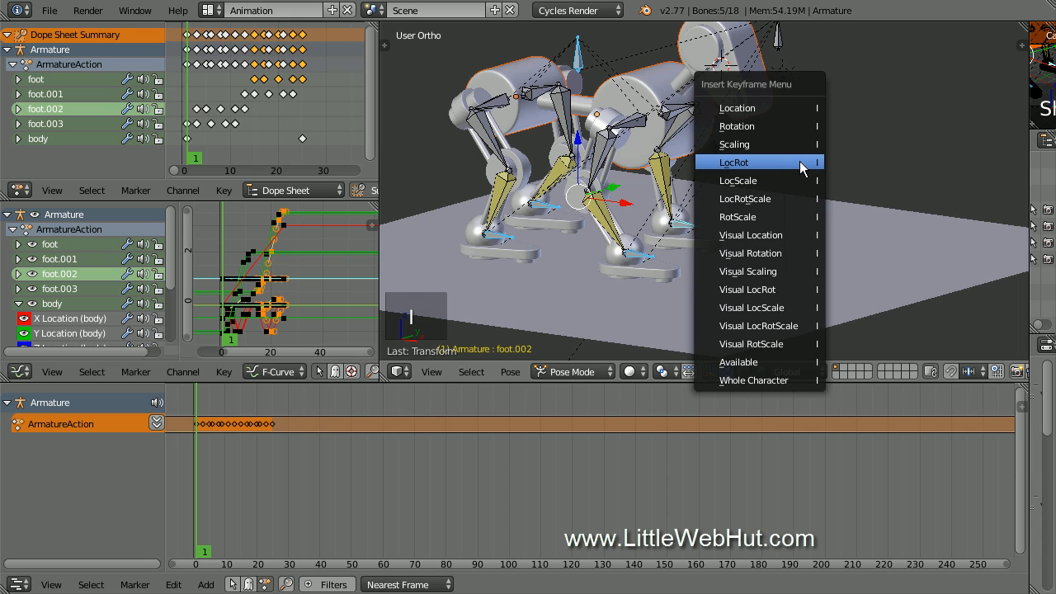
{"action": "left_click", "coordinate": [799, 163]}
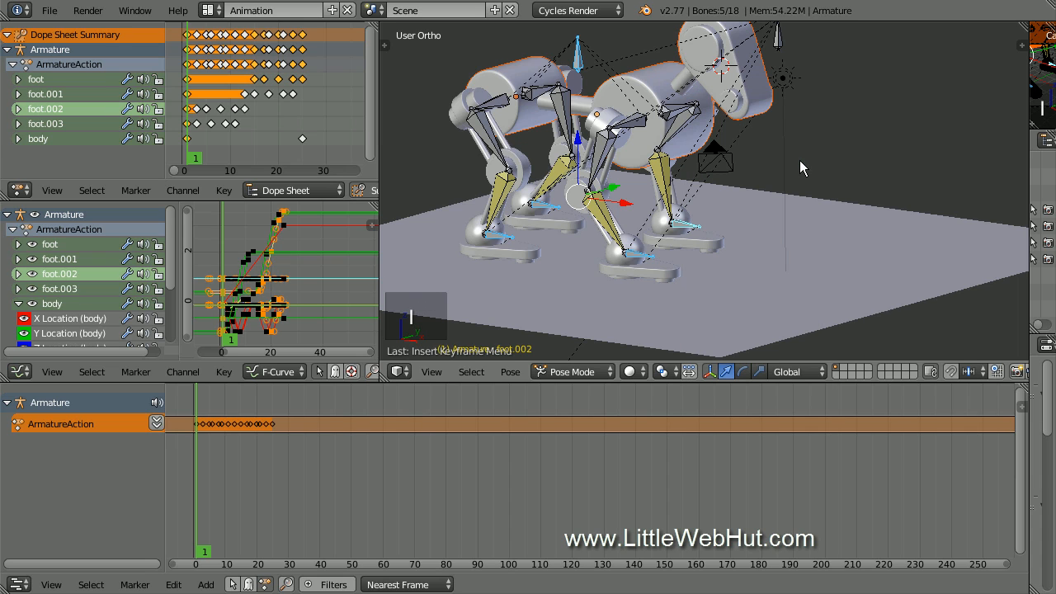
Insert a LocRot keyframe at frame 25 for the selected body and foot bones
{"action": "mouse_move", "coordinate": [191, 140]}
{"action": "left_mouse_down"}
{"action": "mouse_move", "coordinate": [186, 130]}
{"action": "mouse_move", "coordinate": [302, 133]}
{"action": "left_mouse_up"}
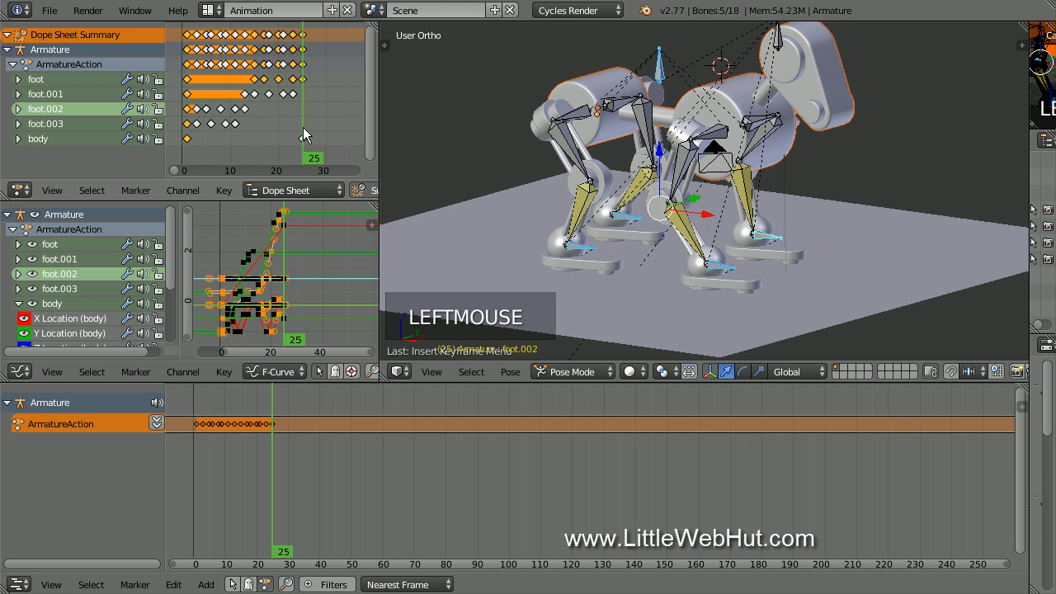
{"action": "key", "text": "i"}
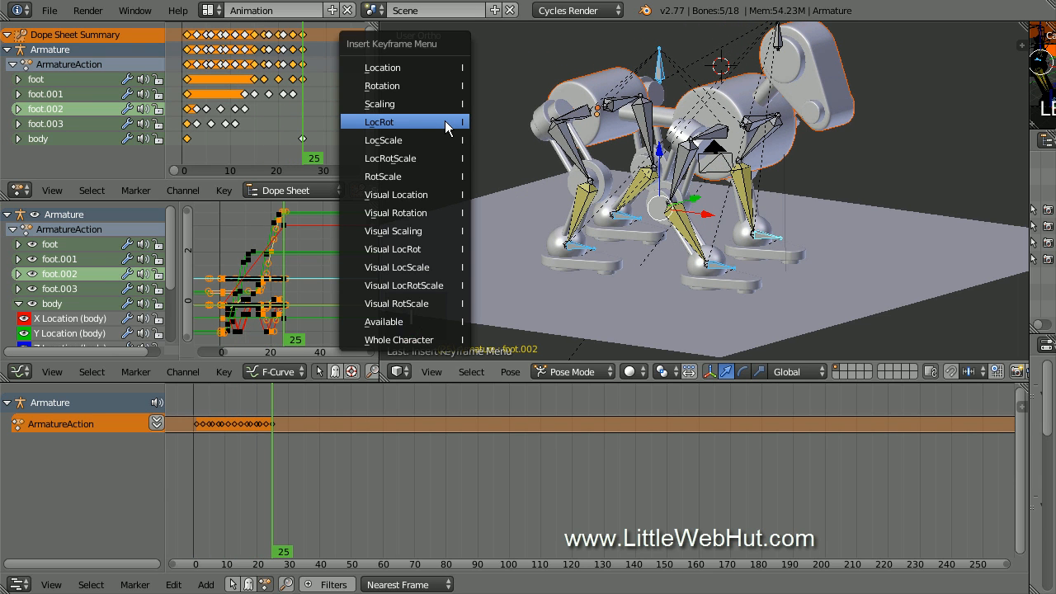
{"action": "left_click", "coordinate": [447, 123]}
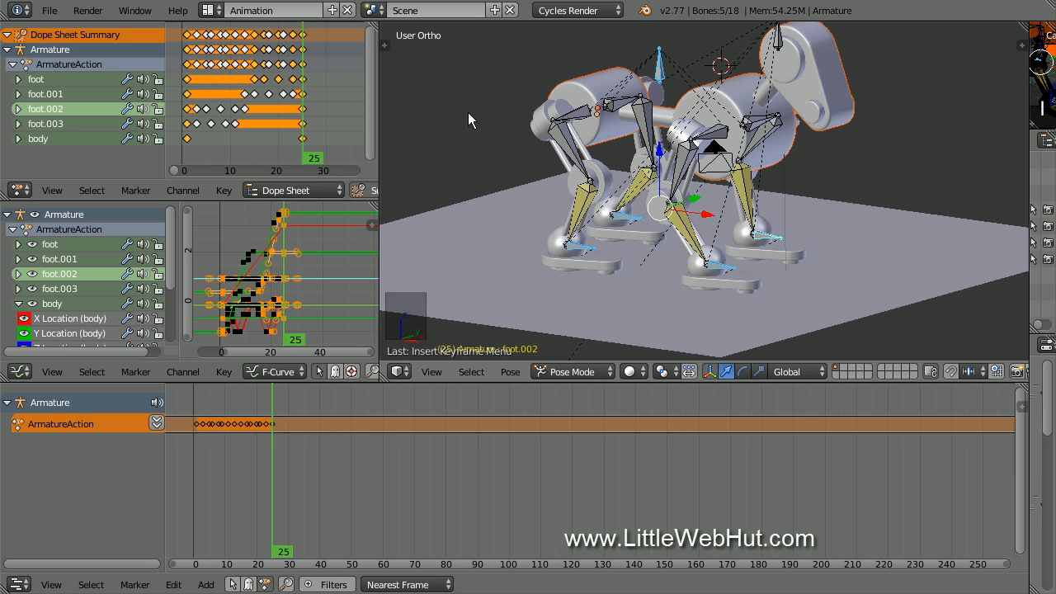
Select only the body bone, switch to the right orthographic view and insert a LocRot keyframe for it at frame 13
{"action": "right_click", "coordinate": [660, 74]}
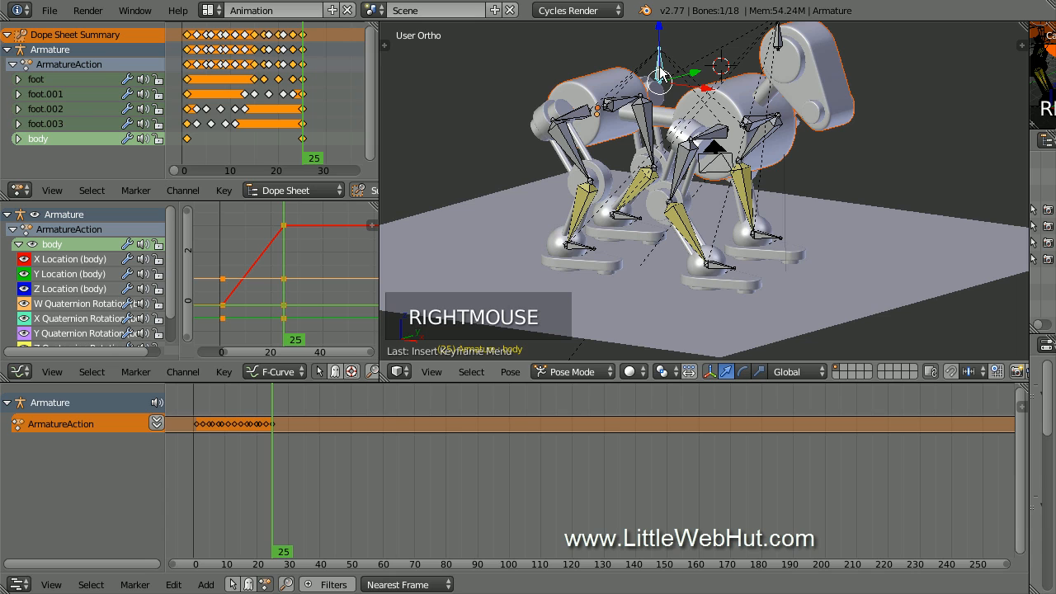
{"action": "key", "text": "KP_3"}
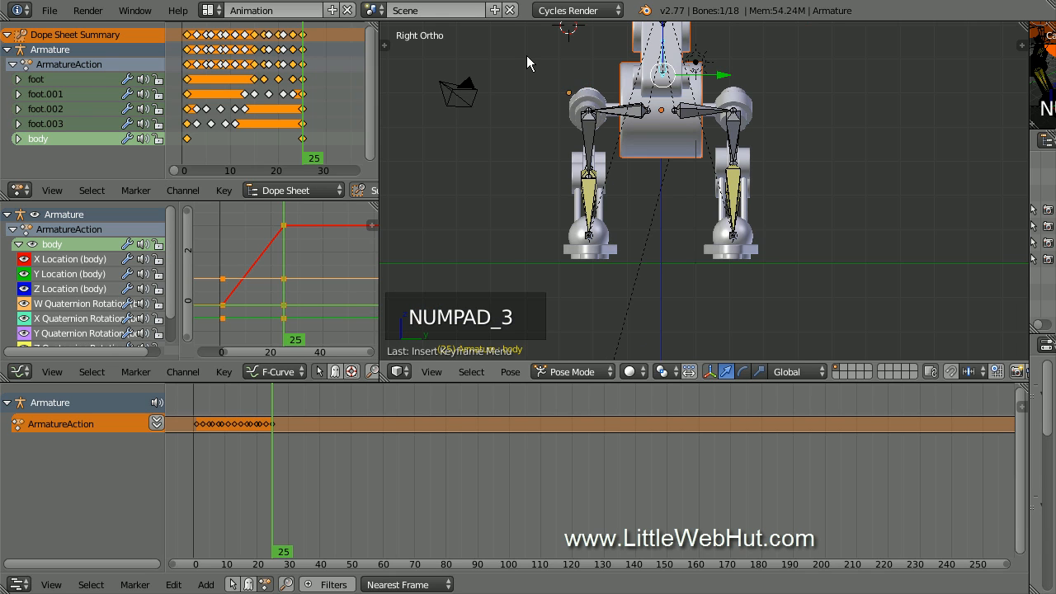
{"action": "middle_click_drag", "start_coordinate": [527, 55], "coordinate": [539, 117], "text": "shift"}
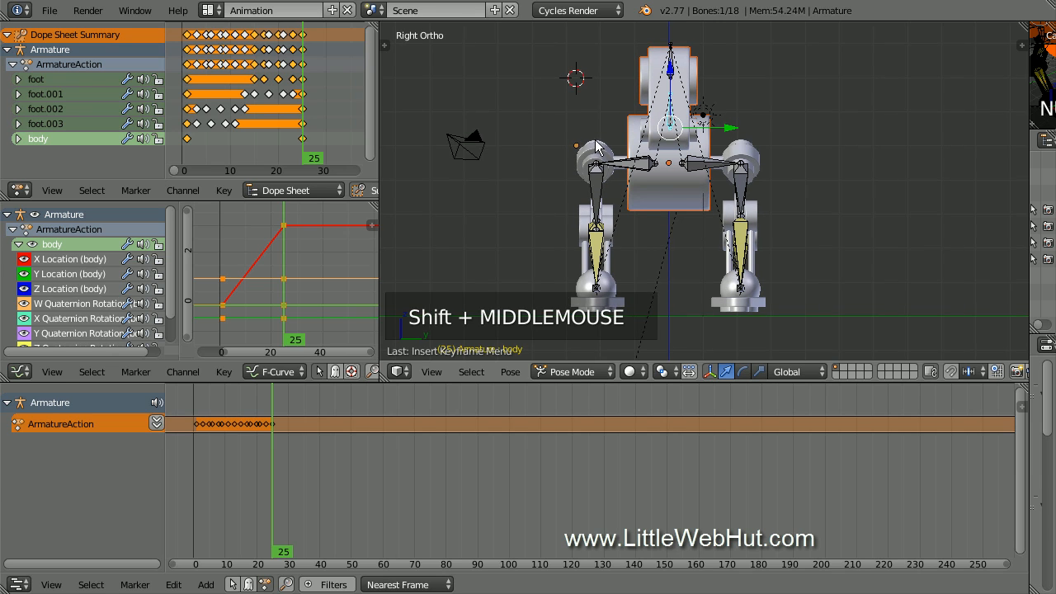
{"action": "scroll", "coordinate": [547, 156], "scroll_direction": "up", "scroll_amount": 1}
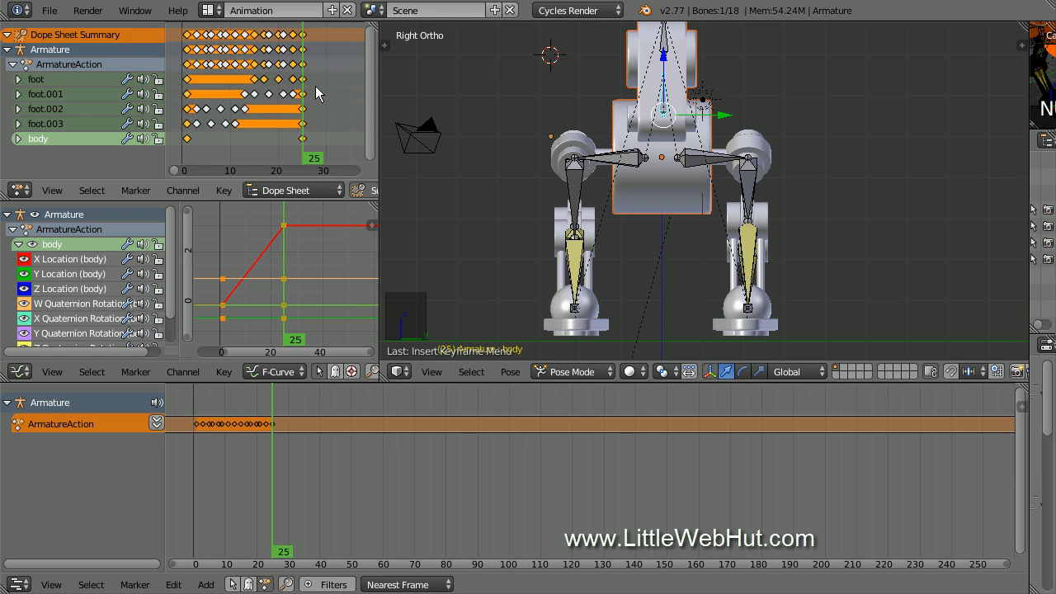
{"action": "left_click", "coordinate": [295, 93]}
{"action": "left_click_drag", "start_coordinate": [294, 93], "coordinate": [247, 103]}
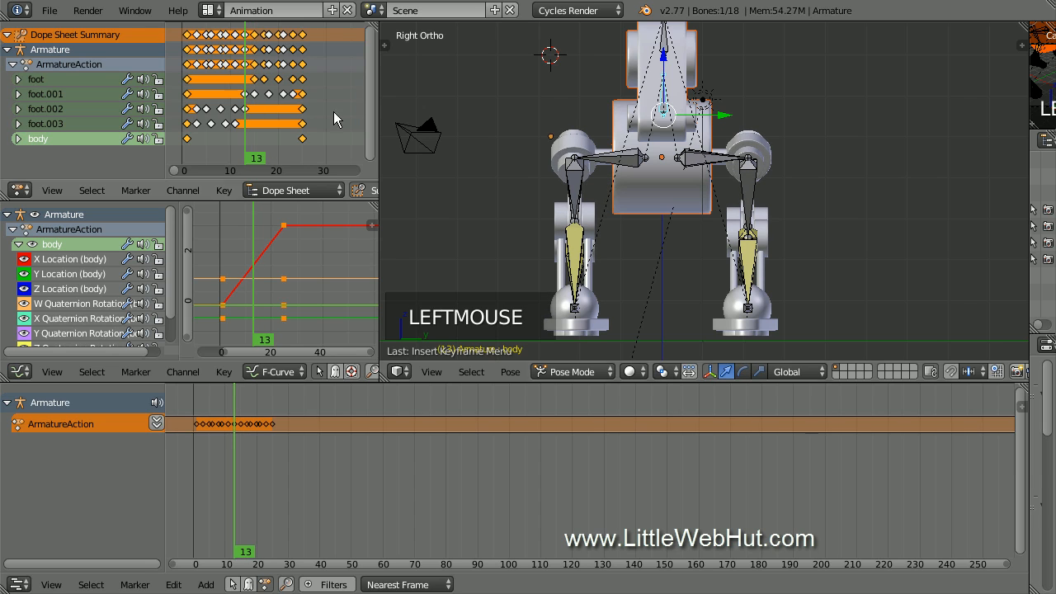
{"action": "key", "text": "i"}
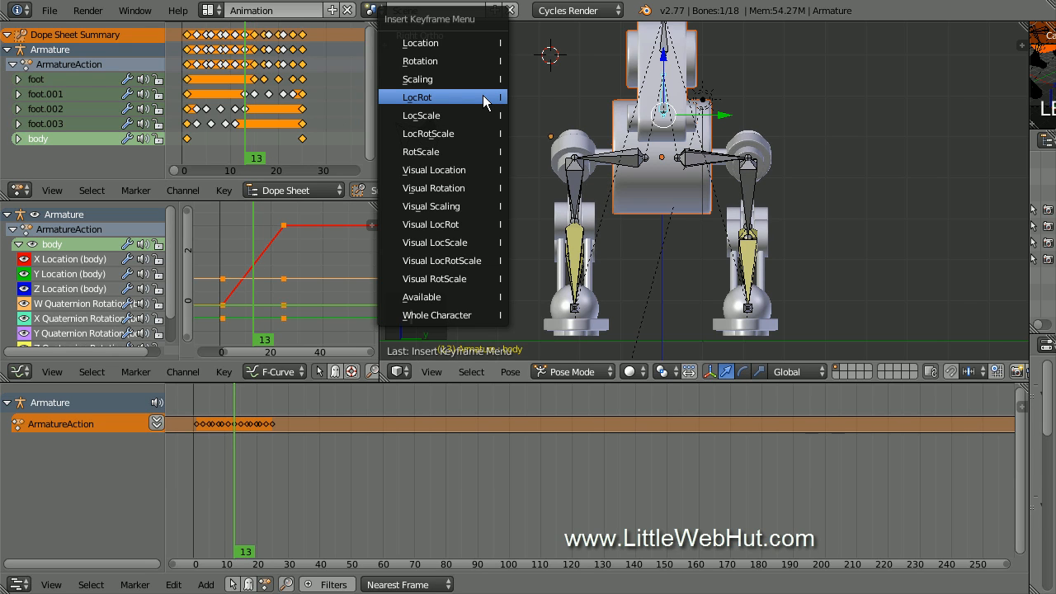
{"action": "left_click", "coordinate": [483, 97]}
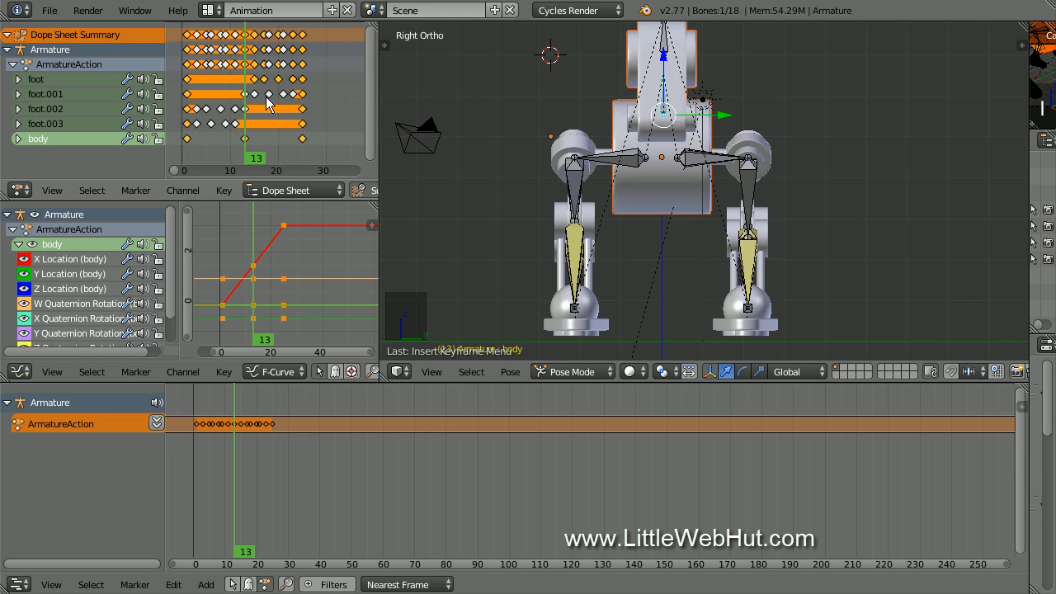
At frame 7, rotate the body bone -5° about global X and move it 0.3 along global Z
{"action": "left_click_drag", "start_coordinate": [245, 106], "coordinate": [221, 123]}
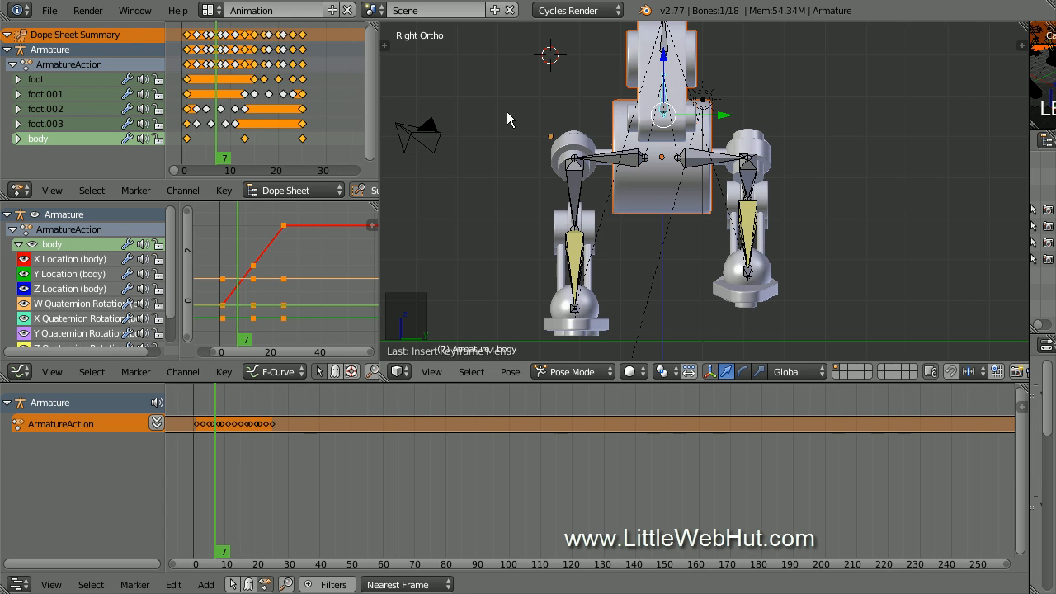
{"action": "key", "text": "r"}
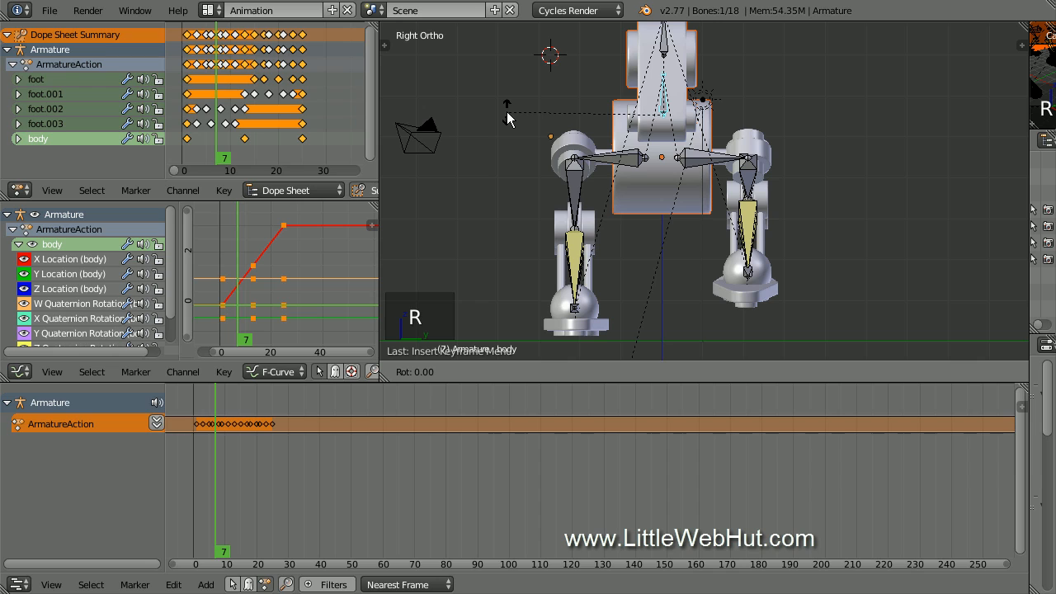
{"action": "key", "text": "x"}
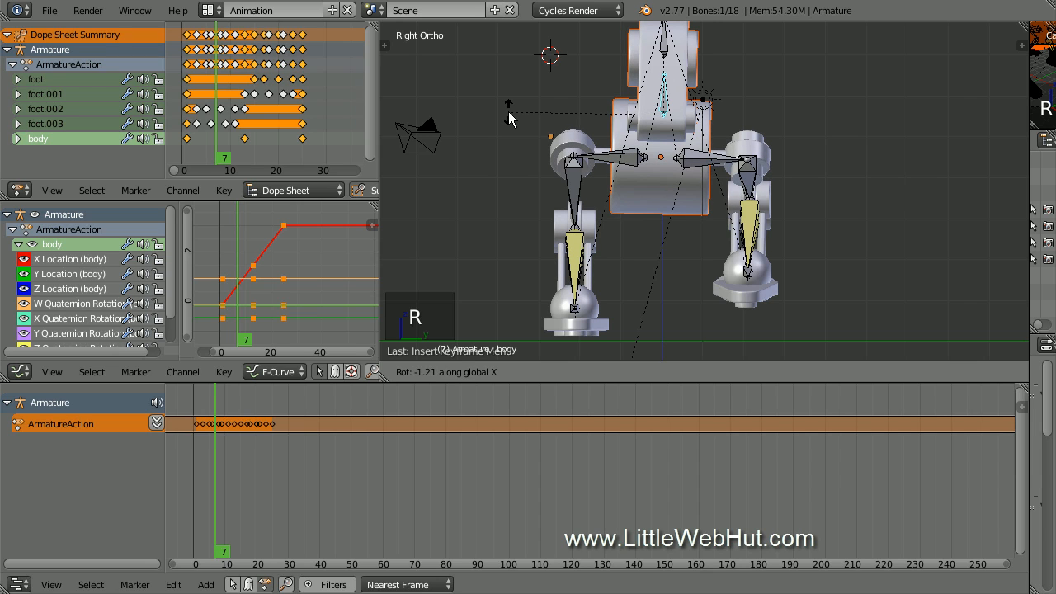
{"action": "type", "text": "-15"}
{"action": "key", "text": "Return"}
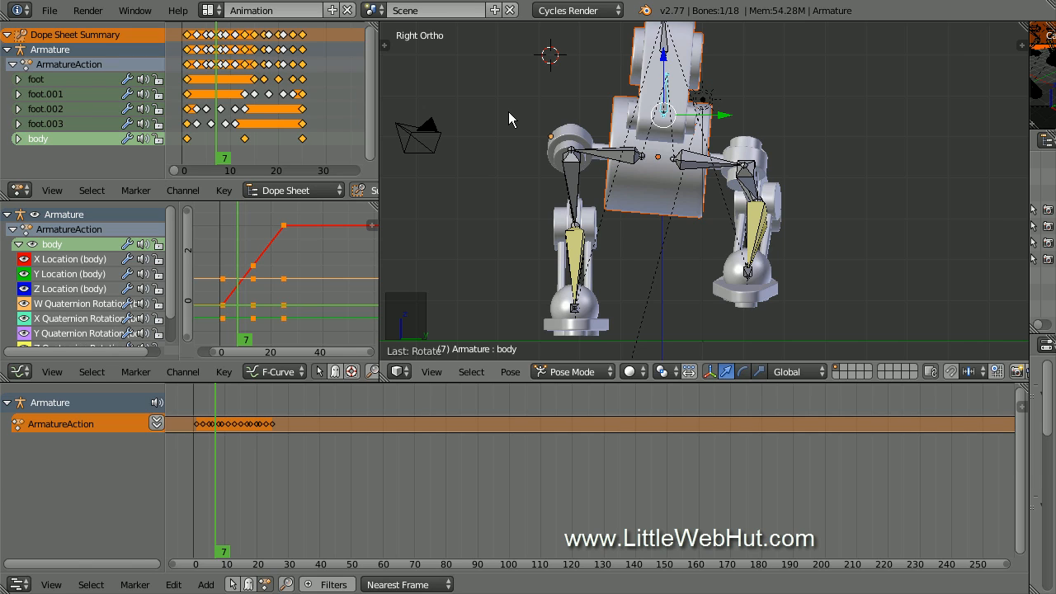
{"action": "key", "text": "g"}
{"action": "type", "text": "z"}
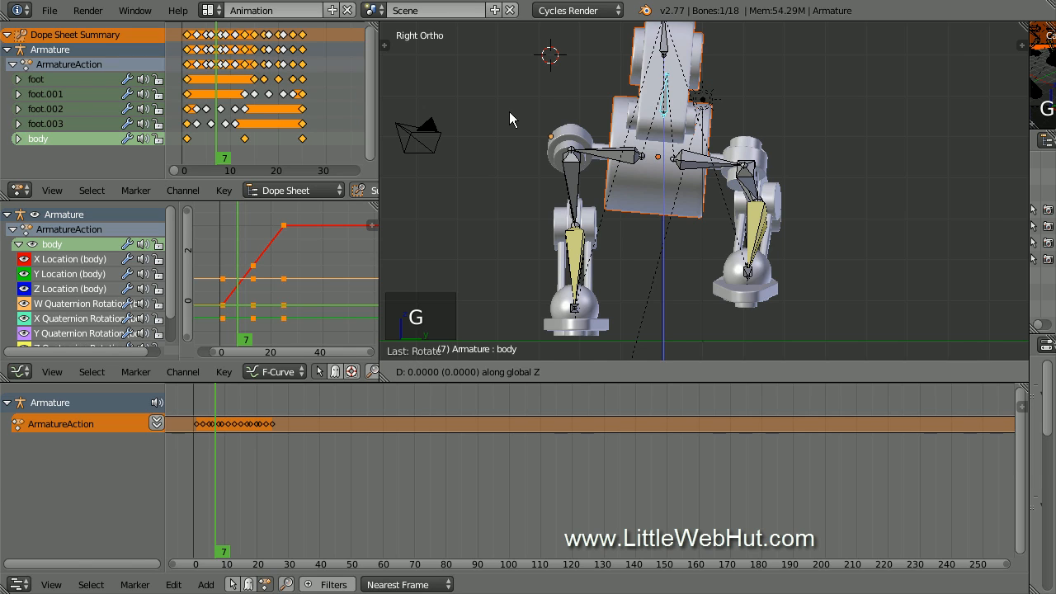
{"action": "type", "text": ".3"}
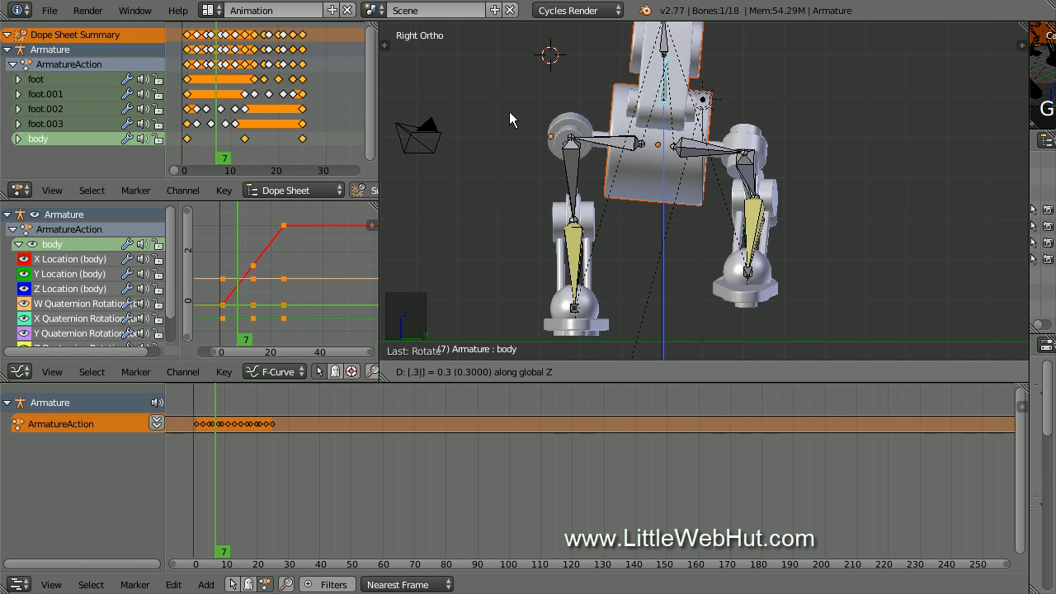
{"action": "key", "text": "Return"}
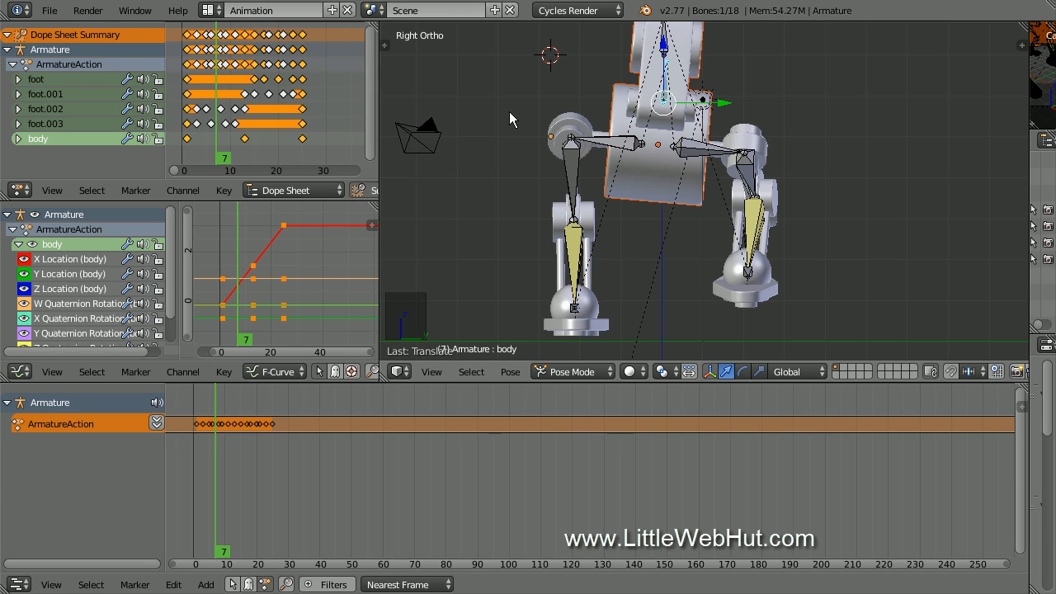
Move the body bone -0.3 along global Y and insert a LocRot keyframe for it at frame 7
{"action": "key", "text": "g"}
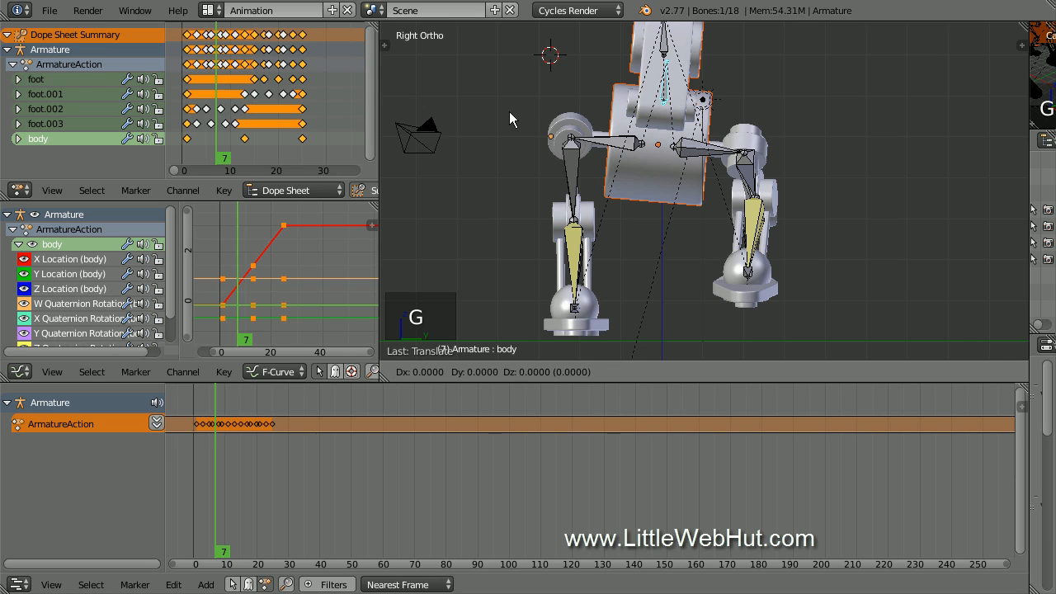
{"action": "key", "text": "y"}
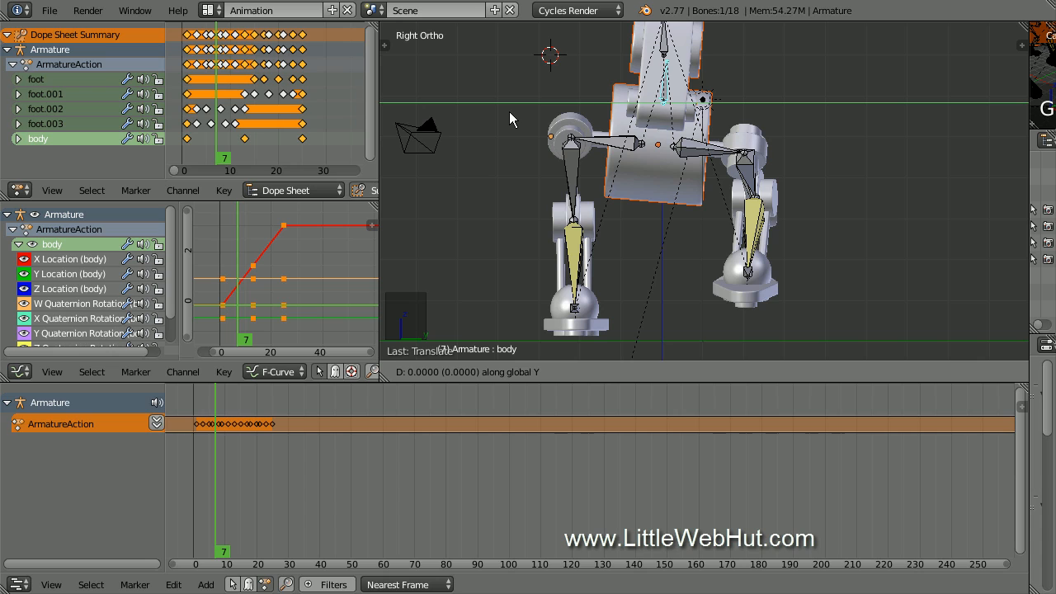
{"action": "type", "text": "-.3"}
{"action": "key", "text": "Return"}
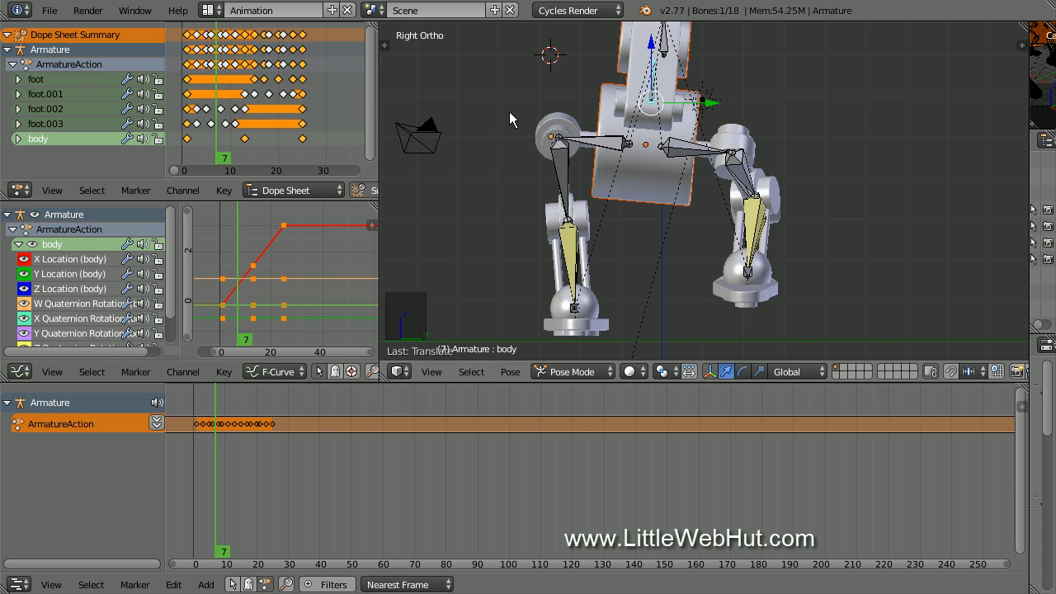
{"action": "key", "text": "i"}
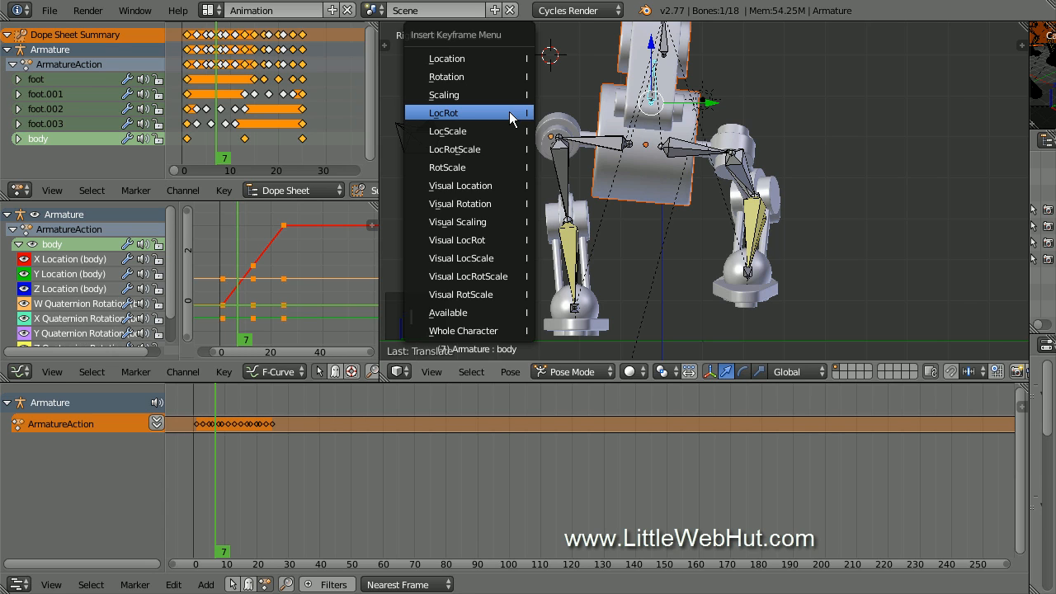
{"action": "left_click", "coordinate": [509, 112]}
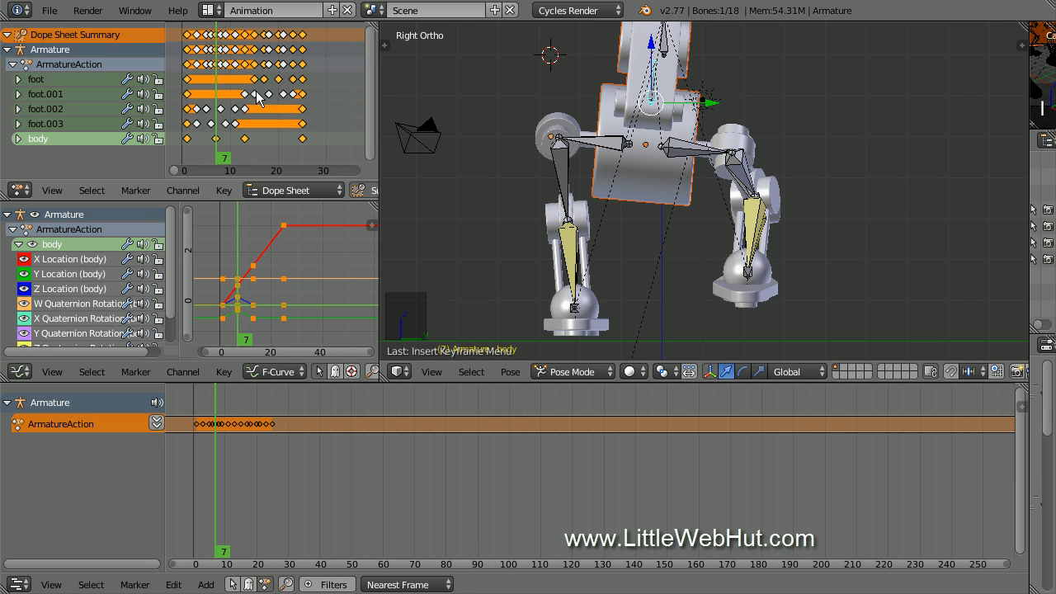
At frame 19, rotate the body bone 5° about global X and move it 0.3 along global Z
{"action": "left_click", "coordinate": [224, 101]}
{"action": "left_click_drag", "start_coordinate": [223, 101], "coordinate": [275, 99]}
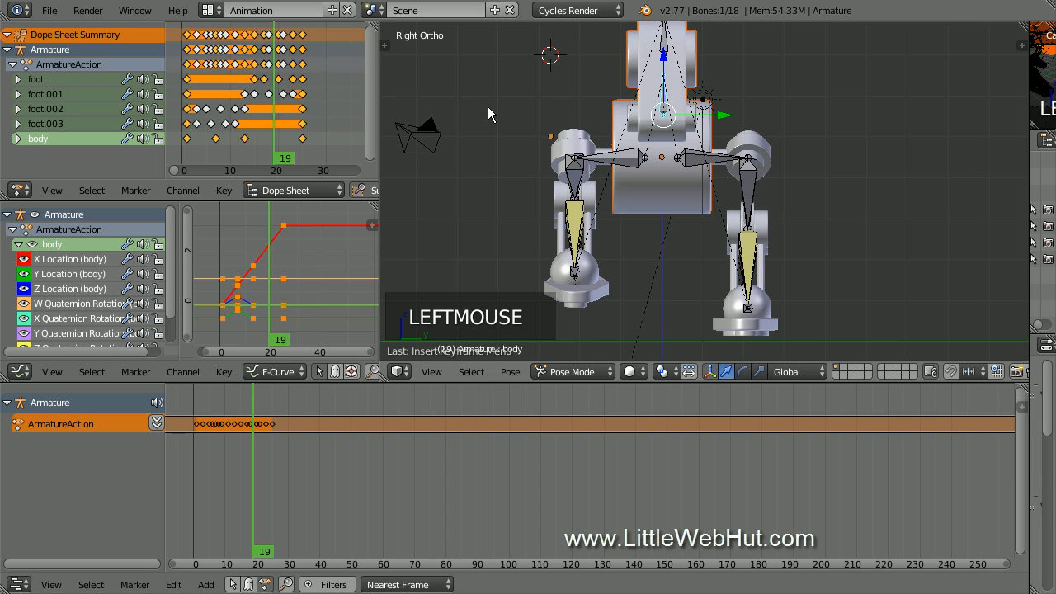
{"action": "key", "text": "r"}
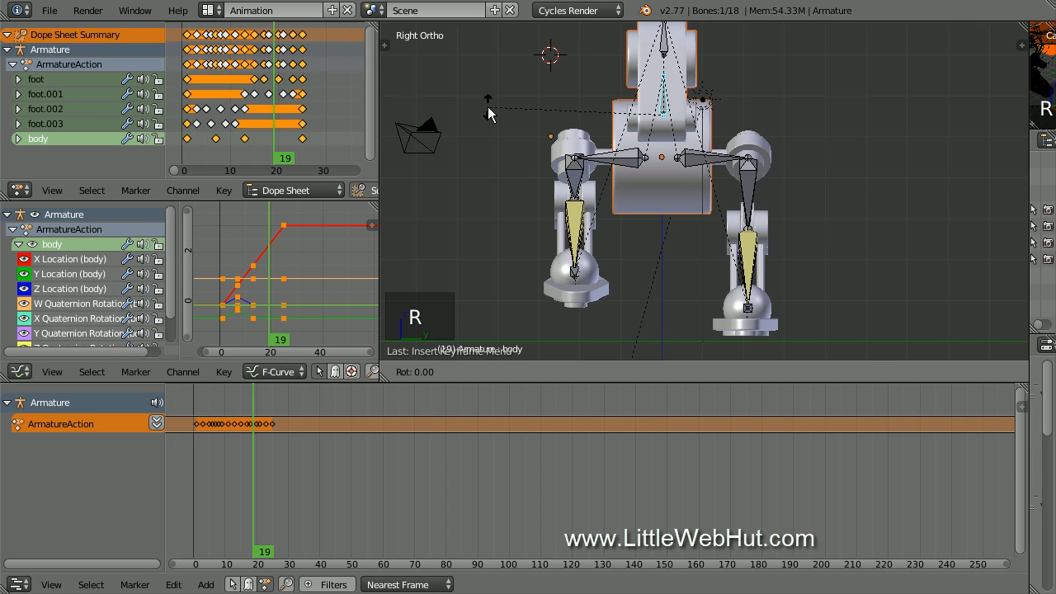
{"action": "type", "text": "x"}
{"action": "type", "text": "5"}
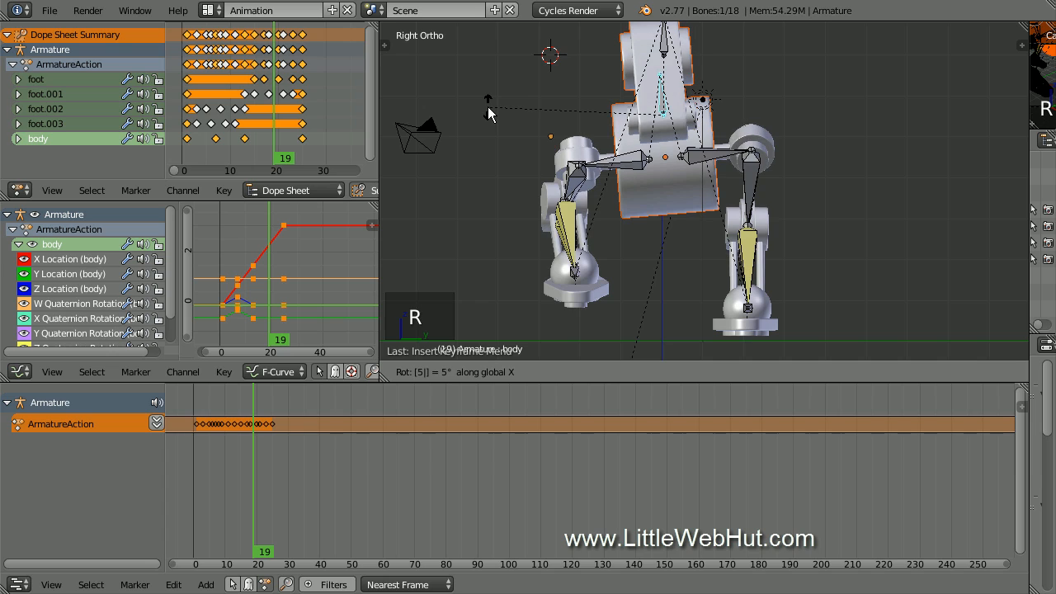
{"action": "key", "text": "Return"}
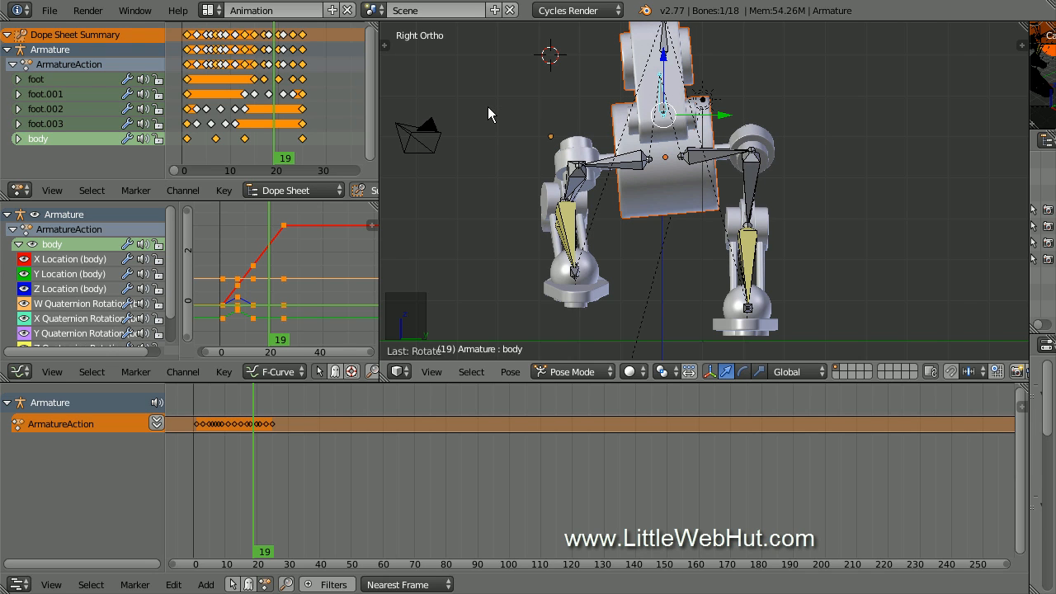
{"action": "key", "text": "g"}
{"action": "type", "text": "z"}
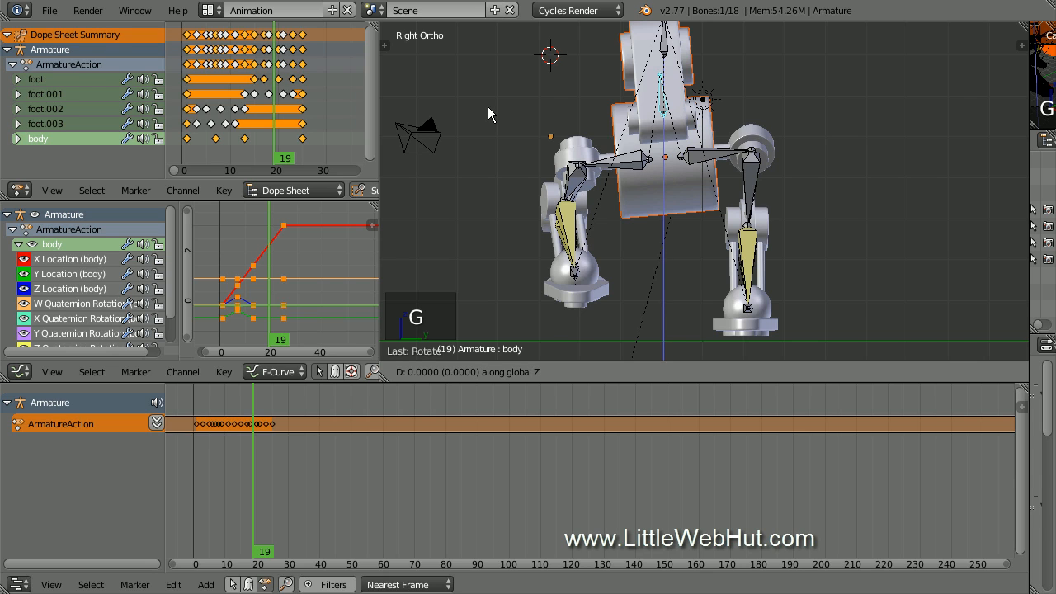
{"action": "type", "text": ".2"}
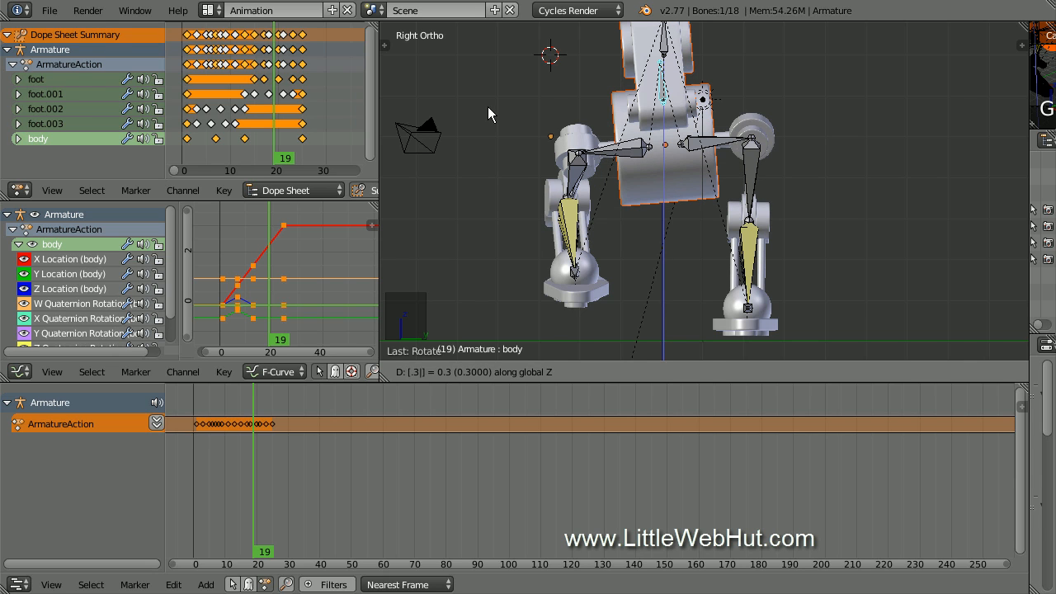
{"action": "key", "text": "Return"}
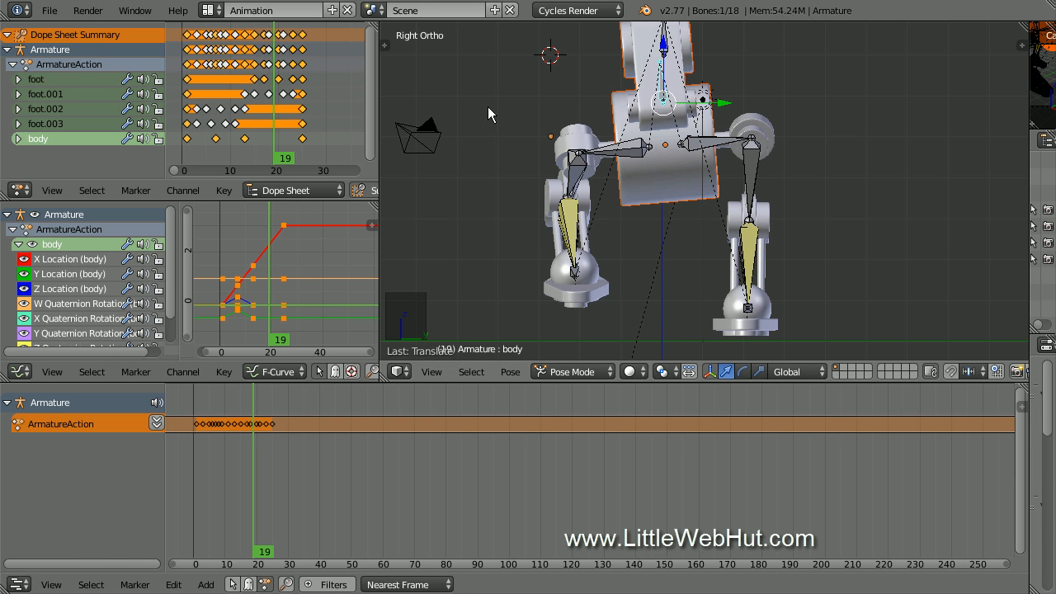
Move the body bone 0.3 along global Y and insert a LocRot keyframe for it at frame 19
{"action": "key", "text": "g"}
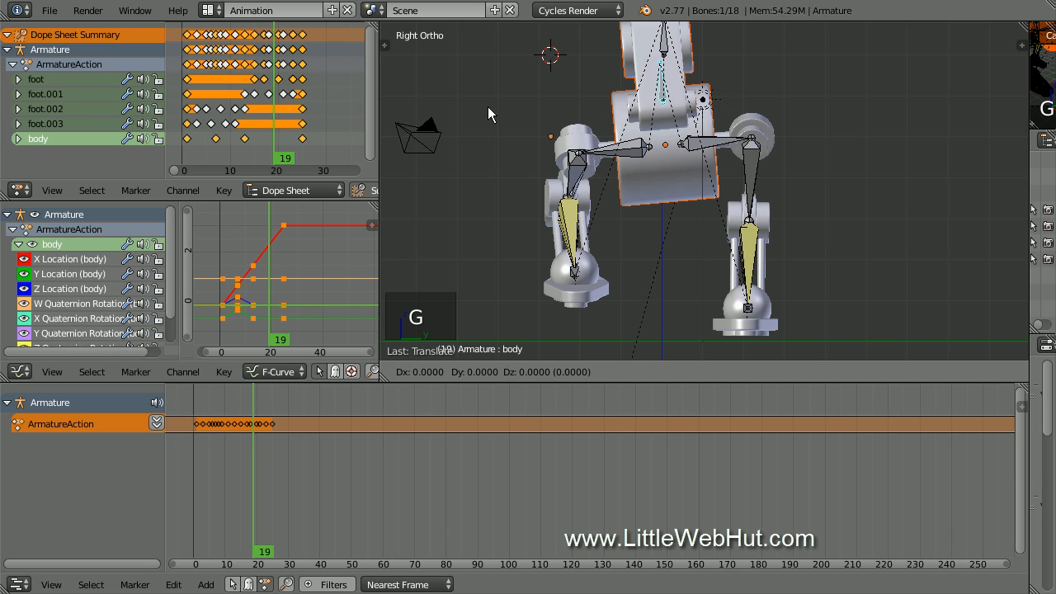
{"action": "type", "text": "y.3"}
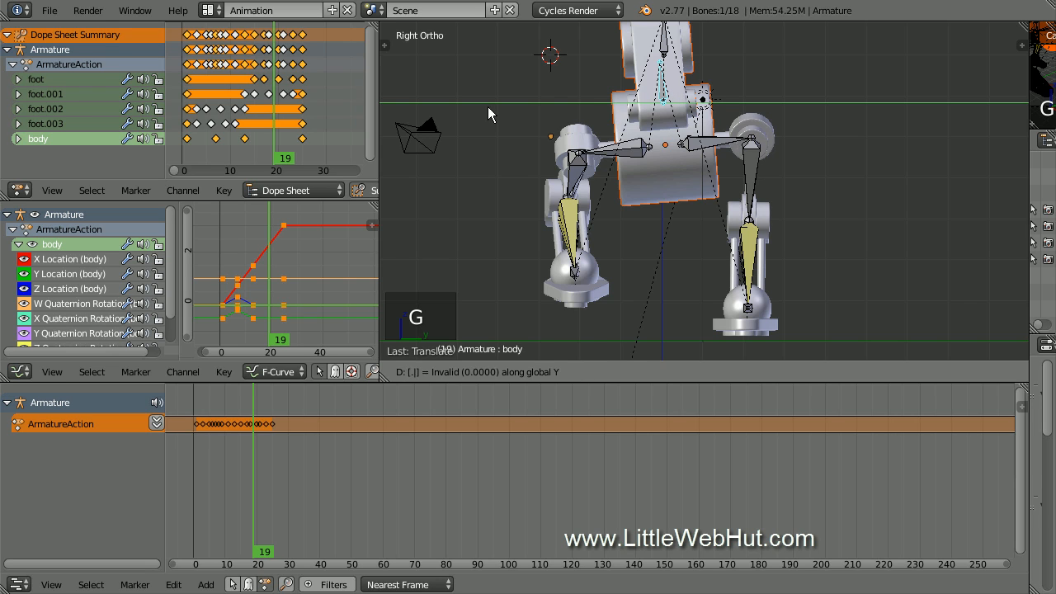
{"action": "key", "text": "Return"}
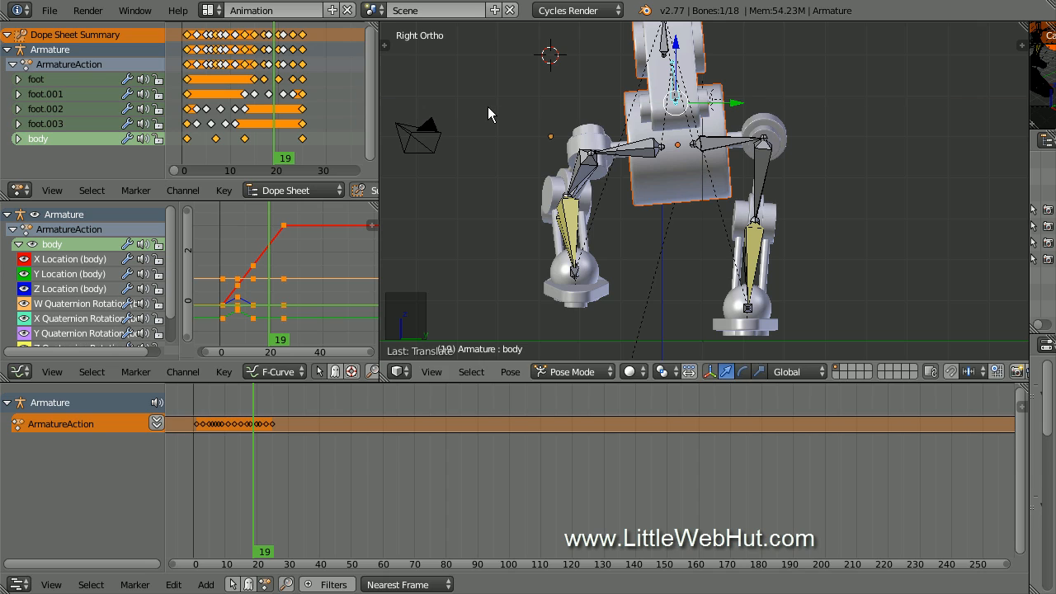
{"action": "key", "text": "i"}
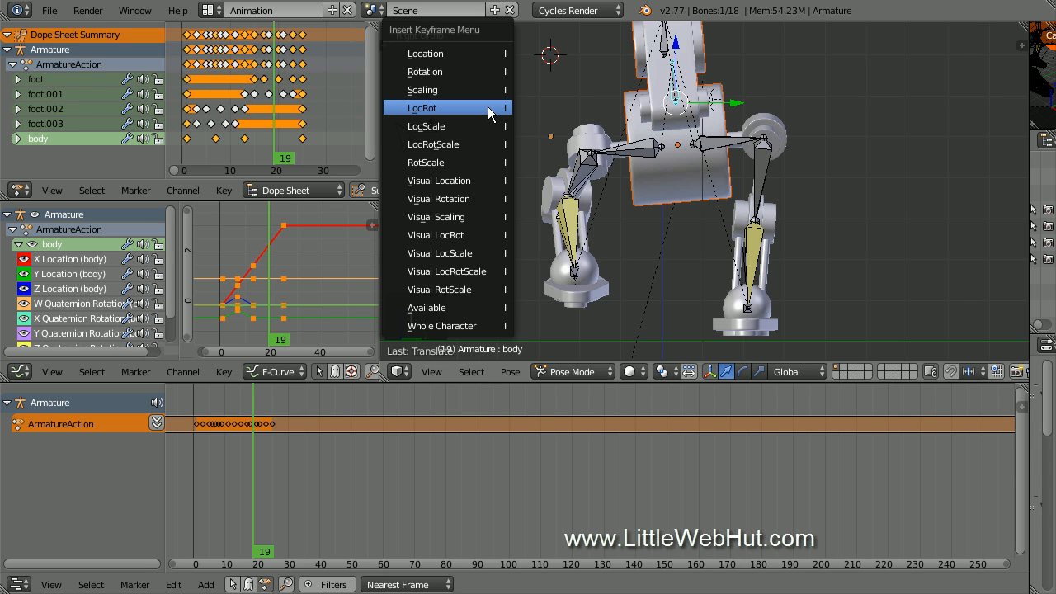
{"action": "left_click", "coordinate": [489, 110]}
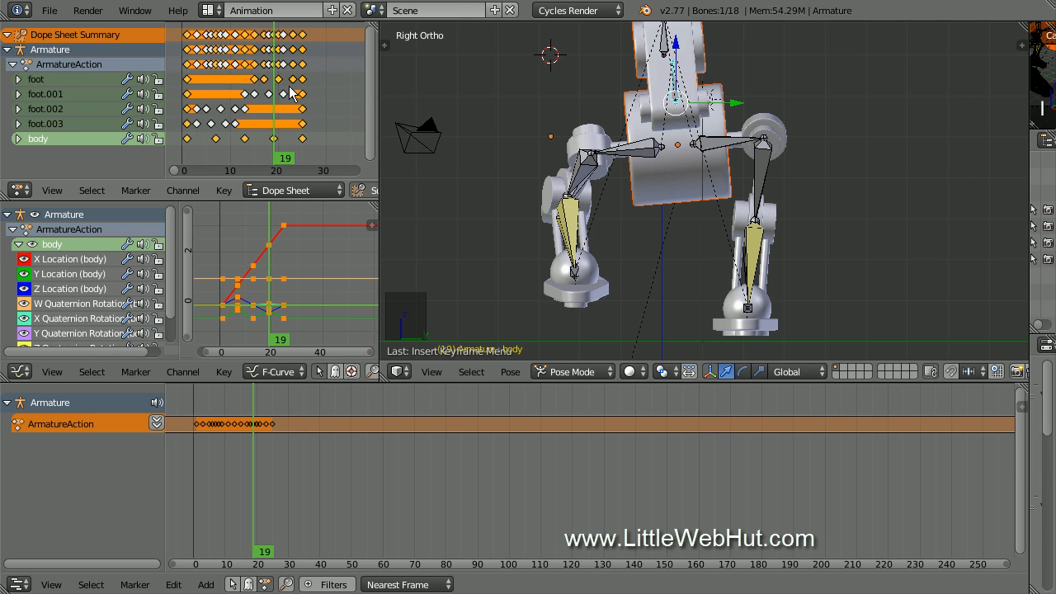
Examine the robot's pose at frame 25 from an angled view and check the motion past the last keyframe up to frame 39
{"action": "left_click_drag", "start_coordinate": [273, 98], "coordinate": [302, 114]}
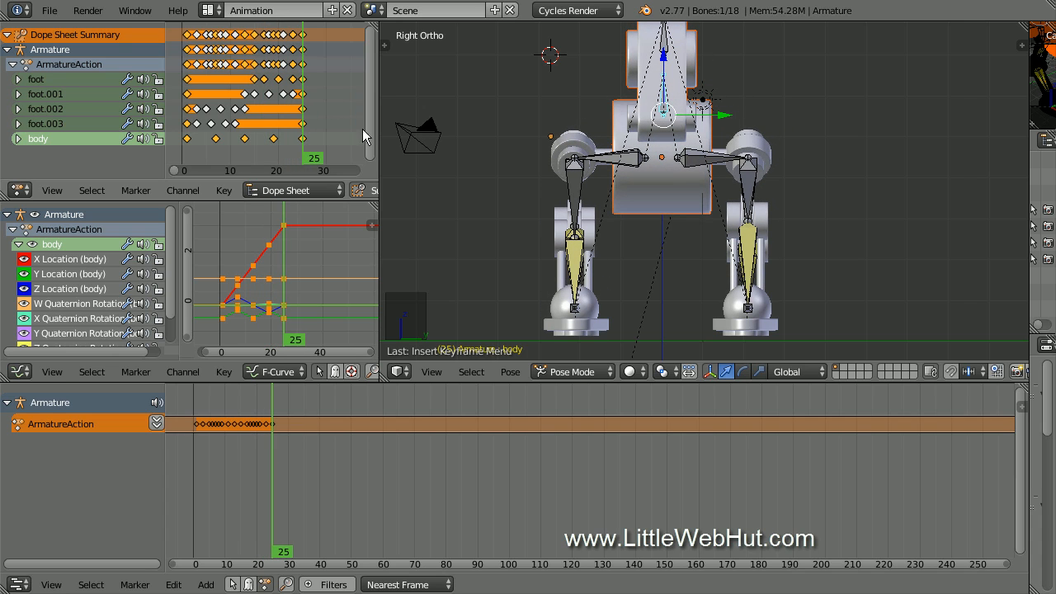
{"action": "middle_click_drag", "start_coordinate": [439, 187], "coordinate": [534, 180]}
{"action": "scroll", "coordinate": [527, 196], "scroll_direction": "down", "scroll_amount": 2}
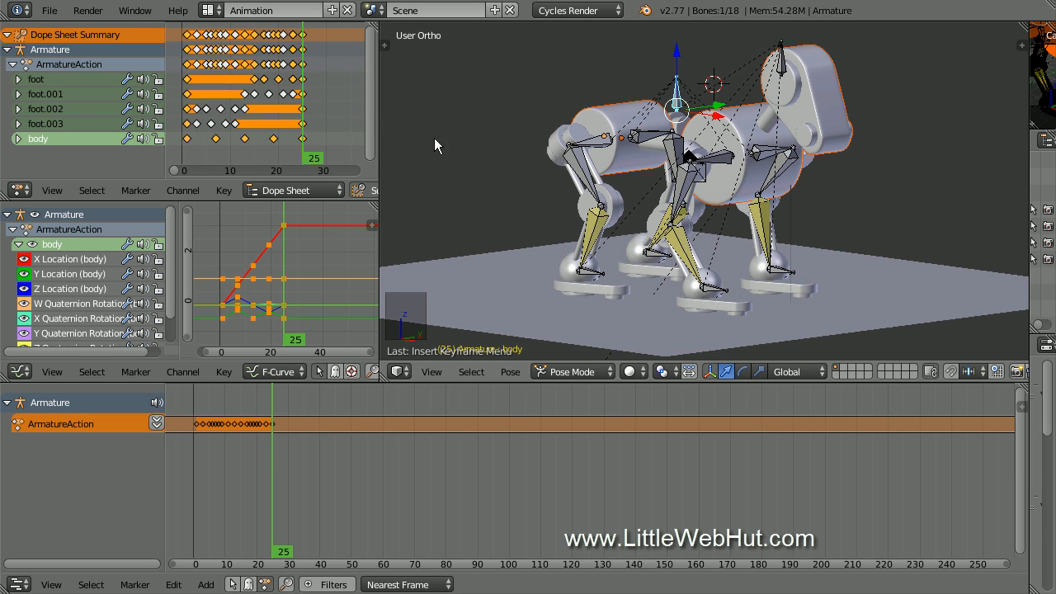
{"action": "mouse_move", "coordinate": [305, 122]}
{"action": "left_mouse_down"}
{"action": "mouse_move", "coordinate": [188, 123]}
{"action": "mouse_move", "coordinate": [302, 124]}
{"action": "left_mouse_up"}
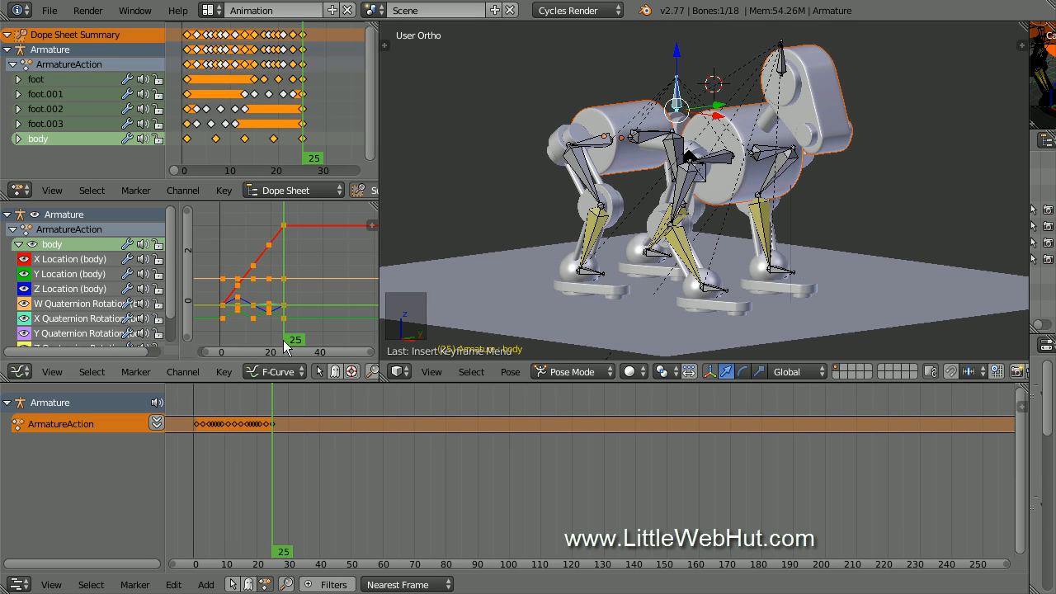
{"action": "left_click_drag", "start_coordinate": [273, 502], "coordinate": [315, 511]}
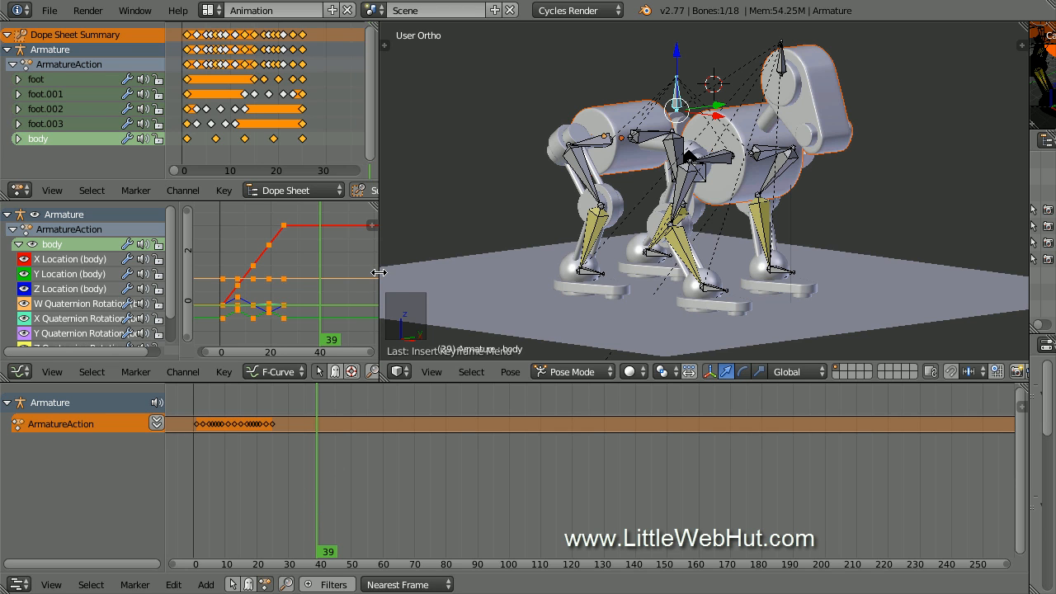
Widen the Graph Editor, show its properties and add a Cycles modifier to the body bone's X Location F-Curve
{"action": "left_click_drag", "start_coordinate": [378, 272], "coordinate": [541, 288]}
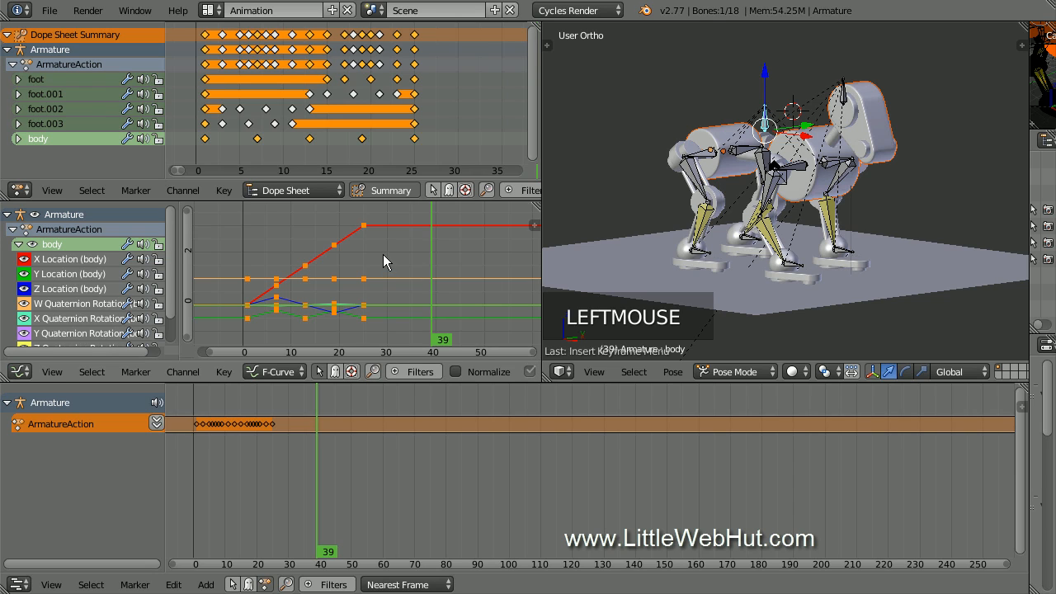
{"action": "key", "text": "n"}
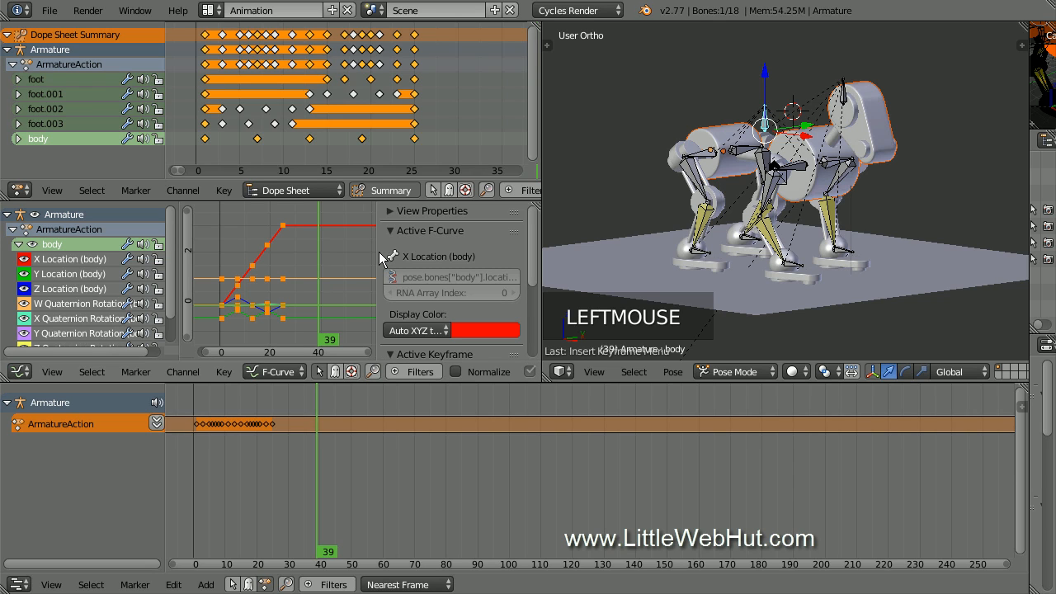
{"action": "left_click", "coordinate": [93, 264]}
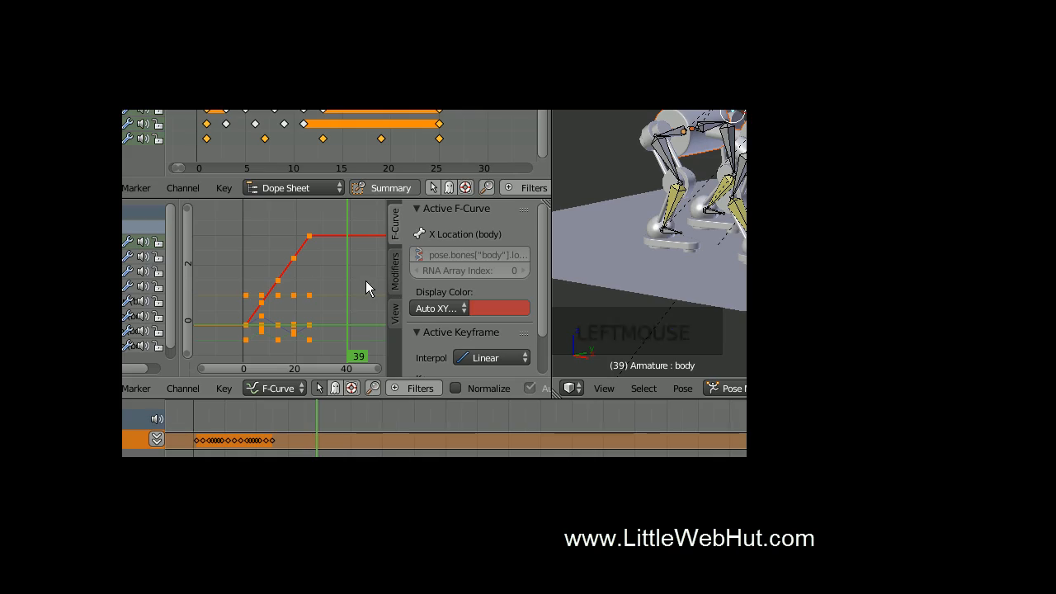
{"action": "left_click", "coordinate": [395, 277]}
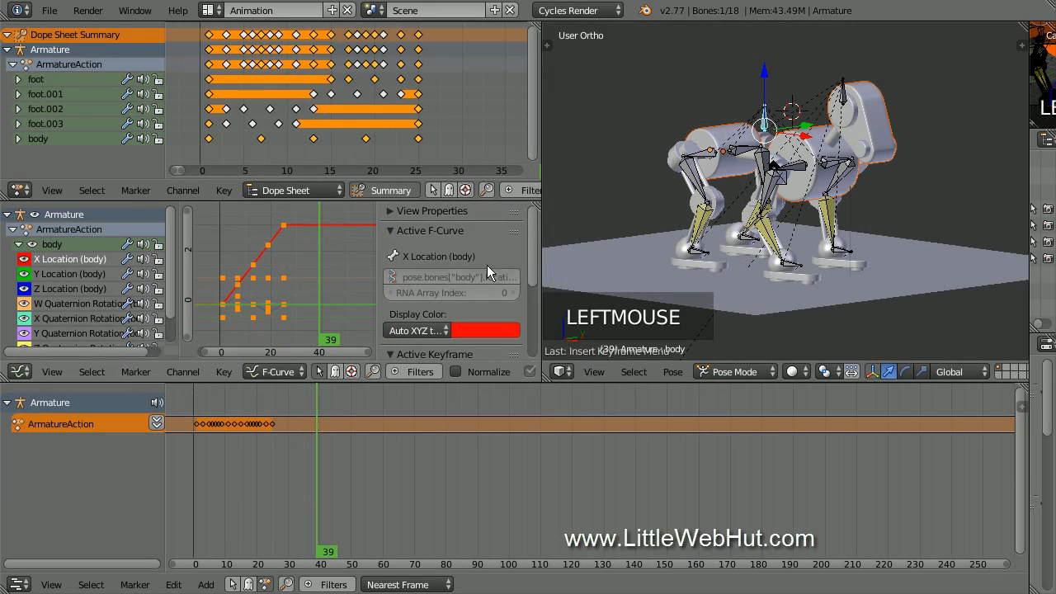
{"action": "left_click_drag", "start_coordinate": [529, 245], "coordinate": [536, 329]}
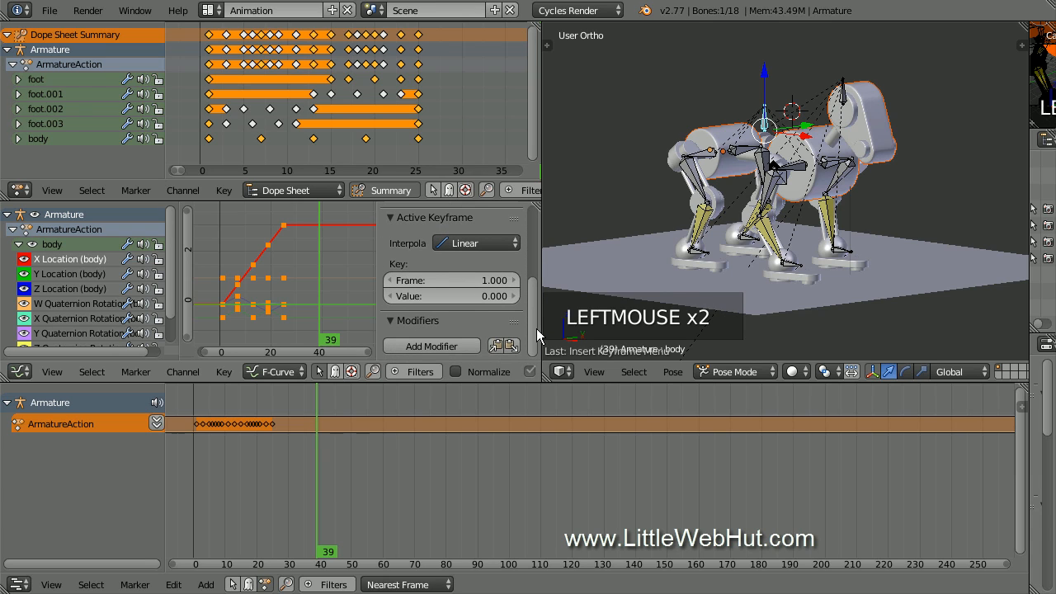
{"action": "left_click", "coordinate": [468, 345]}
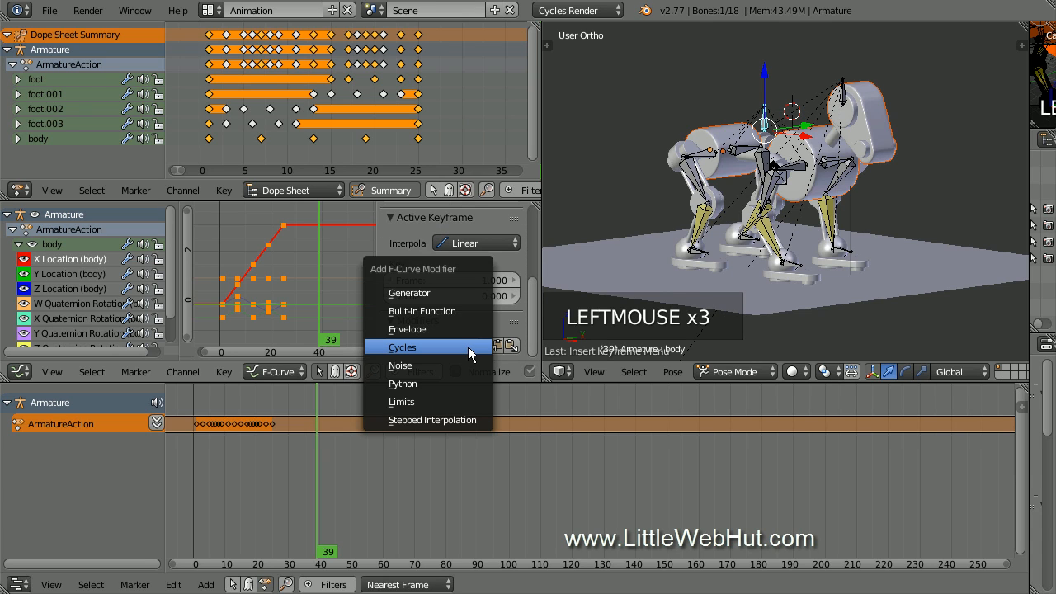
{"action": "left_click", "coordinate": [468, 347]}
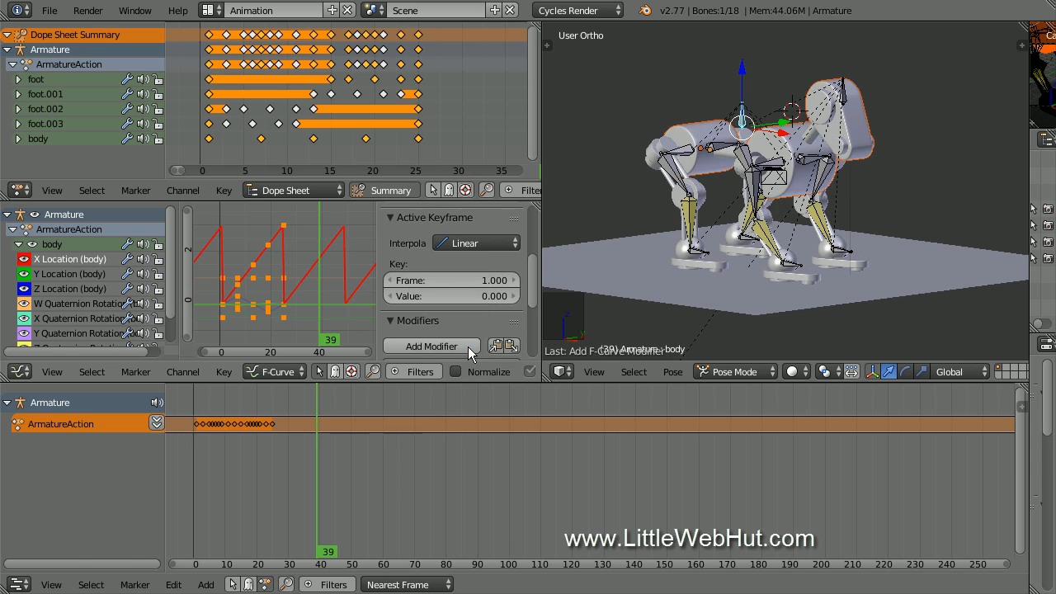
Set the Cycles modifier's After mode to Repeat with Offset on the body's X Location curve, scrub the motion and return to frame 1
{"action": "left_click_drag", "start_coordinate": [536, 291], "coordinate": [531, 346]}
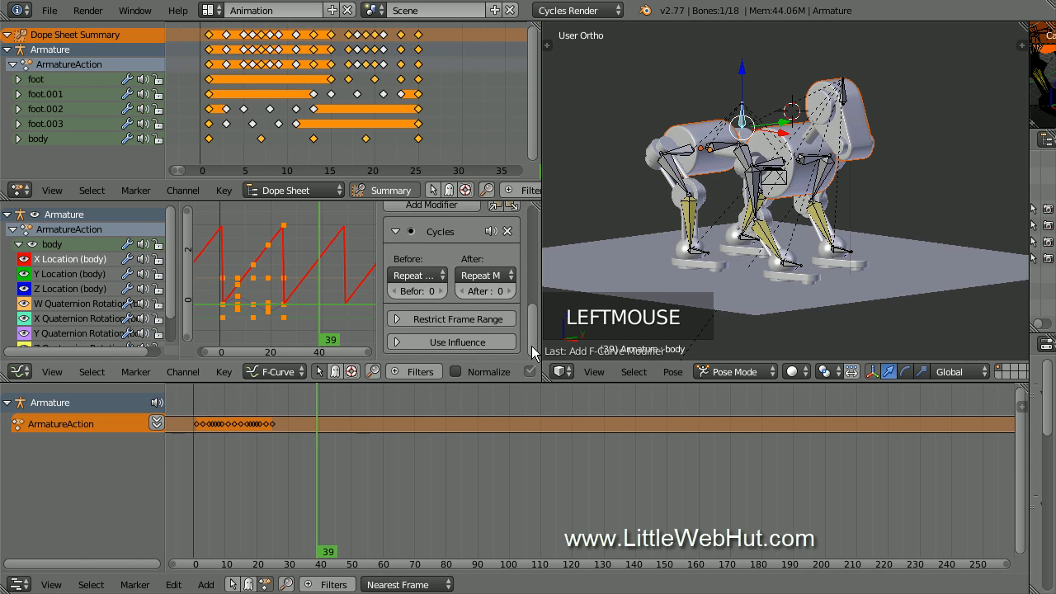
{"action": "left_click", "coordinate": [490, 275]}
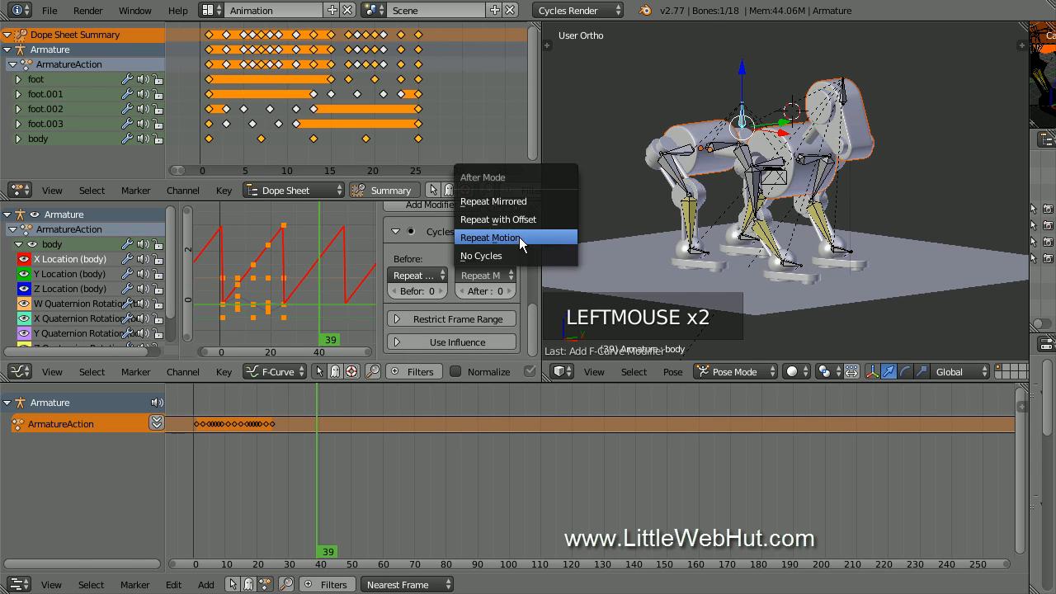
{"action": "left_click", "coordinate": [539, 219]}
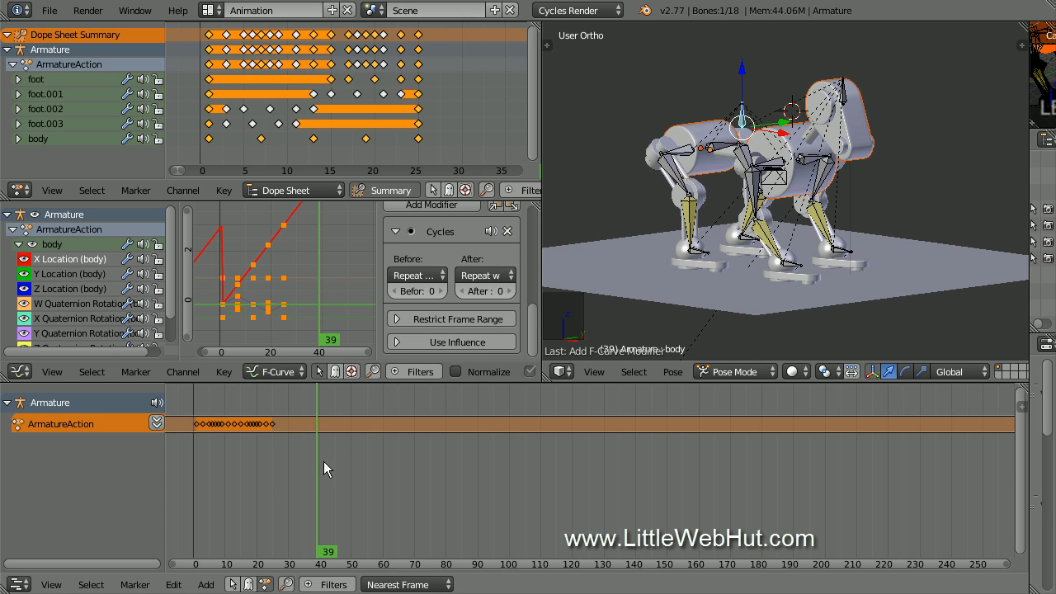
{"action": "left_click_drag", "start_coordinate": [314, 480], "coordinate": [198, 532]}
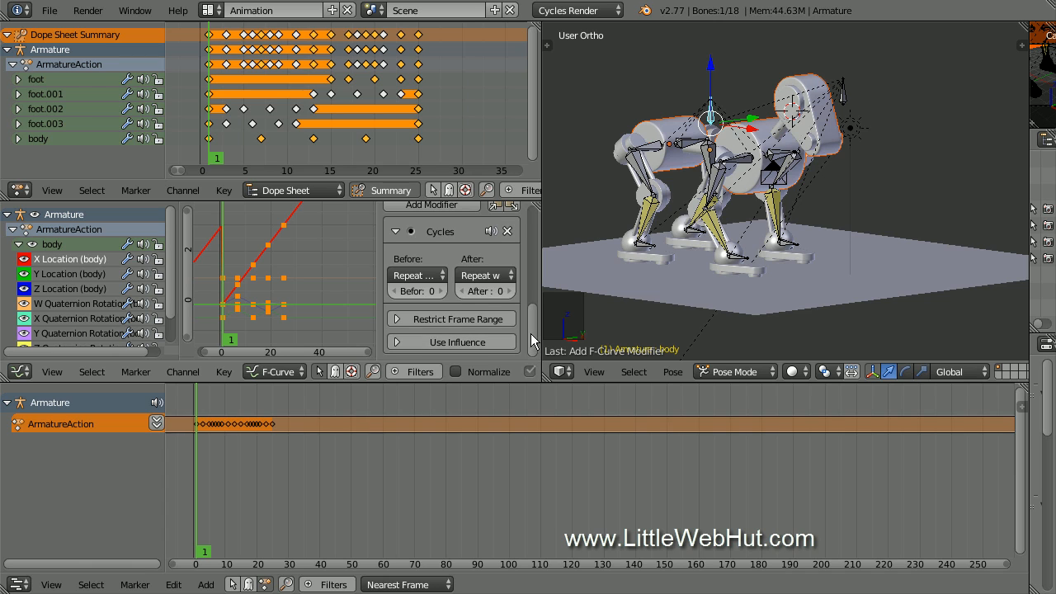
Copy the X Location Cycles modifier, paste it onto the body's Y Location, Z Location and X Quaternion Rotation curves, and scrub the animation
{"action": "left_click_drag", "start_coordinate": [534, 342], "coordinate": [535, 320]}
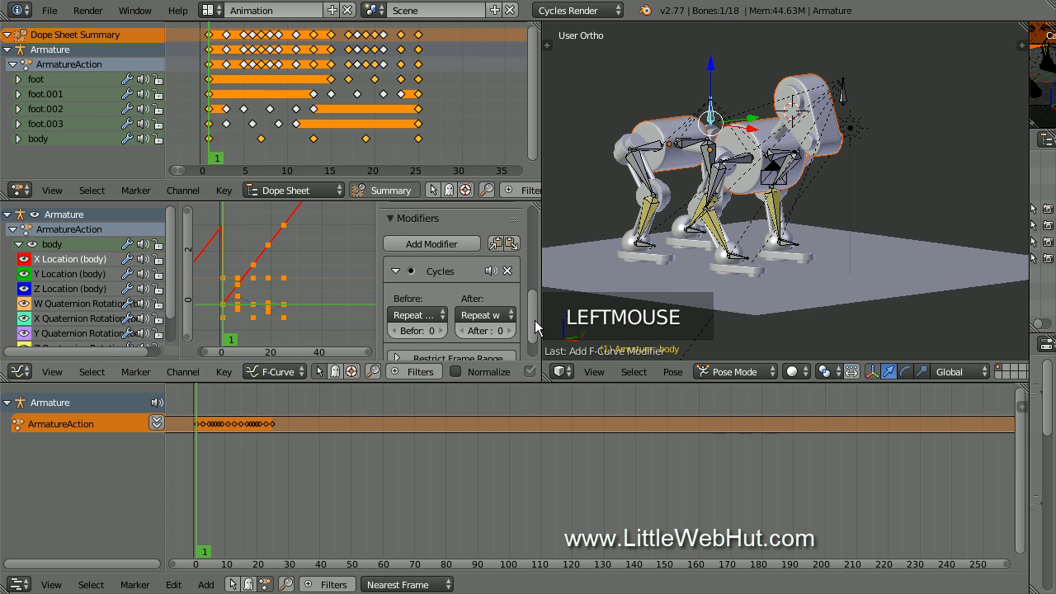
{"action": "left_click", "coordinate": [496, 242]}
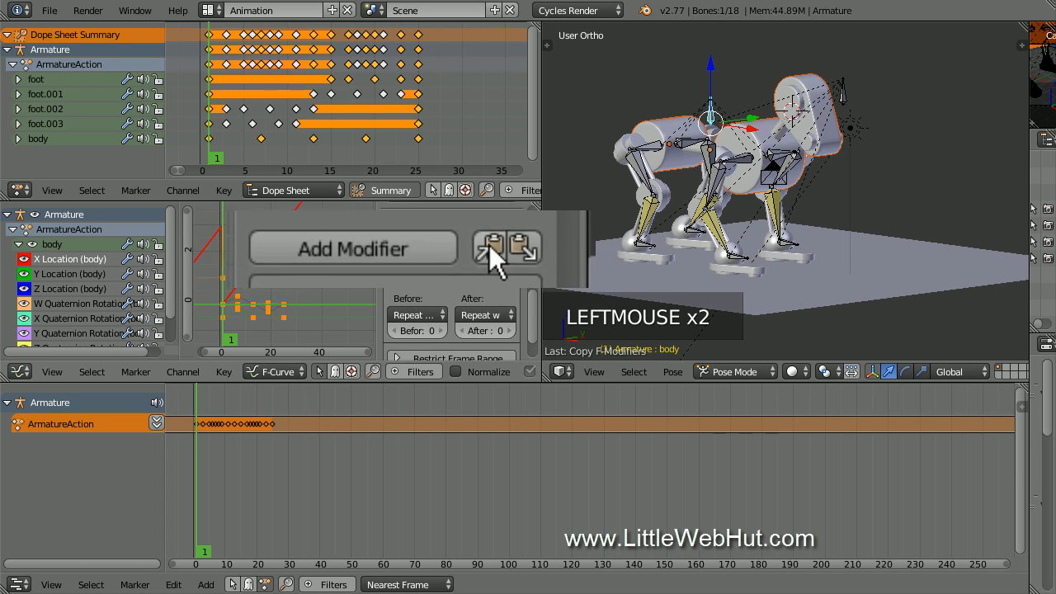
{"action": "left_click", "coordinate": [84, 273]}
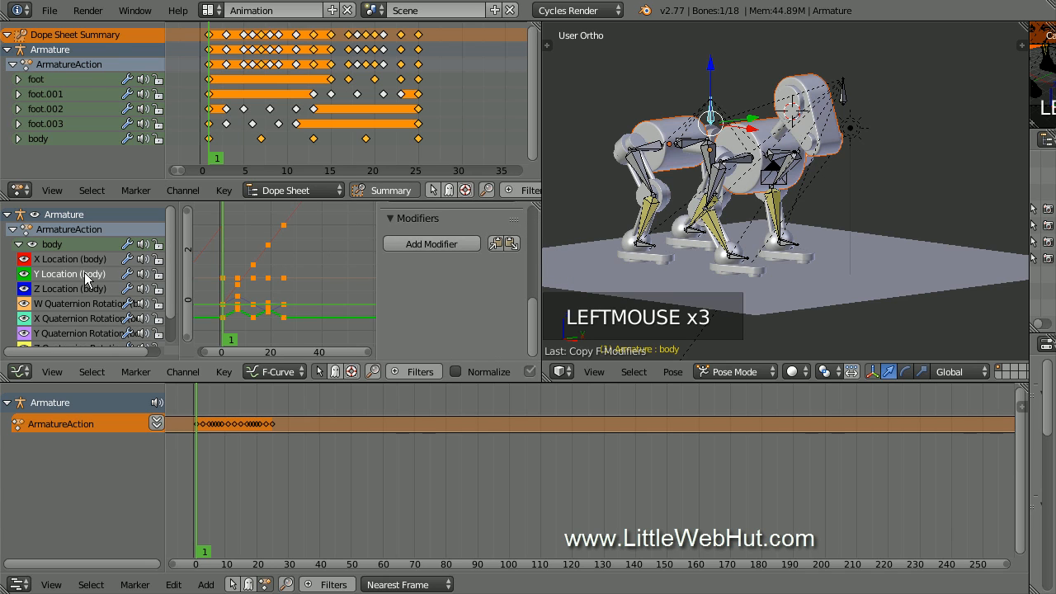
{"action": "left_click", "coordinate": [512, 244]}
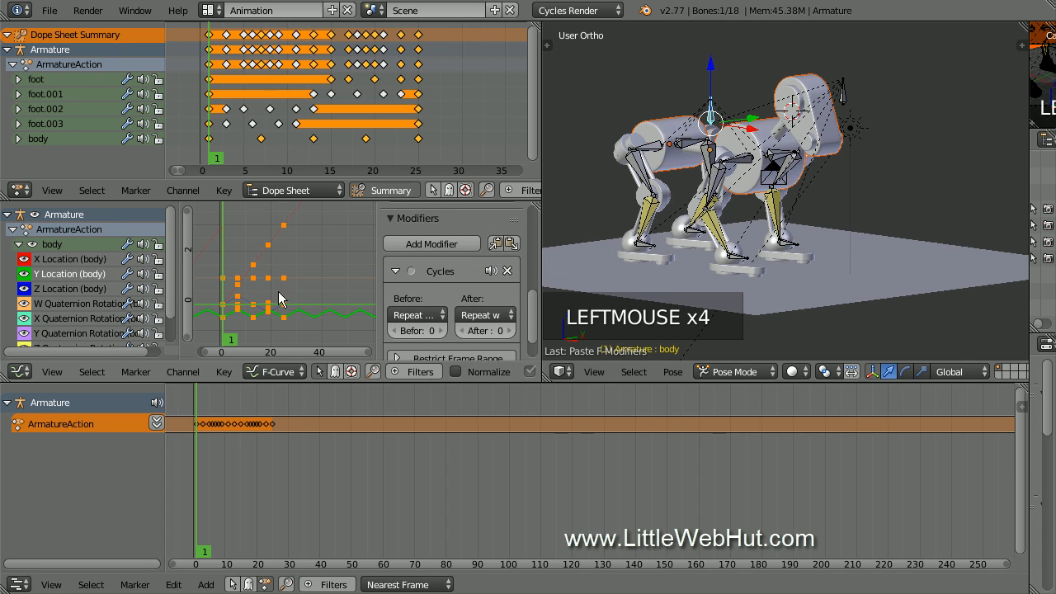
{"action": "left_click", "coordinate": [87, 289]}
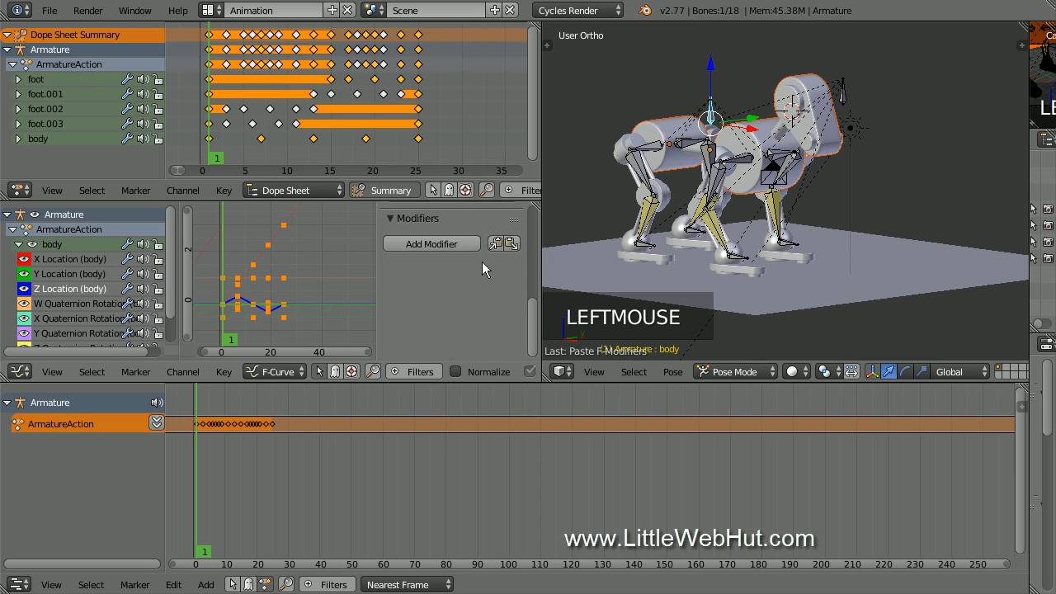
{"action": "left_click", "coordinate": [511, 246]}
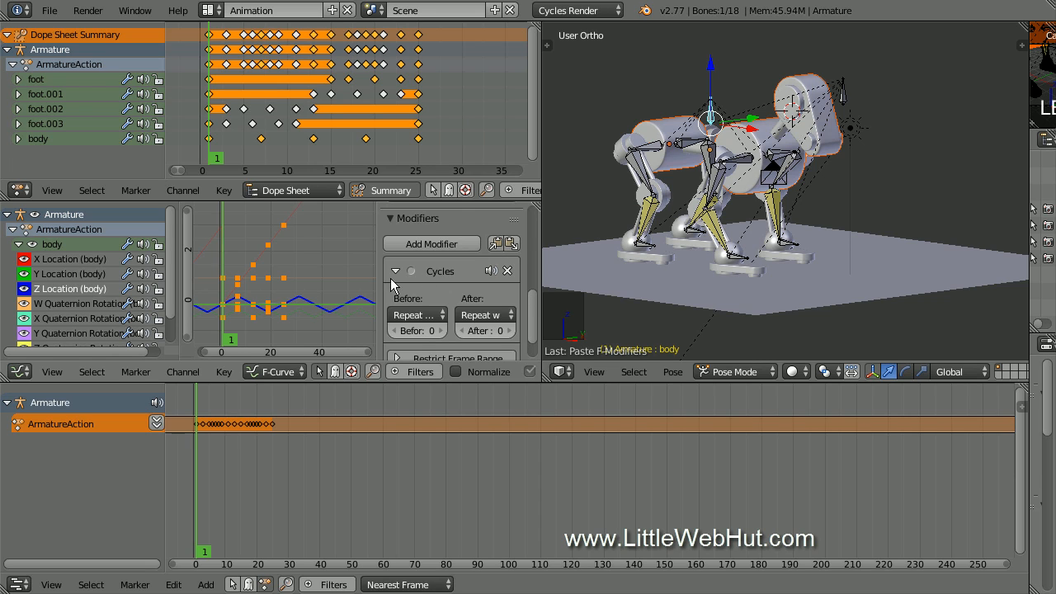
{"action": "left_click", "coordinate": [89, 318]}
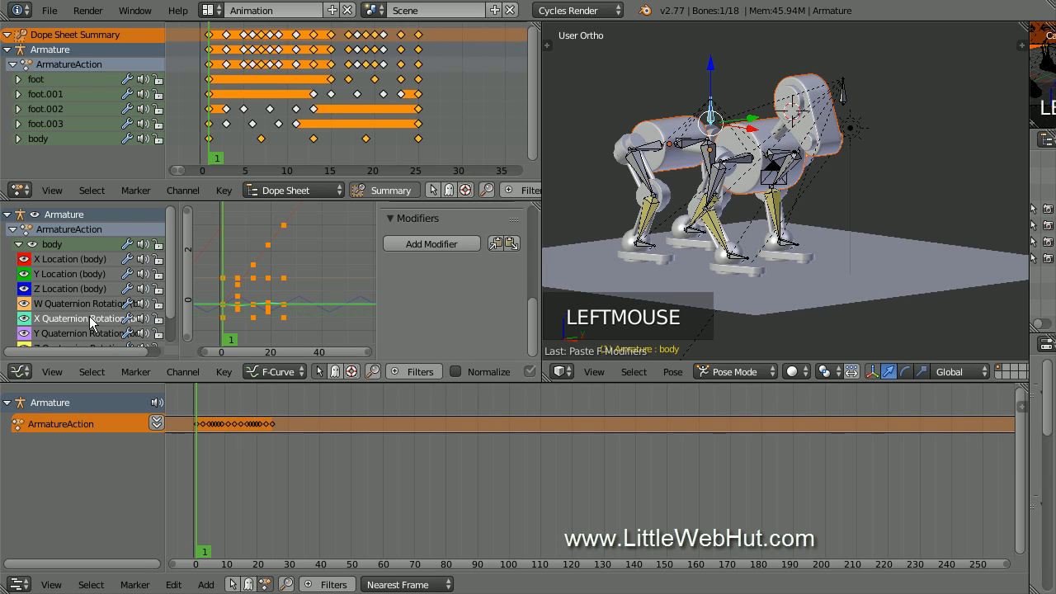
{"action": "left_click", "coordinate": [511, 248]}
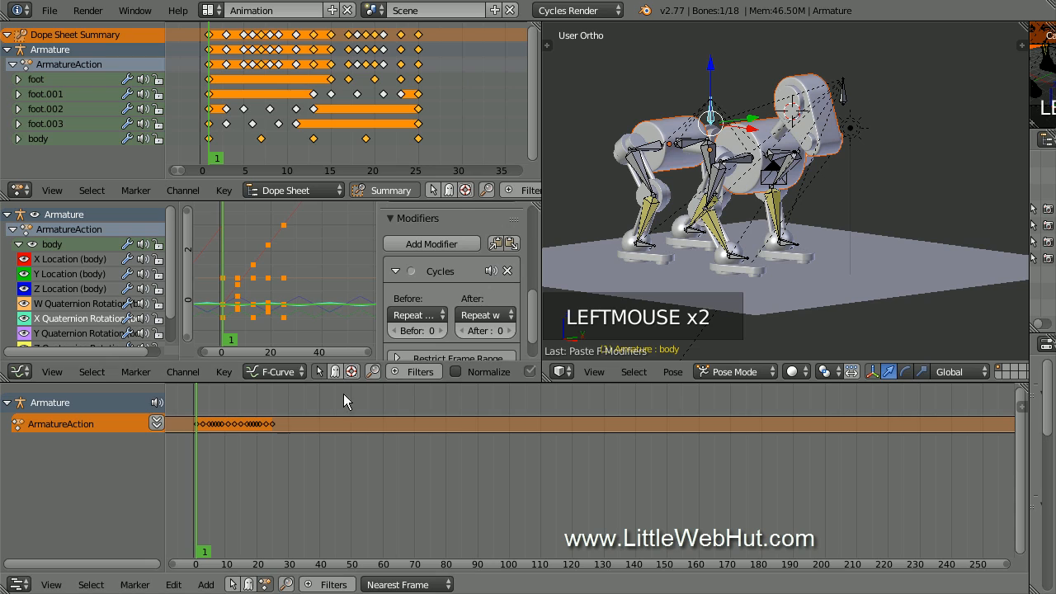
{"action": "mouse_move", "coordinate": [195, 518]}
{"action": "left_mouse_down"}
{"action": "mouse_move", "coordinate": [425, 514]}
{"action": "mouse_move", "coordinate": [198, 521]}
{"action": "left_mouse_up"}
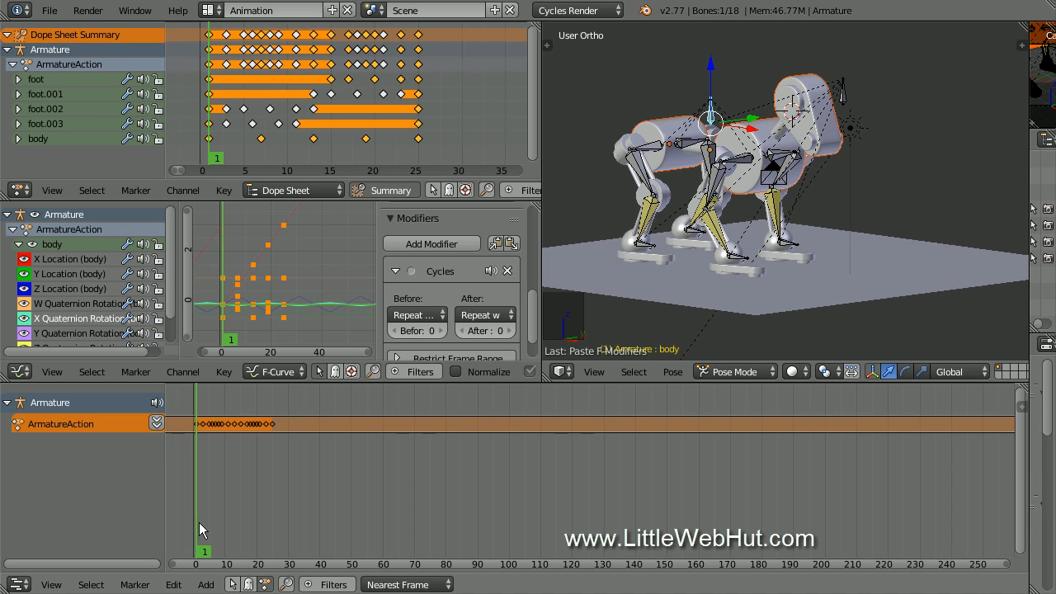
Paste the copied Cycles modifier onto the foot.001 bone's X Location, Y Location and Z Quaternion Rotation F-Curves
{"action": "right_click", "coordinate": [643, 252]}
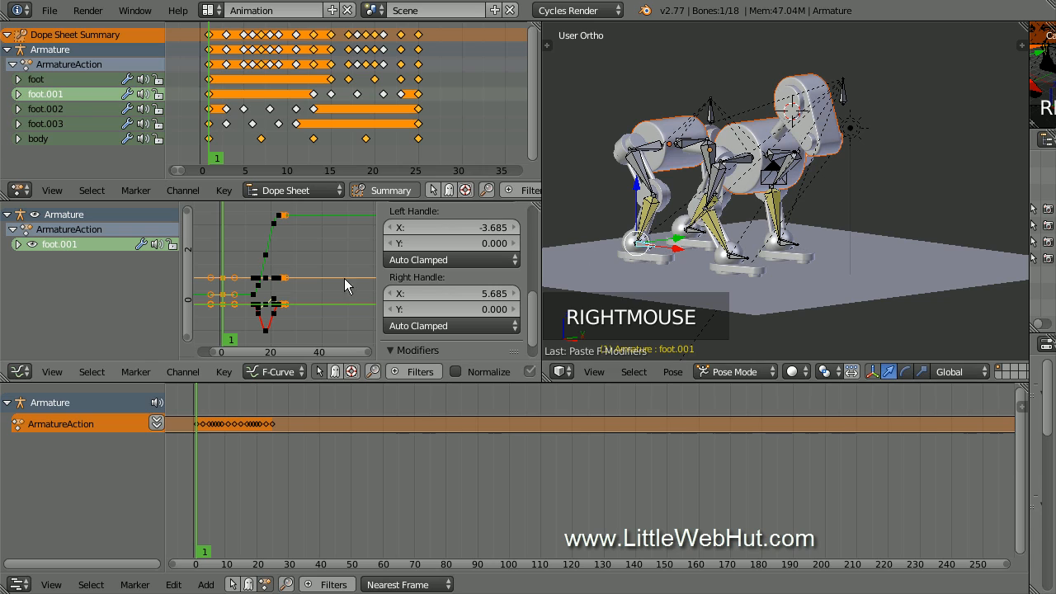
{"action": "left_click", "coordinate": [18, 245]}
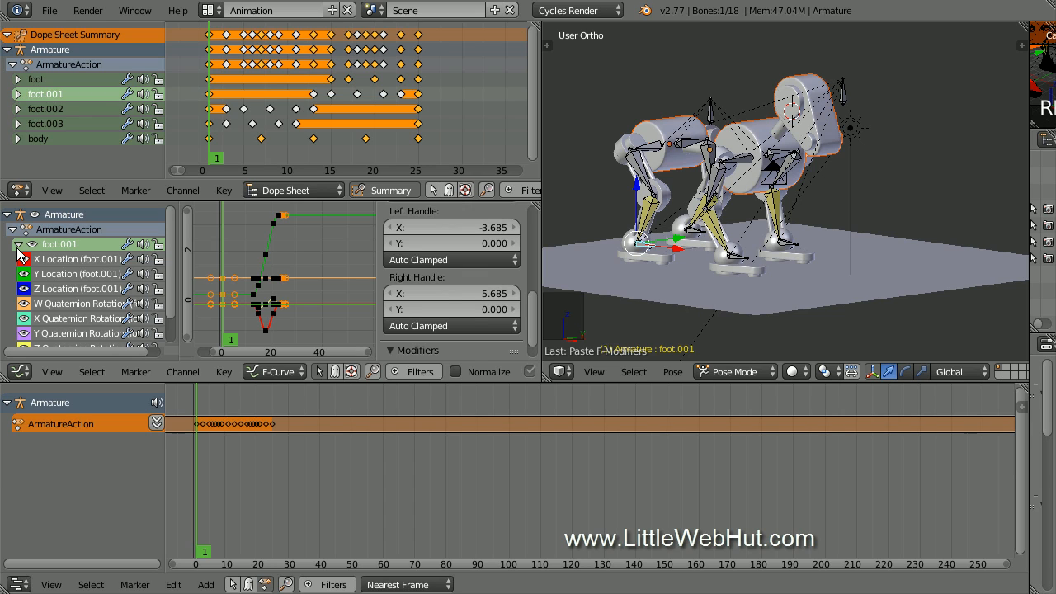
{"action": "left_click", "coordinate": [86, 263]}
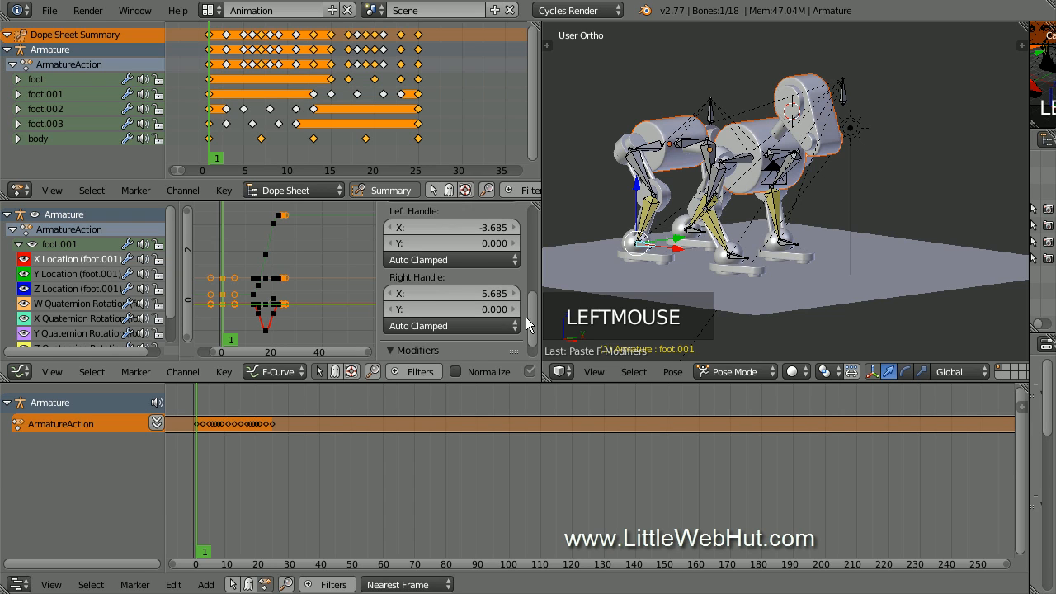
{"action": "left_click_drag", "start_coordinate": [528, 318], "coordinate": [531, 335]}
{"action": "left_click", "coordinate": [514, 344]}
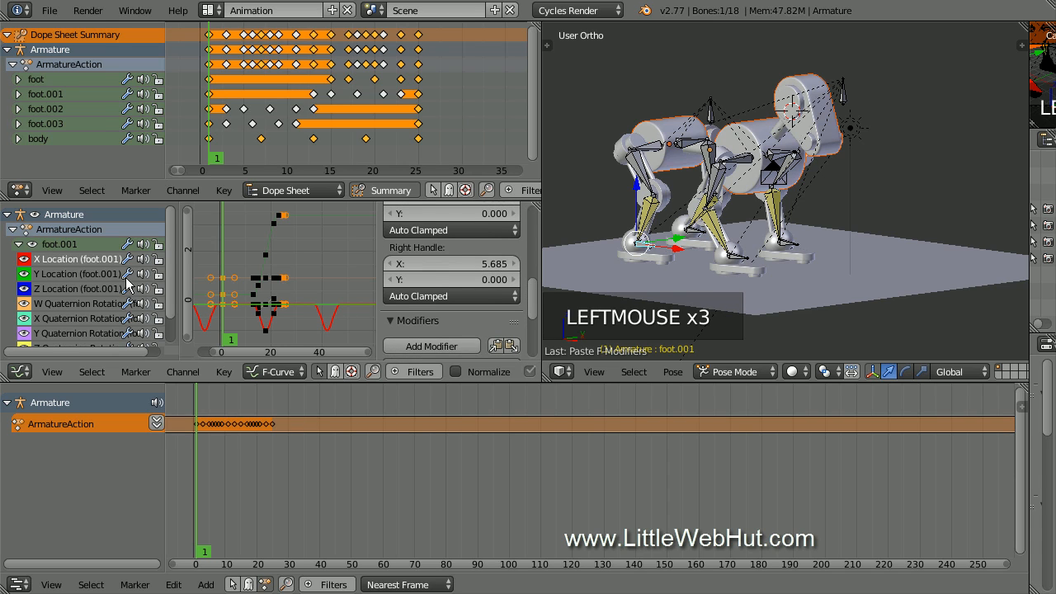
{"action": "left_click", "coordinate": [88, 275]}
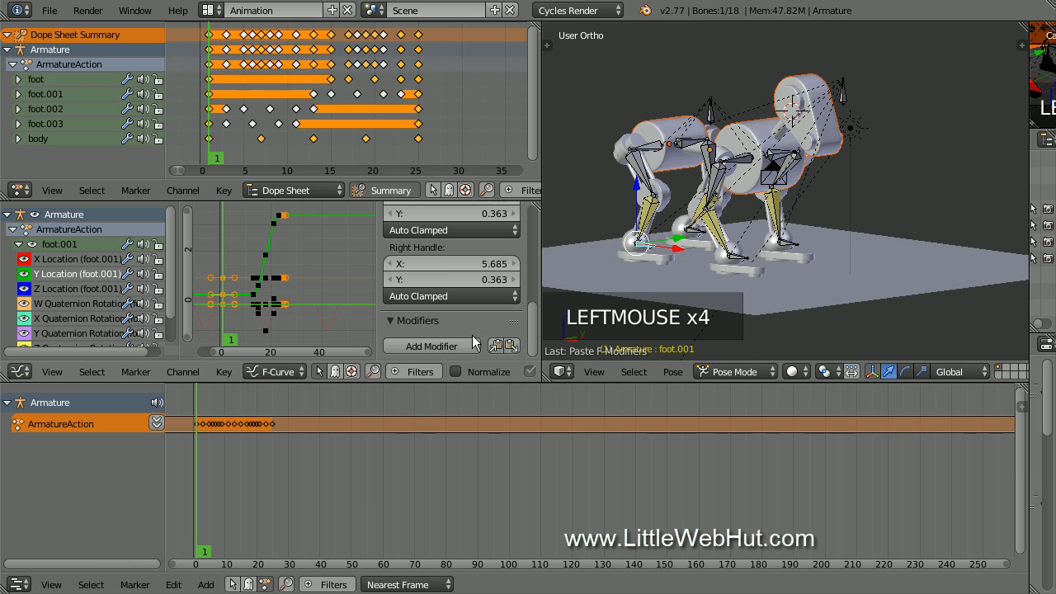
{"action": "left_click", "coordinate": [514, 345]}
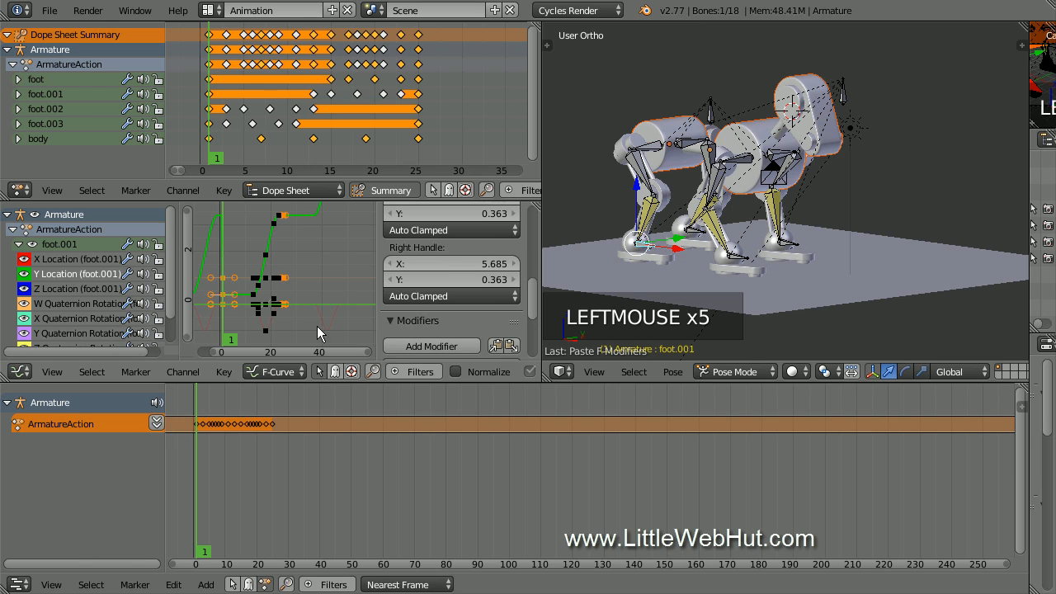
{"action": "left_click_drag", "start_coordinate": [171, 308], "coordinate": [171, 333]}
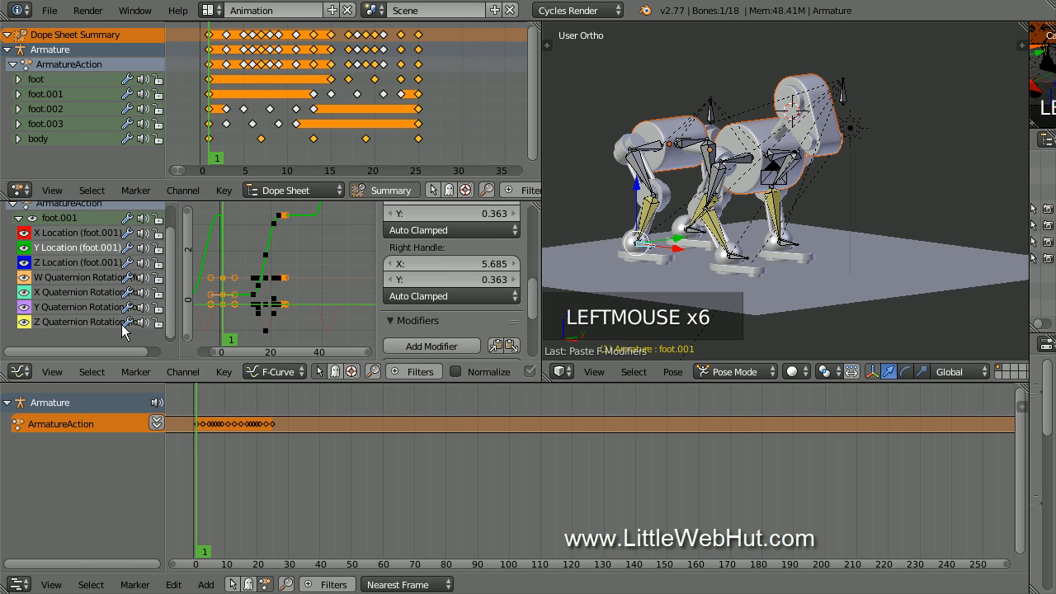
{"action": "left_click", "coordinate": [95, 322]}
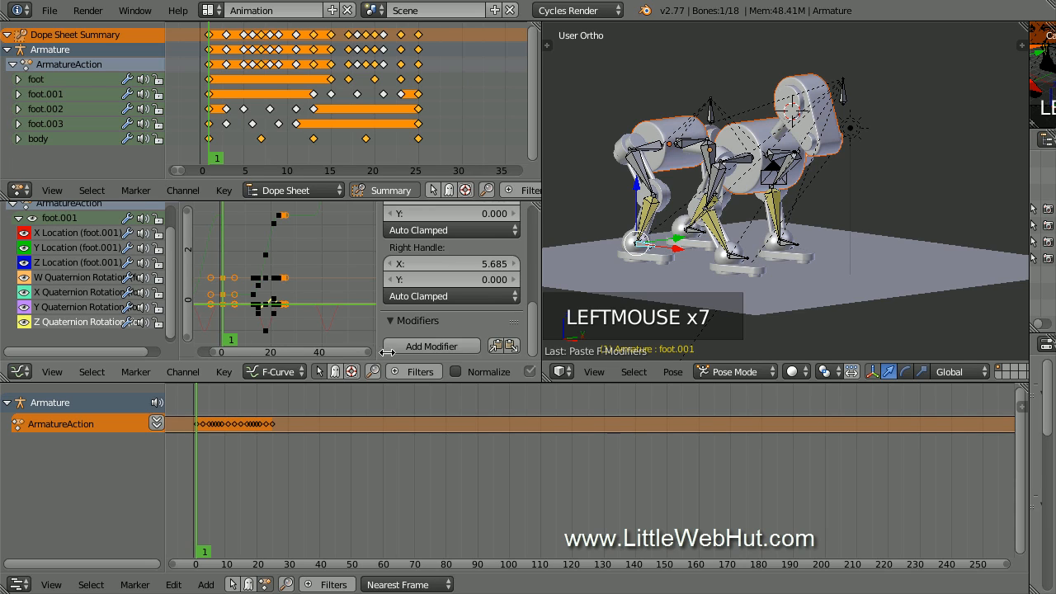
{"action": "left_click", "coordinate": [511, 349]}
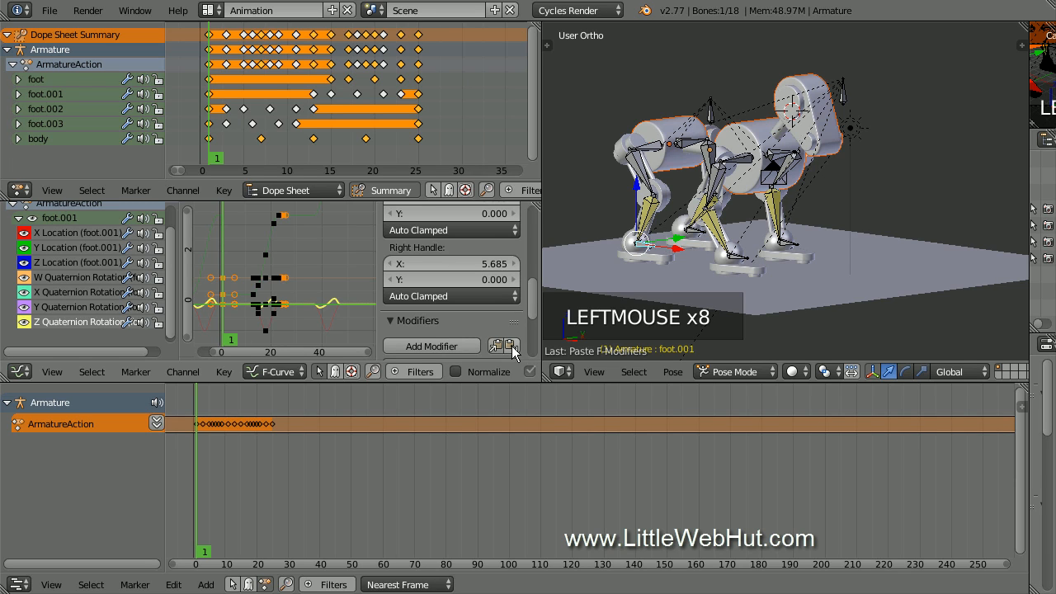
Paste the copied Cycles modifier onto the foot.003 bone's X Location, Y Location and Z Quaternion Rotation F-Curves
{"action": "right_click", "coordinate": [695, 233]}
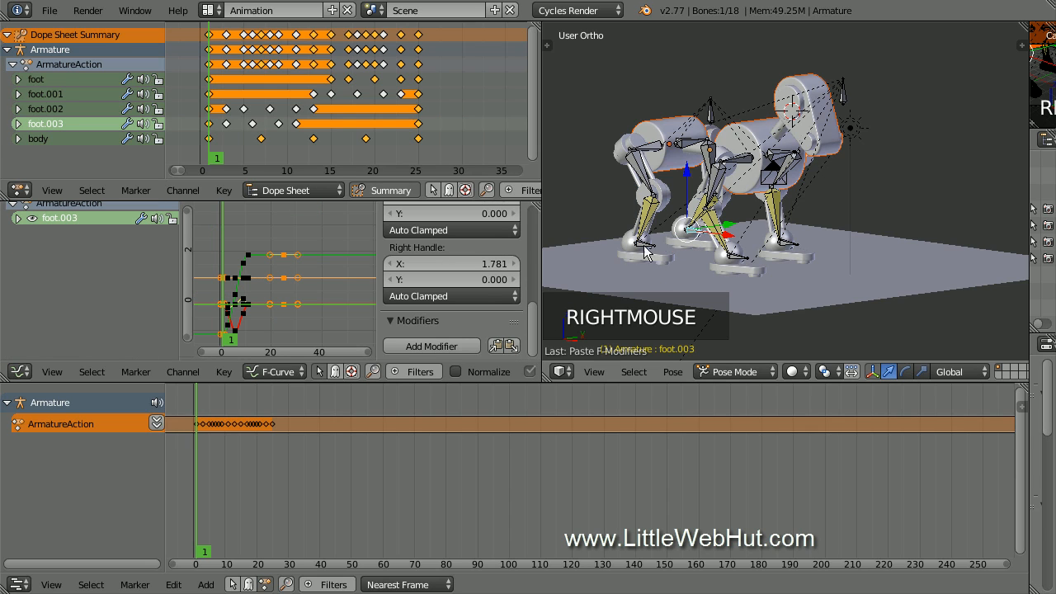
{"action": "scroll", "coordinate": [23, 230], "scroll_direction": "up", "scroll_amount": 2}
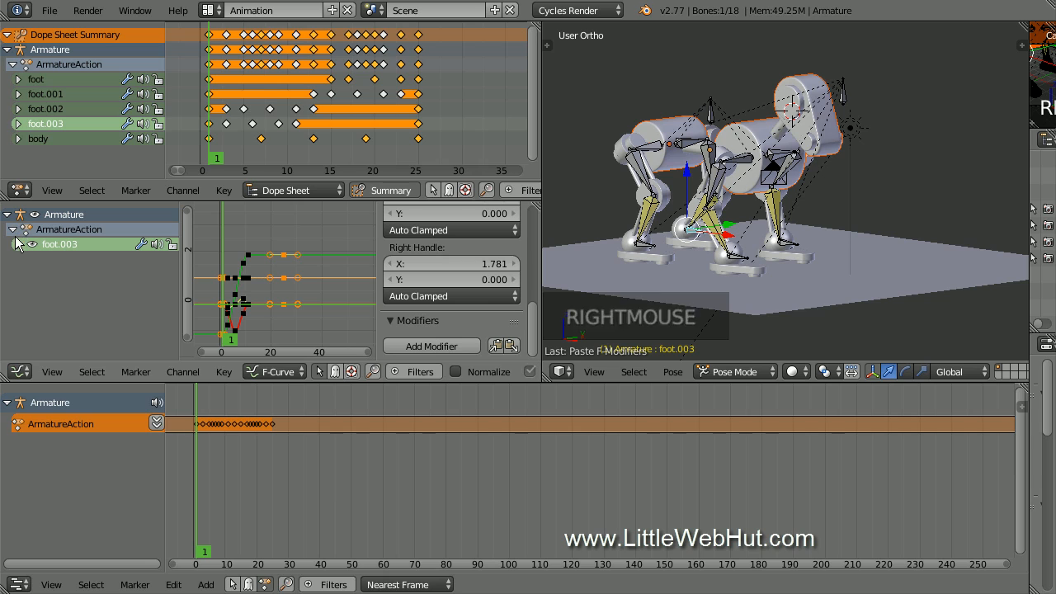
{"action": "left_click", "coordinate": [18, 245]}
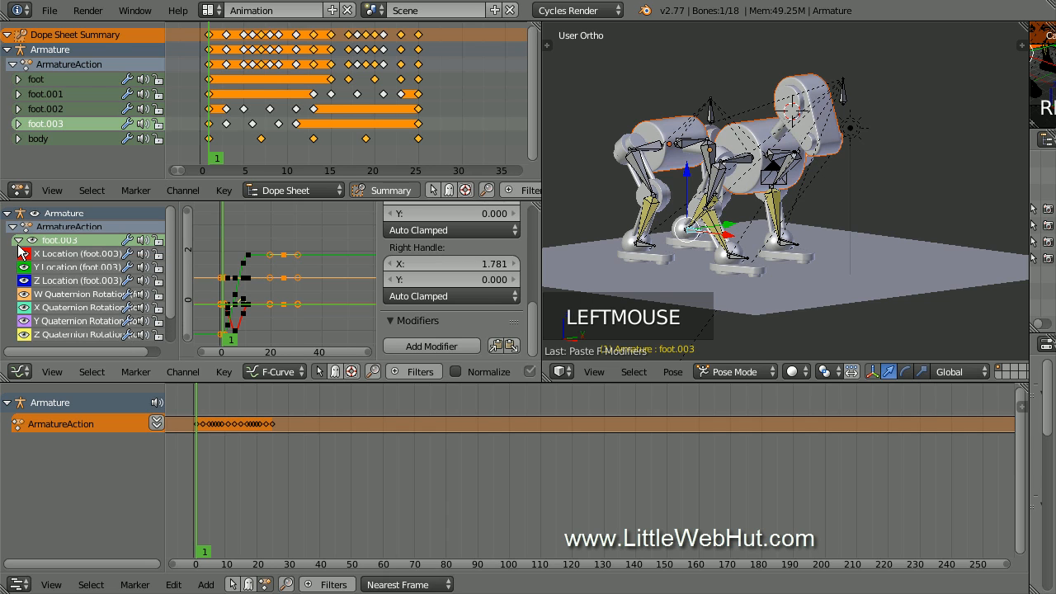
{"action": "double_click", "coordinate": [81, 262]}
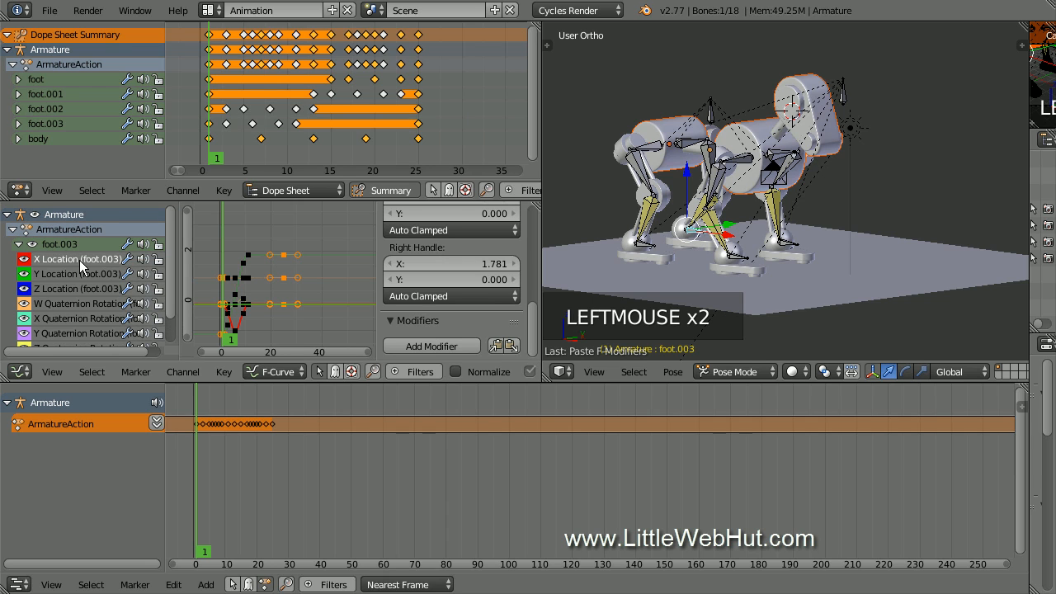
{"action": "left_click", "coordinate": [511, 345]}
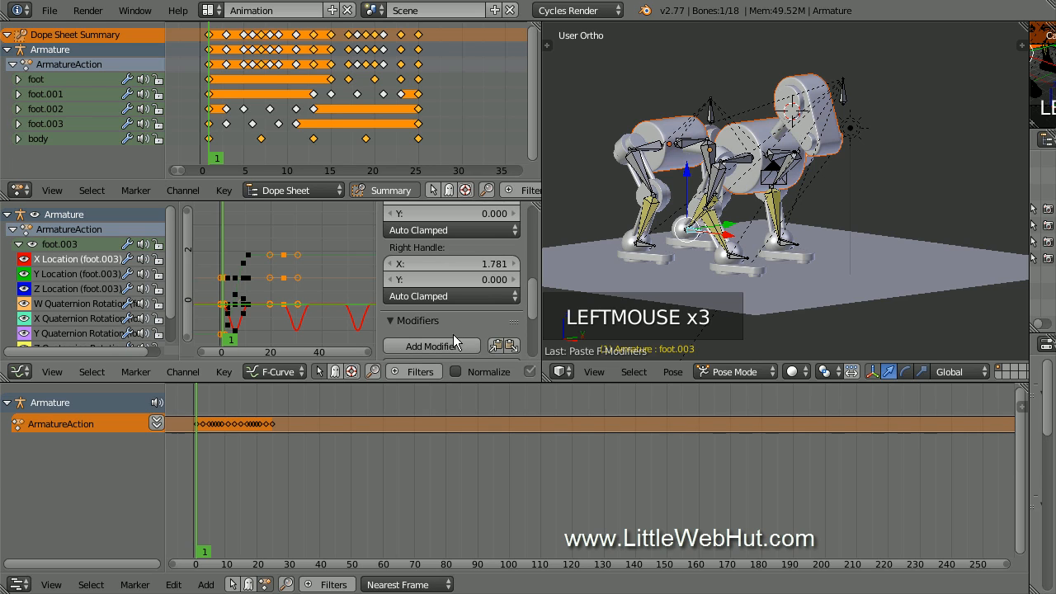
{"action": "left_click", "coordinate": [94, 274]}
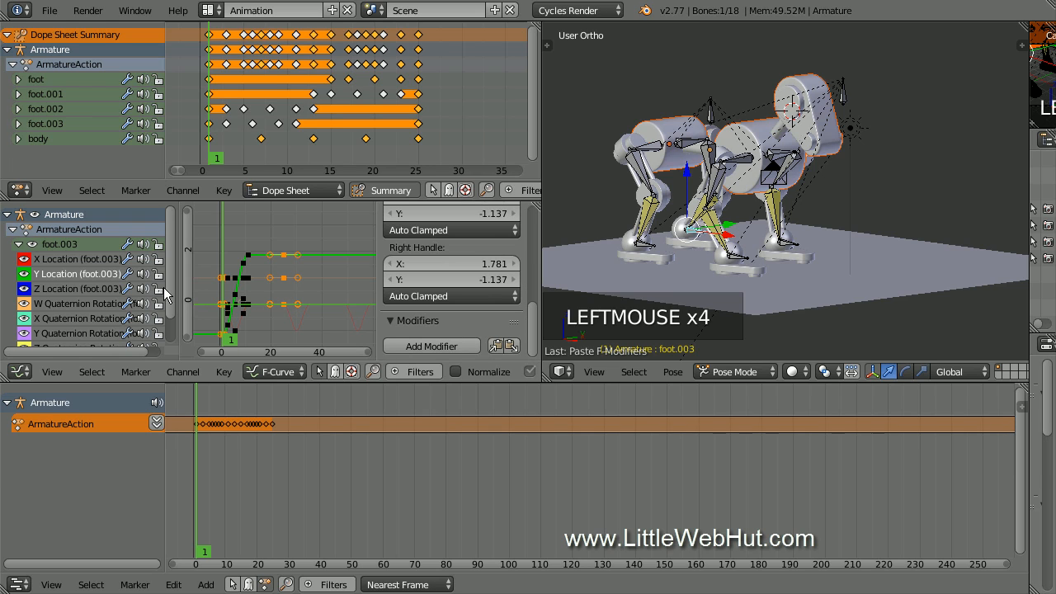
{"action": "left_click", "coordinate": [511, 346]}
{"action": "left_click_drag", "start_coordinate": [172, 302], "coordinate": [168, 325]}
{"action": "left_click", "coordinate": [86, 329]}
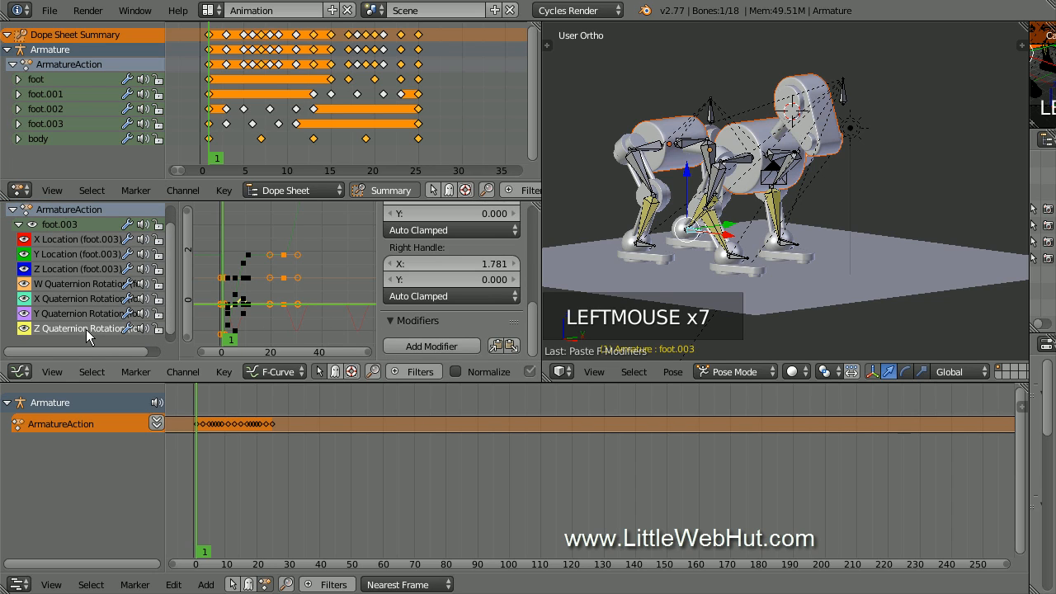
{"action": "left_click", "coordinate": [510, 348]}
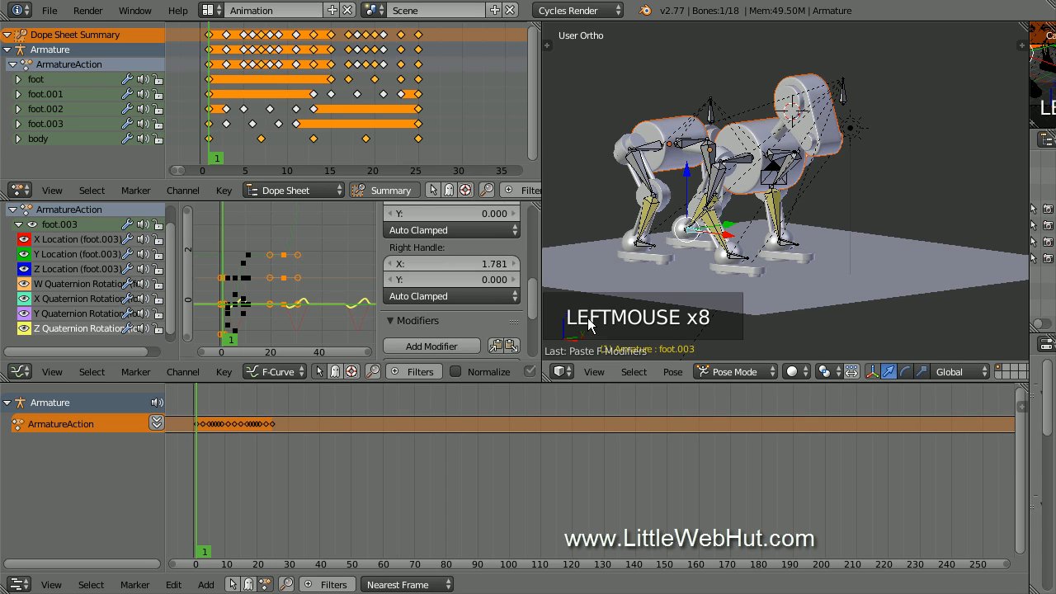
Paste the copied Cycles modifier onto the foot bone's X Location, Y Location and Z Quaternion Rotation F-Curves
{"action": "right_click", "coordinate": [740, 261]}
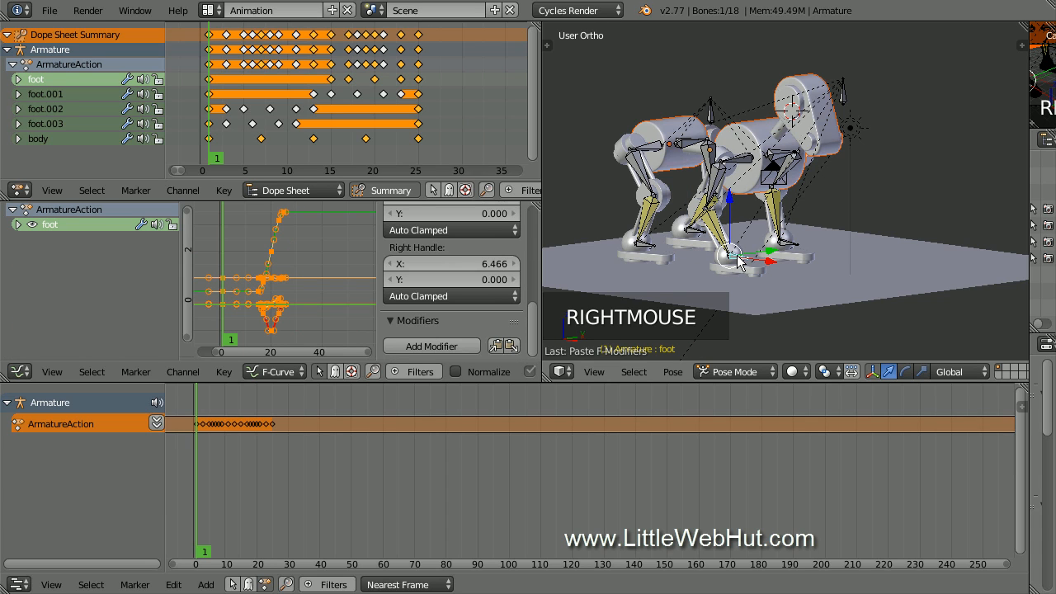
{"action": "scroll", "coordinate": [32, 235], "scroll_direction": "up", "scroll_amount": 1}
{"action": "left_click", "coordinate": [18, 244]}
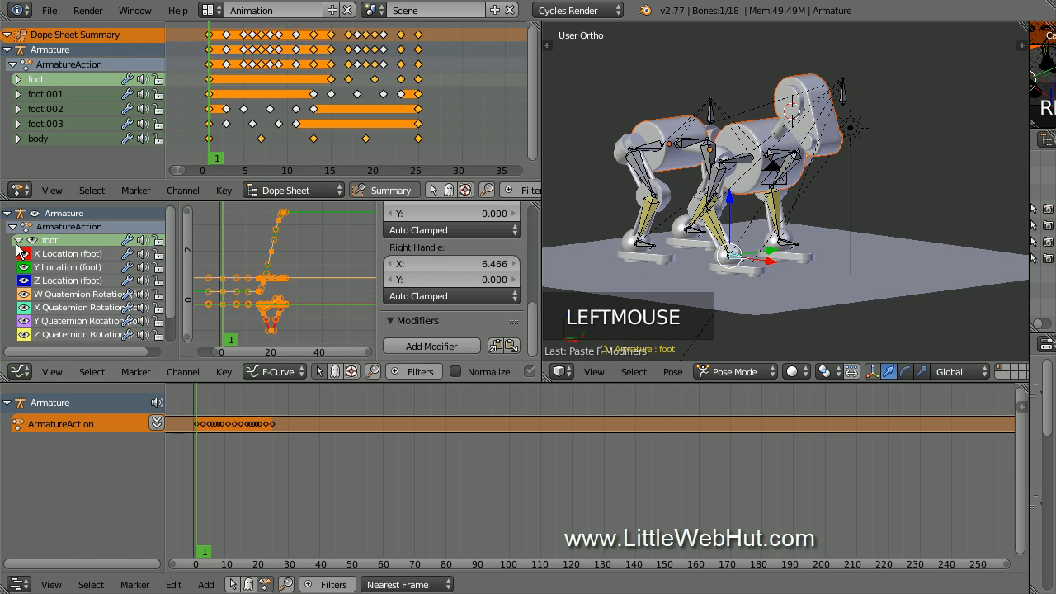
{"action": "double_click", "coordinate": [71, 260]}
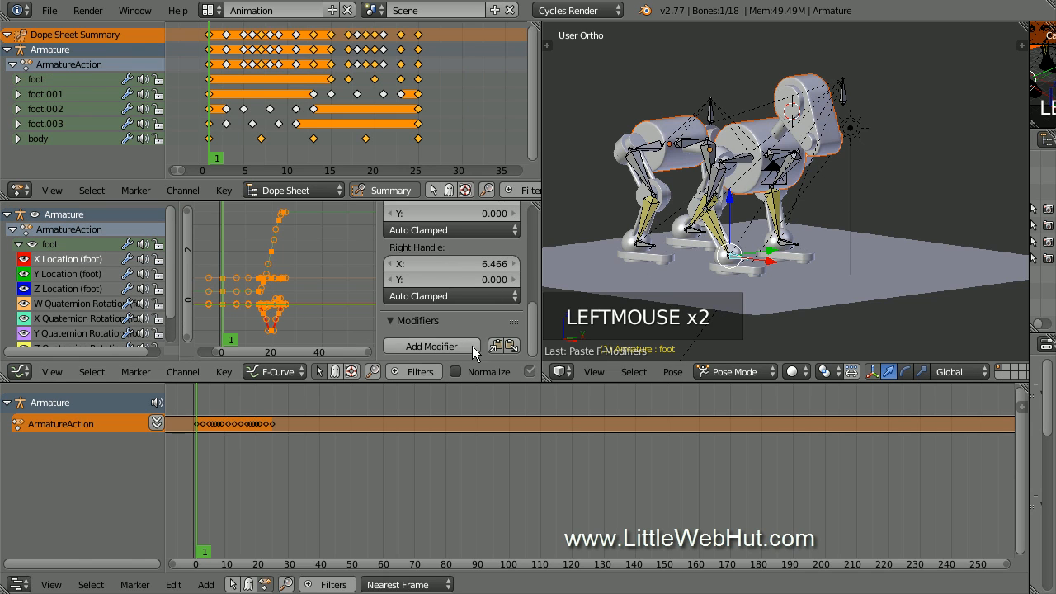
{"action": "left_click", "coordinate": [511, 346]}
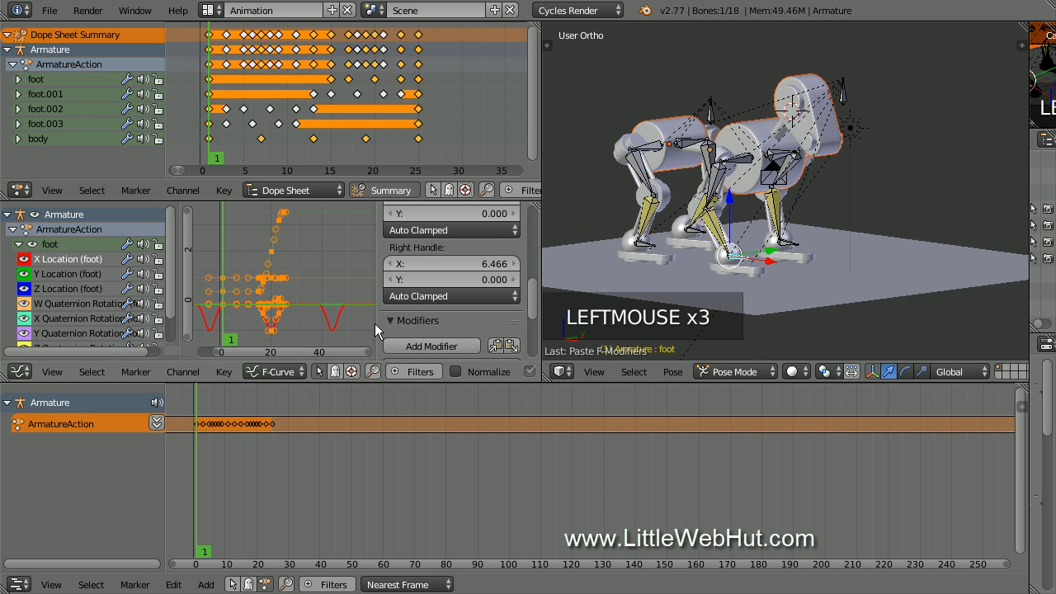
{"action": "left_click", "coordinate": [92, 275]}
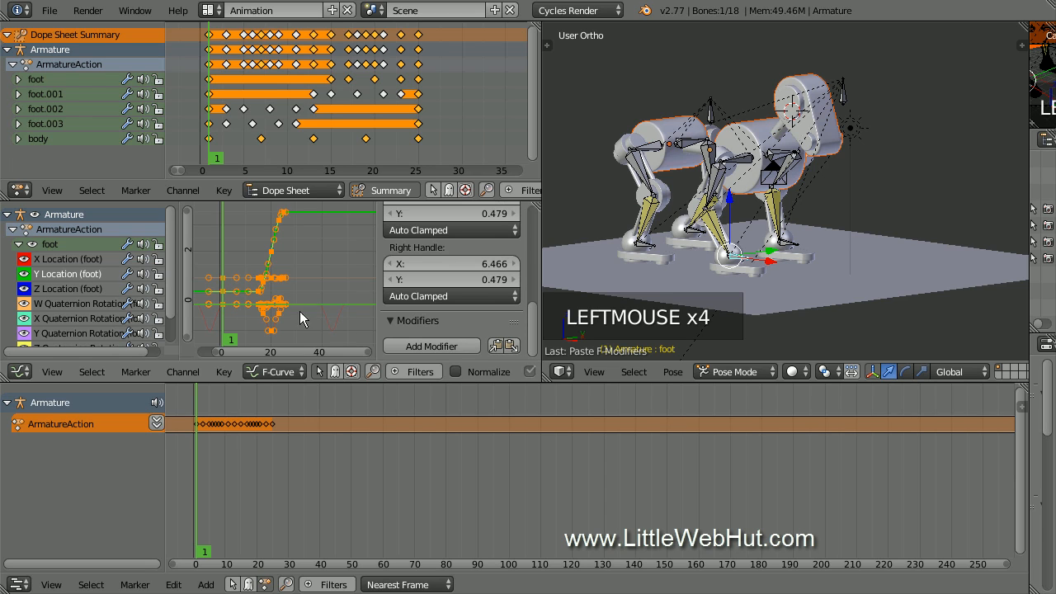
{"action": "left_click", "coordinate": [511, 346]}
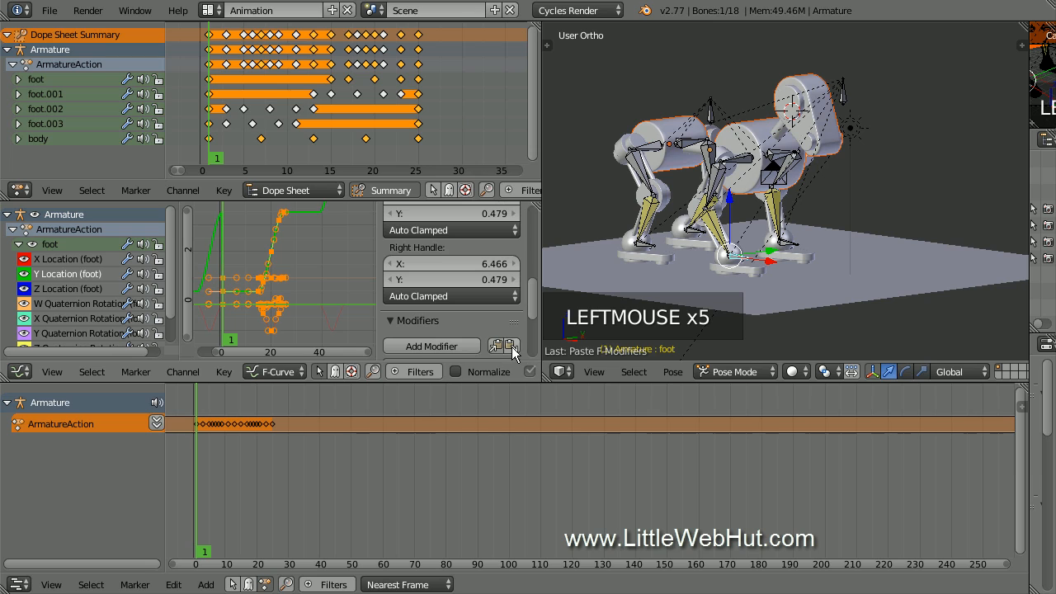
{"action": "left_click_drag", "start_coordinate": [170, 303], "coordinate": [169, 324]}
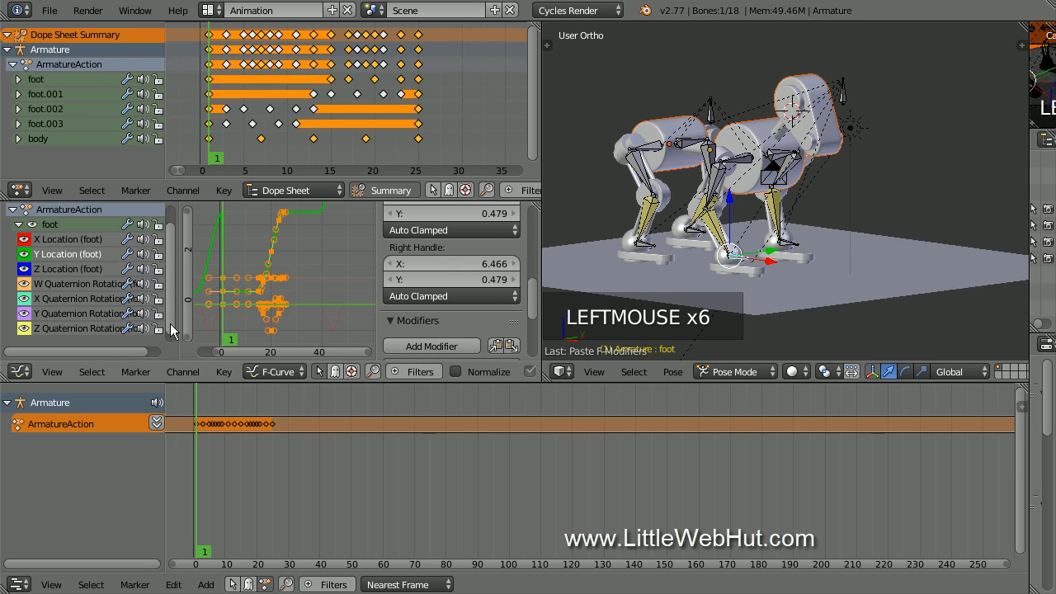
{"action": "left_click", "coordinate": [100, 324]}
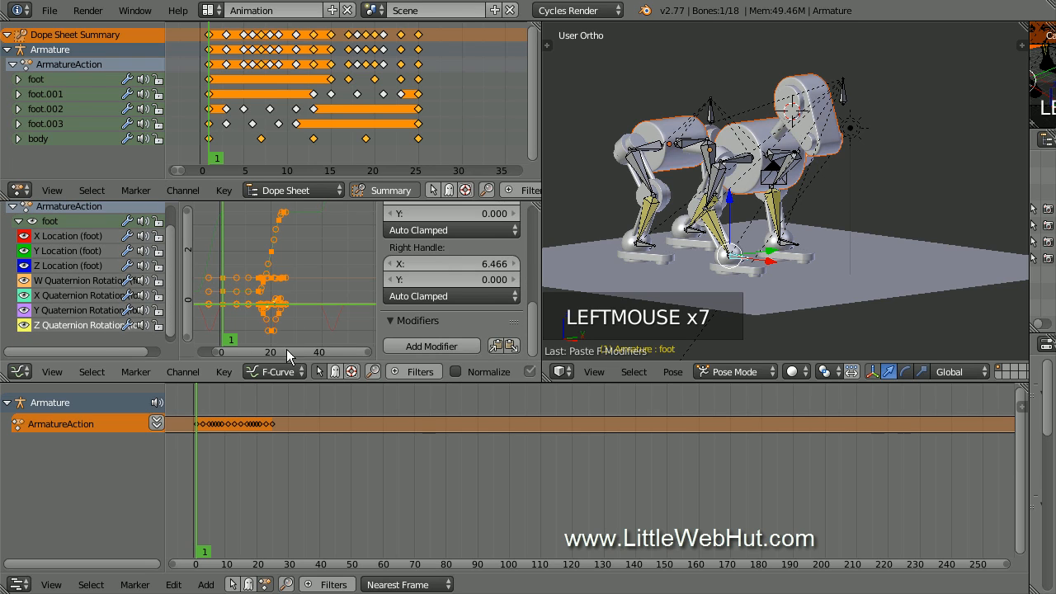
{"action": "left_click", "coordinate": [511, 346]}
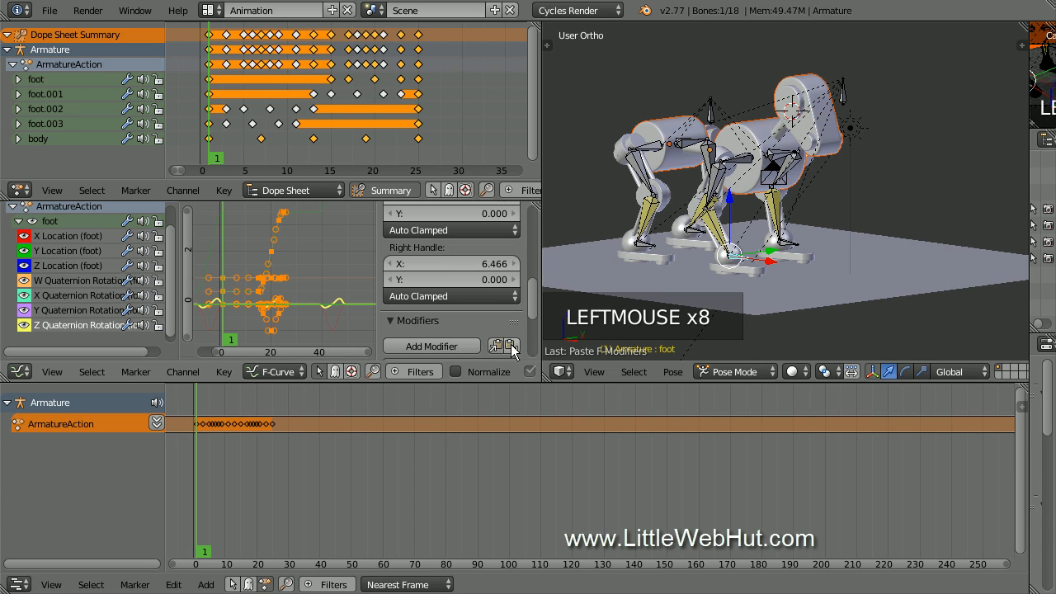
Paste the copied Cycles modifier onto foot.002's X Location, Y Location and Z Quaternion Rotation curves, scrub the animation and return to frame 1
{"action": "right_click", "coordinate": [783, 250]}
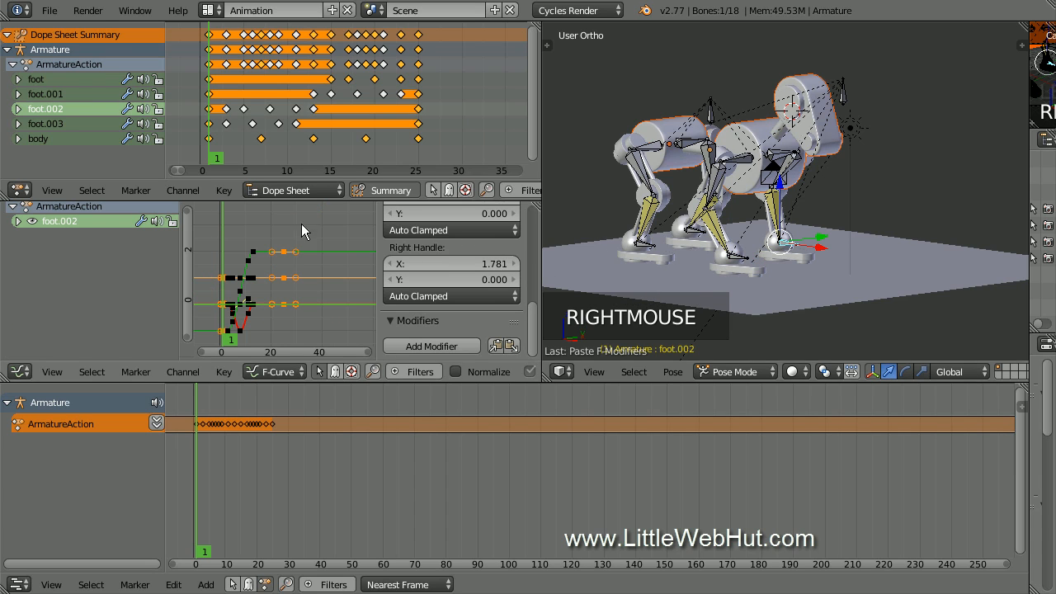
{"action": "left_click", "coordinate": [19, 245]}
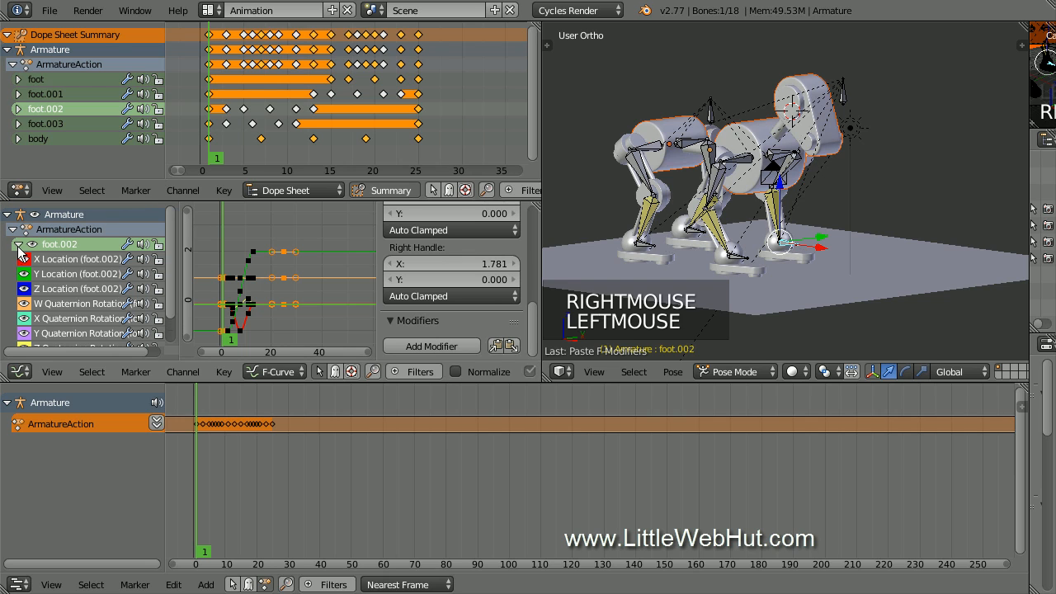
{"action": "left_click", "coordinate": [69, 259]}
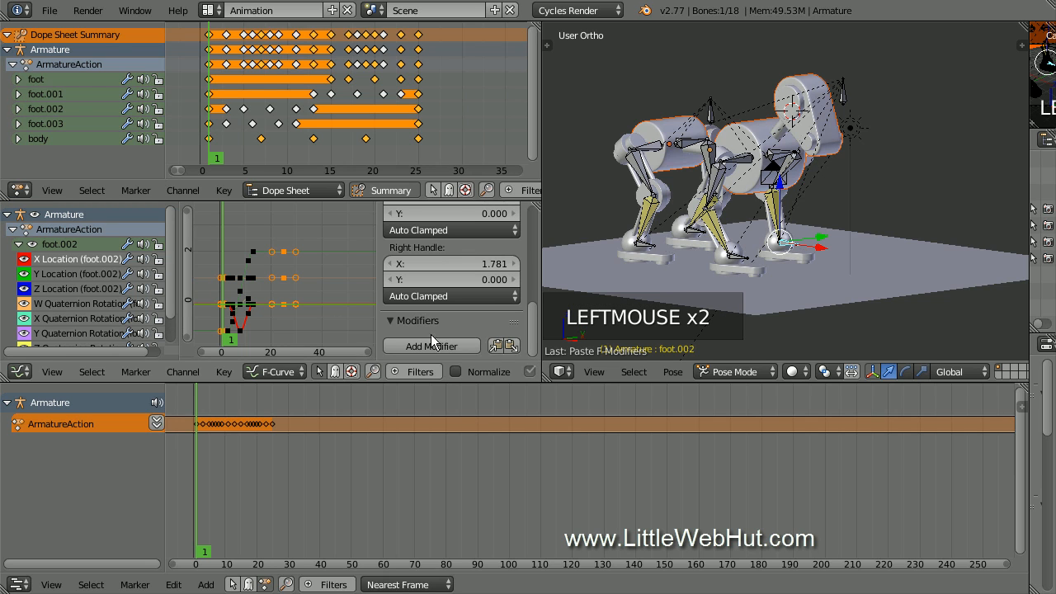
{"action": "left_click", "coordinate": [510, 346]}
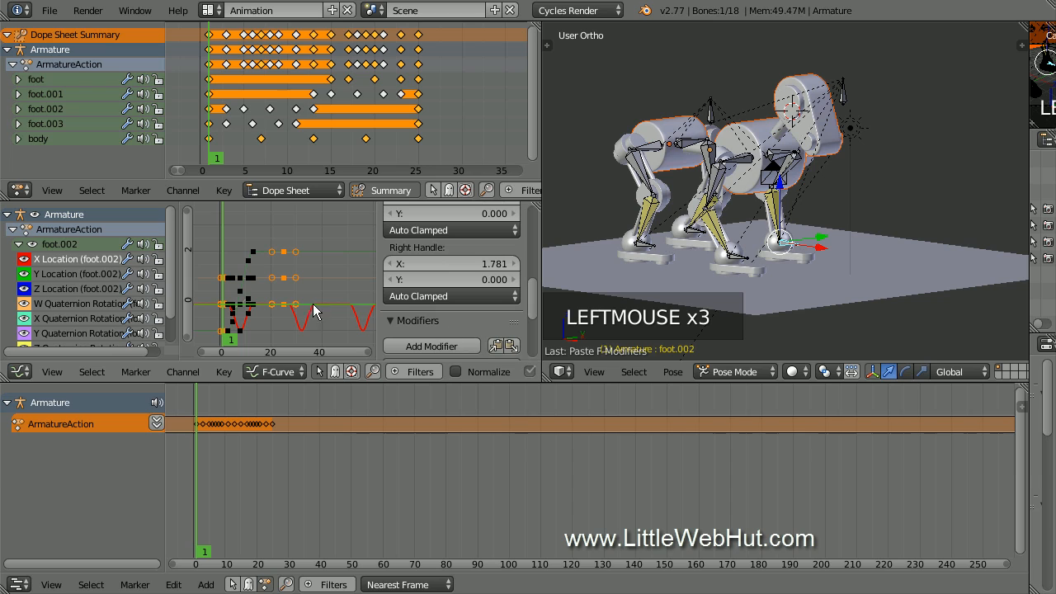
{"action": "left_click", "coordinate": [101, 276]}
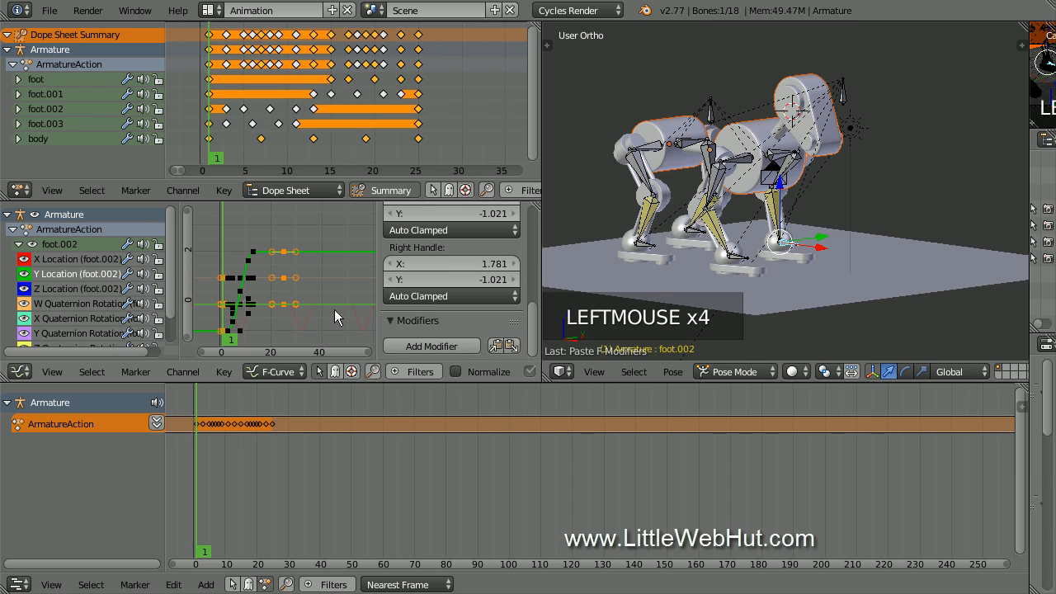
{"action": "left_click", "coordinate": [510, 346]}
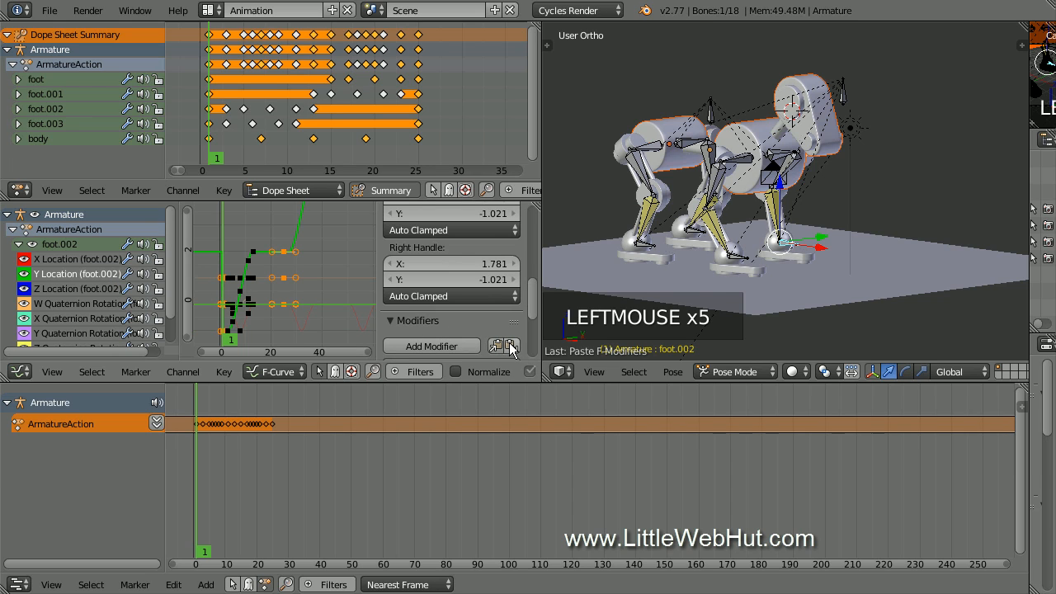
{"action": "left_click_drag", "start_coordinate": [172, 305], "coordinate": [165, 323]}
{"action": "left_click", "coordinate": [105, 324]}
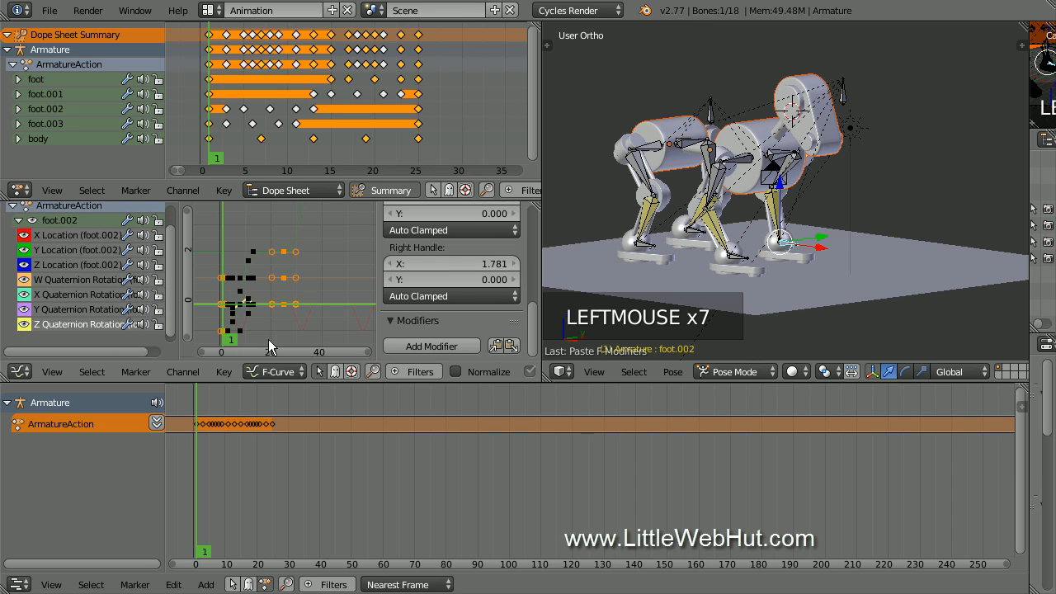
{"action": "left_click", "coordinate": [511, 348]}
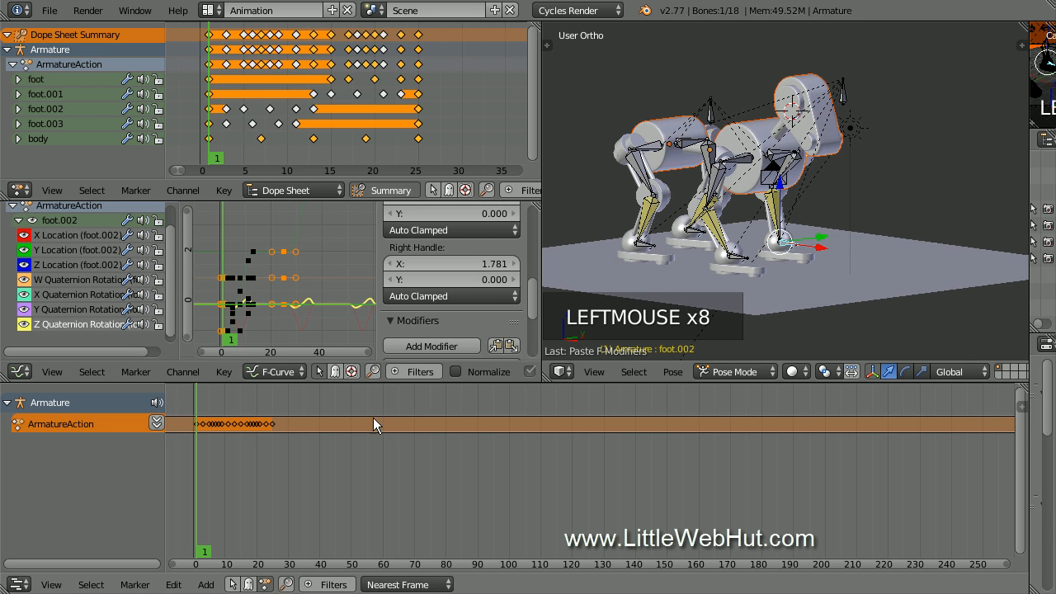
{"action": "left_click_drag", "start_coordinate": [193, 495], "coordinate": [202, 547]}
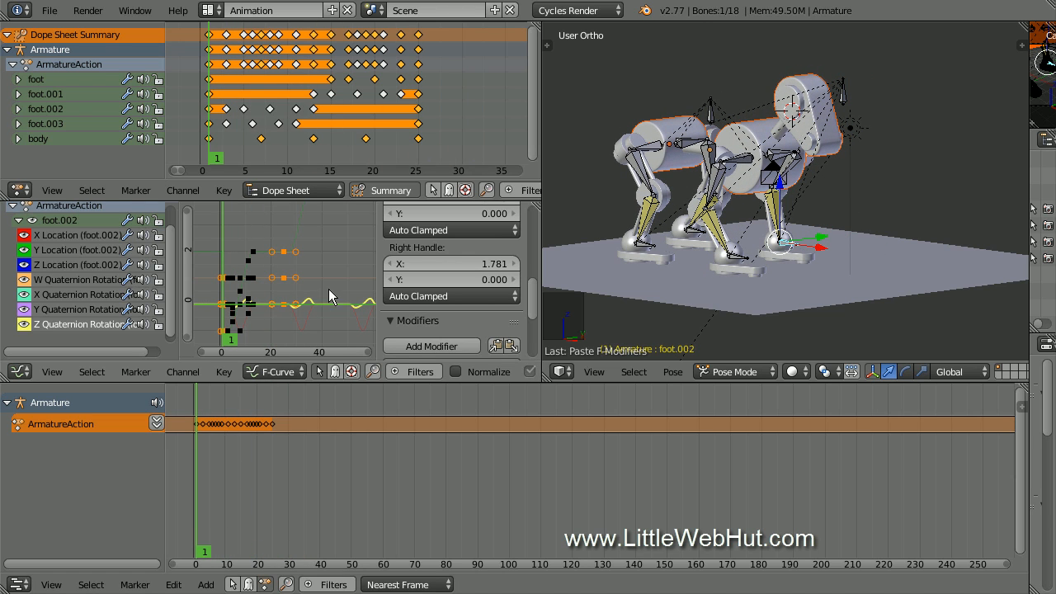
Hide the Graph Editor's properties, widen the 3D view and save the file
{"action": "key", "text": "n"}
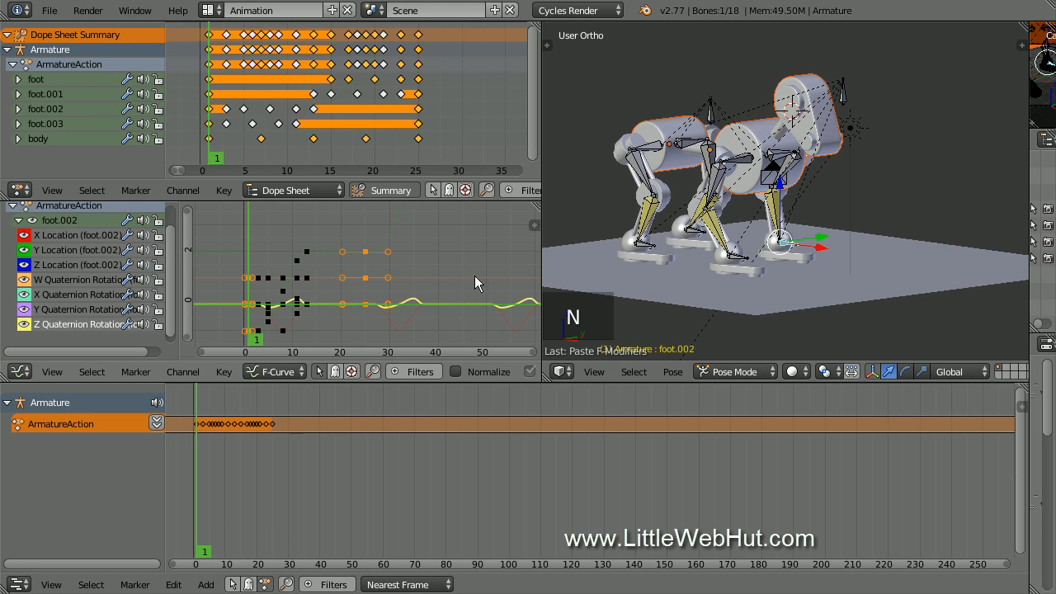
{"action": "left_click_drag", "start_coordinate": [540, 281], "coordinate": [377, 292]}
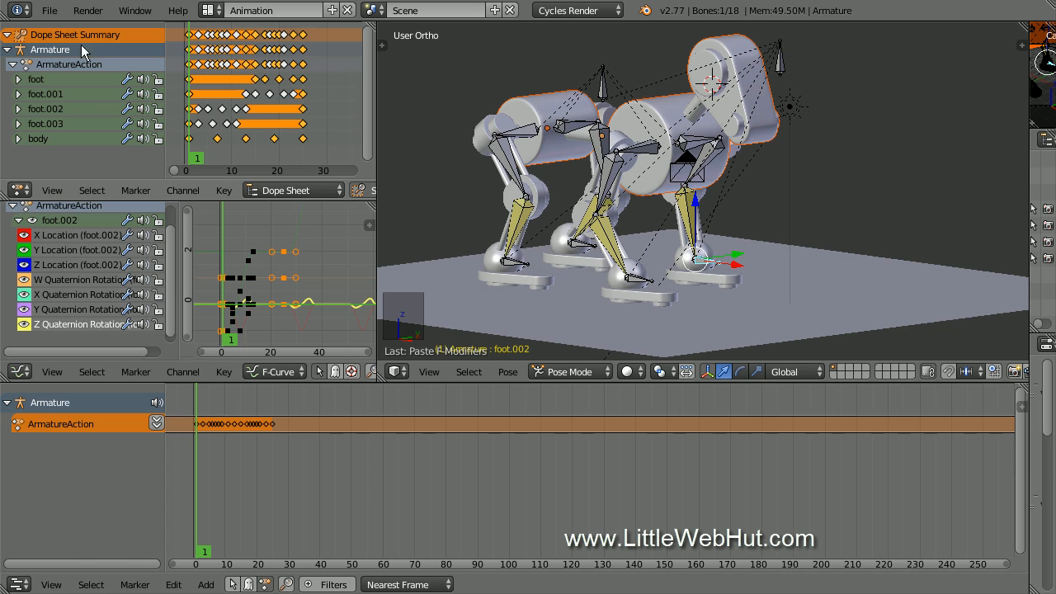
{"action": "left_click", "coordinate": [49, 11]}
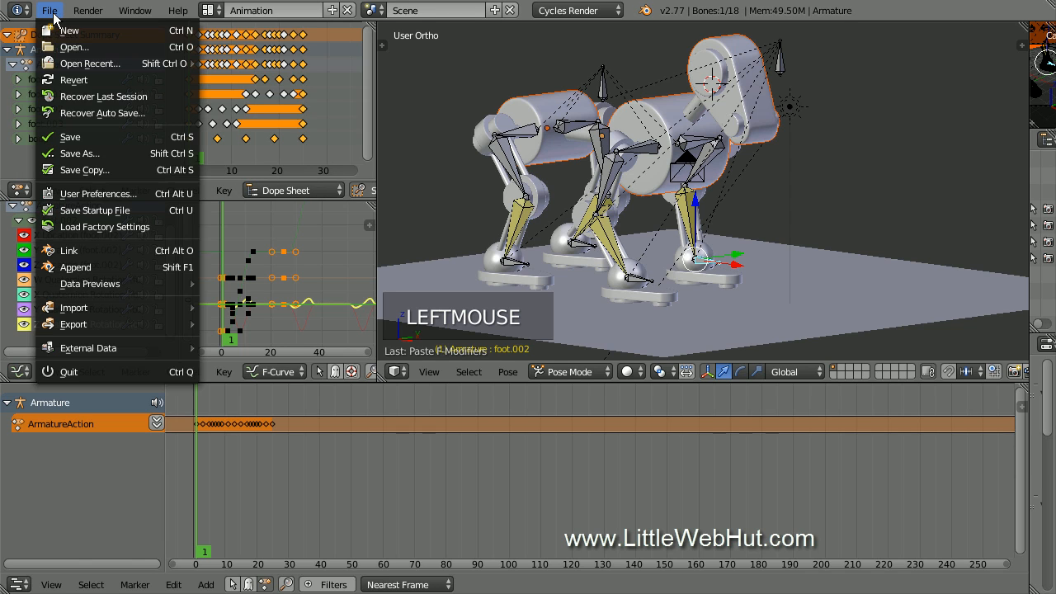
{"action": "left_click", "coordinate": [119, 142]}
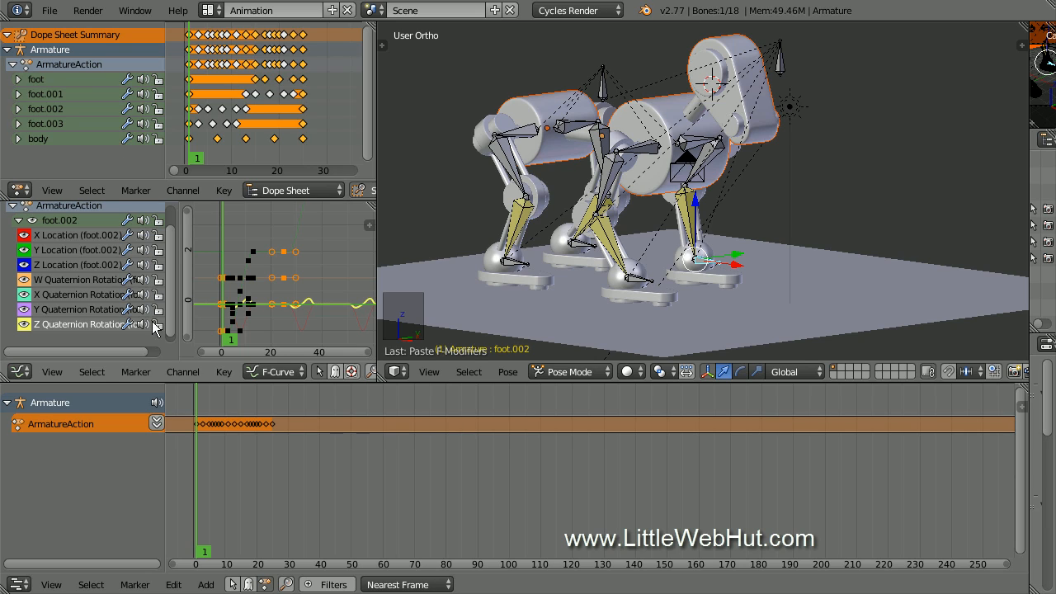
Push ArmatureAction down into an NLA strip, enter and exit tweak mode on it, and scrub to frame 46
{"action": "left_click", "coordinate": [159, 424]}
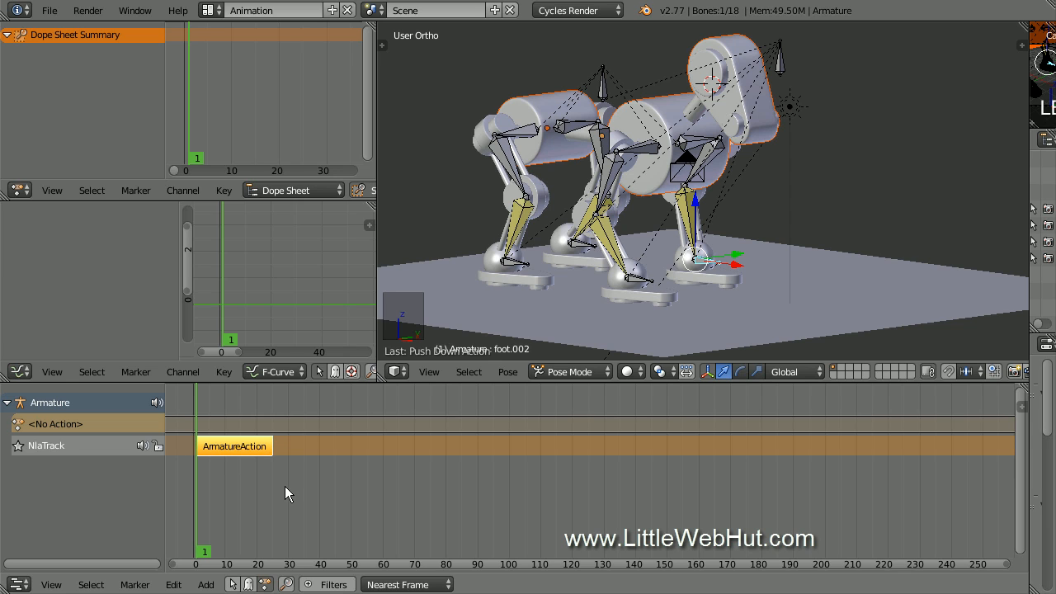
{"action": "key", "text": "Tab"}
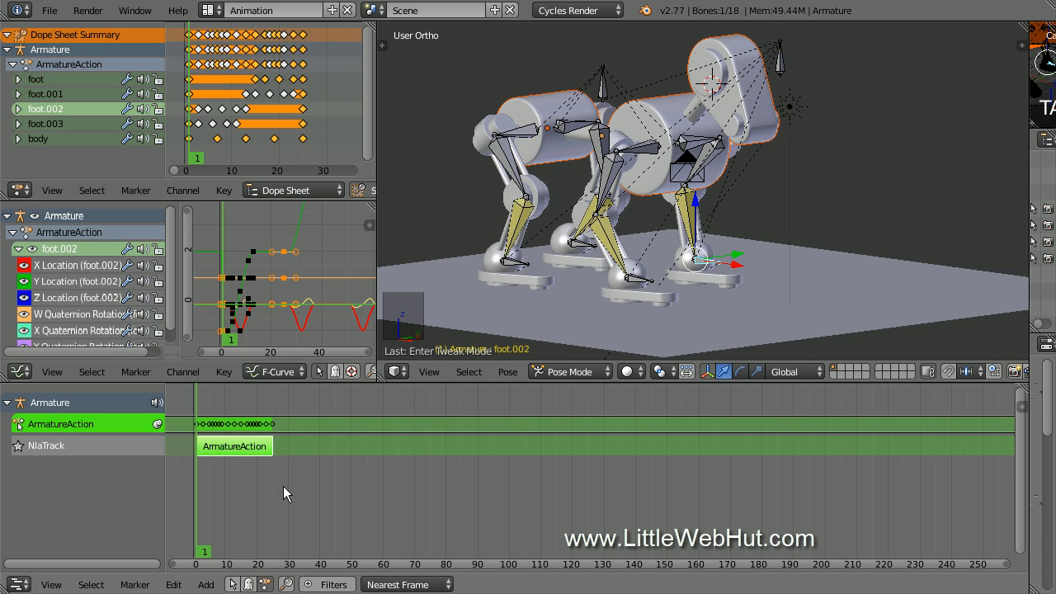
{"action": "key", "text": "Tab"}
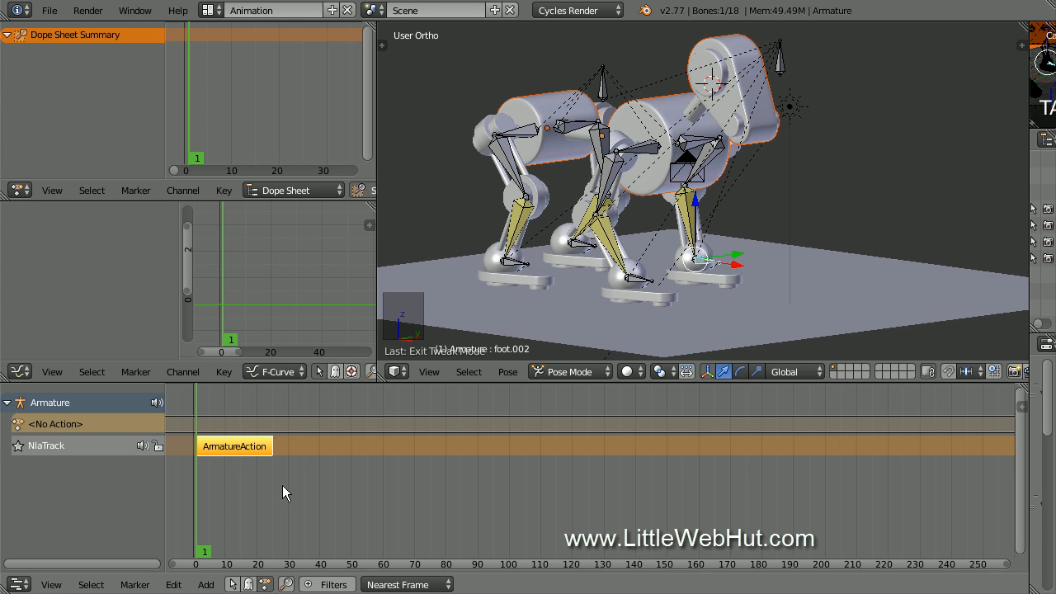
{"action": "left_click_drag", "start_coordinate": [198, 512], "coordinate": [339, 500]}
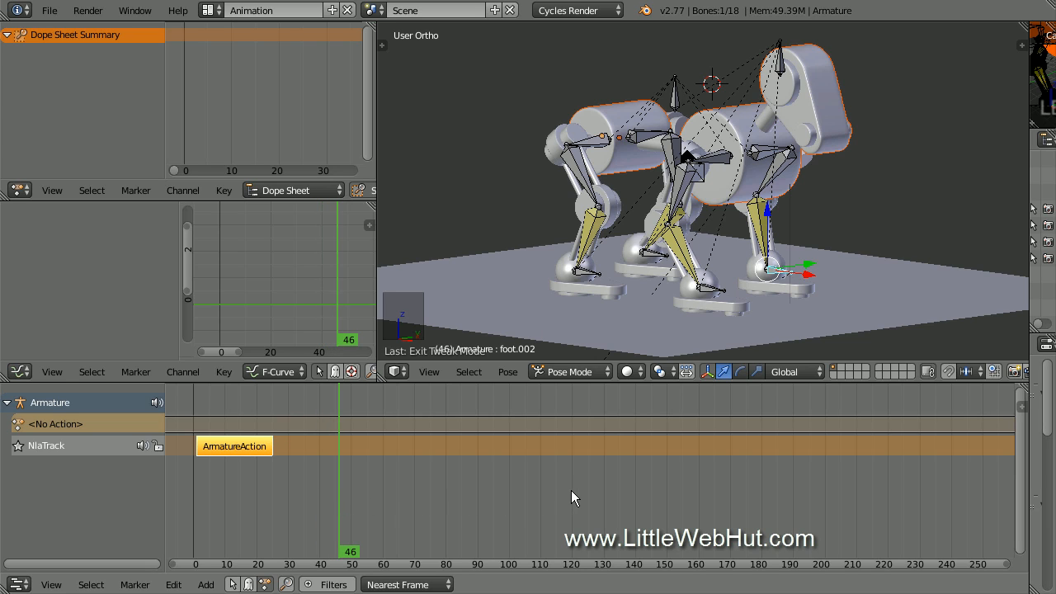
Show the NLA strip's properties and set its action extents' End Frame to 150
{"action": "key", "text": "n"}
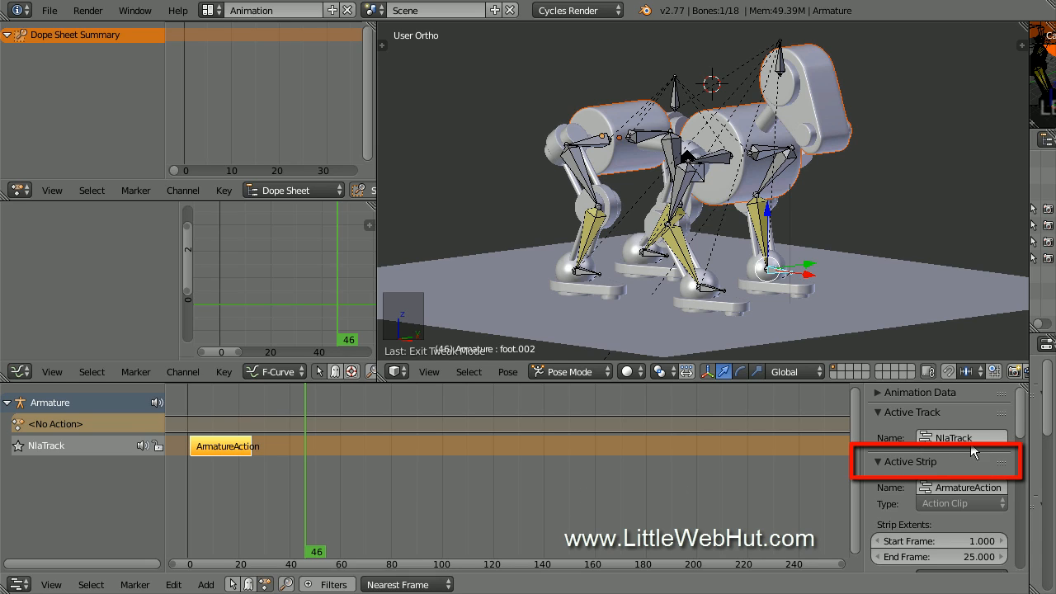
{"action": "left_click_drag", "start_coordinate": [1025, 421], "coordinate": [1017, 501]}
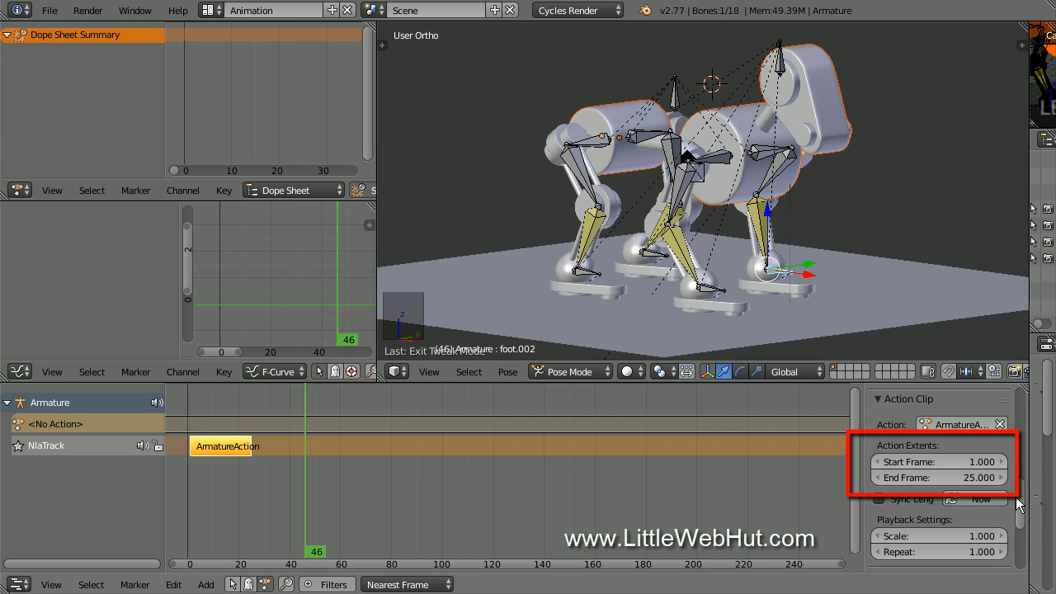
{"action": "left_click", "coordinate": [963, 477]}
{"action": "type", "text": "150"}
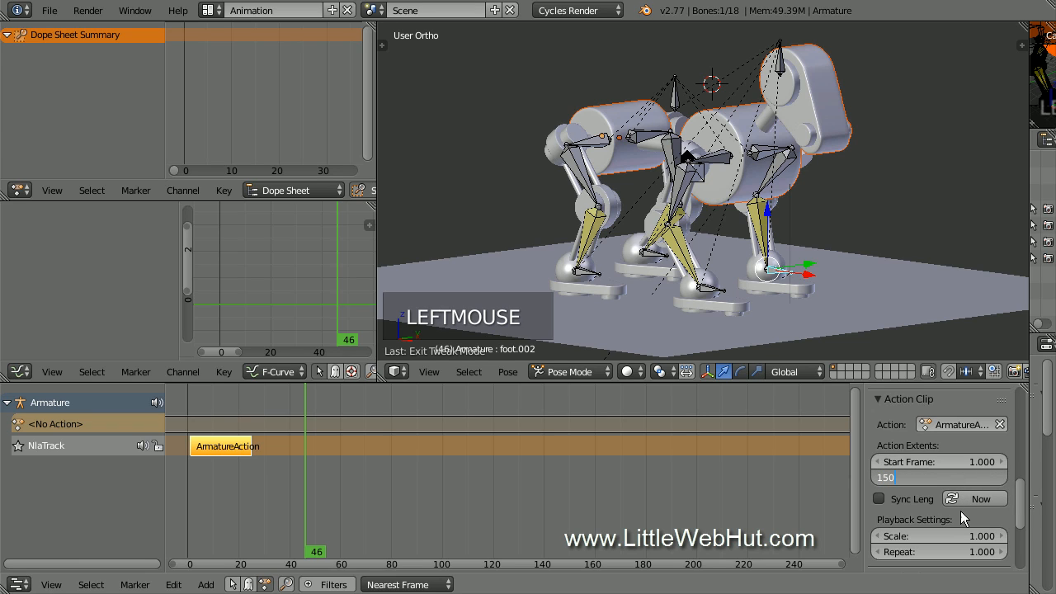
{"action": "key", "text": "Return"}
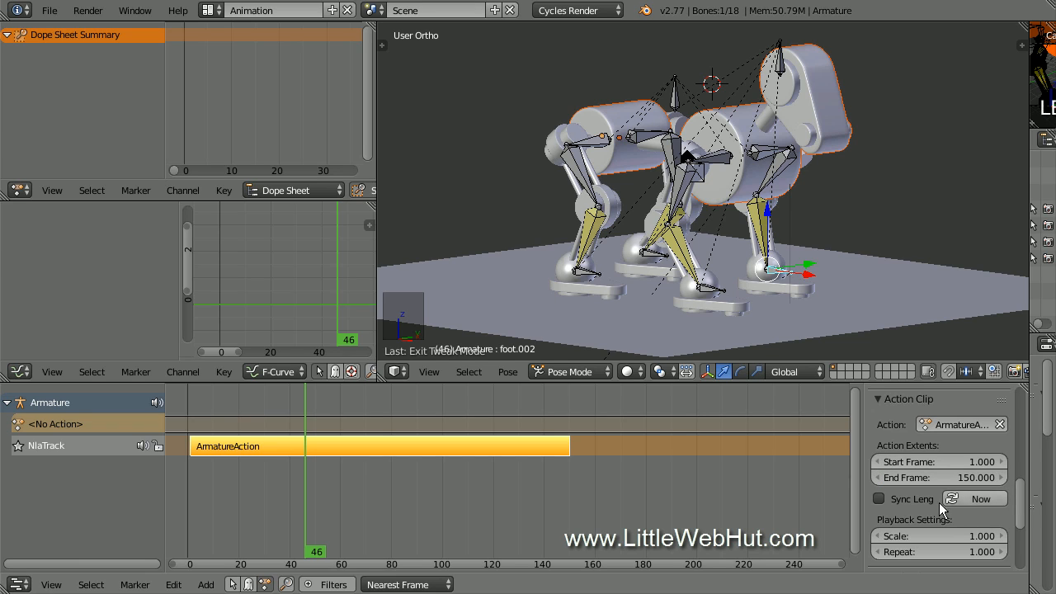
Scrub to frame 49, split the ArmatureAction strip there and move the second part to start at about frame 123
{"action": "left_click_drag", "start_coordinate": [306, 520], "coordinate": [211, 518]}
{"action": "left_click_drag", "start_coordinate": [236, 524], "coordinate": [313, 519]}
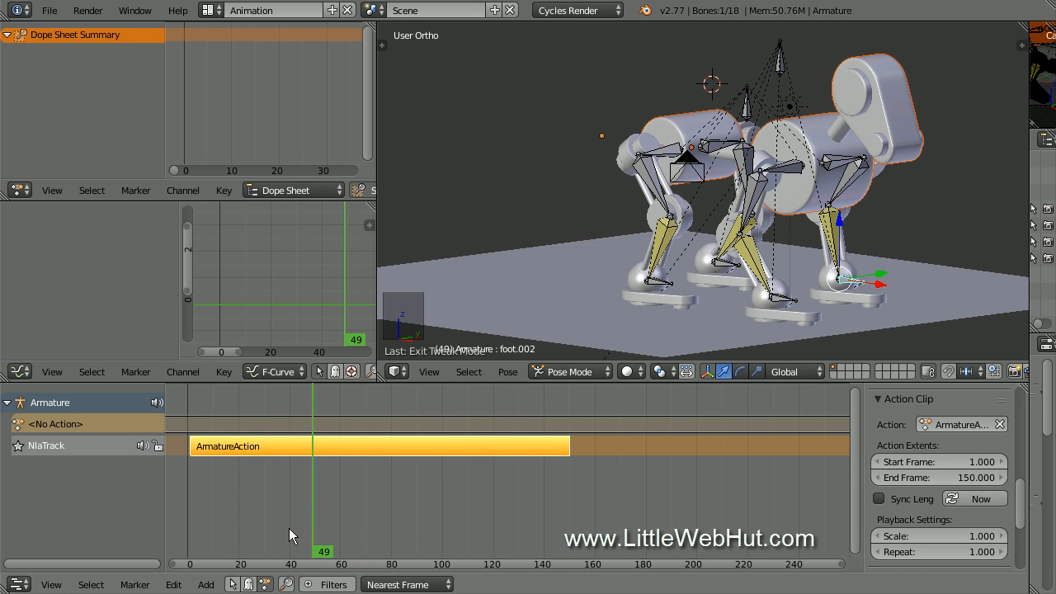
{"action": "left_click", "coordinate": [169, 585]}
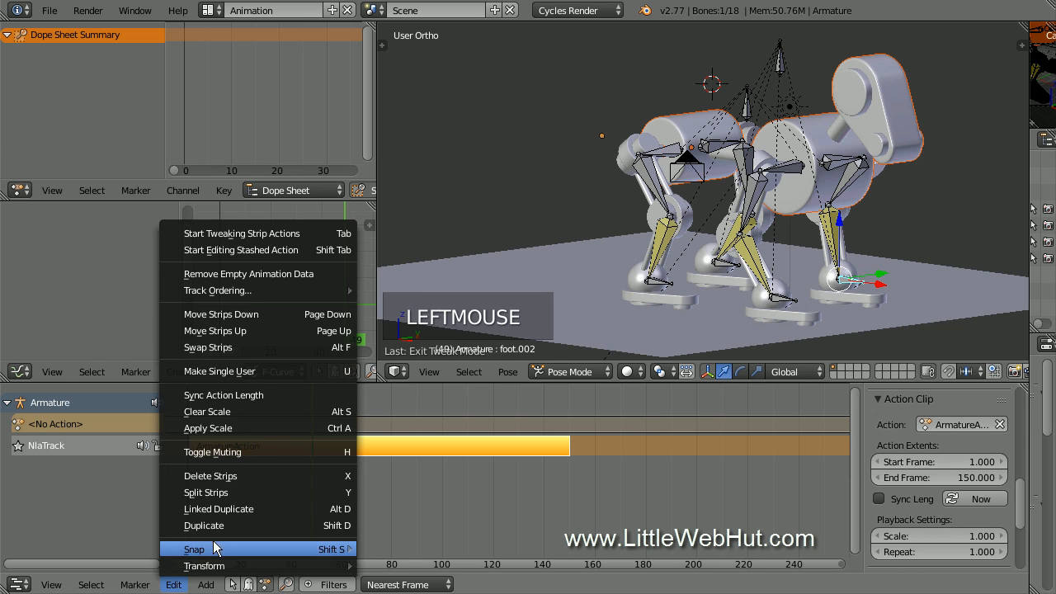
{"action": "left_click", "coordinate": [270, 493]}
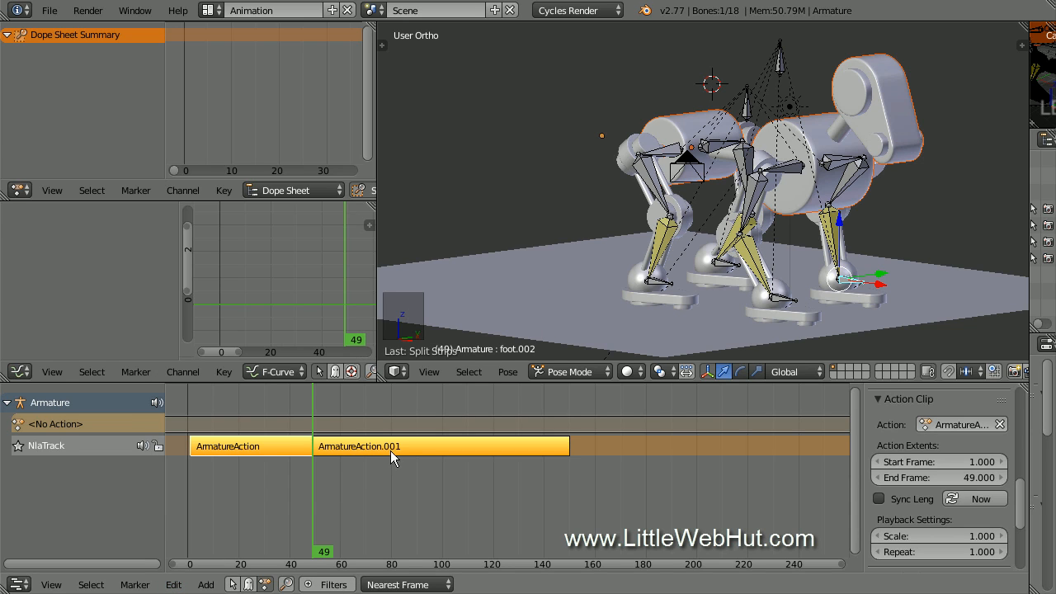
{"action": "right_click_drag", "start_coordinate": [393, 447], "coordinate": [579, 451]}
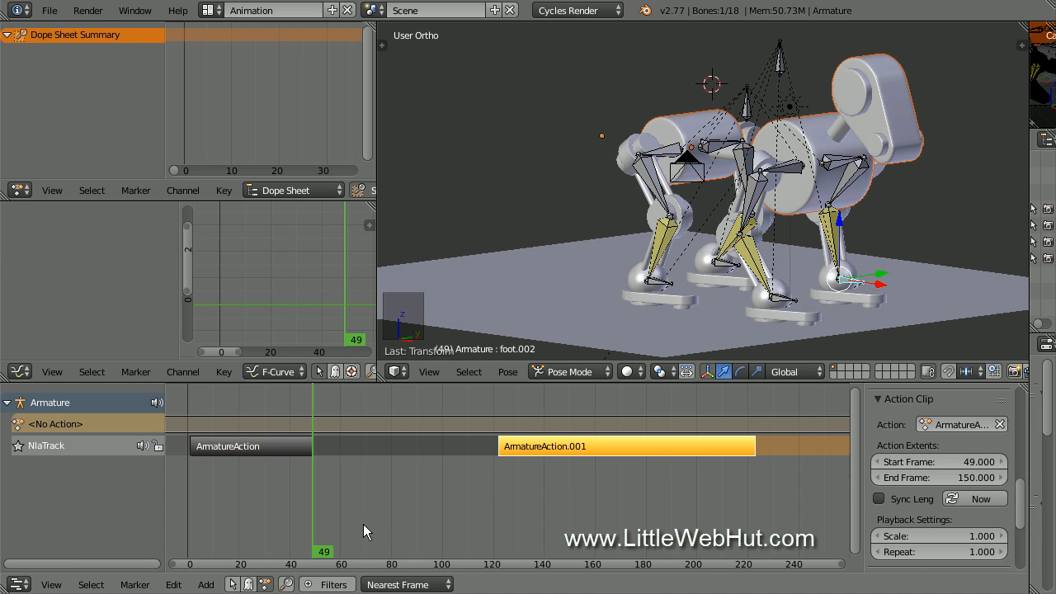
Keep the playhead at frame 49 and add foot, foot.001 and foot.003 to the bone selection
{"action": "mouse_move", "coordinate": [312, 526]}
{"action": "left_mouse_down"}
{"action": "mouse_move", "coordinate": [216, 538]}
{"action": "mouse_move", "coordinate": [537, 531]}
{"action": "mouse_move", "coordinate": [643, 542]}
{"action": "mouse_move", "coordinate": [482, 515]}
{"action": "mouse_move", "coordinate": [336, 511]}
{"action": "mouse_move", "coordinate": [312, 521]}
{"action": "left_mouse_up"}
{"action": "right_click", "coordinate": [781, 300], "text": "shift"}
{"action": "right_click", "coordinate": [657, 282], "text": "shift"}
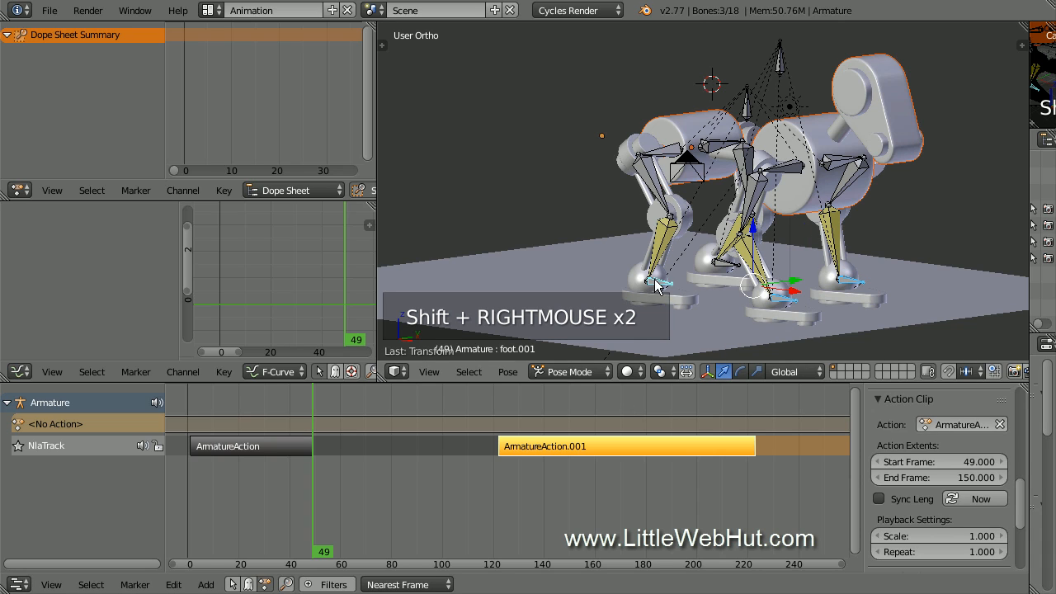
{"action": "right_click", "coordinate": [724, 267], "text": "shift"}
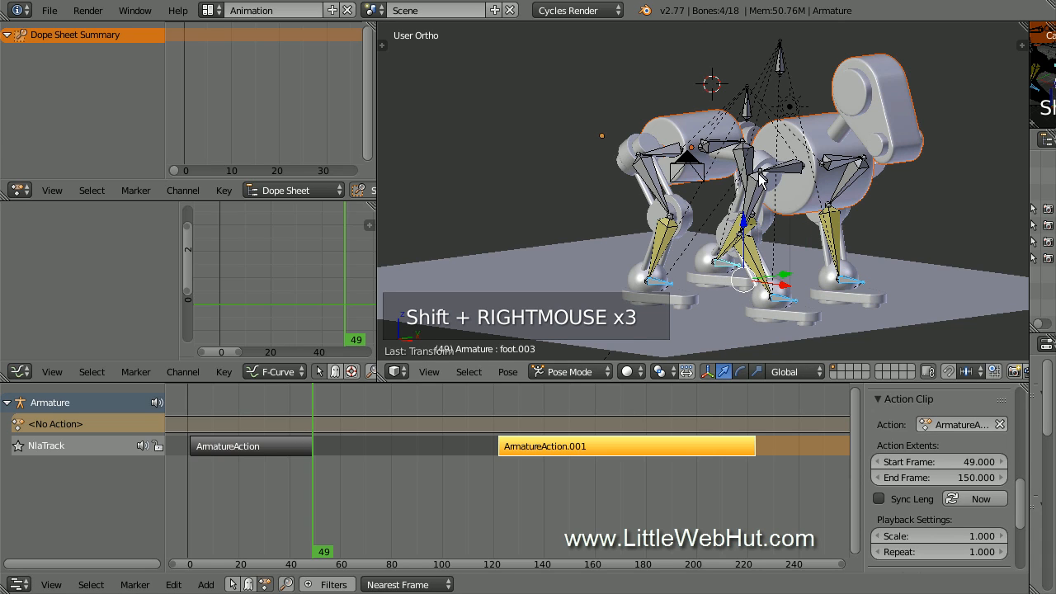
Add the body bone to the selected foot bones and insert a LocRot keyframe for all five at frame 49
{"action": "right_click", "coordinate": [748, 113], "text": "shift"}
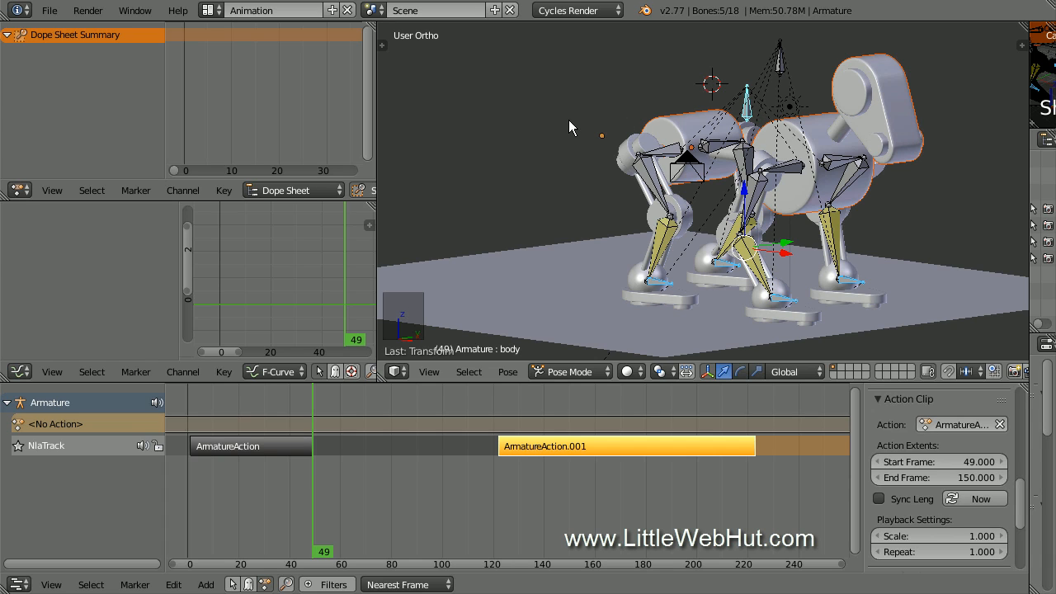
{"action": "key", "text": "i"}
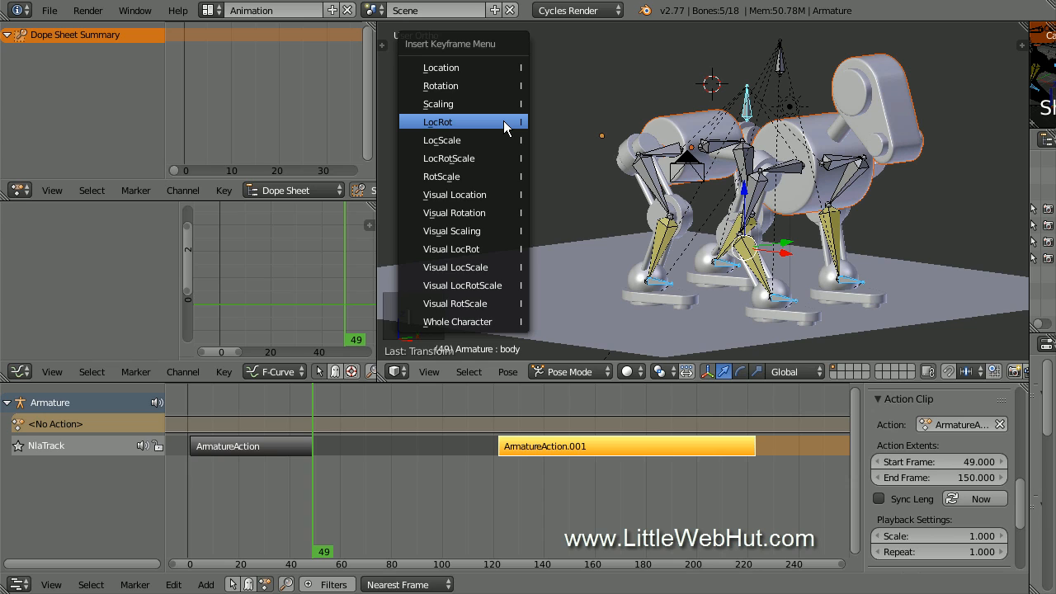
{"action": "left_click", "coordinate": [504, 122]}
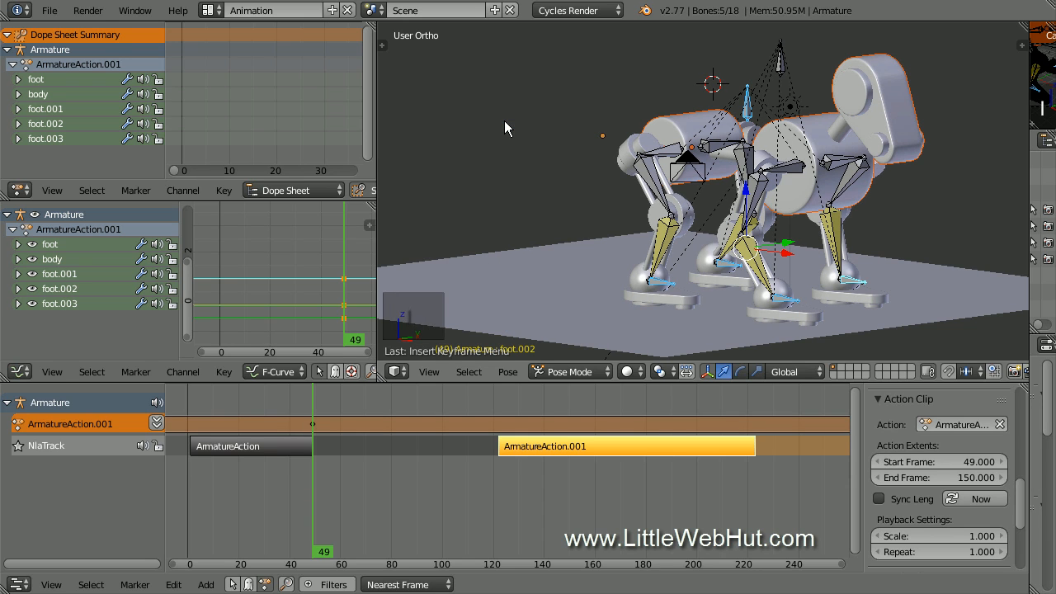
{"action": "middle_click_drag", "start_coordinate": [288, 117], "coordinate": [172, 117]}
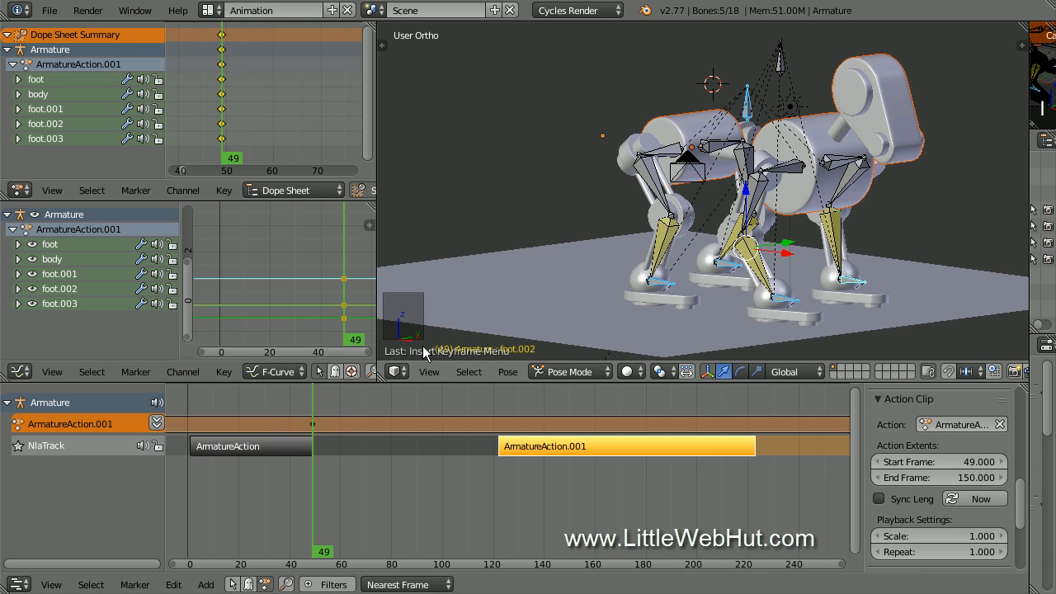
In front view, rotate only the body bone -40° about the global Y axis at frame 54
{"action": "key", "text": "KP_1"}
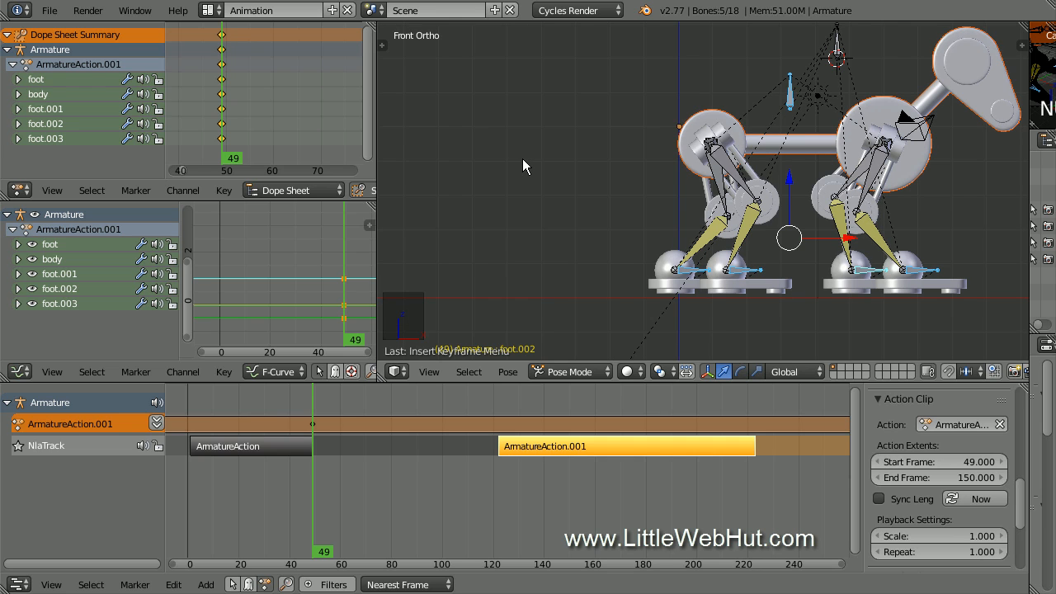
{"action": "middle_click_drag", "start_coordinate": [522, 162], "coordinate": [523, 226], "text": "shift"}
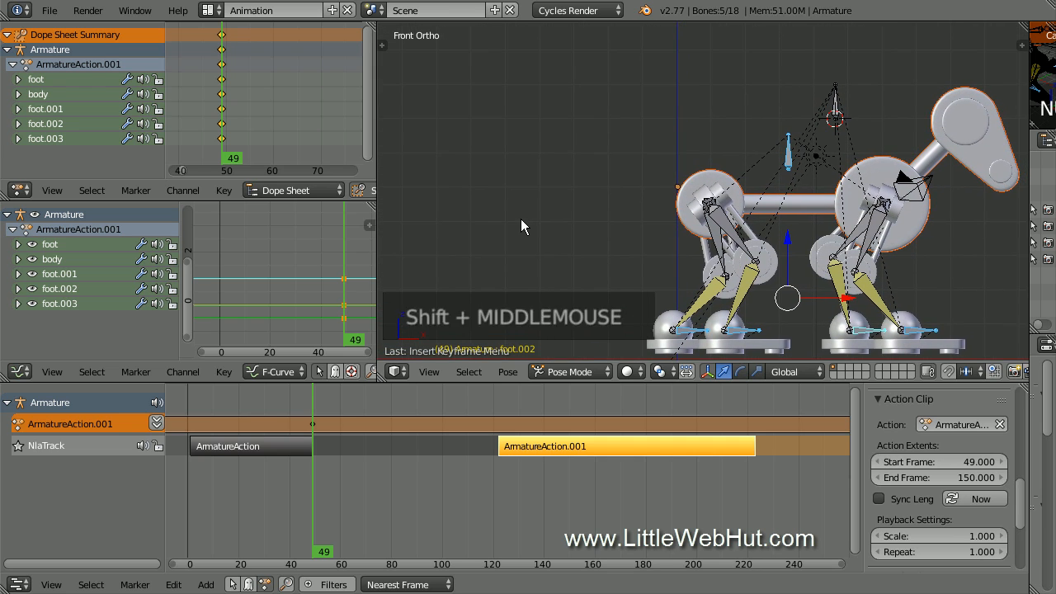
{"action": "right_click", "coordinate": [786, 161]}
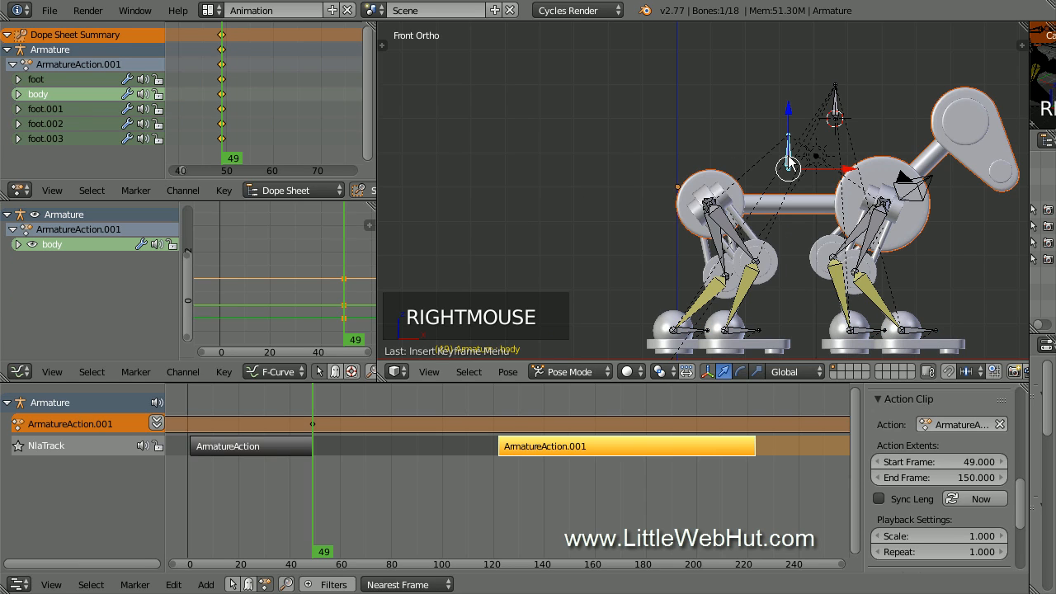
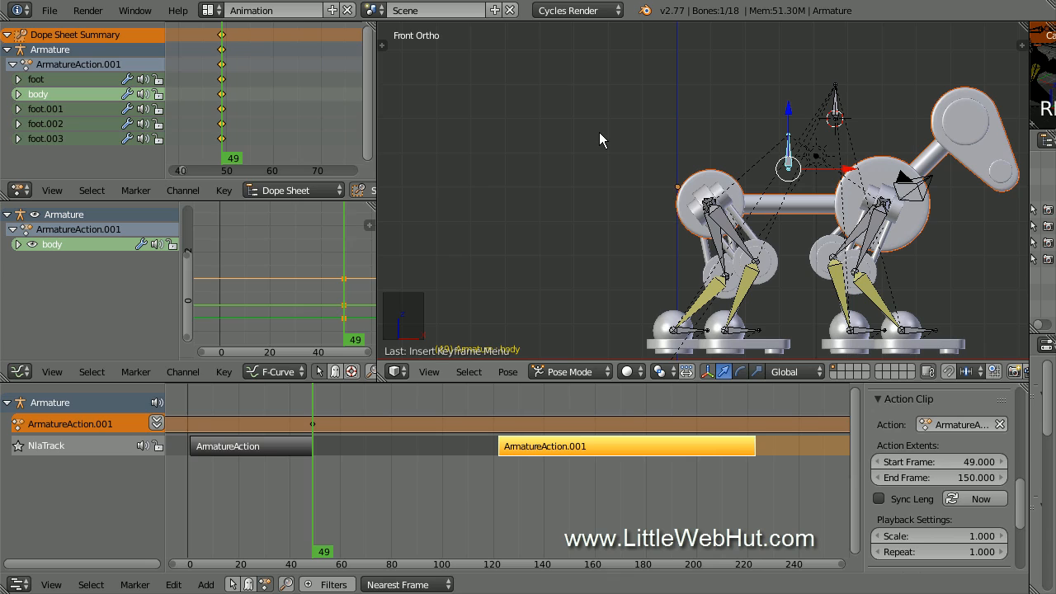
{"action": "key", "text": "Right"}
{"action": "key", "text": "Right"}
{"action": "key", "text": "Right"}
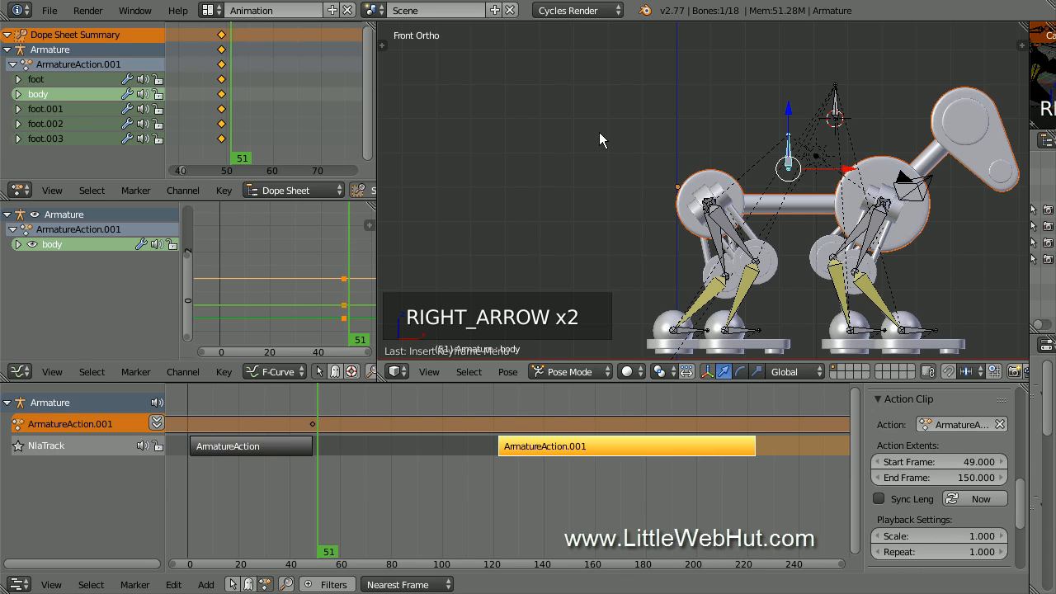
{"action": "key", "text": "Right"}
{"action": "key", "text": "Right"}
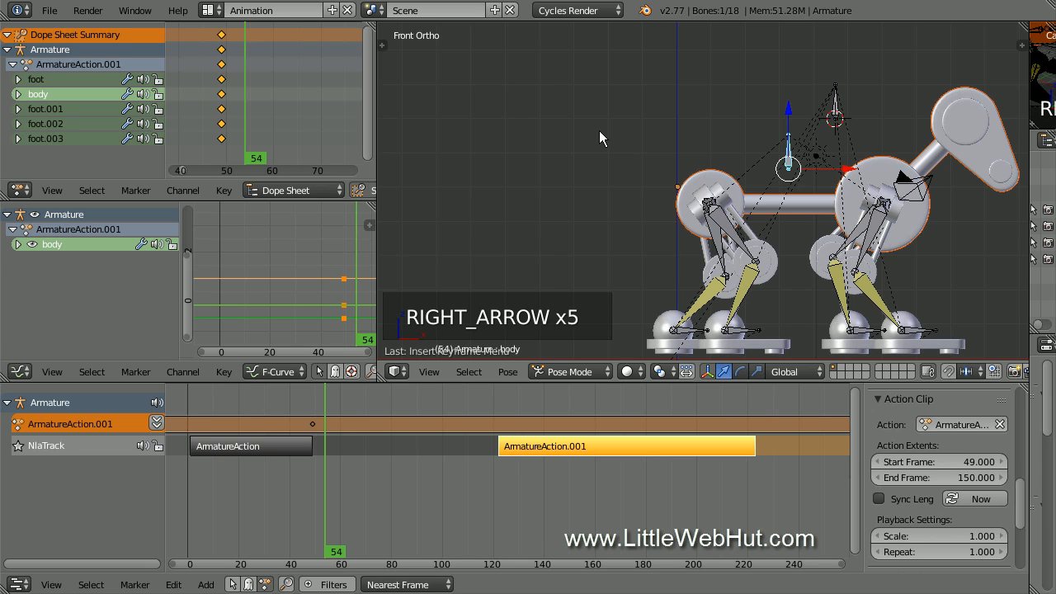
{"action": "key", "text": "r"}
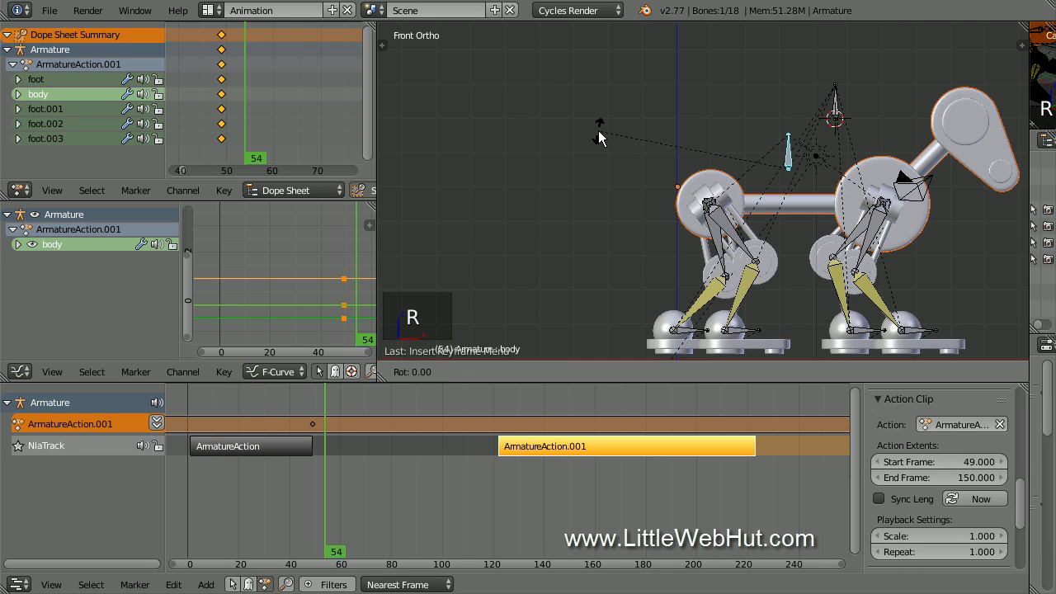
{"action": "type", "text": "y"}
{"action": "type", "text": "-40"}
{"action": "key", "text": "Return"}
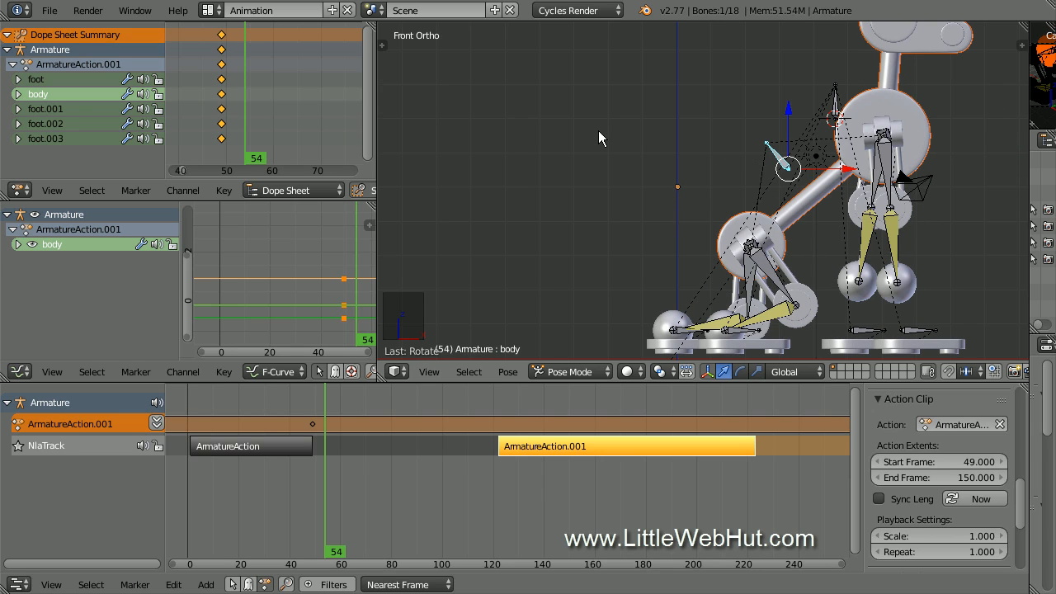
Move the body bone -3 along the global X axis and insert a LocRot keyframe for it at frame 54
{"action": "key", "text": "g"}
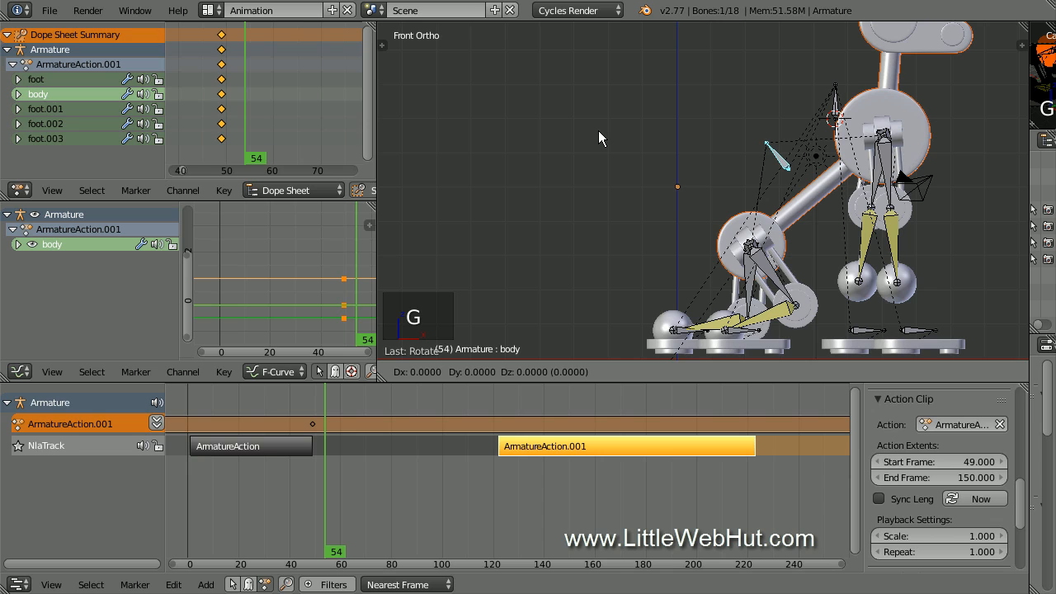
{"action": "type", "text": "x-1"}
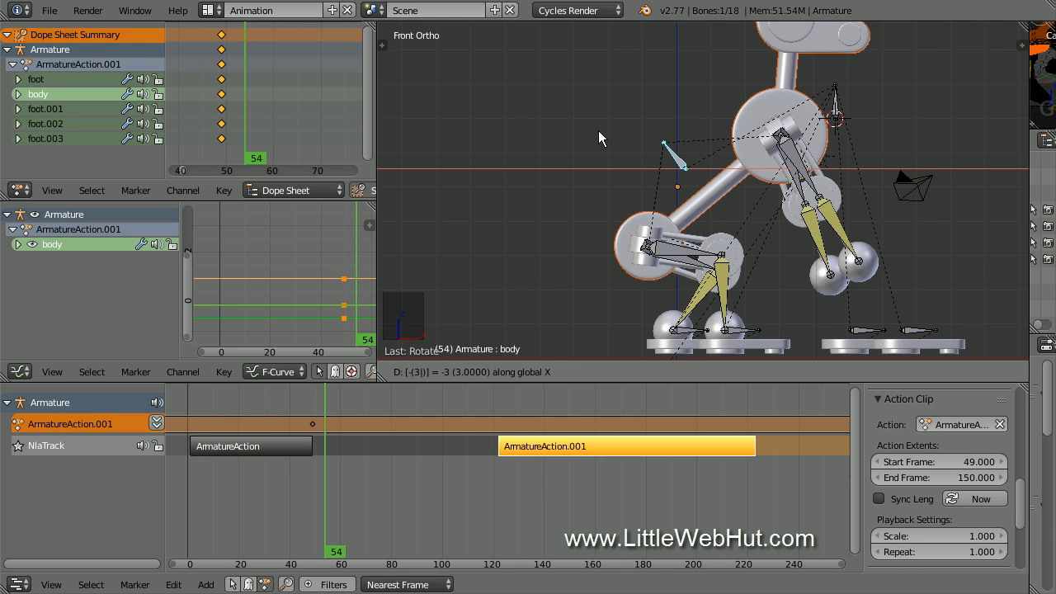
{"action": "key", "text": "Return"}
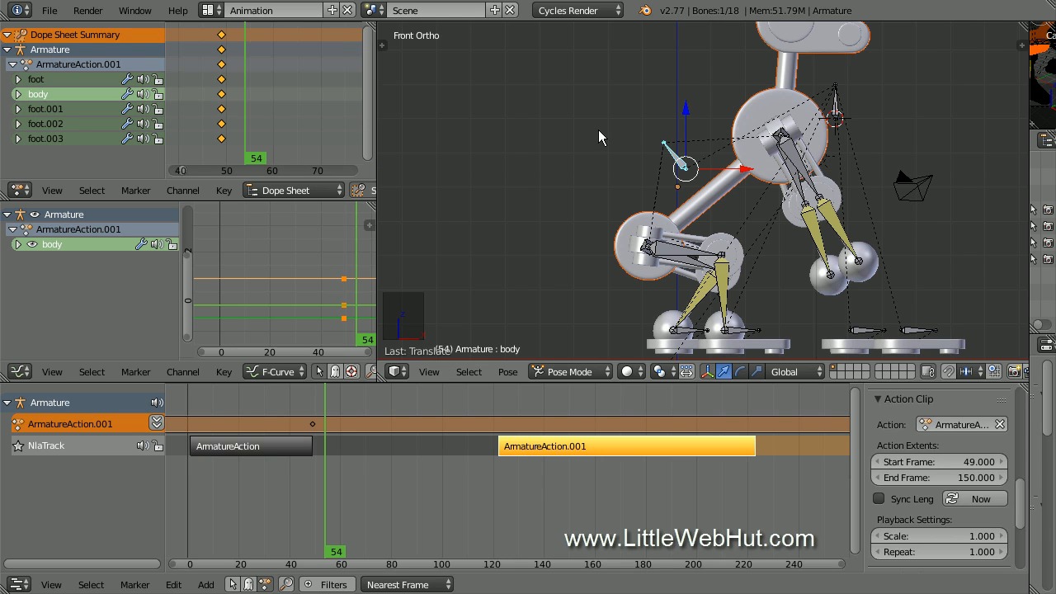
{"action": "key", "text": "i"}
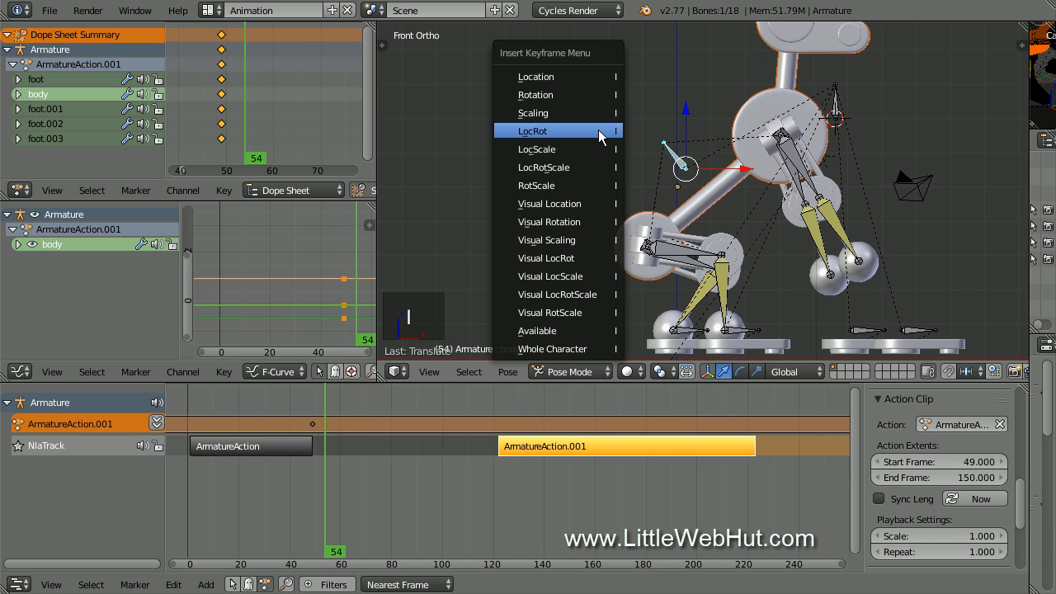
{"action": "left_click", "coordinate": [599, 134]}
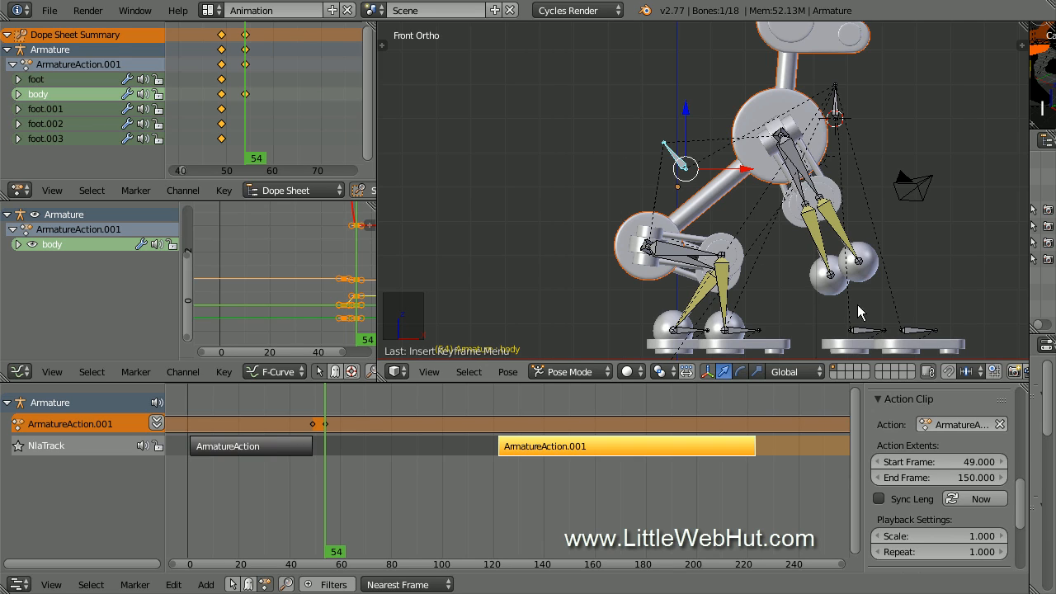
Move the two front foot bones, foot and foot.002, 3 along global Z and -0.5 along global X
{"action": "right_click", "coordinate": [918, 329]}
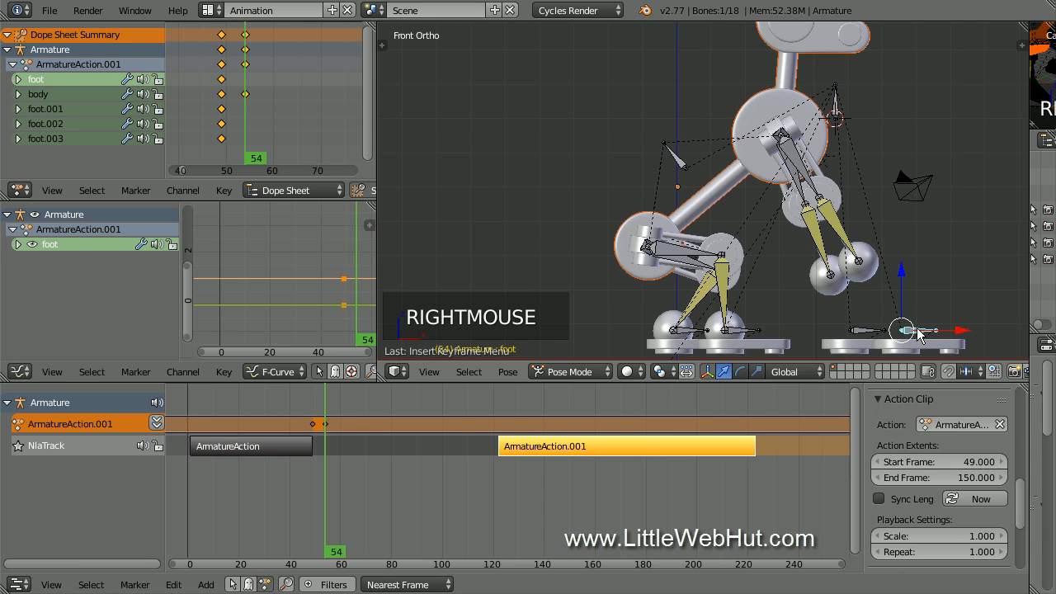
{"action": "right_click", "coordinate": [866, 337], "text": "shift"}
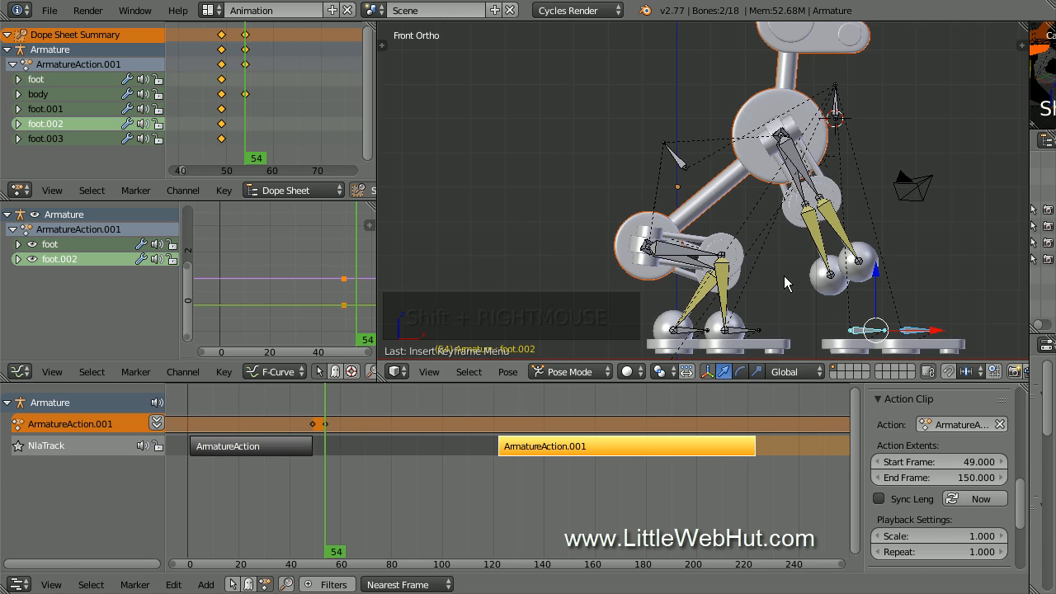
{"action": "key", "text": "g"}
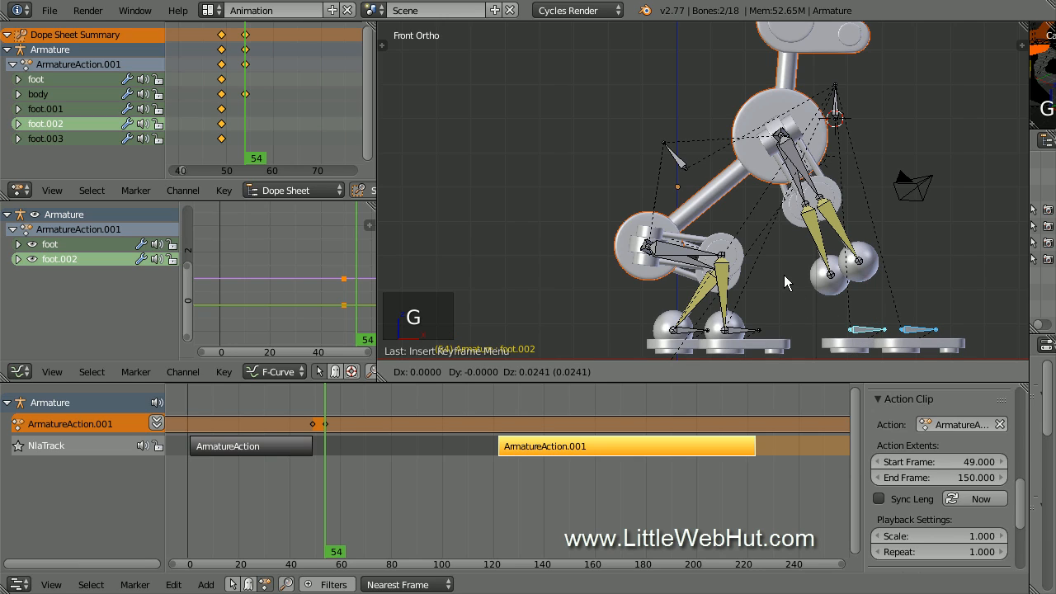
{"action": "type", "text": "z"}
{"action": "type", "text": "3"}
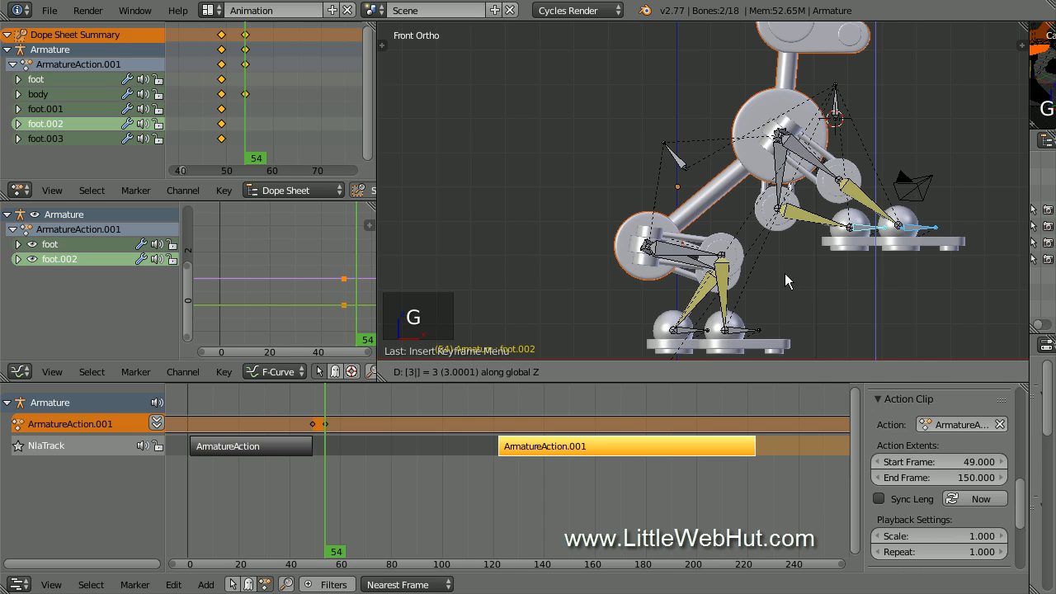
{"action": "key", "text": "Return"}
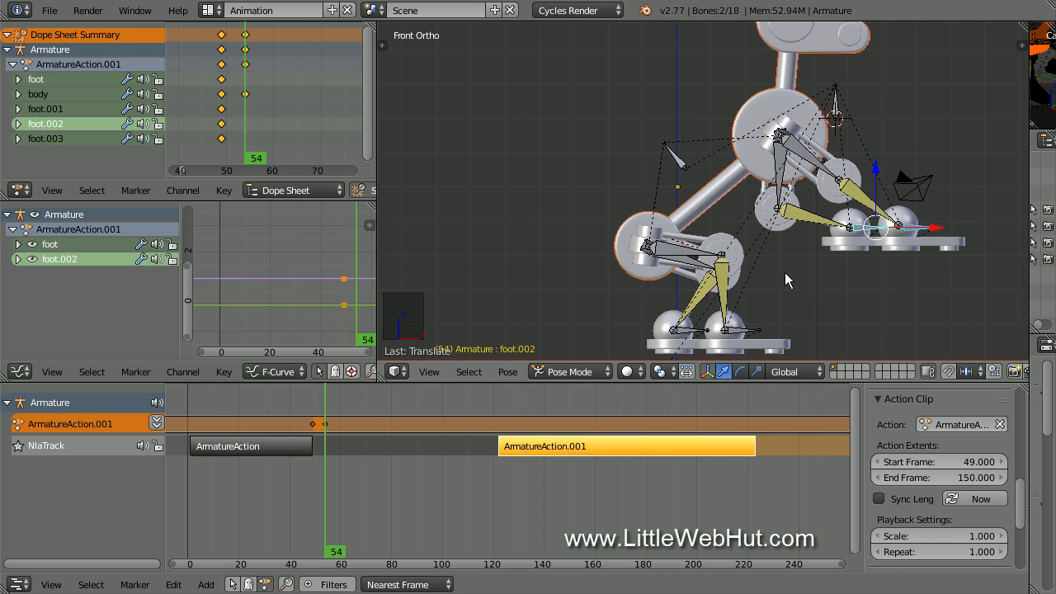
{"action": "key", "text": "g"}
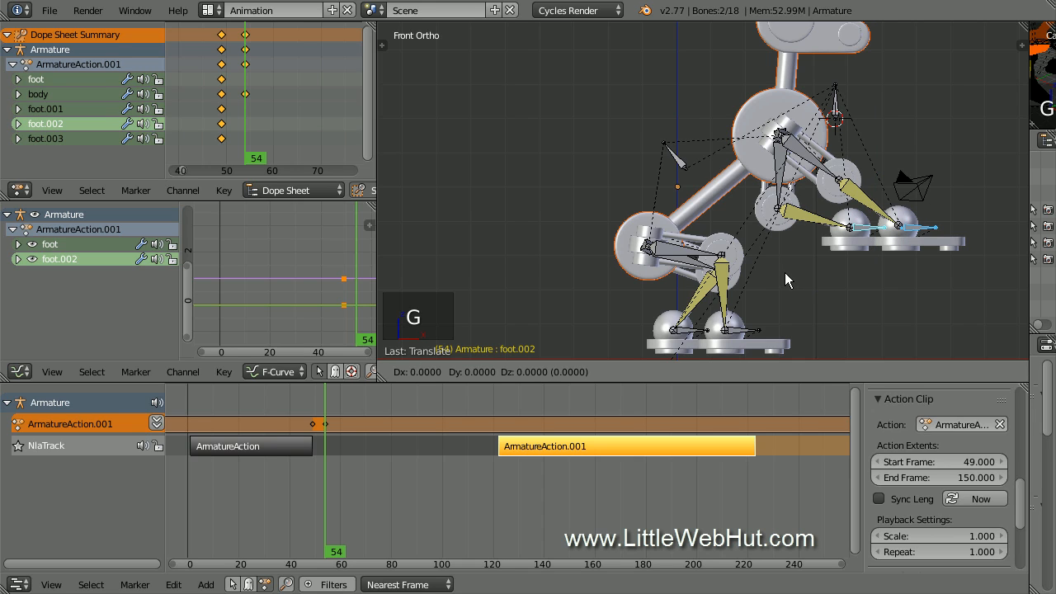
{"action": "type", "text": "x-.5"}
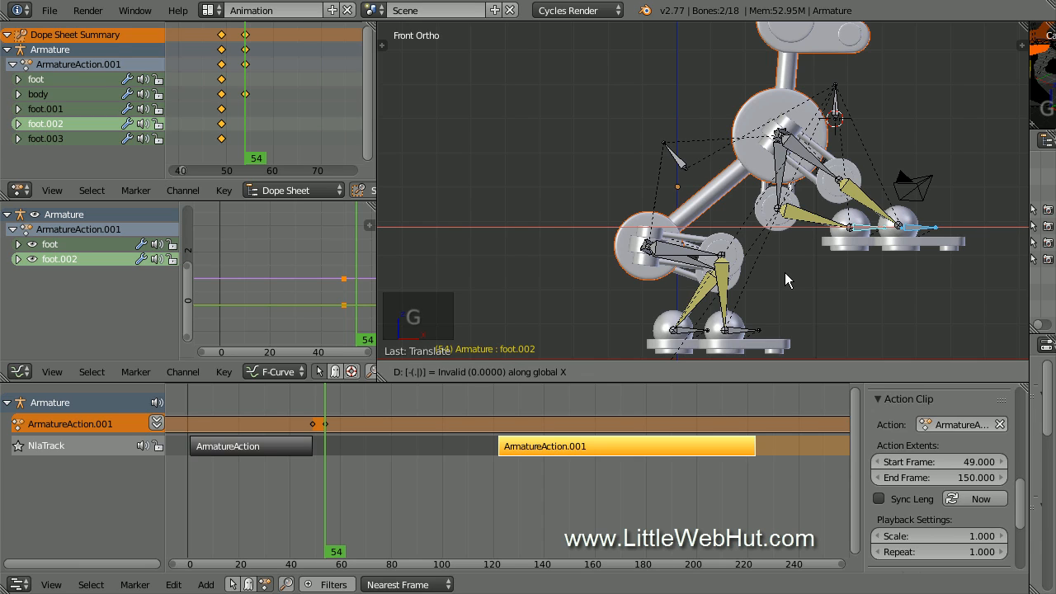
{"action": "key", "text": "Return"}
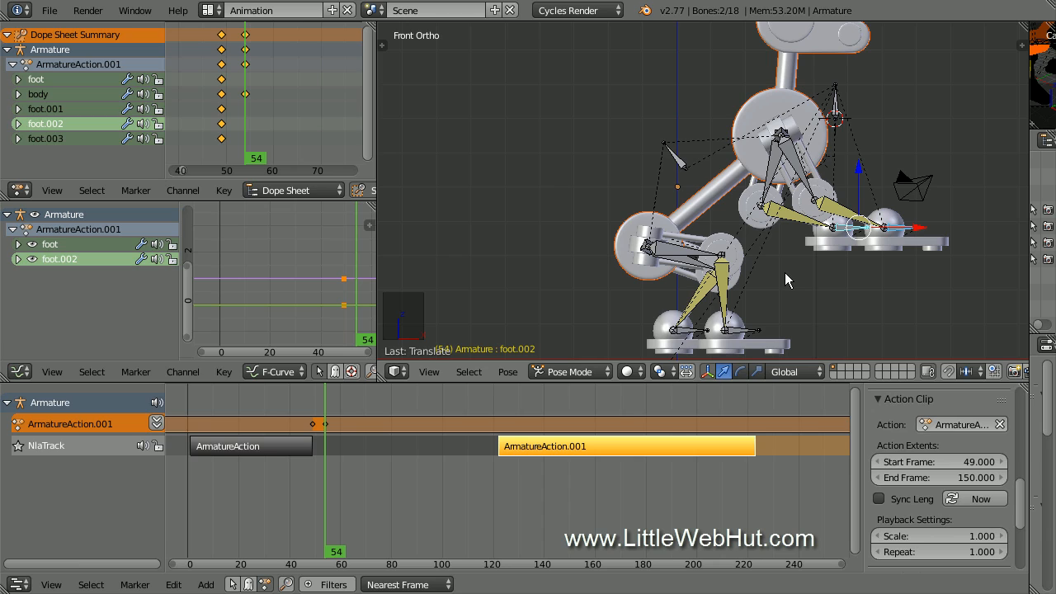
Rotate the two front foot bones -70° about global Y and insert a LocRot keyframe for them at frame 54
{"action": "key", "text": "r"}
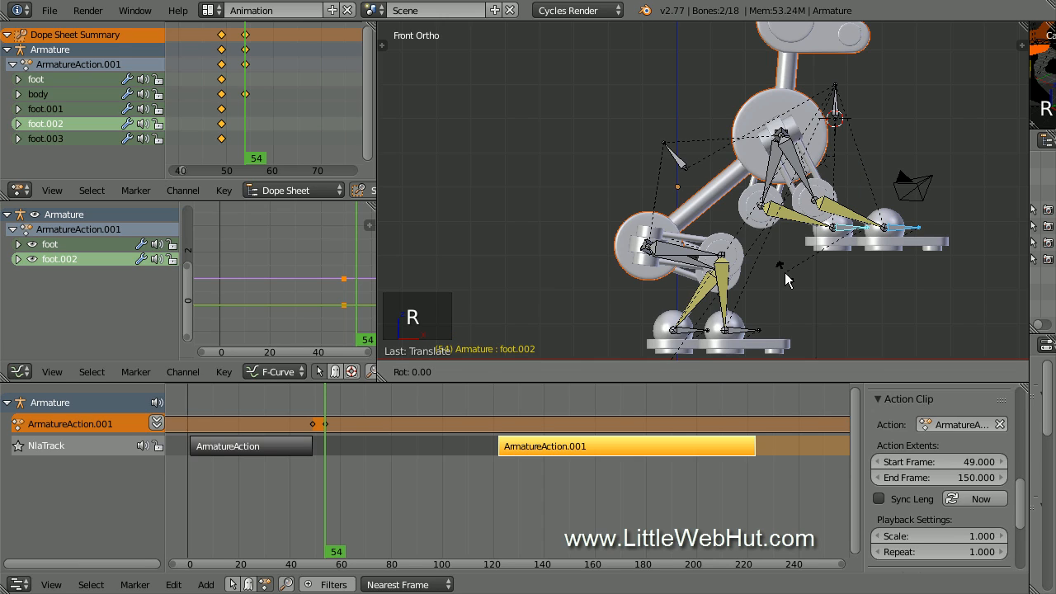
{"action": "type", "text": "y"}
{"action": "type", "text": "-7"}
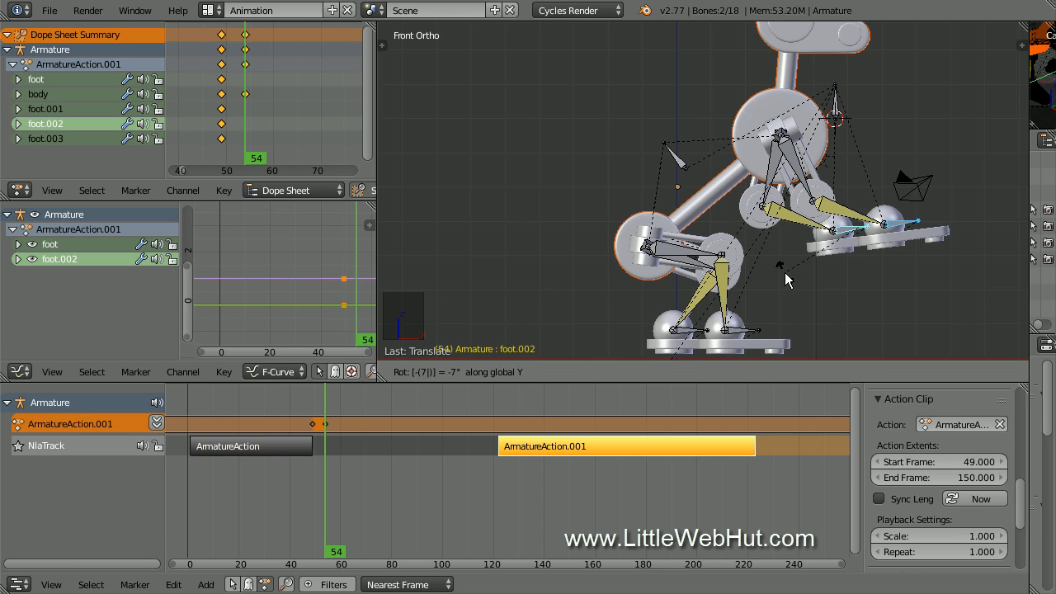
{"action": "type", "text": "0"}
{"action": "key", "text": "Return"}
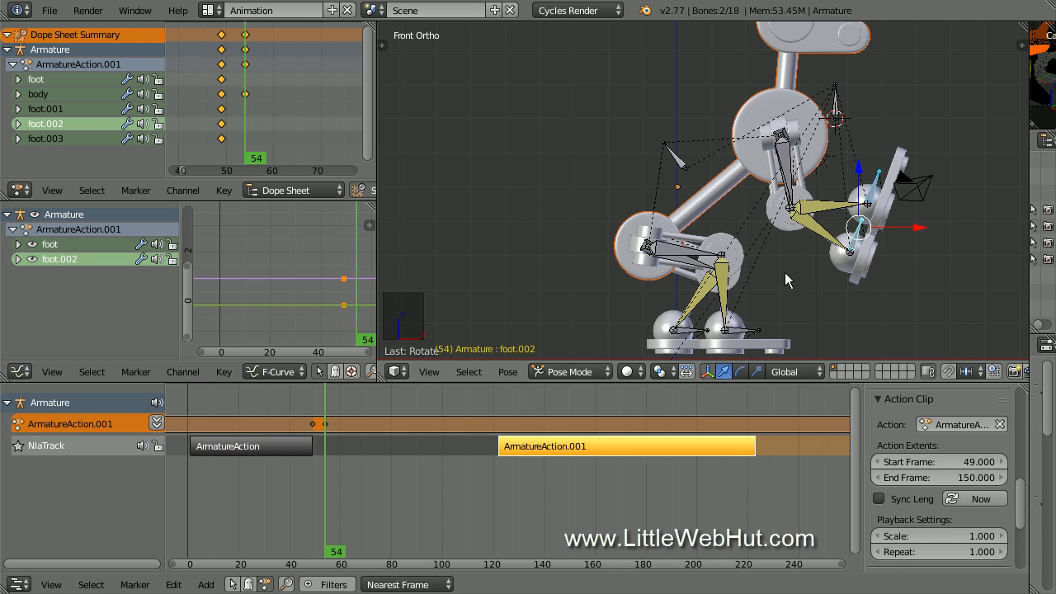
{"action": "key", "text": "i"}
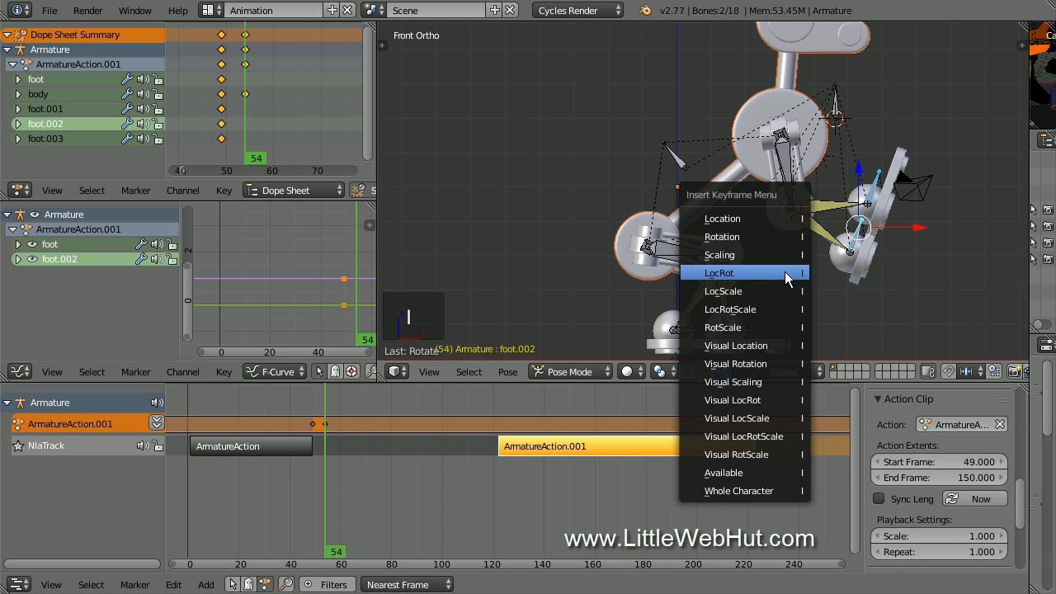
{"action": "left_click", "coordinate": [783, 273]}
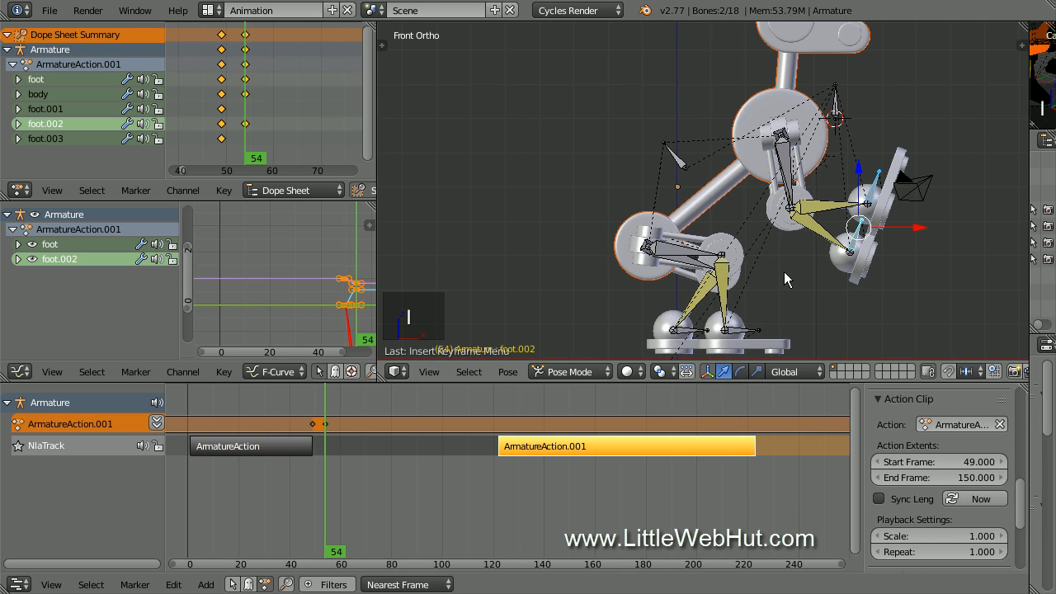
Advance to frame 59 and rotate only the body bone -20° about the global Y axis
{"action": "key", "text": "Right"}
{"action": "key", "text": "Right"}
{"action": "key", "text": "Right"}
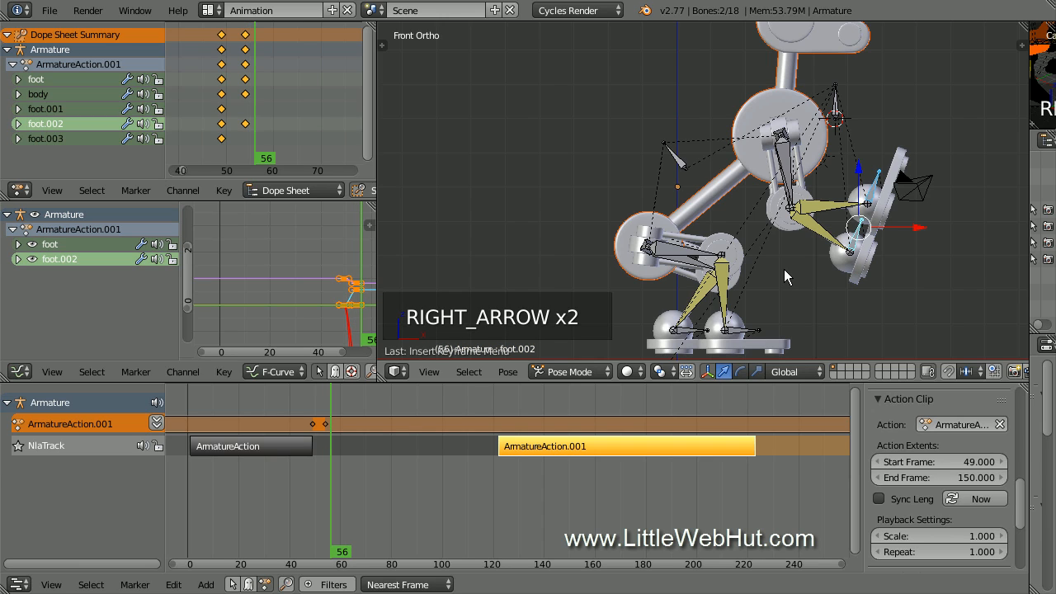
{"action": "key", "text": "Right"}
{"action": "key", "text": "Right"}
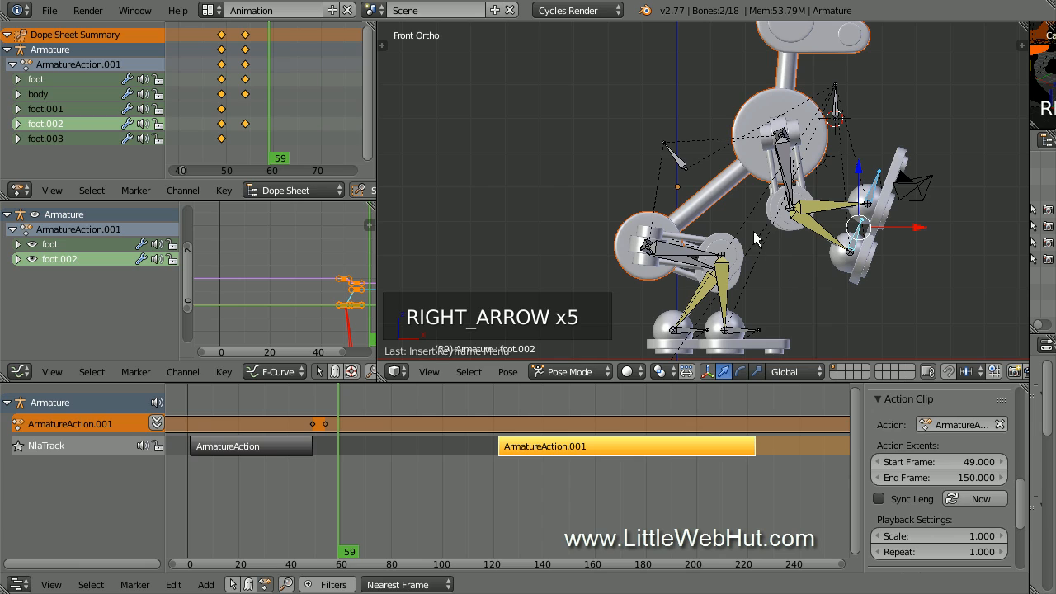
{"action": "right_click", "coordinate": [678, 160]}
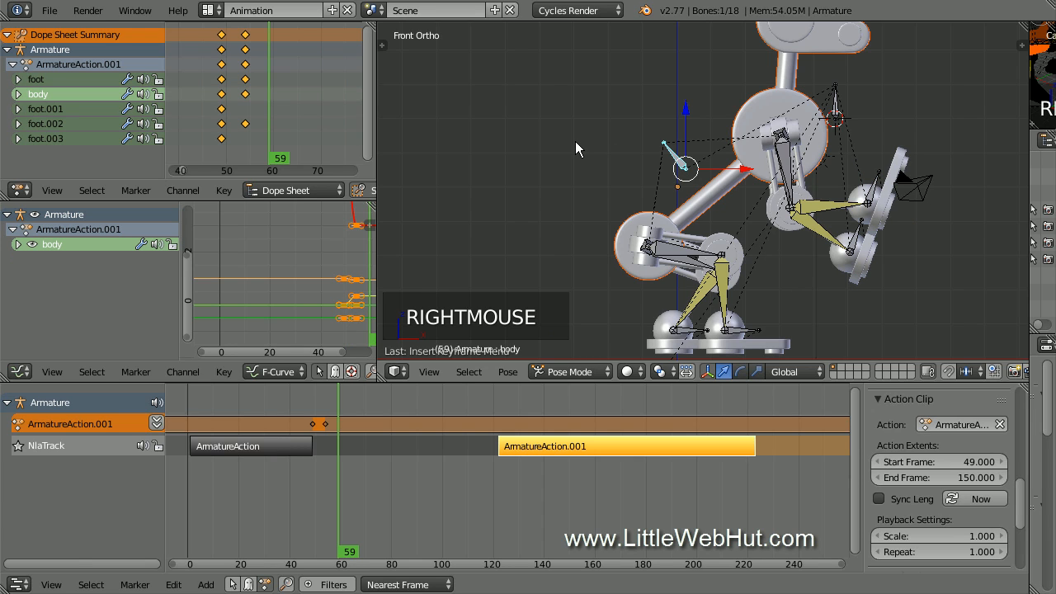
{"action": "key", "text": "r"}
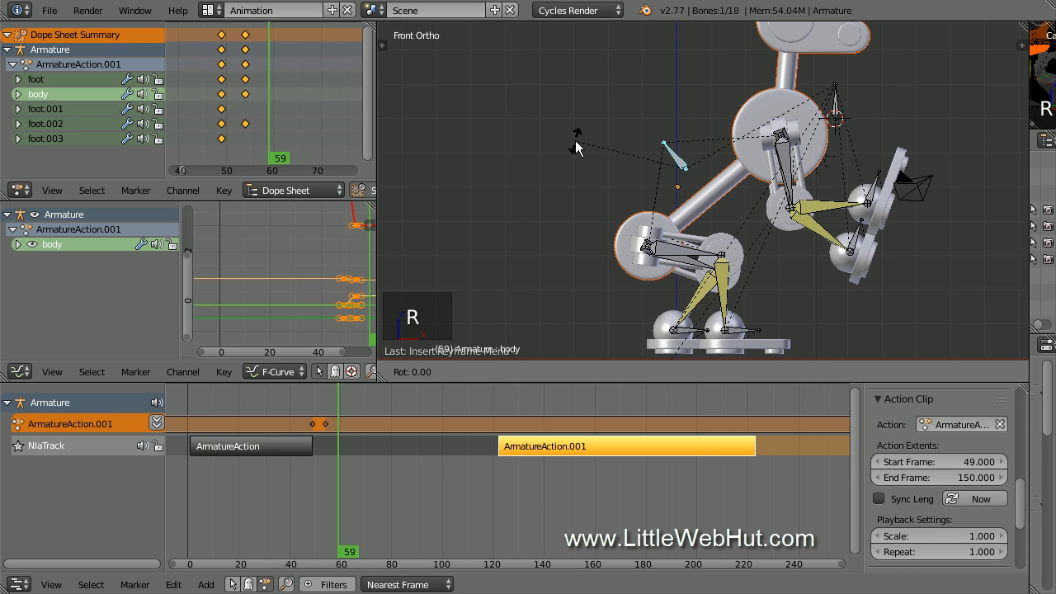
{"action": "type", "text": "y"}
{"action": "type", "text": "-20"}
{"action": "key", "text": "Return"}
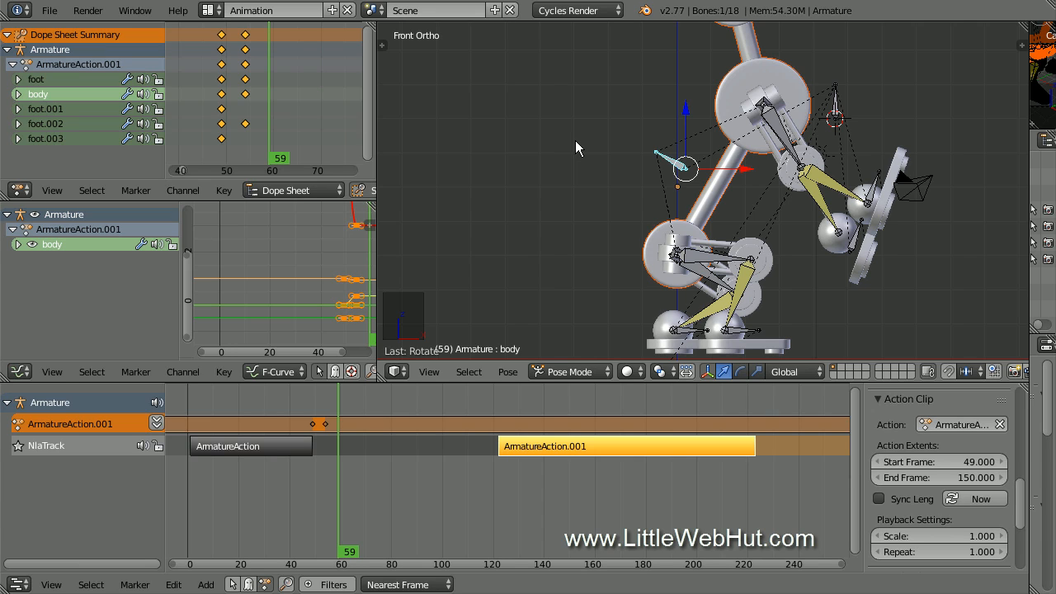
Move the body bone -1 along the global X axis at frame 59
{"action": "key", "text": "g"}
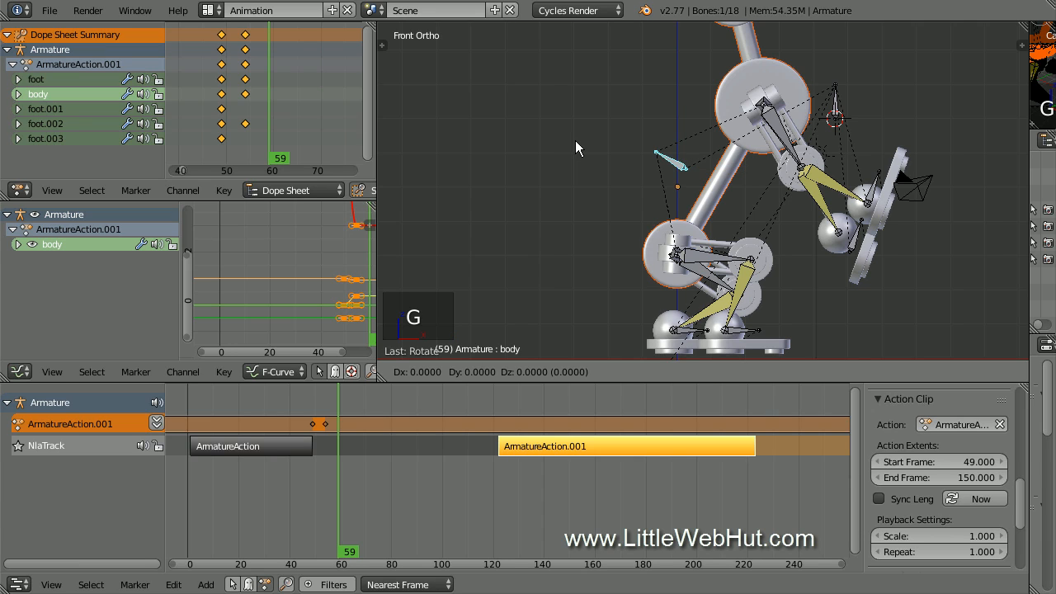
{"action": "type", "text": "x"}
{"action": "type", "text": "-1"}
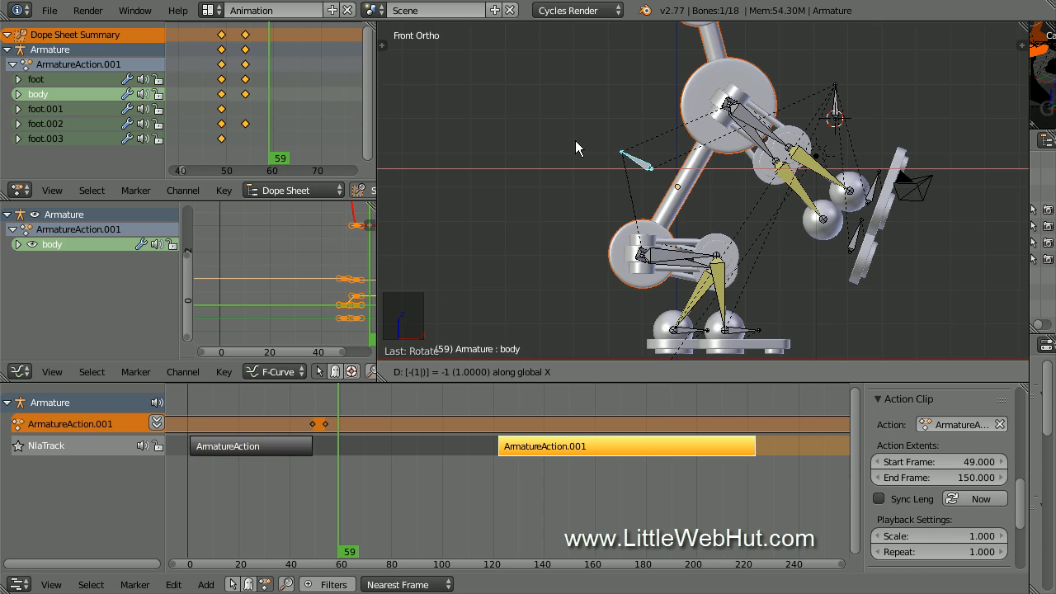
{"action": "key", "text": "Return"}
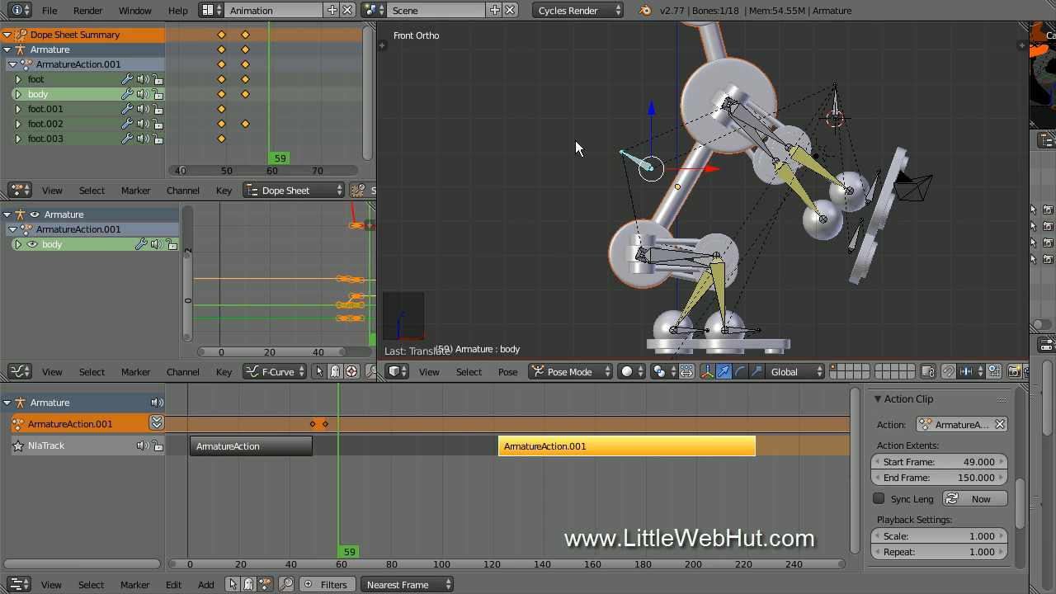
Move the body bone 0.8 along the global Z axis and insert a LocRot keyframe for it at frame 59
{"action": "key", "text": "g"}
{"action": "type", "text": "z"}
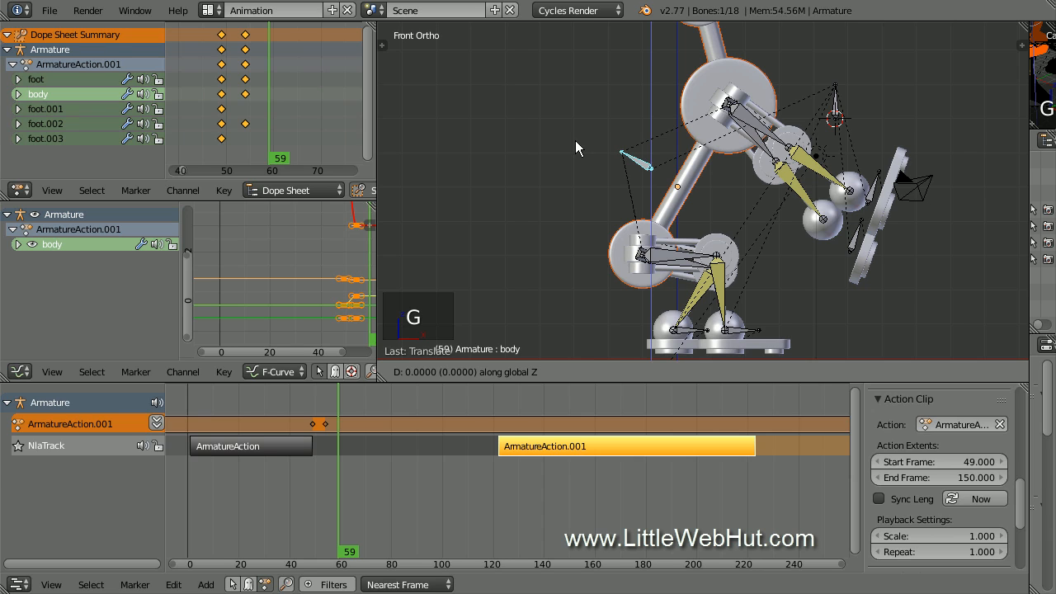
{"action": "type", "text": ".8"}
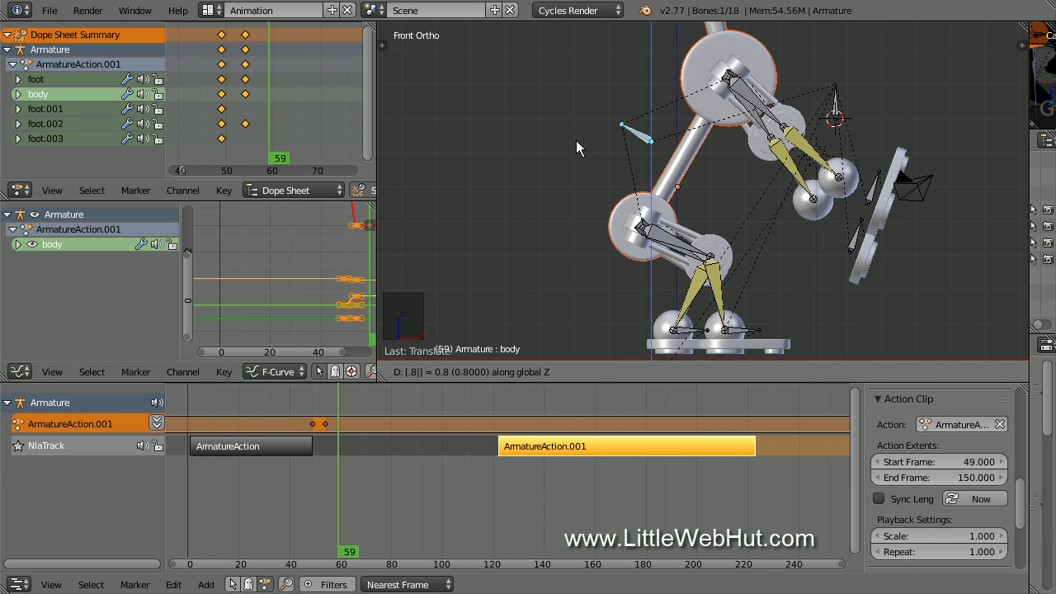
{"action": "key", "text": "Return"}
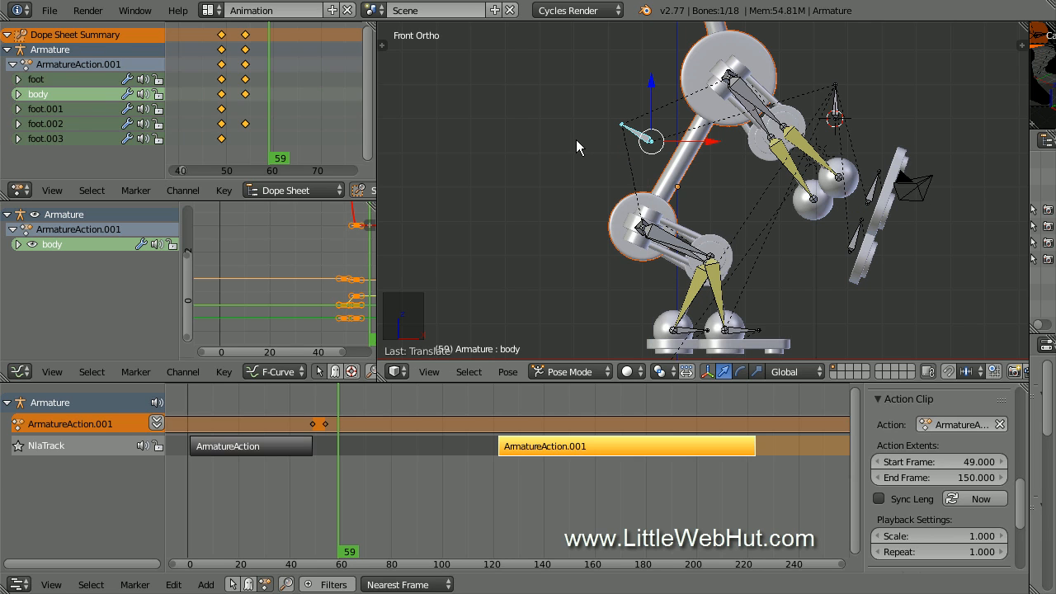
{"action": "key", "text": "i"}
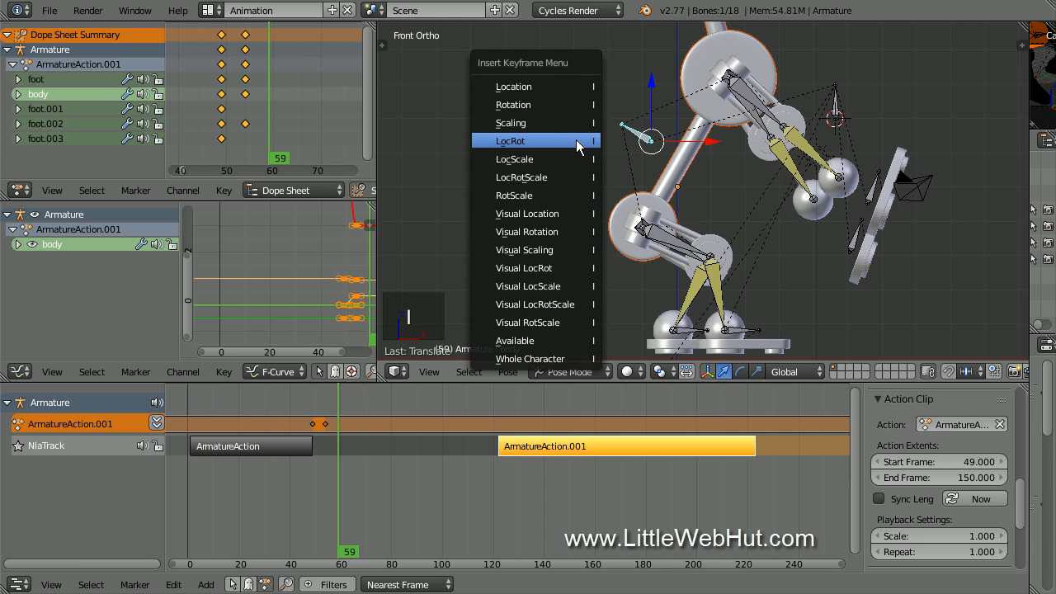
{"action": "left_click", "coordinate": [577, 141]}
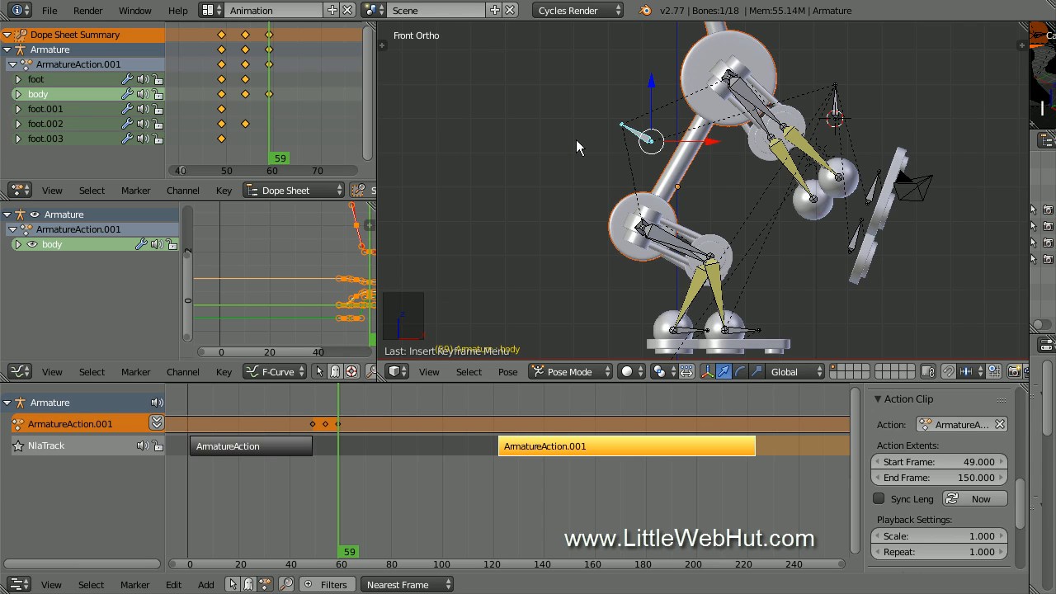
Move the two front foot bones, foot and foot.002, 4 along the global Z axis
{"action": "right_click", "coordinate": [873, 192]}
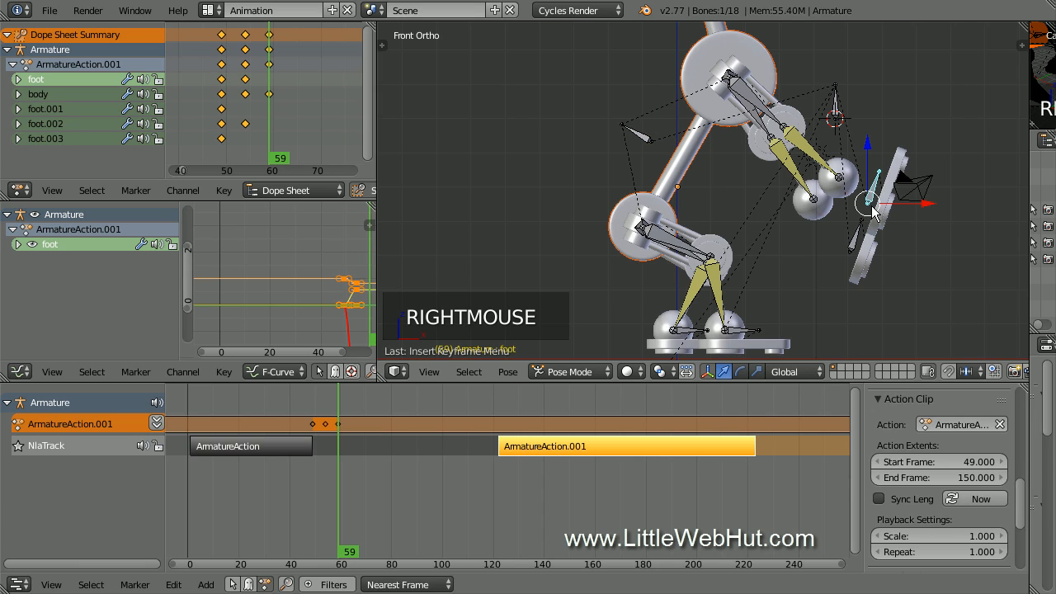
{"action": "right_click", "coordinate": [855, 244], "text": "shift"}
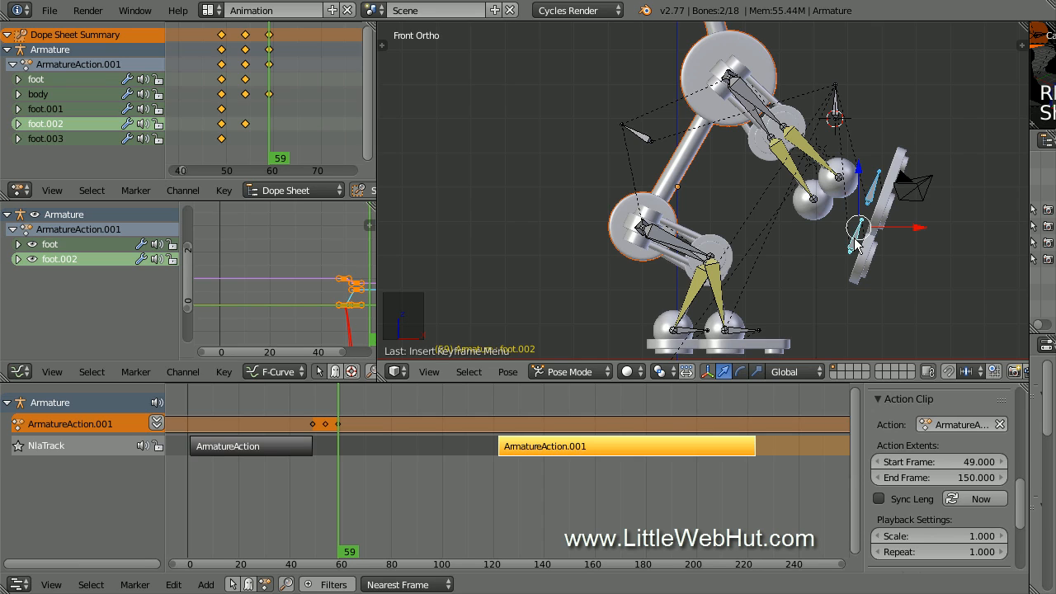
{"action": "key", "text": "g"}
{"action": "type", "text": "z"}
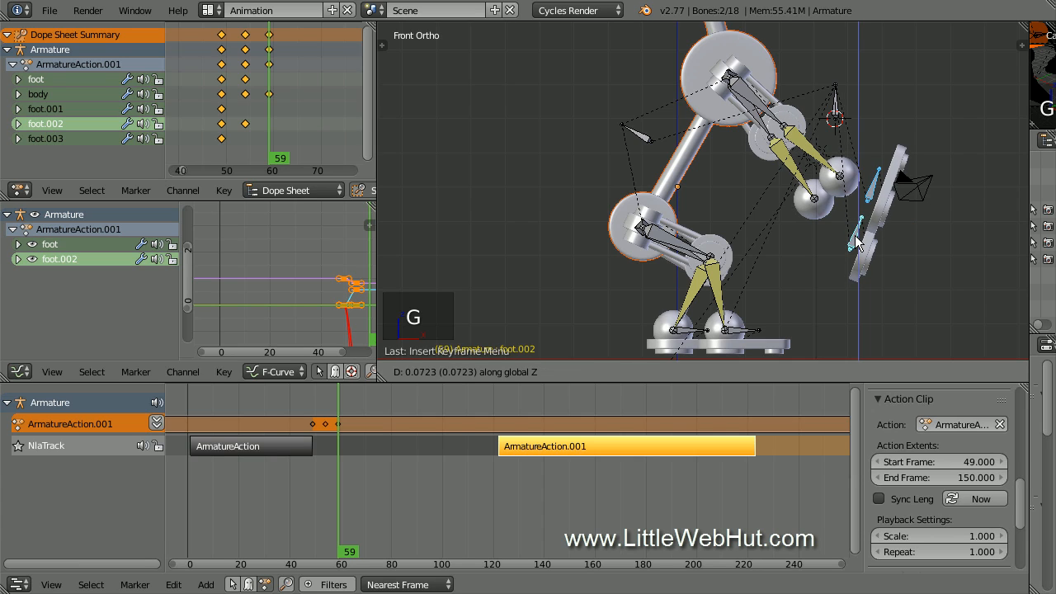
{"action": "type", "text": "4"}
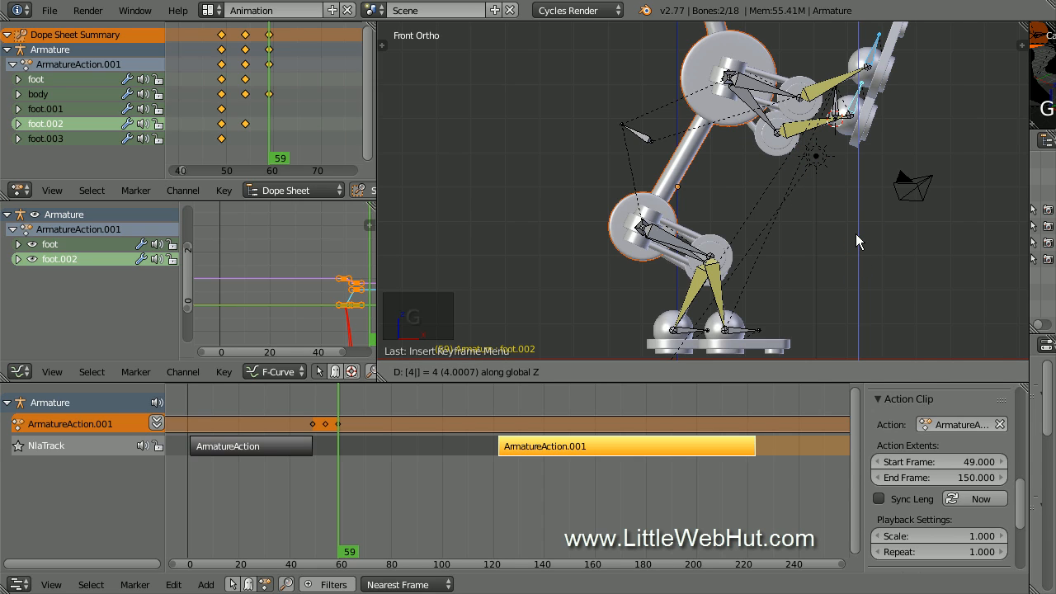
{"action": "key", "text": "Return"}
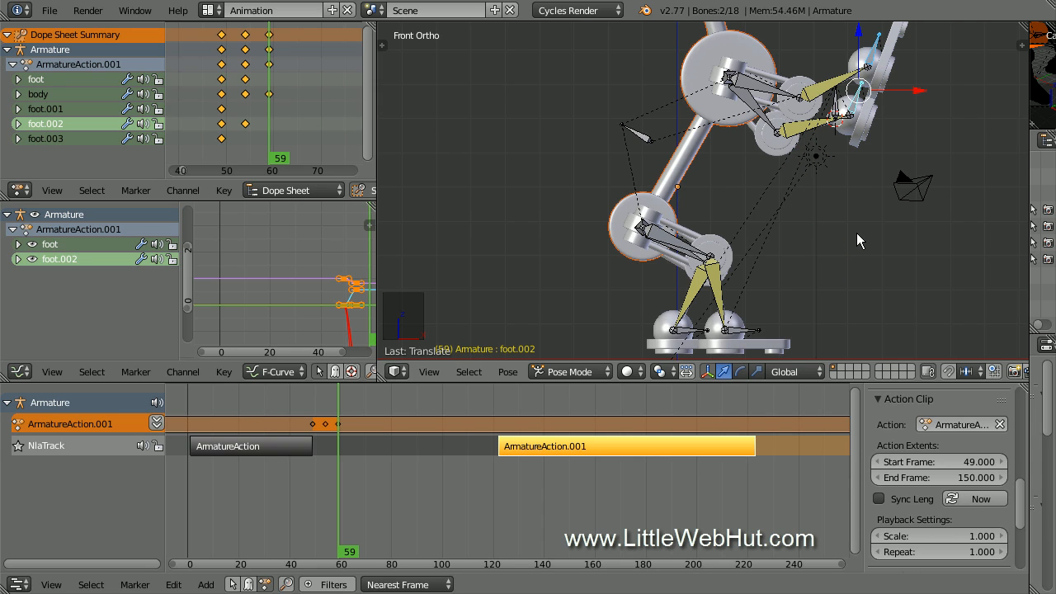
Move the two front foot bones -0.5 along the global X axis and insert a LocRot keyframe for them at frame 59
{"action": "key", "text": "g"}
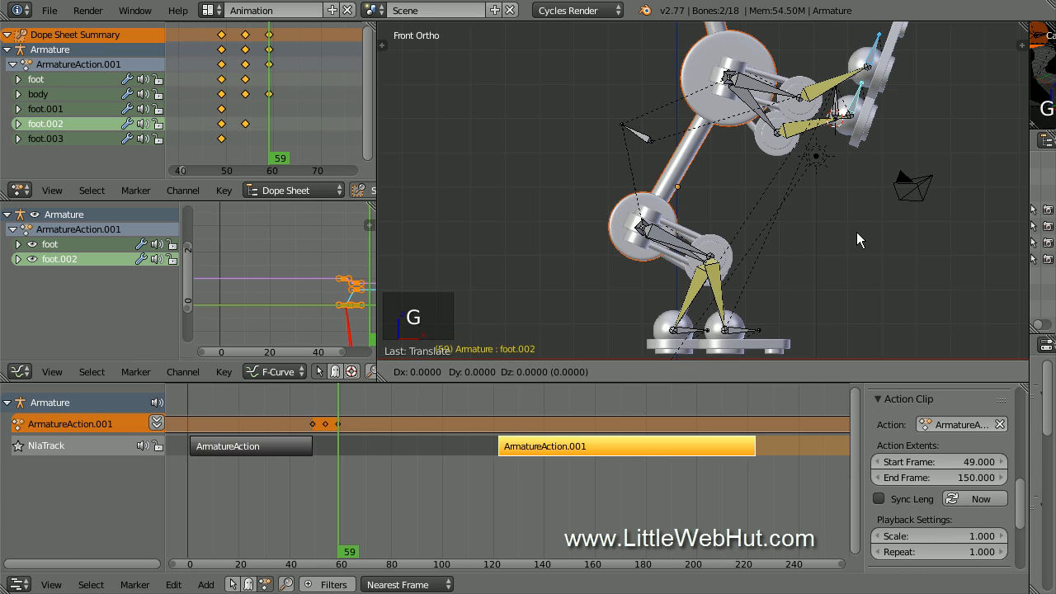
{"action": "type", "text": "x"}
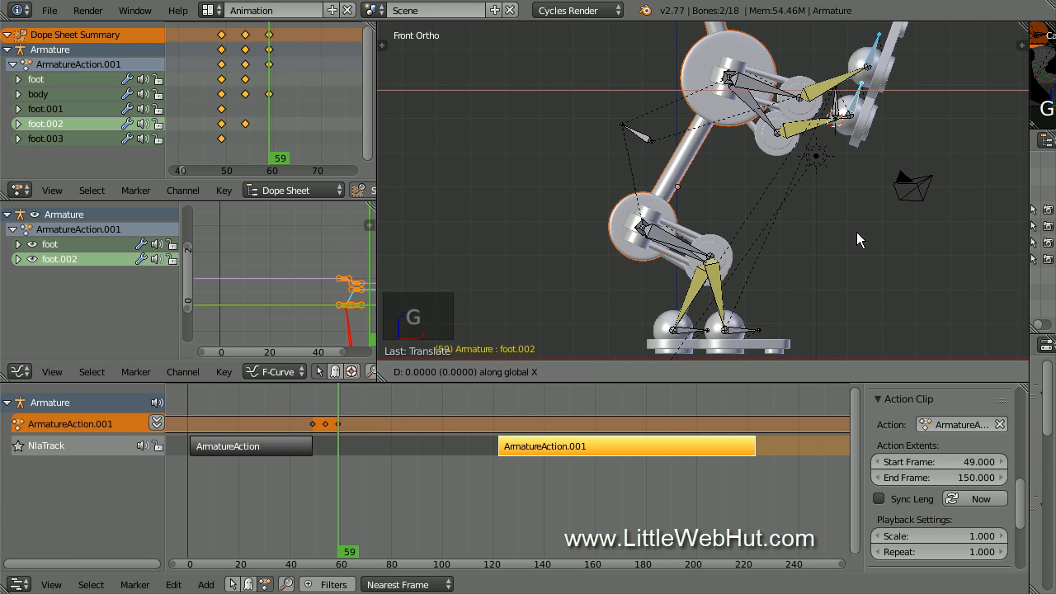
{"action": "type", "text": "-.5"}
{"action": "key", "text": "Return"}
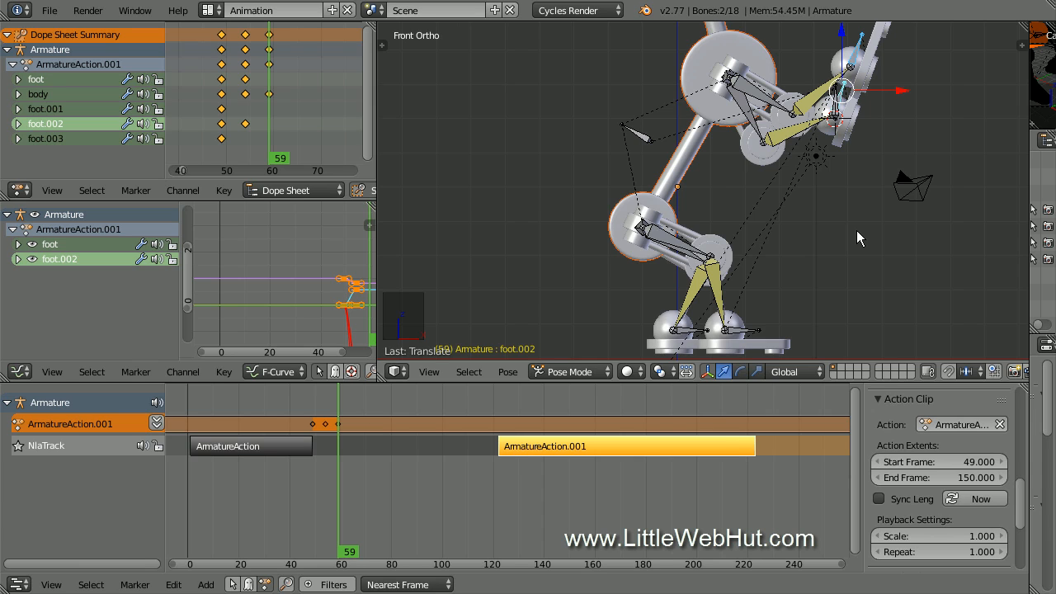
{"action": "key", "text": "i"}
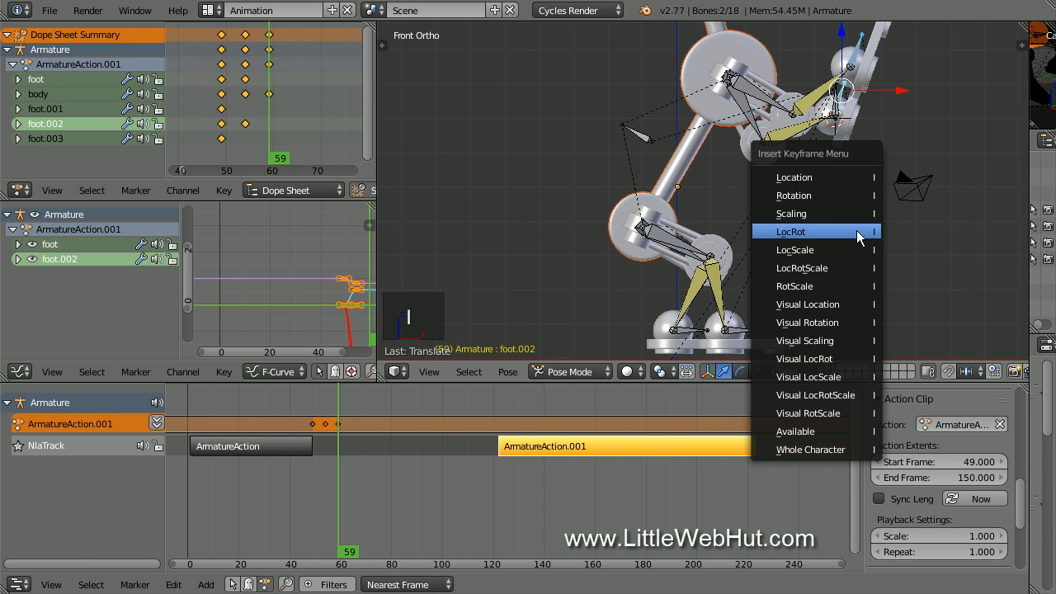
{"action": "left_click", "coordinate": [856, 230]}
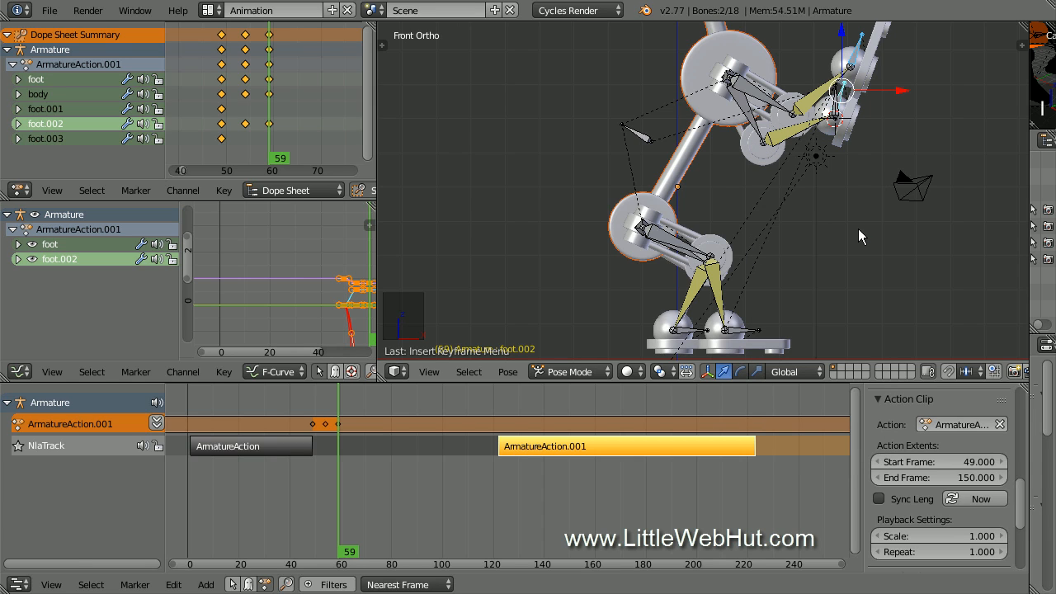
Scrub through the timeline to preview the rearing-up motion, returning to frame 59
{"action": "scroll", "coordinate": [859, 228], "scroll_direction": "down", "scroll_amount": 1}
{"action": "middle_click_drag", "start_coordinate": [855, 223], "coordinate": [866, 248], "text": "shift"}
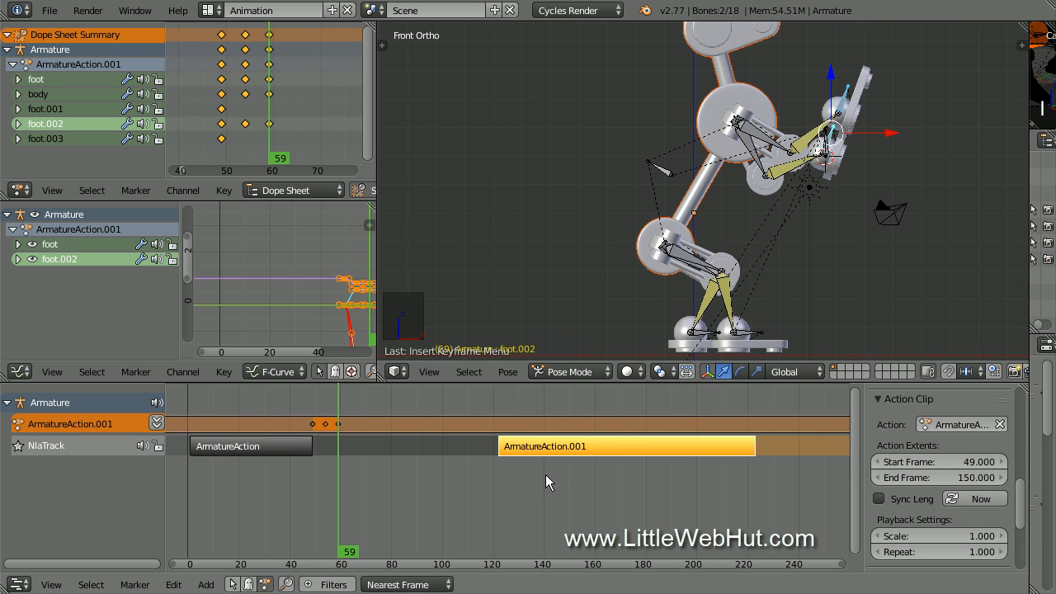
{"action": "mouse_move", "coordinate": [338, 507]}
{"action": "left_mouse_down"}
{"action": "mouse_move", "coordinate": [311, 520]}
{"action": "mouse_move", "coordinate": [339, 521]}
{"action": "left_mouse_up"}
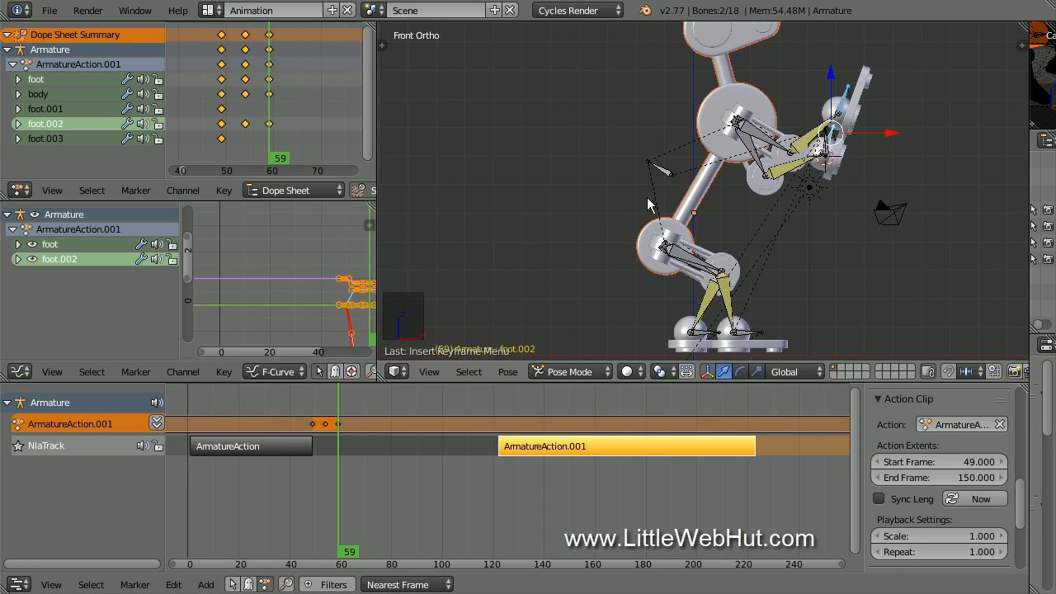
Advance to frame 64 and rotate only the body bone -3° about the global X axis
{"action": "right_click", "coordinate": [668, 175]}
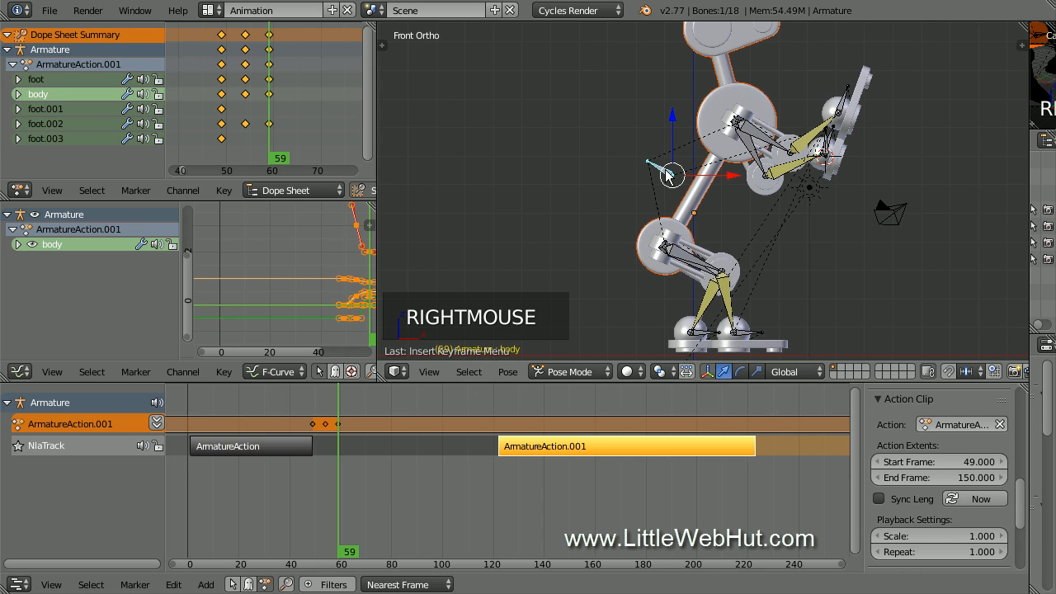
{"action": "key", "text": "Right"}
{"action": "key", "text": "Right"}
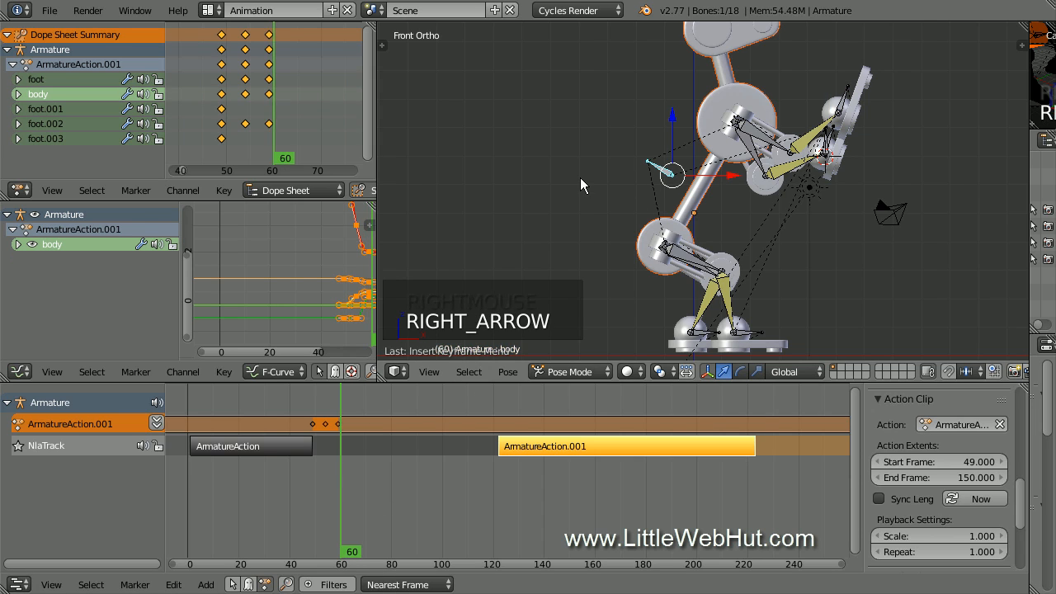
{"action": "key", "text": "Right"}
{"action": "key", "text": "Right"}
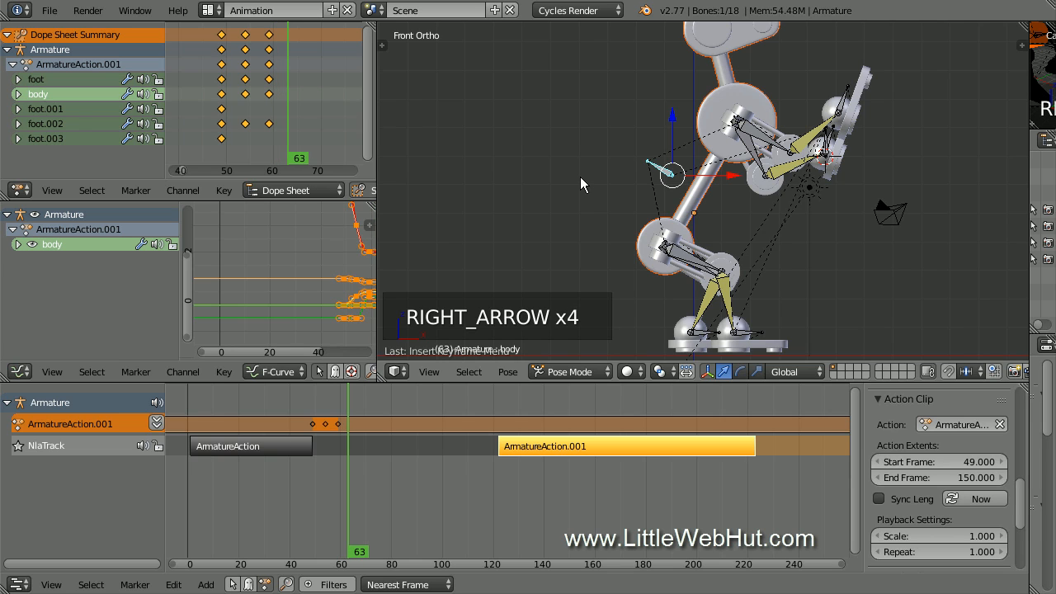
{"action": "key", "text": "Right"}
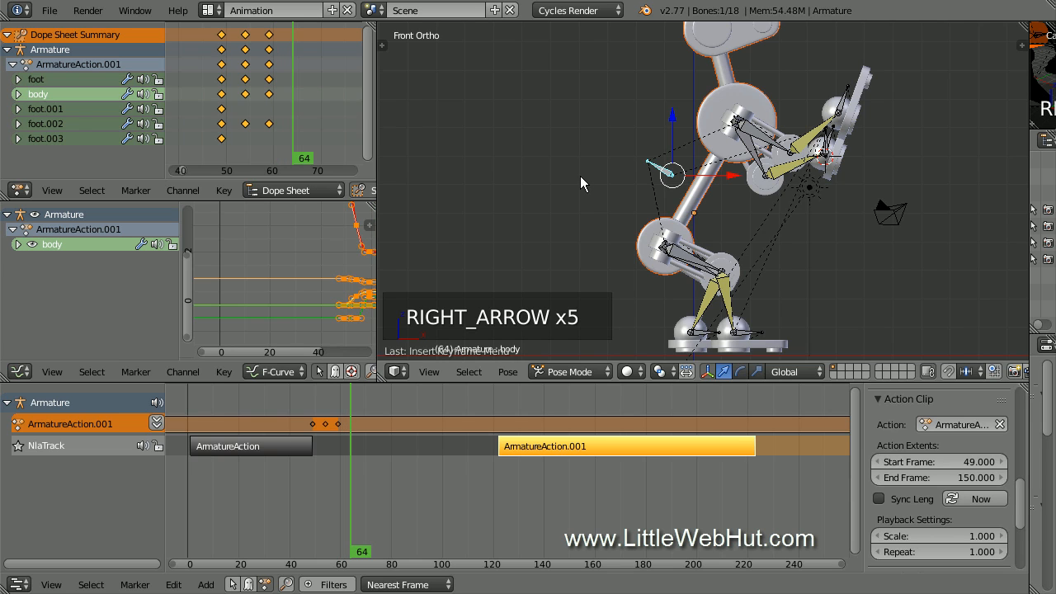
{"action": "key", "text": "KP_3"}
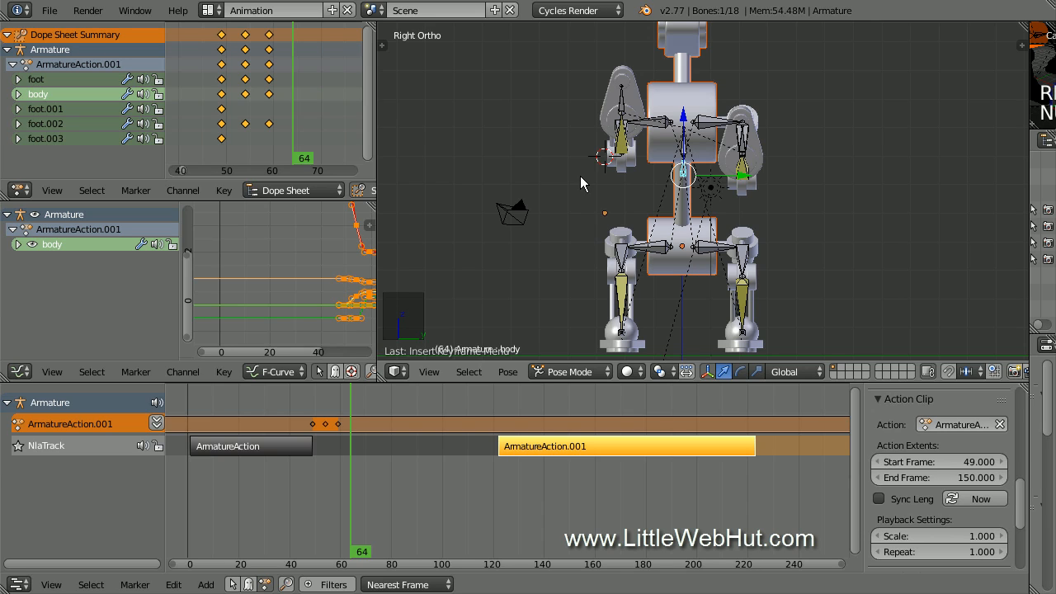
{"action": "key", "text": "r"}
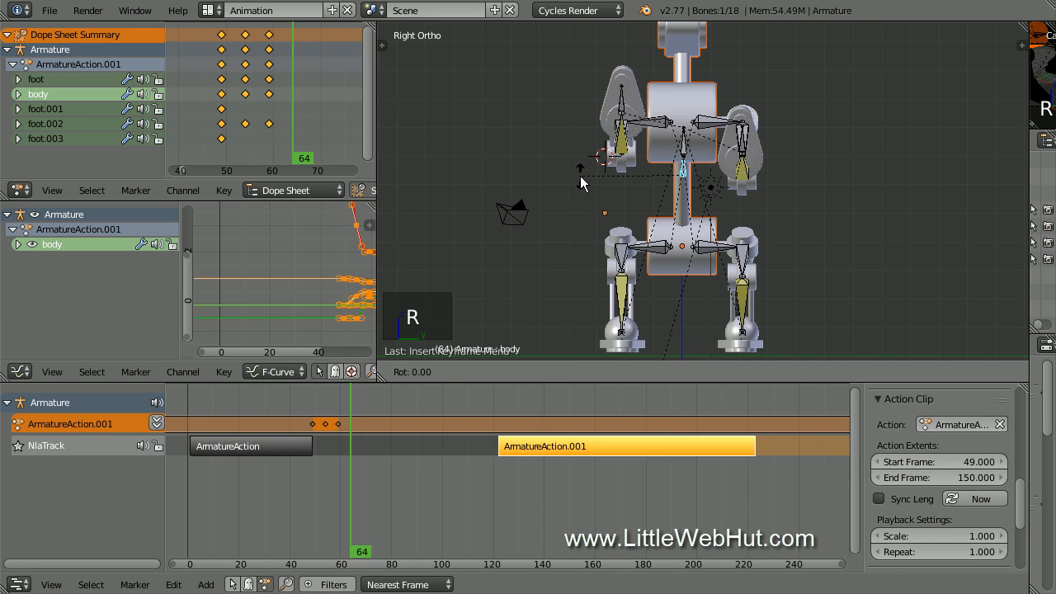
{"action": "type", "text": "x"}
{"action": "type", "text": "-3"}
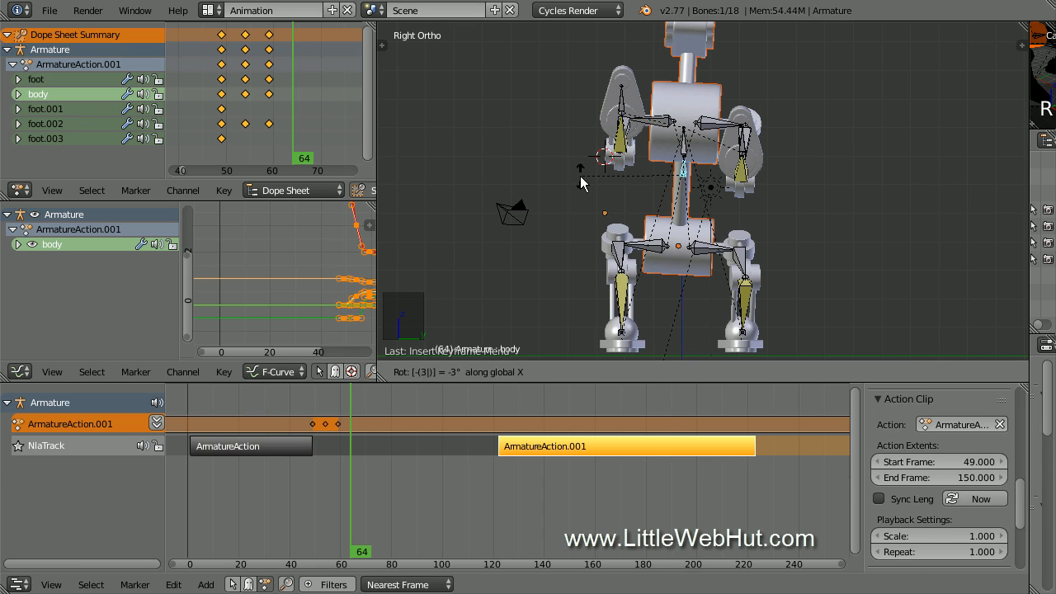
{"action": "key", "text": "Return"}
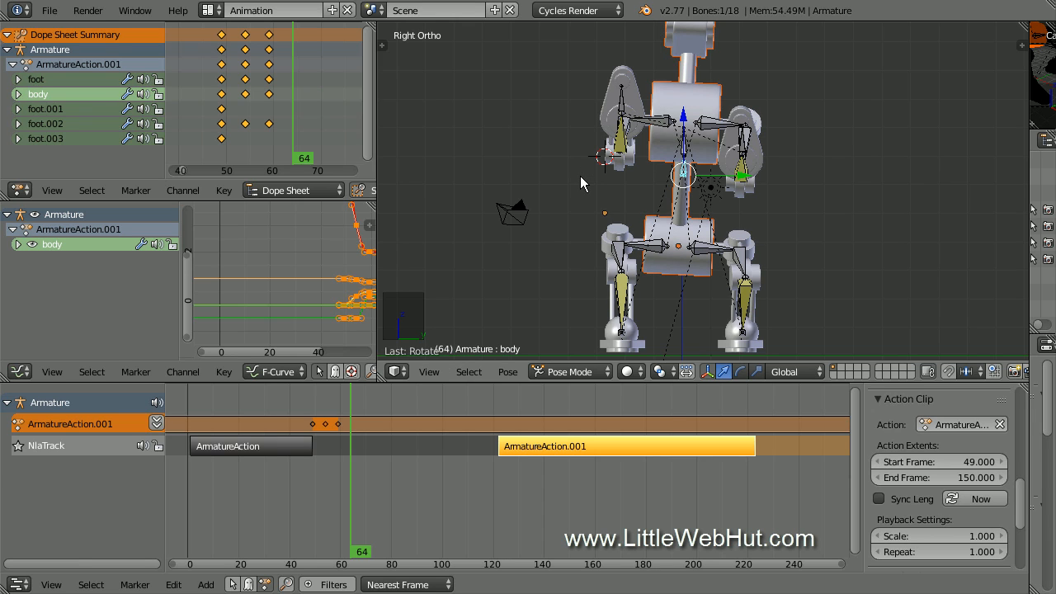
Move the body bone -0.5 along the global Y axis and insert a LocRot keyframe for it at frame 64
{"action": "key", "text": "g"}
{"action": "type", "text": "y"}
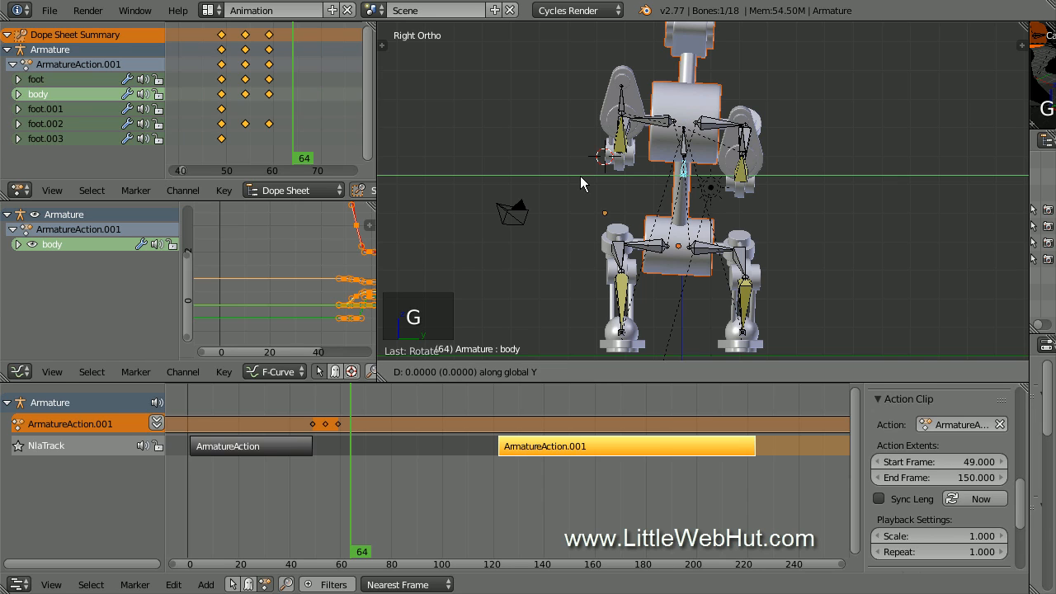
{"action": "type", "text": "-.5"}
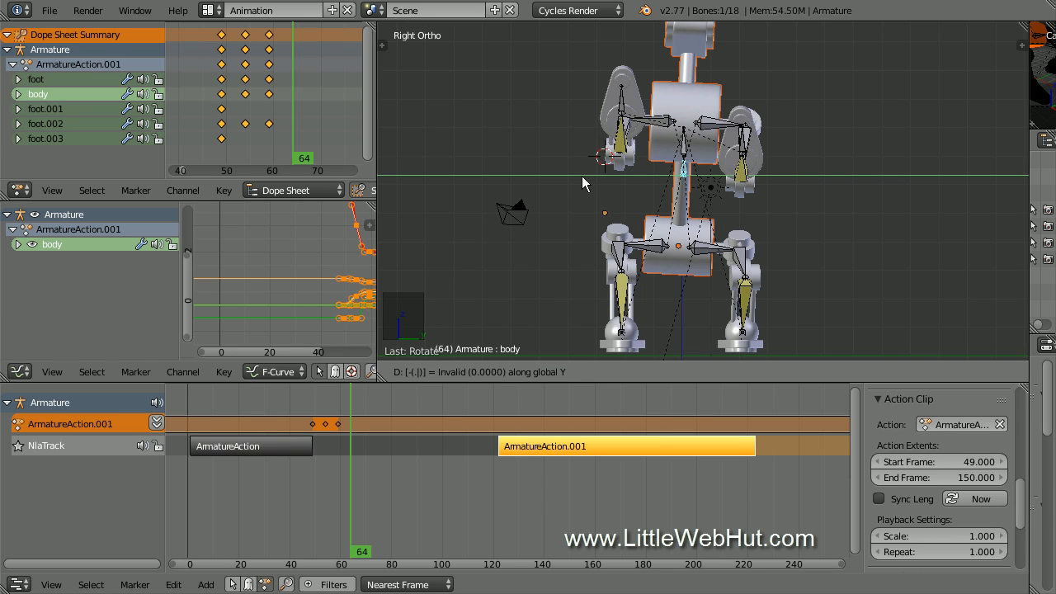
{"action": "key", "text": "Return"}
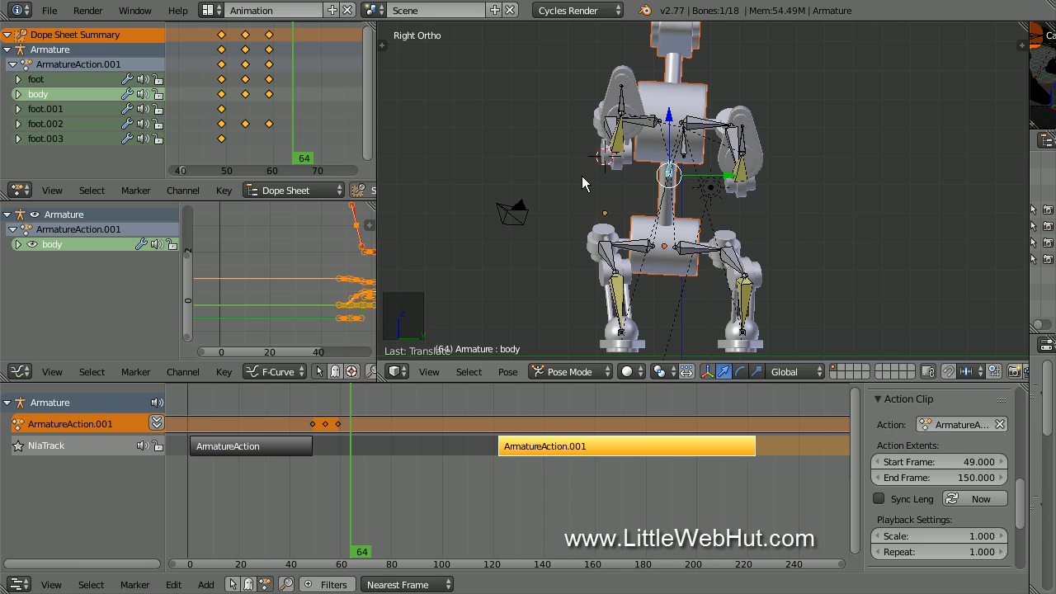
{"action": "key", "text": "i"}
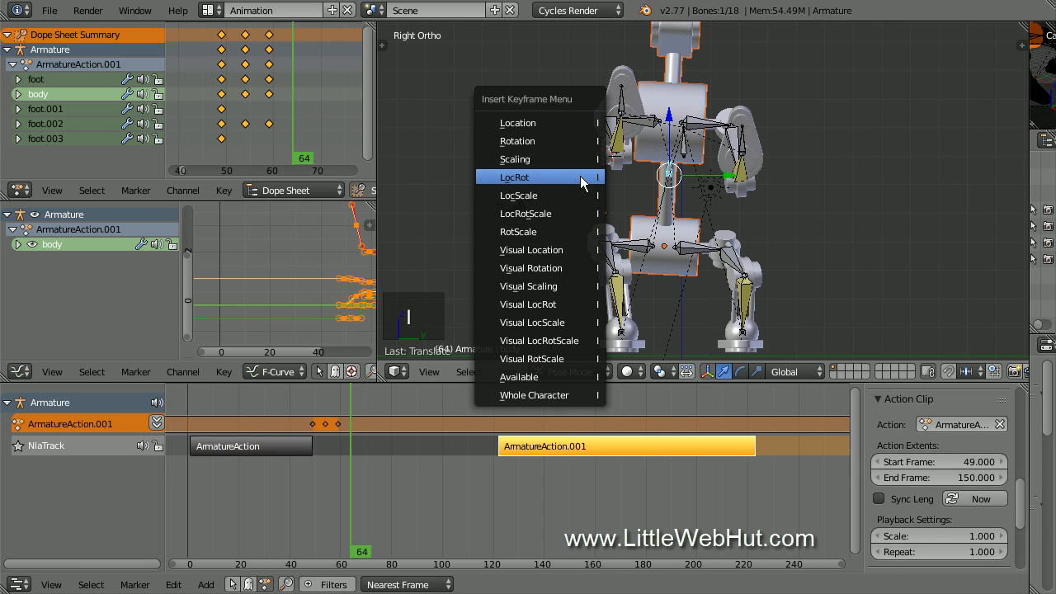
{"action": "left_click", "coordinate": [582, 178]}
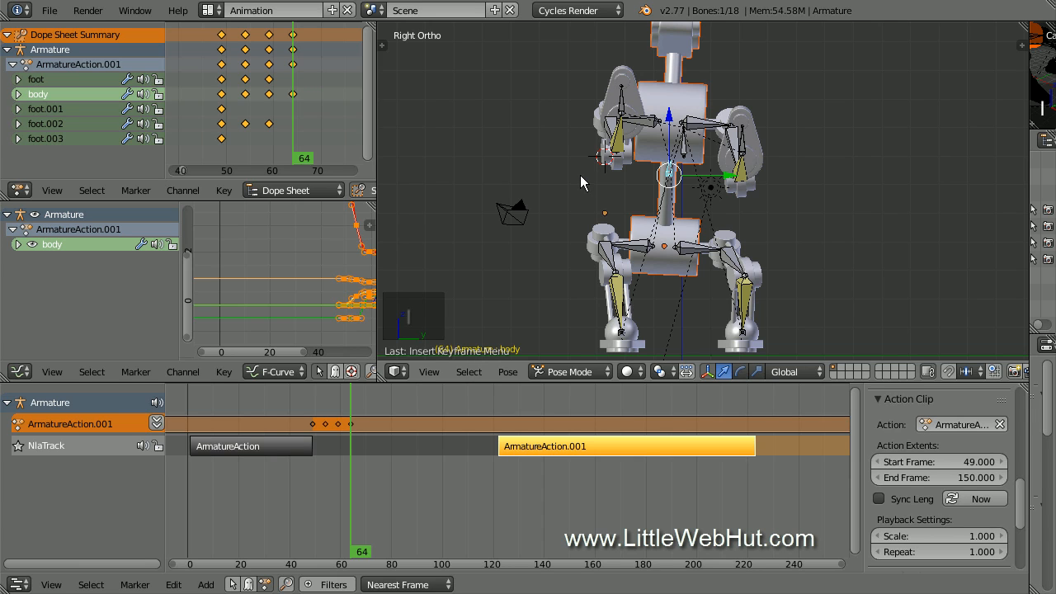
Select both front foot bones, move them 1 along the global Y axis and insert a LocRot keyframe at frame 64
{"action": "middle_click_drag", "start_coordinate": [563, 157], "coordinate": [650, 215]}
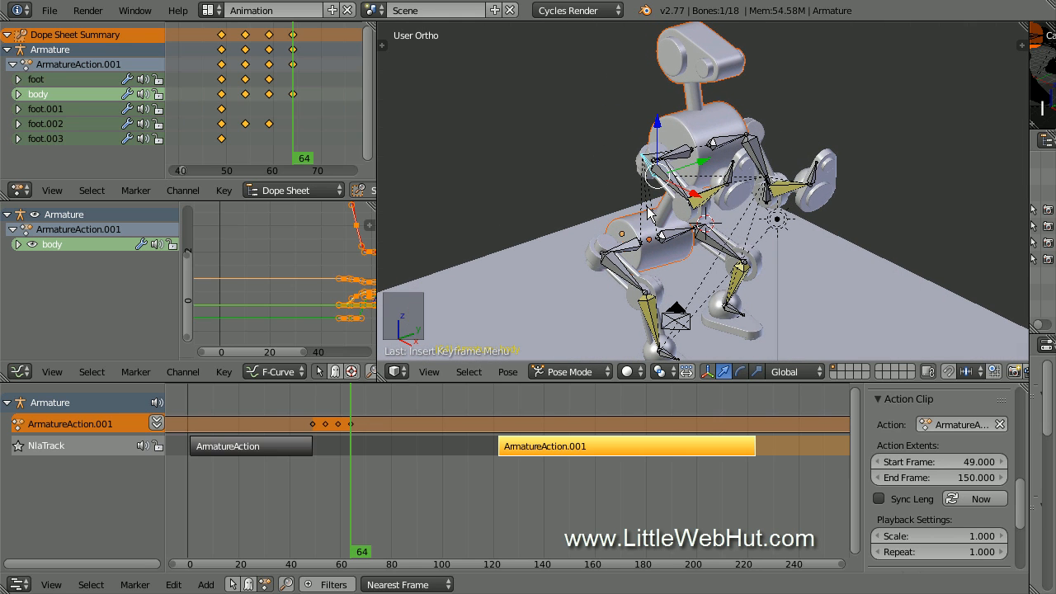
{"action": "right_click", "coordinate": [811, 179]}
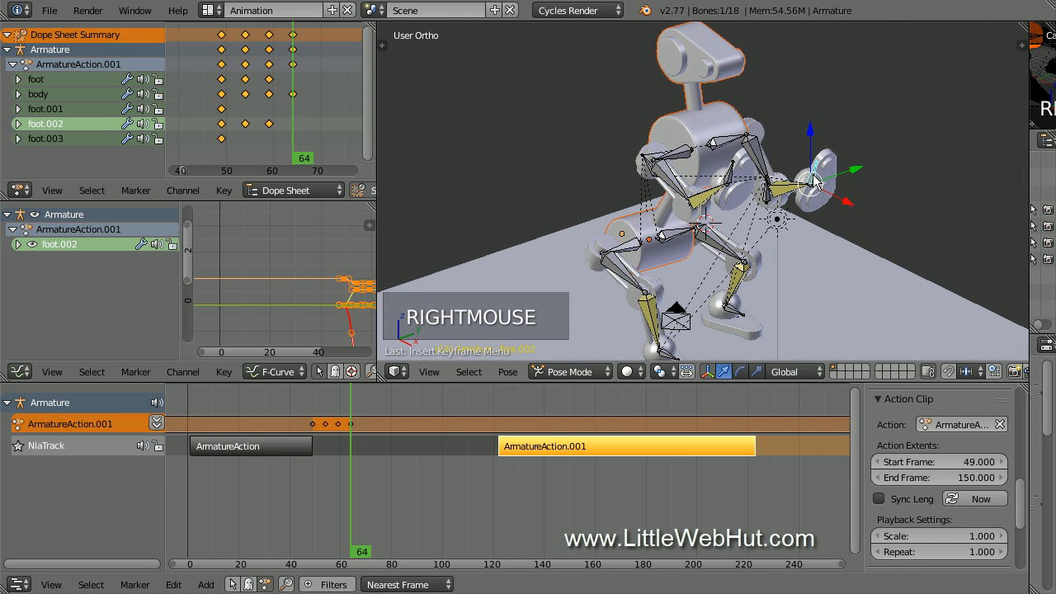
{"action": "right_click", "coordinate": [730, 182], "text": "shift"}
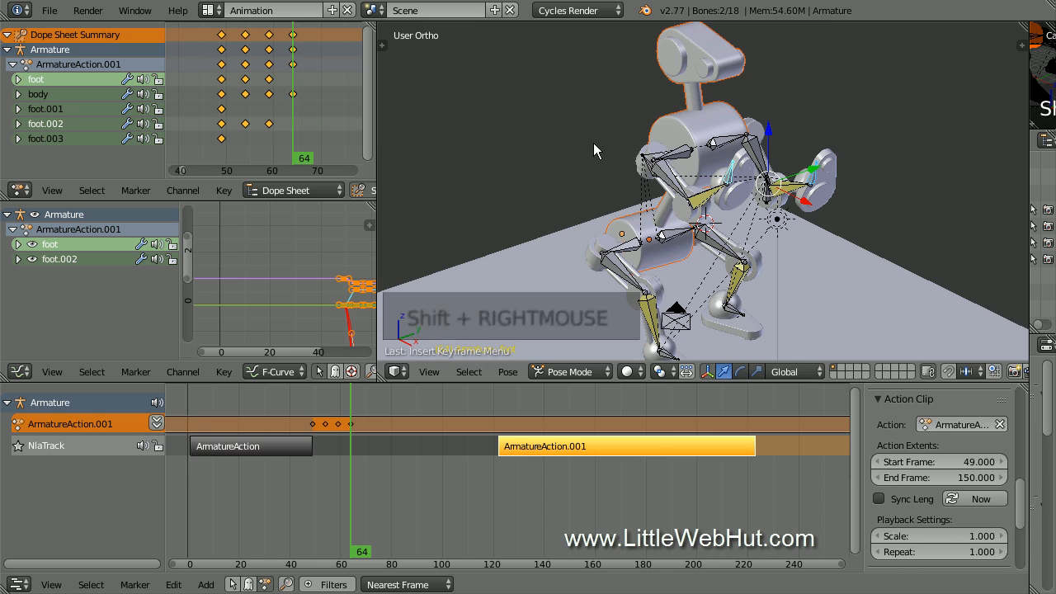
{"action": "key", "text": "KP_3"}
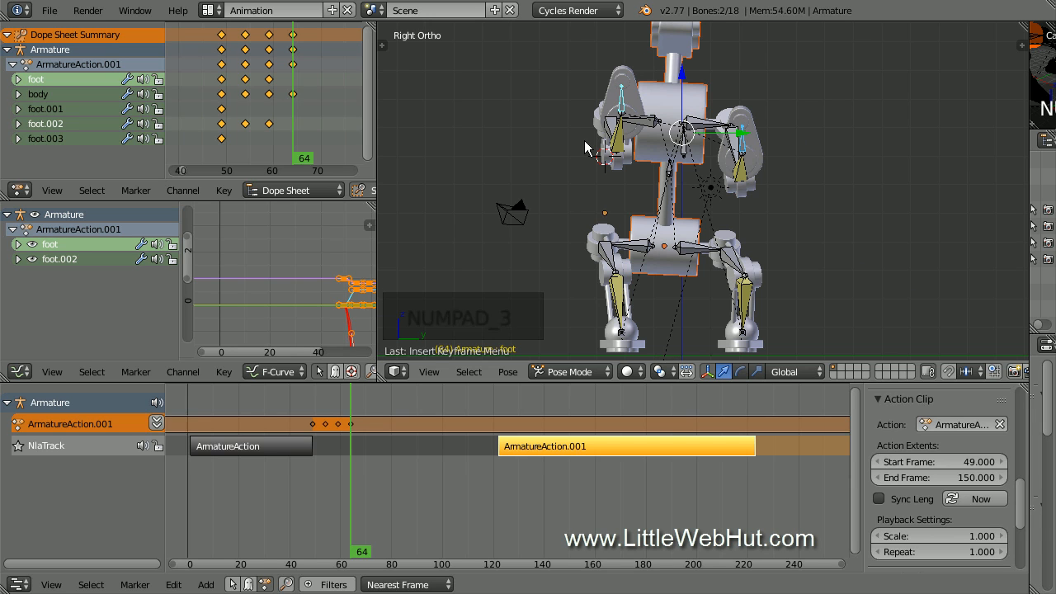
{"action": "key", "text": "g"}
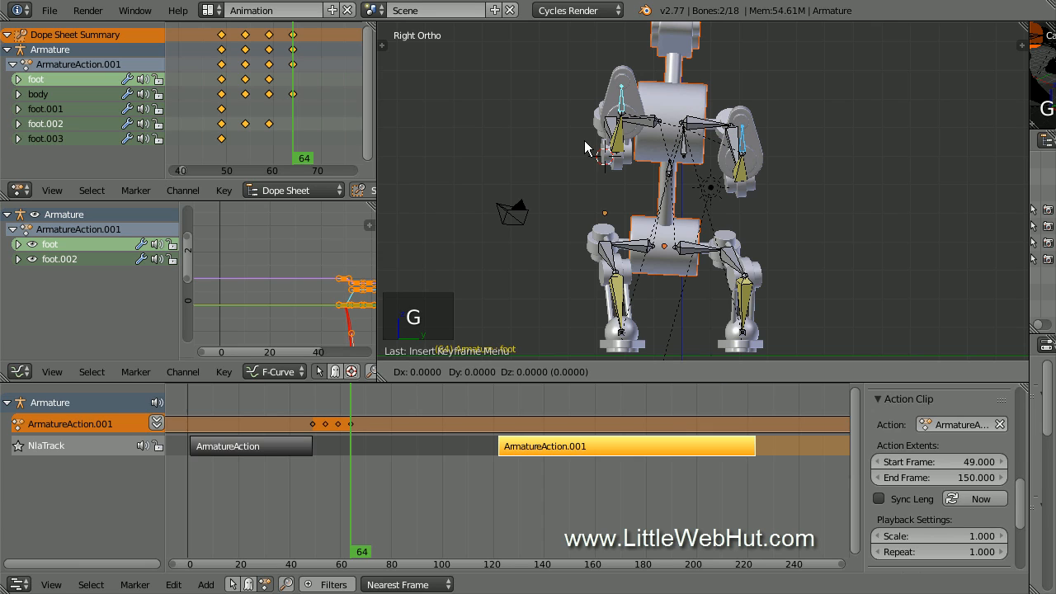
{"action": "type", "text": "y"}
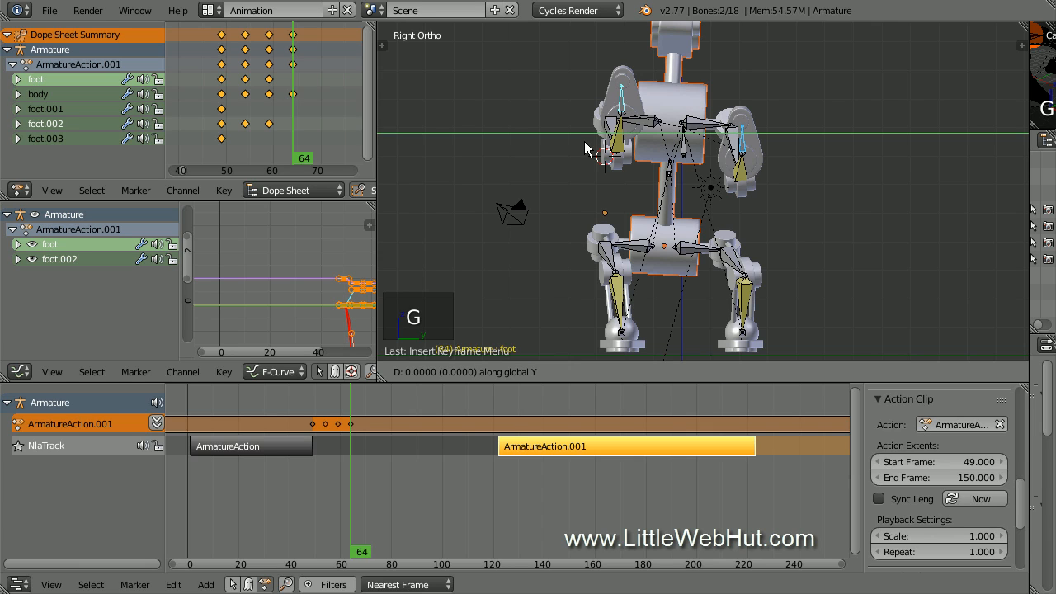
{"action": "type", "text": "1"}
{"action": "key", "text": "Return"}
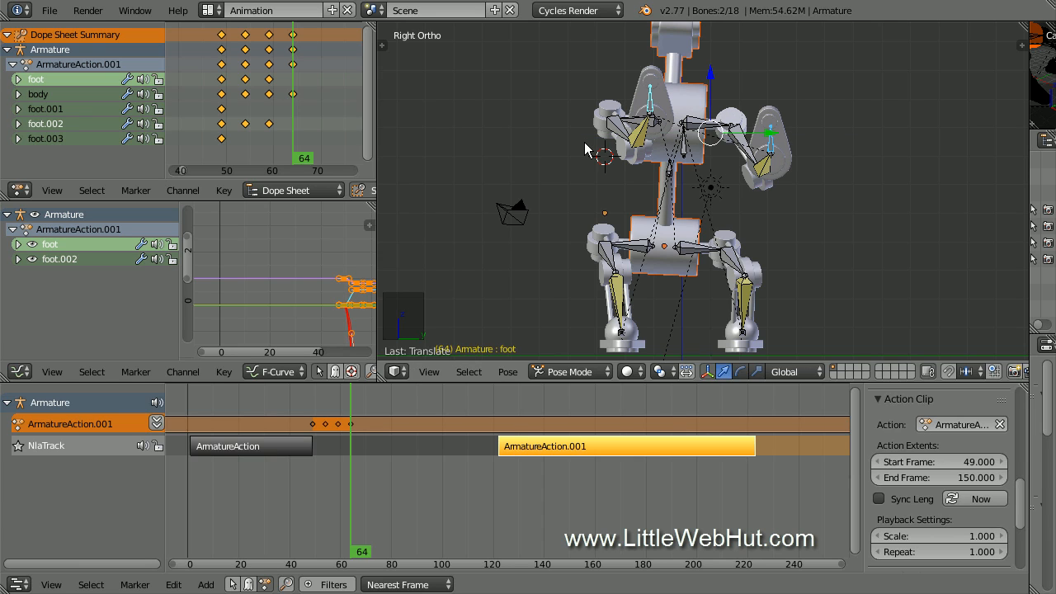
{"action": "key", "text": "i"}
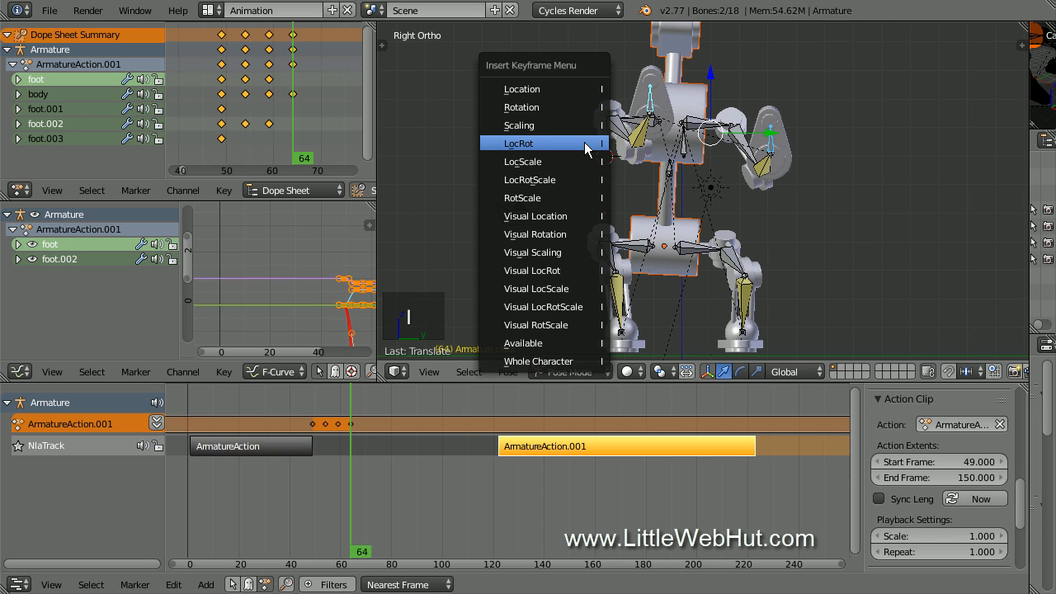
{"action": "left_click", "coordinate": [585, 146]}
Advance to frame 69, move the two front foot bones -2 along the global Y axis and insert a LocRot keyframe for them
{"action": "key", "text": "Right"}
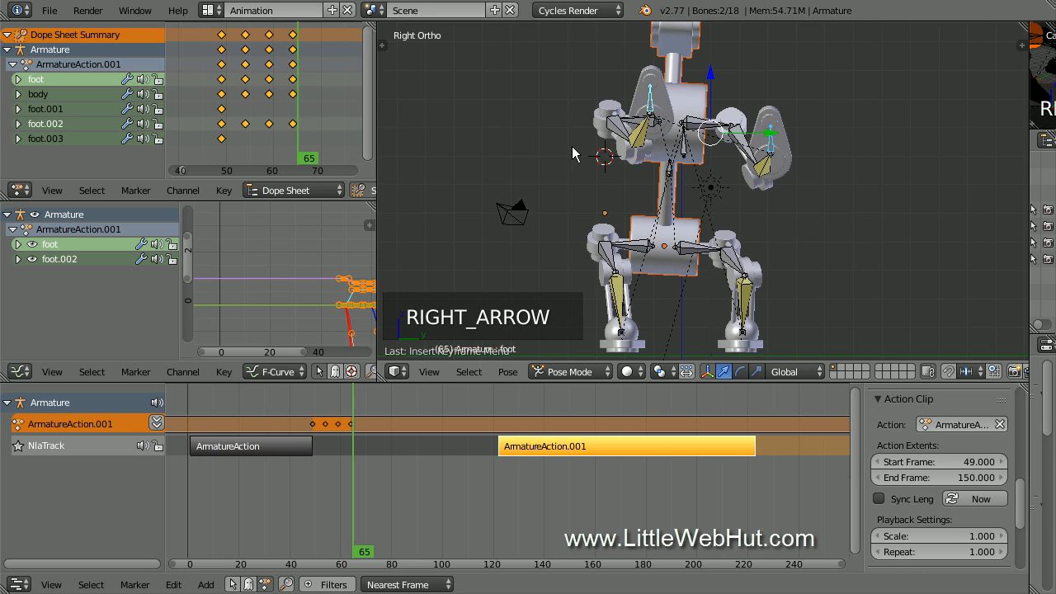
{"action": "key", "text": "Right"}
{"action": "key", "text": "Right"}
{"action": "key", "text": "Right"}
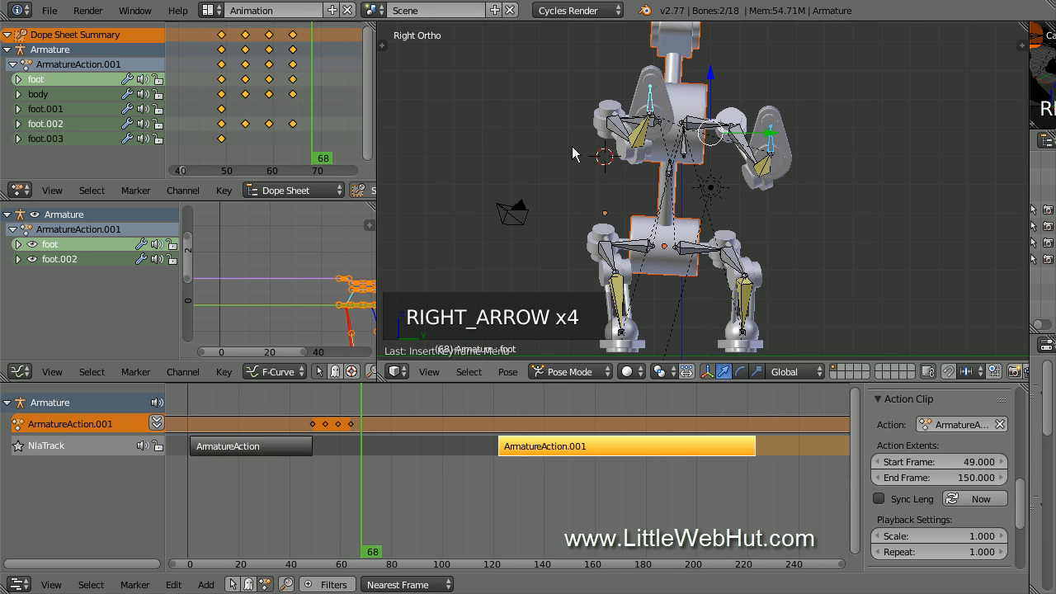
{"action": "key", "text": "Right"}
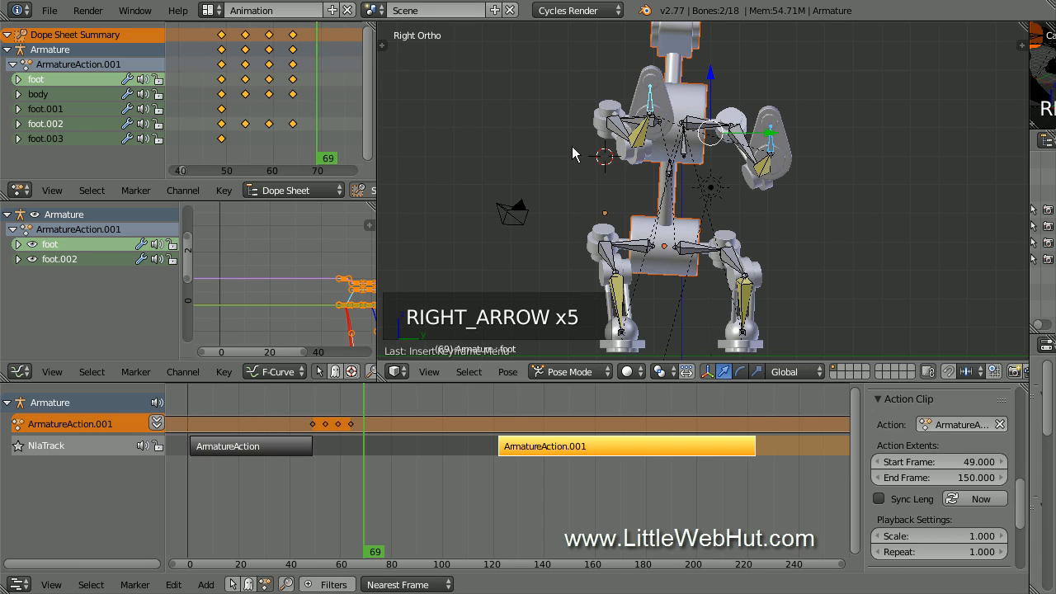
{"action": "key", "text": "g"}
{"action": "key", "text": "y"}
{"action": "key", "text": "minus"}
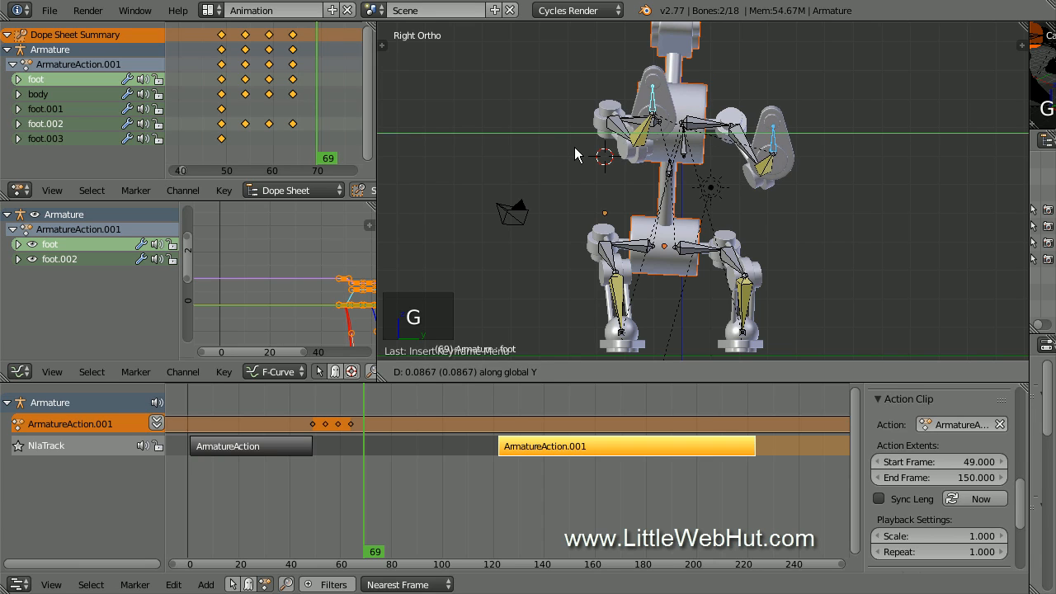
{"action": "key", "text": "2"}
{"action": "key", "text": "Return"}
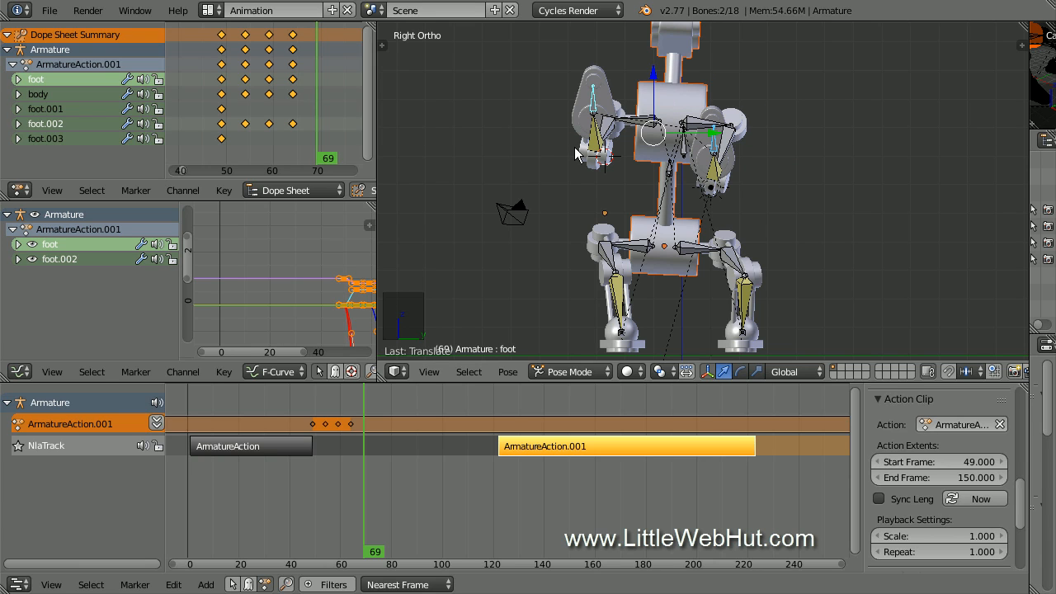
{"action": "key", "text": "i"}
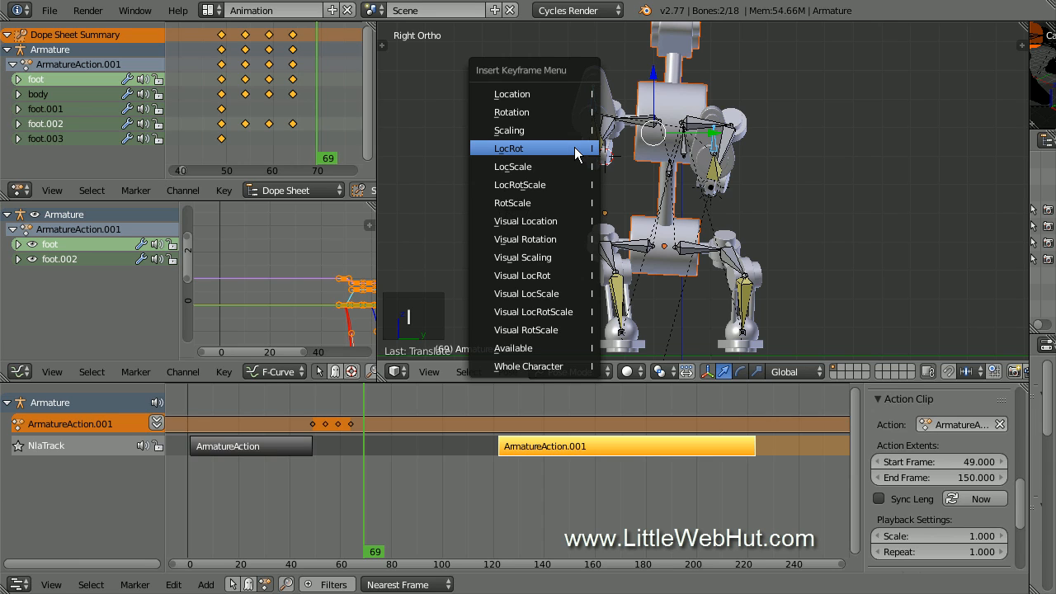
{"action": "left_click", "coordinate": [575, 150]}
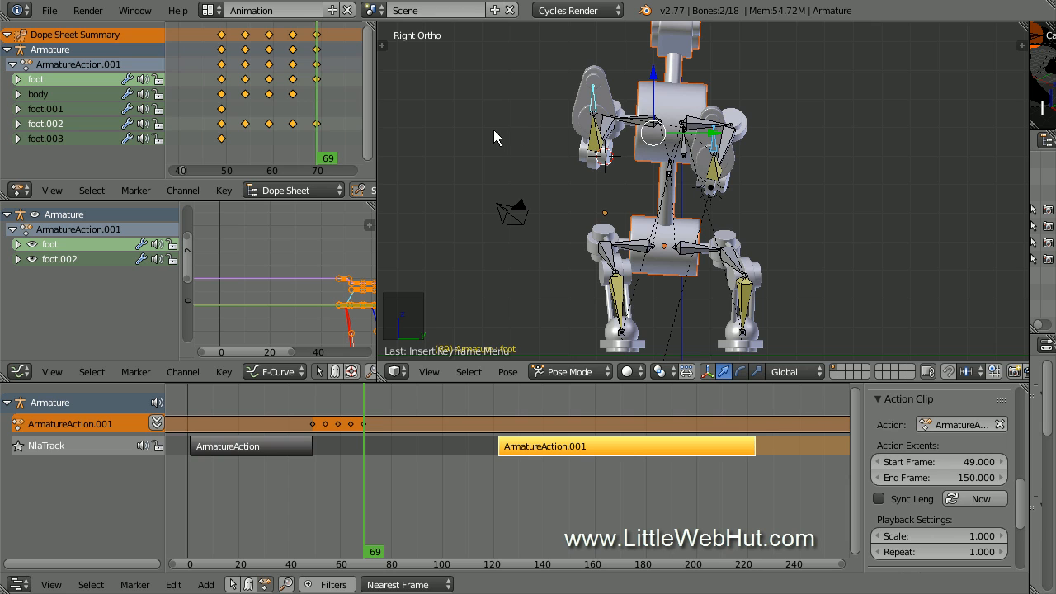
Select only the body bone and rotate it 6° about the global X axis at frame 69
{"action": "middle_click_drag", "start_coordinate": [493, 131], "coordinate": [607, 154]}
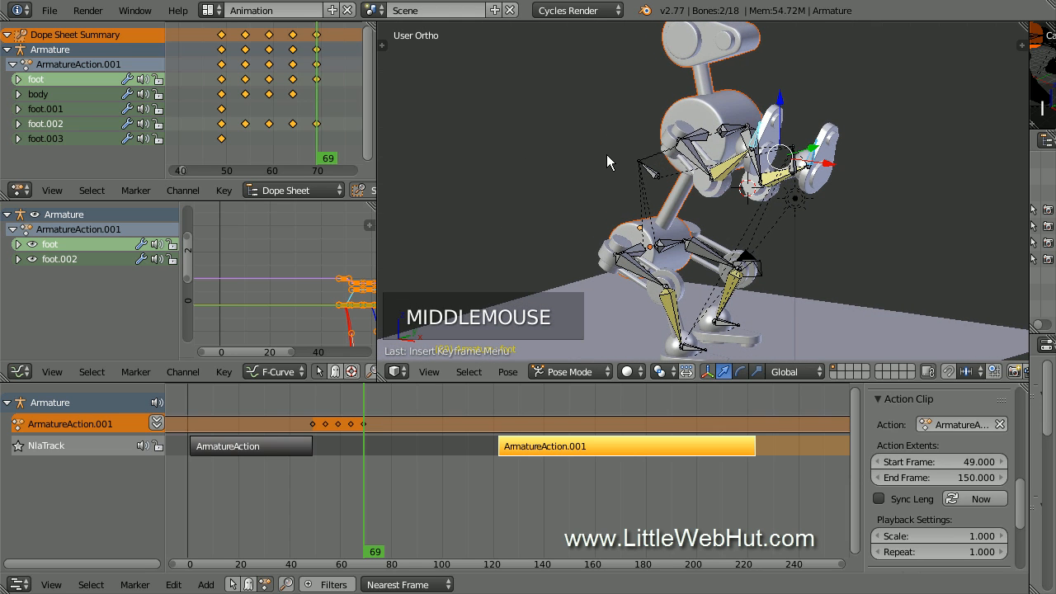
{"action": "right_click", "coordinate": [652, 169]}
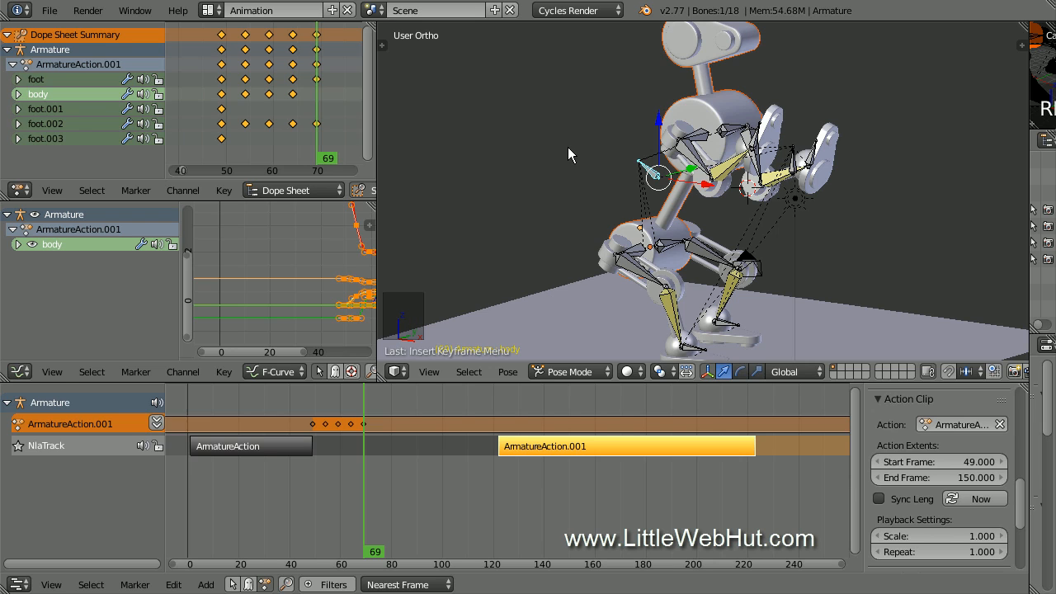
{"action": "key", "text": "KP_3"}
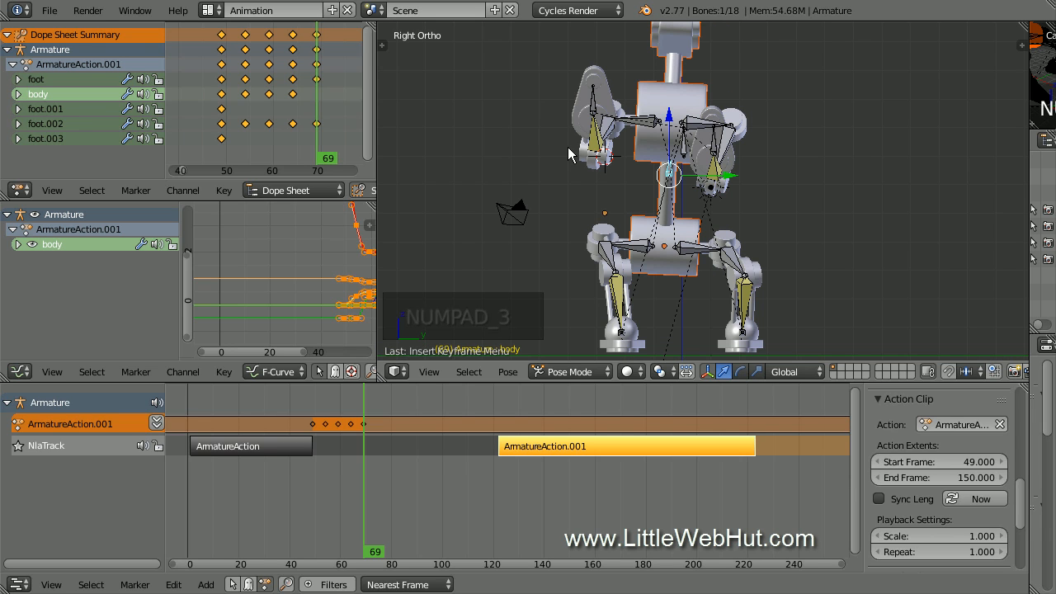
{"action": "key", "text": "r"}
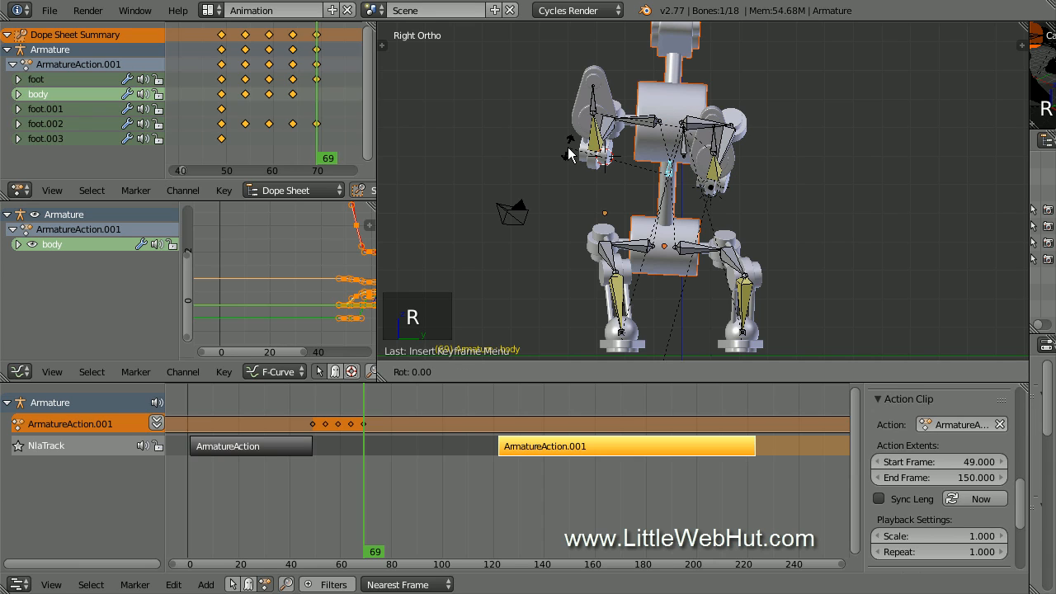
{"action": "key", "text": "x"}
{"action": "key", "text": "0"}
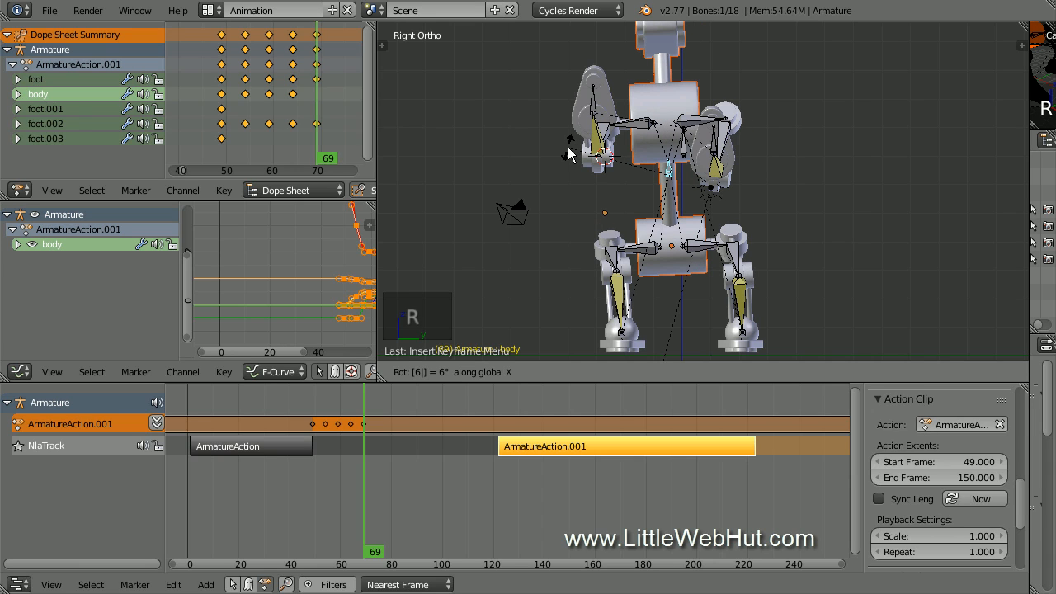
{"action": "key", "text": "Return"}
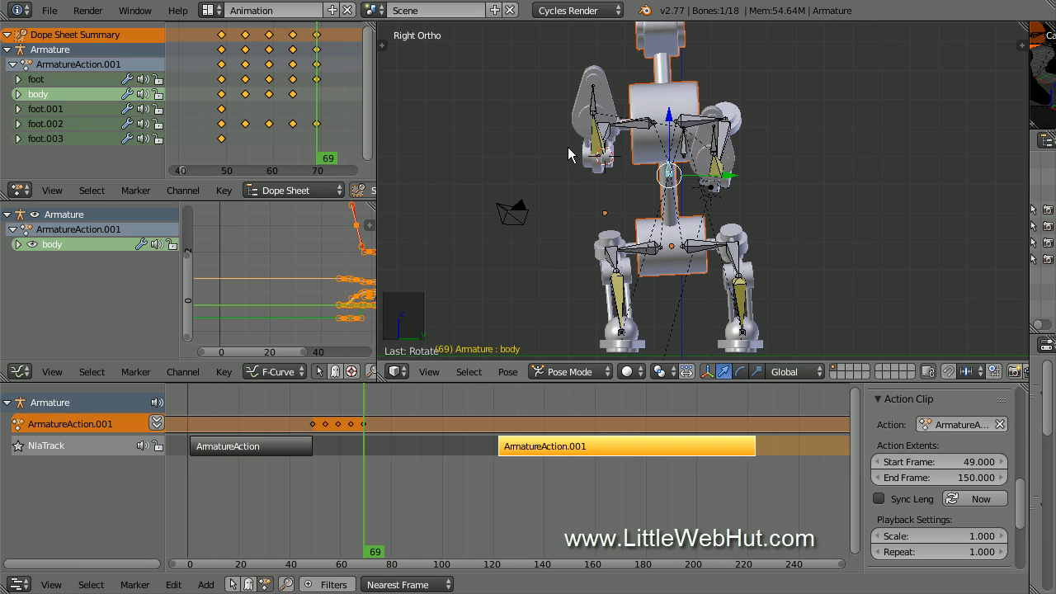
Move the body bone 1 along the global Y axis and insert a LocRot keyframe for it at frame 69
{"action": "key", "text": "g"}
{"action": "type", "text": "y"}
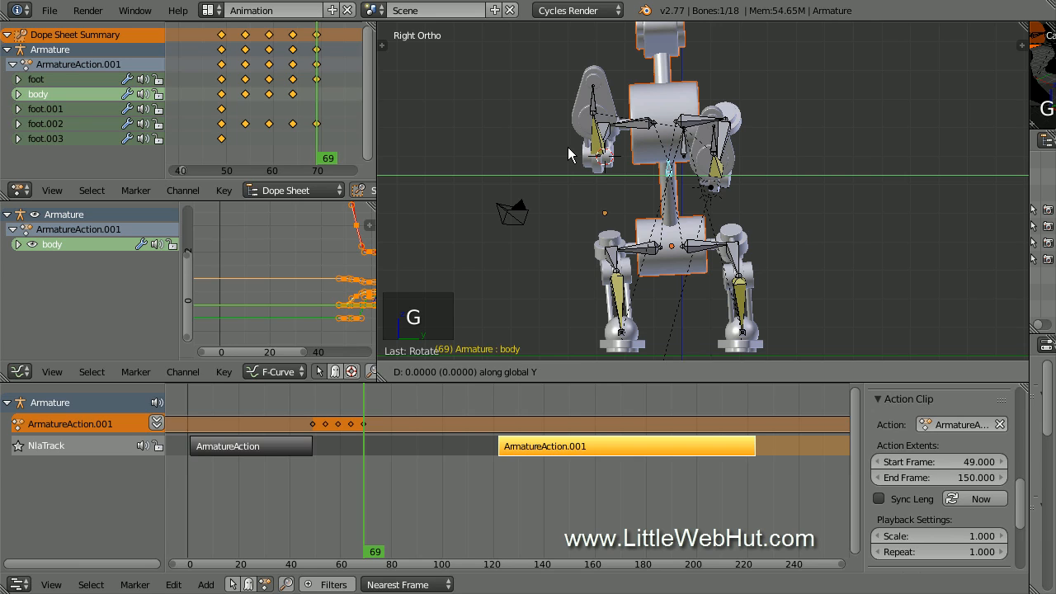
{"action": "type", "text": "1"}
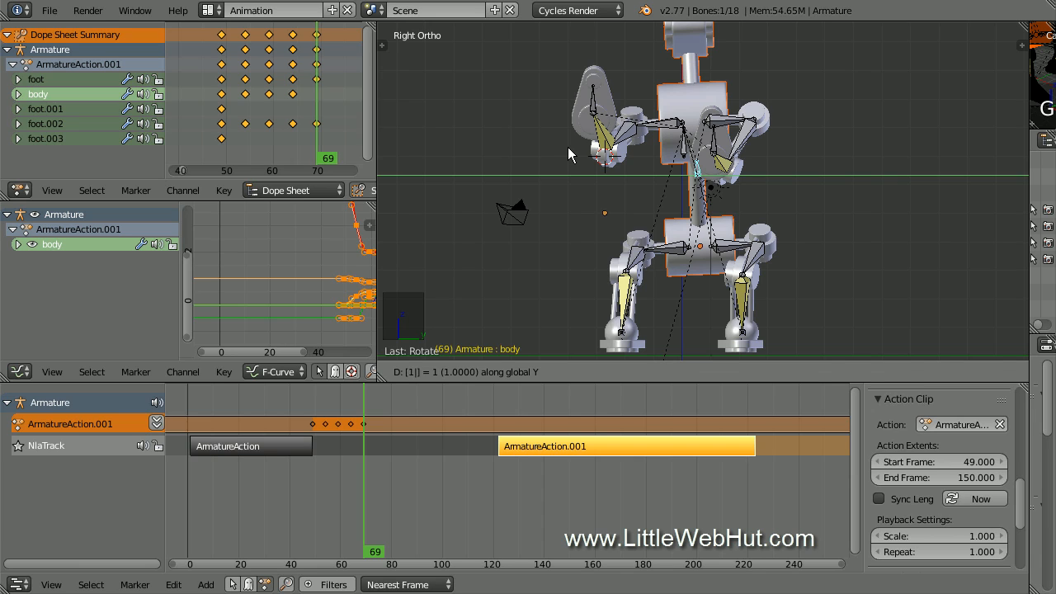
{"action": "key", "text": "Return"}
{"action": "key", "text": "i"}
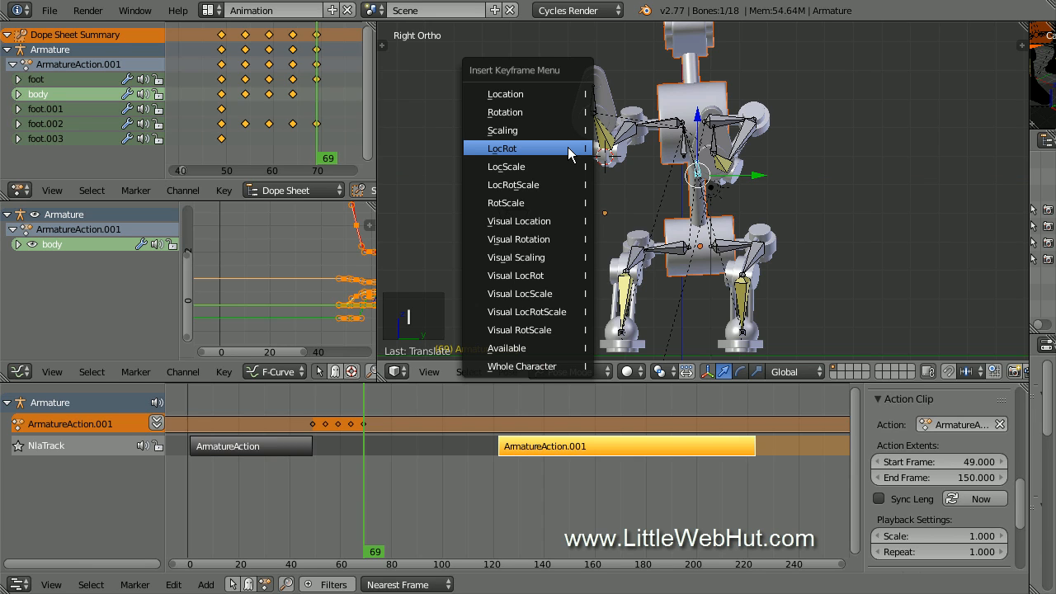
{"action": "left_click", "coordinate": [568, 147]}
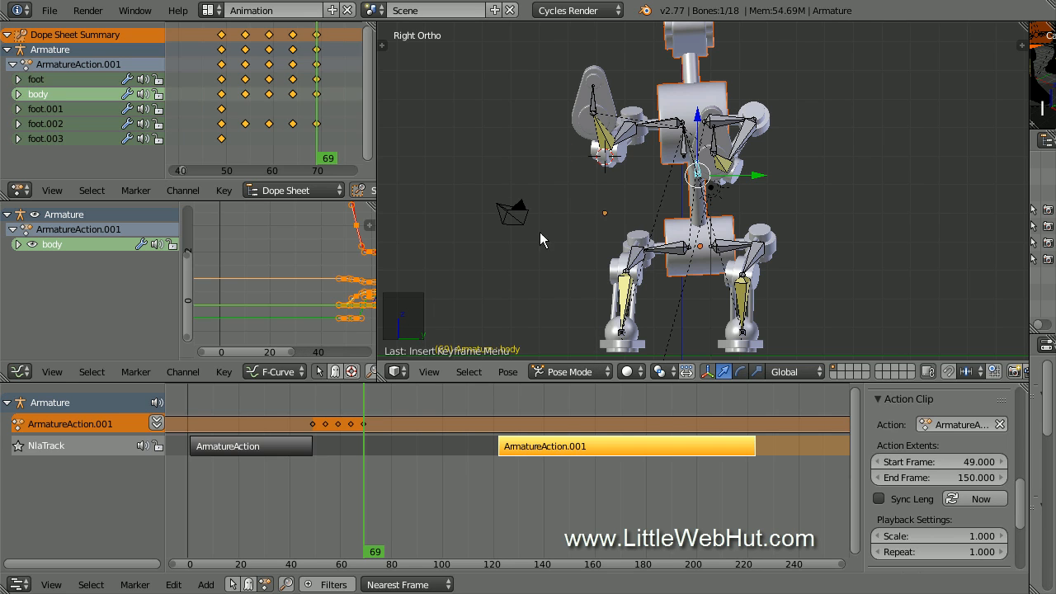
Go to frame 59, select only that frame's column of keyframes in the Dope Sheet and duplicate it 15 frames forward
{"action": "mouse_move", "coordinate": [363, 488]}
{"action": "left_mouse_down"}
{"action": "mouse_move", "coordinate": [312, 503]}
{"action": "mouse_move", "coordinate": [362, 501]}
{"action": "left_mouse_up"}
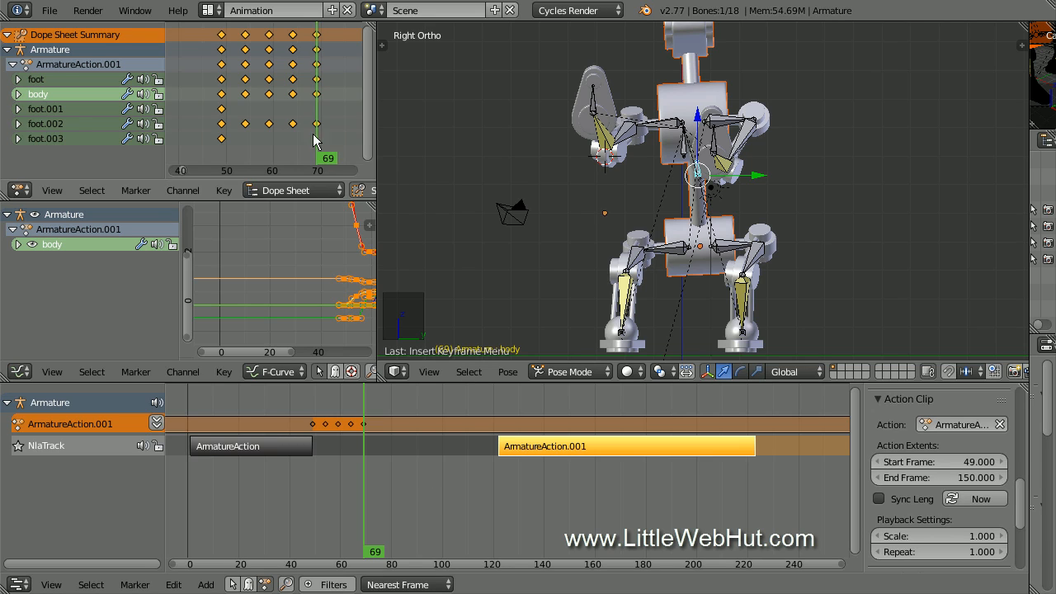
{"action": "scroll", "coordinate": [287, 132], "scroll_direction": "down", "scroll_amount": 3}
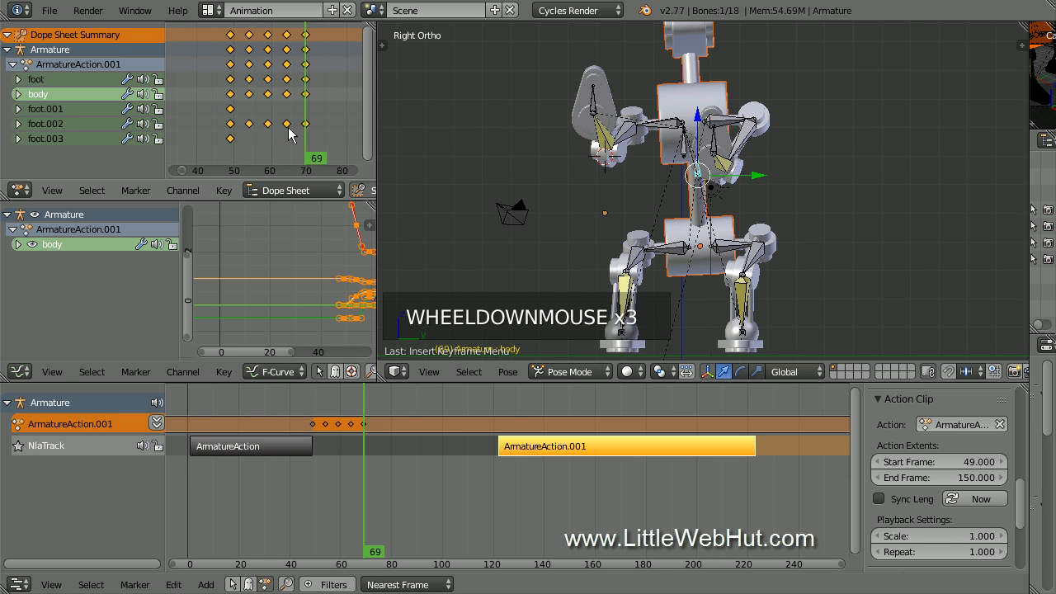
{"action": "middle_click_drag", "start_coordinate": [329, 128], "coordinate": [283, 125]}
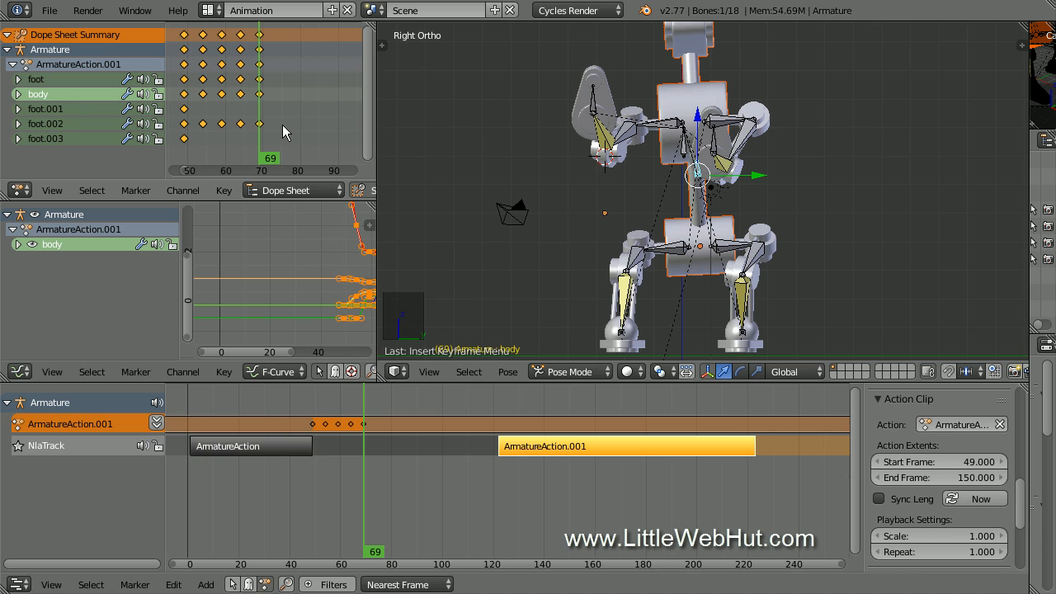
{"action": "mouse_move", "coordinate": [259, 112]}
{"action": "left_mouse_down"}
{"action": "mouse_move", "coordinate": [184, 125]}
{"action": "mouse_move", "coordinate": [221, 114]}
{"action": "left_mouse_up"}
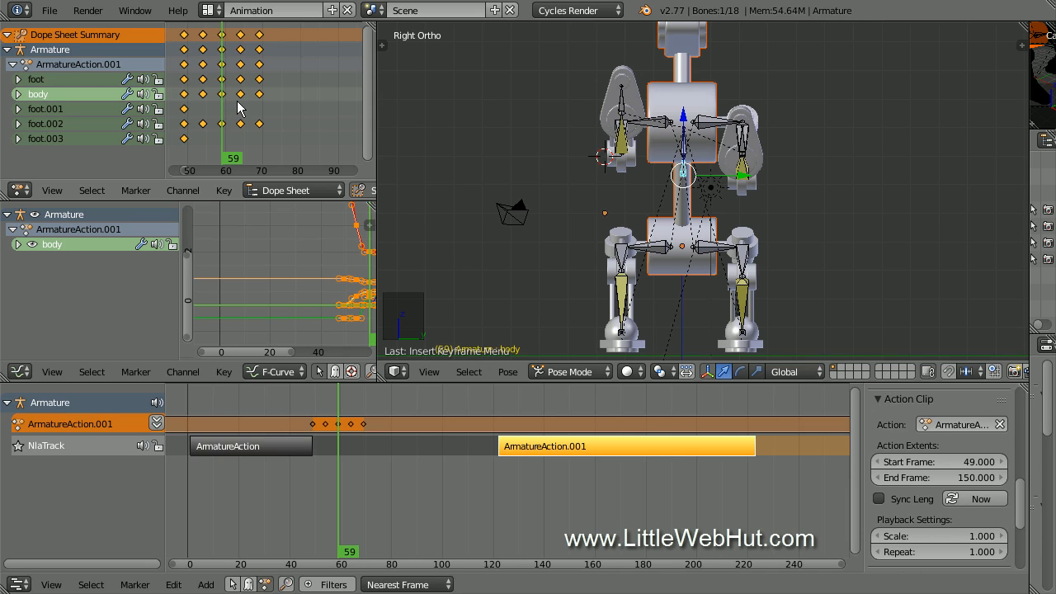
{"action": "key", "text": "a"}
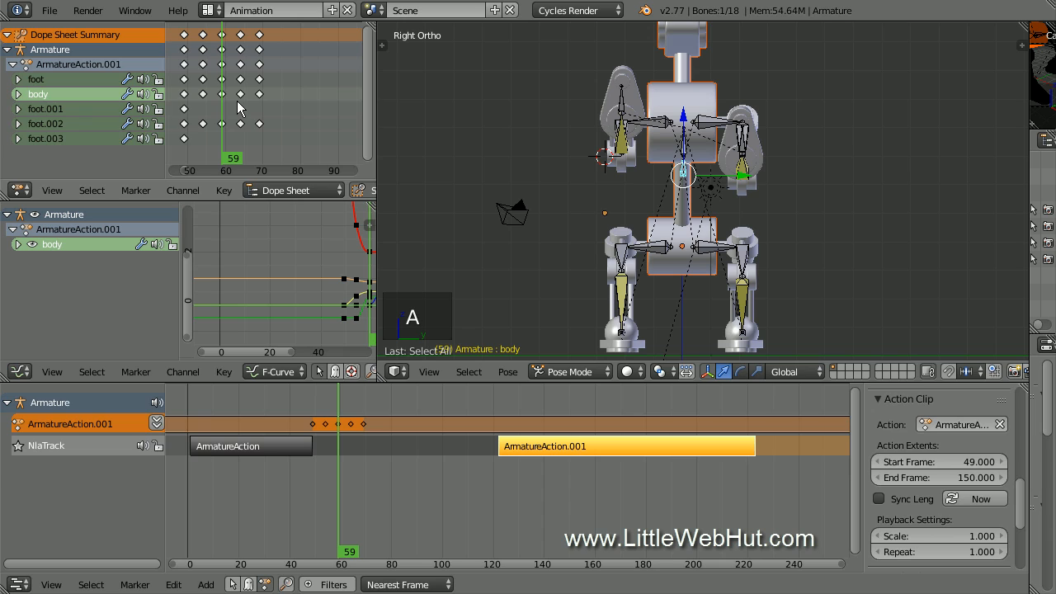
{"action": "key", "text": "b"}
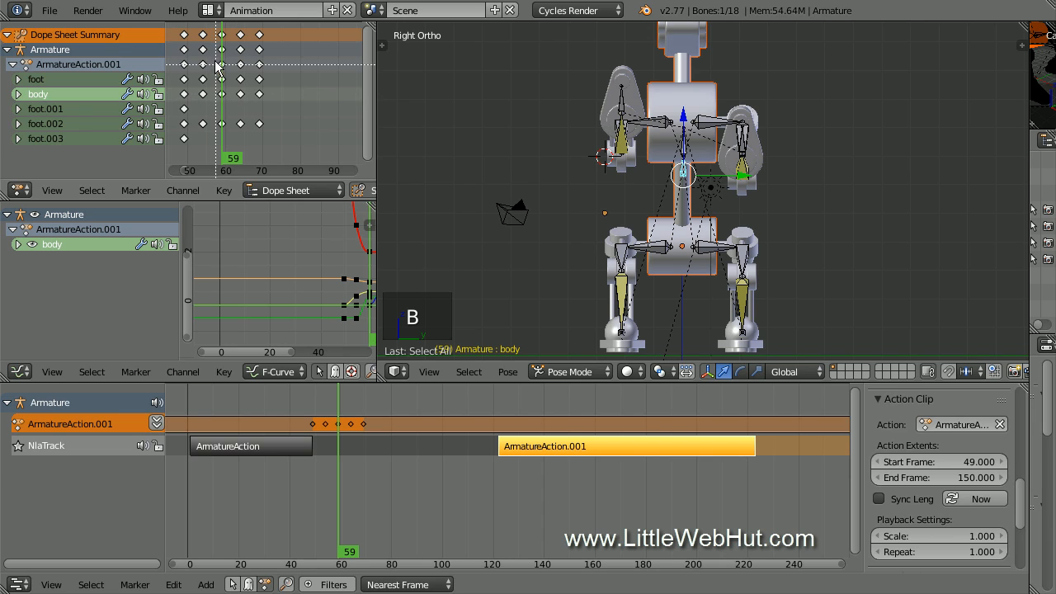
{"action": "left_click_drag", "start_coordinate": [215, 27], "coordinate": [225, 142]}
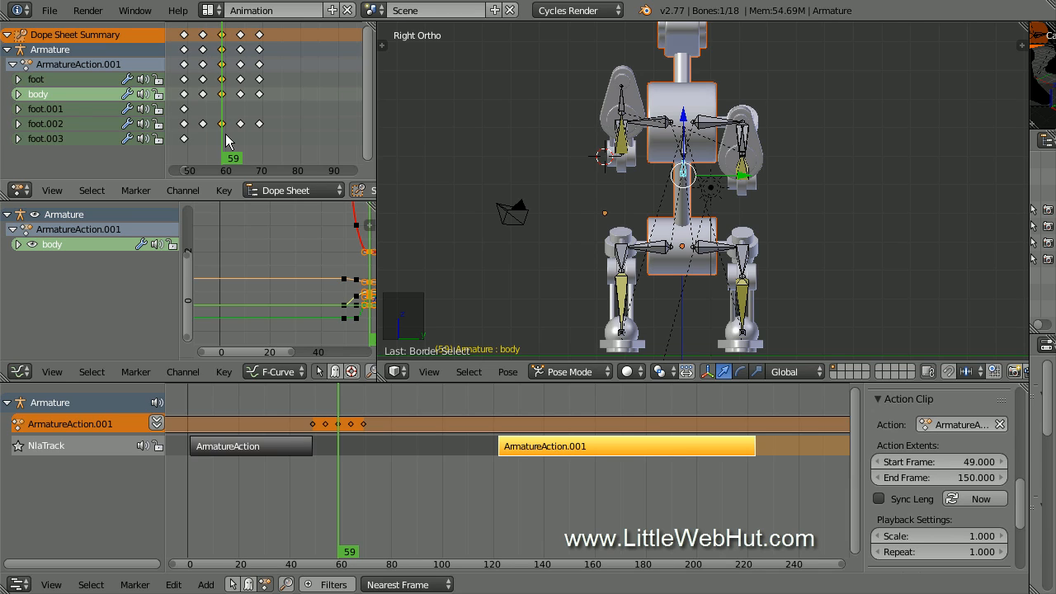
{"action": "key", "text": "shift+d"}
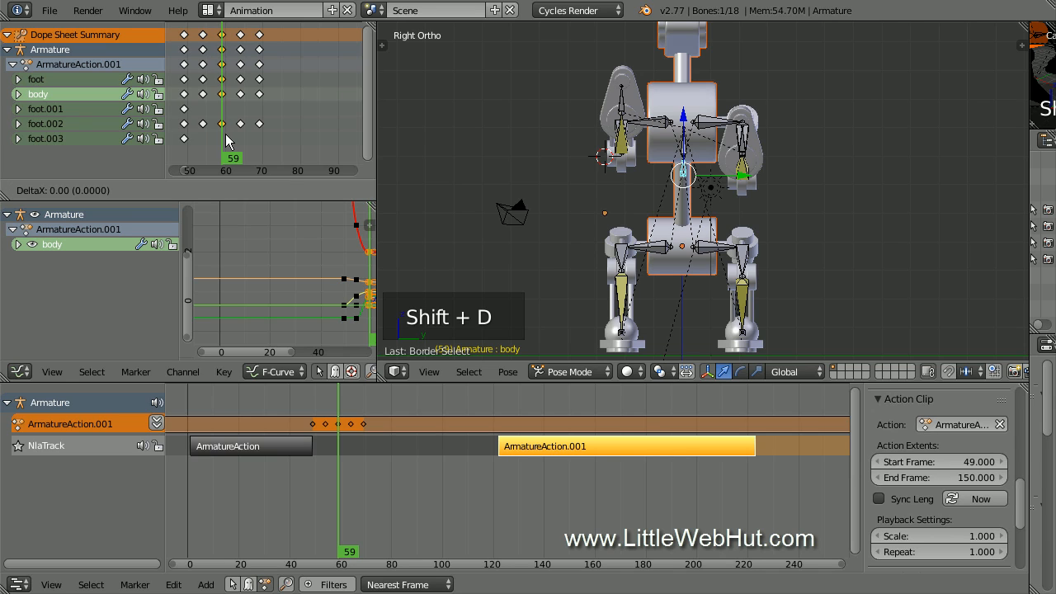
{"action": "type", "text": "15"}
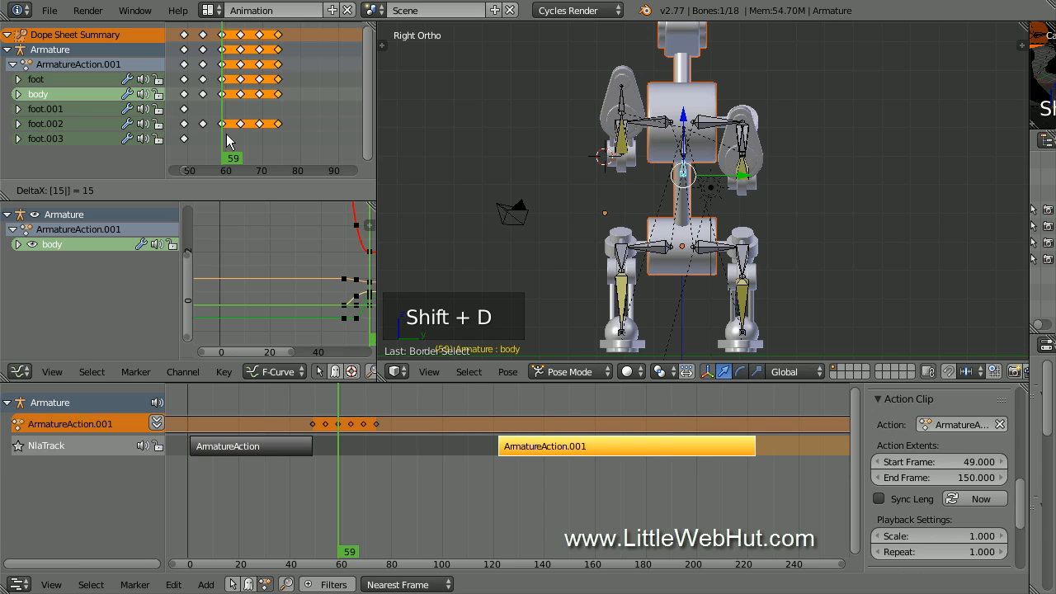
{"action": "key", "text": "Return"}
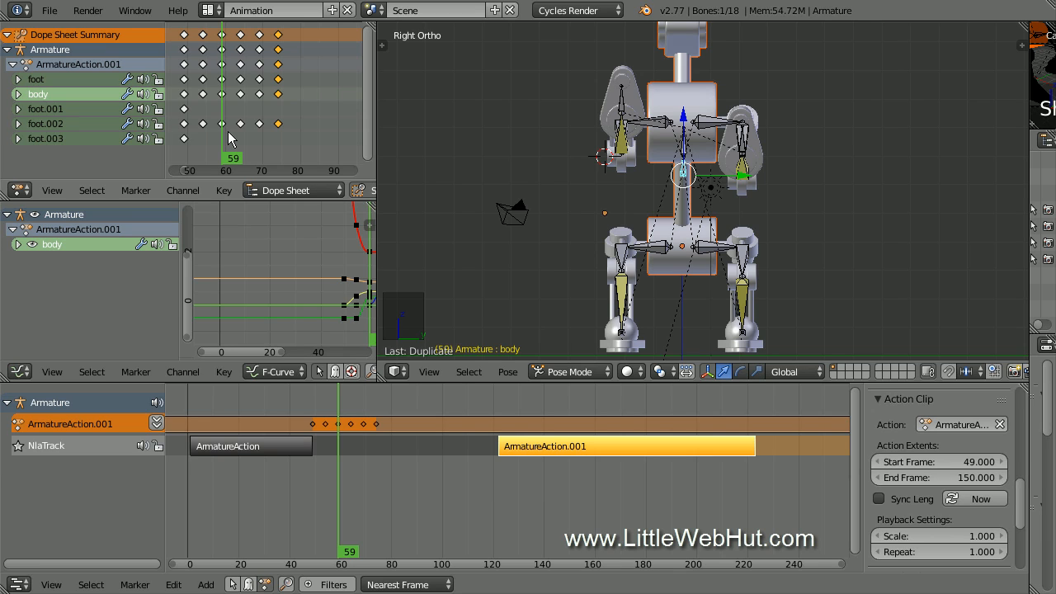
Select only the frame 54 column of keyframes in the Dope Sheet and duplicate it 25 frames forward
{"action": "key", "text": "a"}
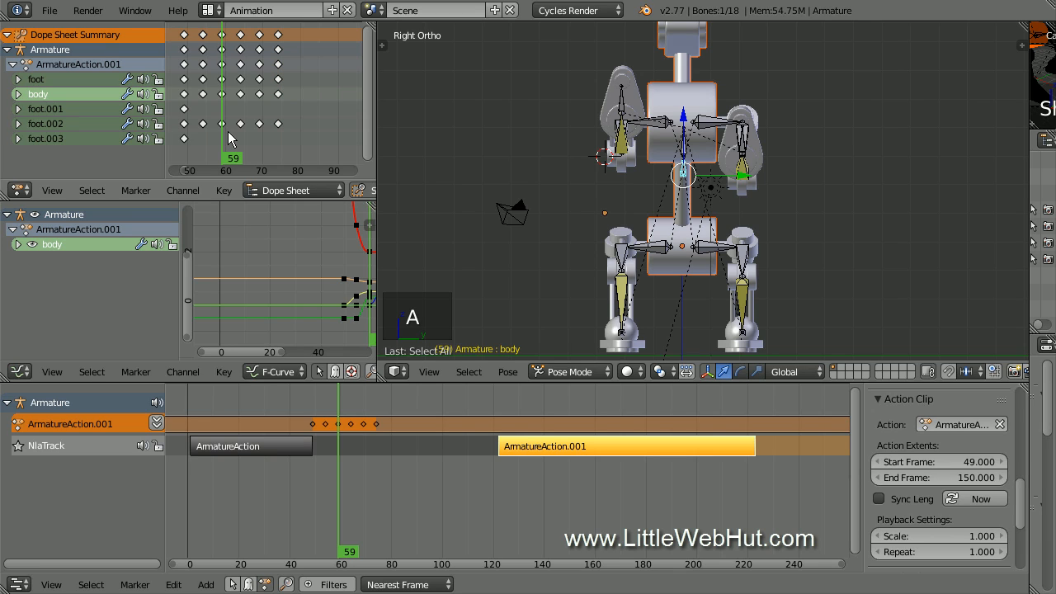
{"action": "key", "text": "b"}
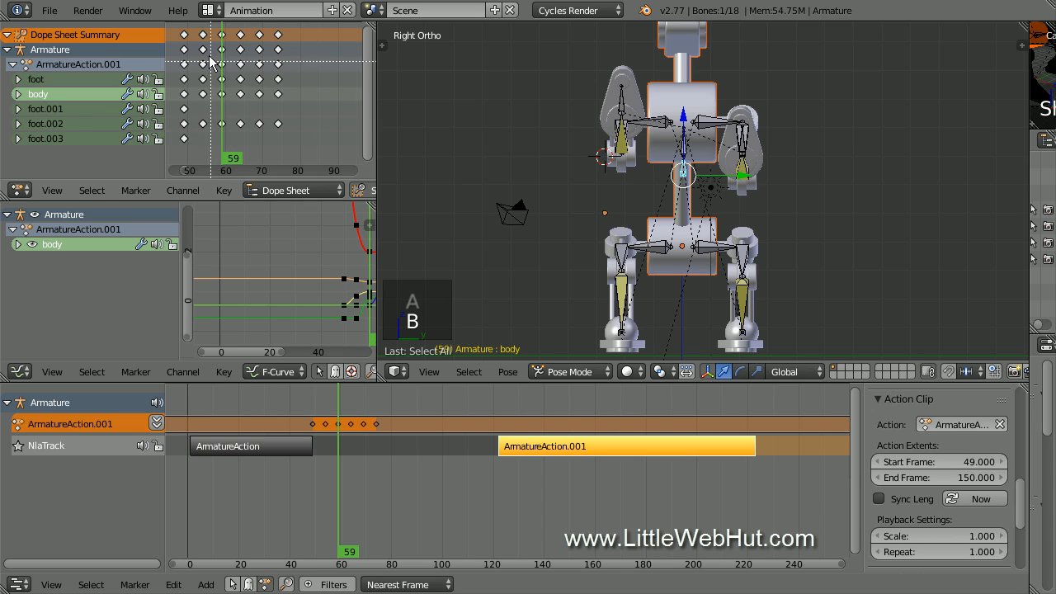
{"action": "left_click_drag", "start_coordinate": [199, 30], "coordinate": [208, 136]}
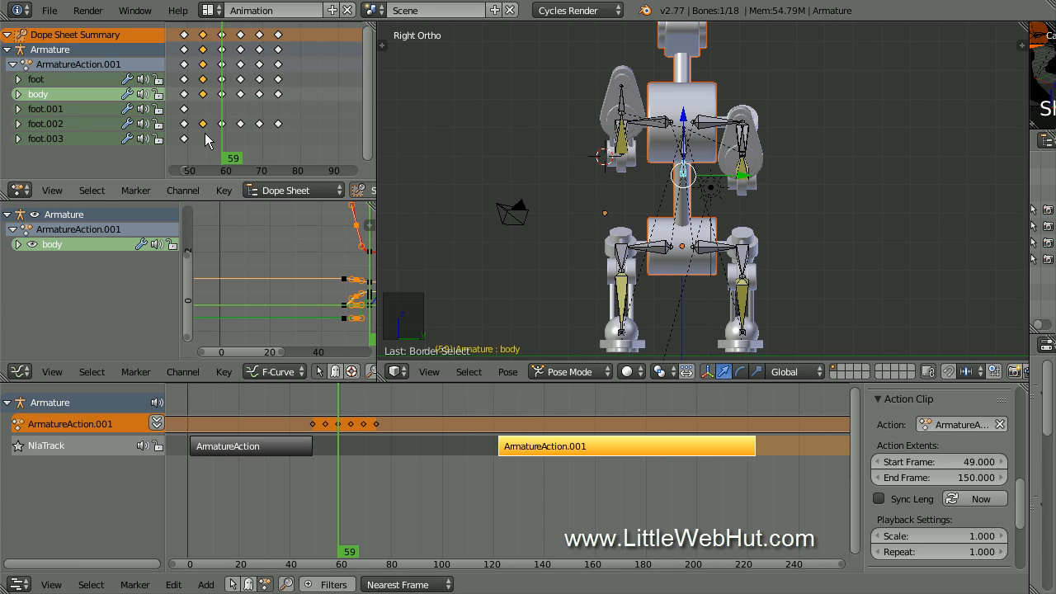
{"action": "key", "text": "shift+d"}
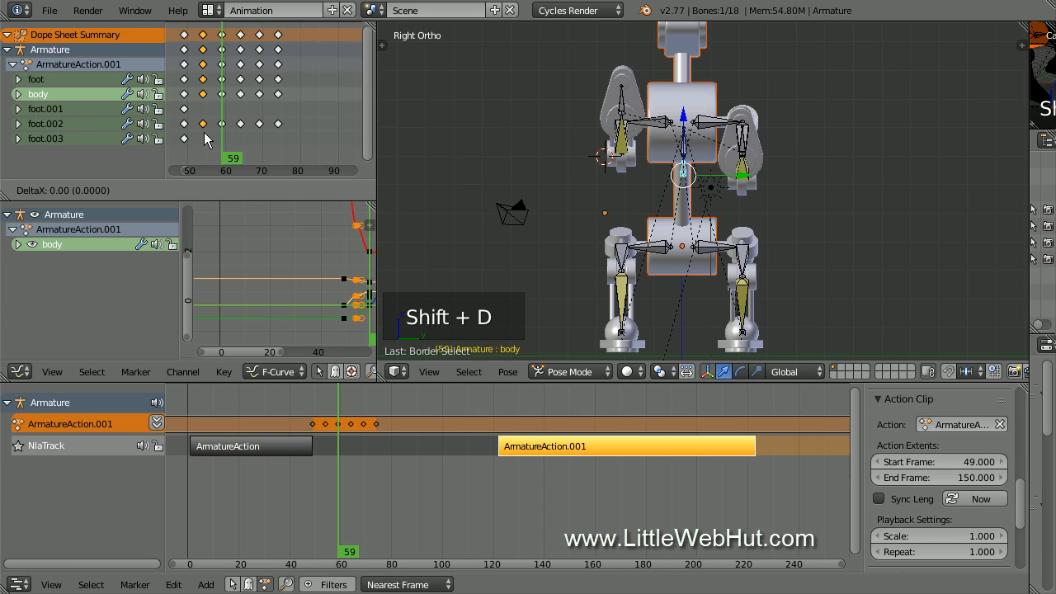
{"action": "type", "text": "25"}
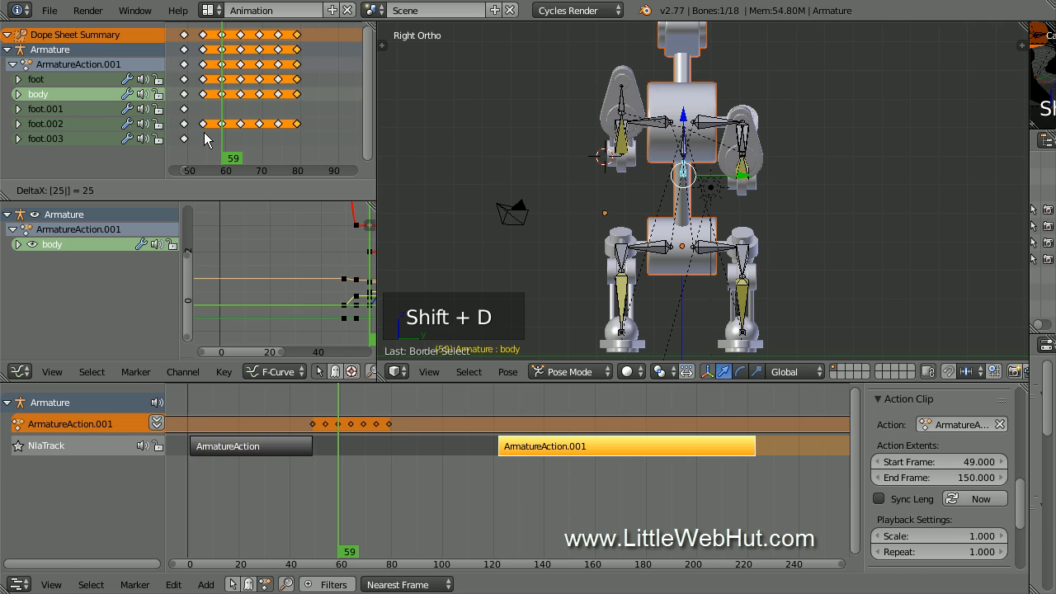
{"action": "key", "text": "Return"}
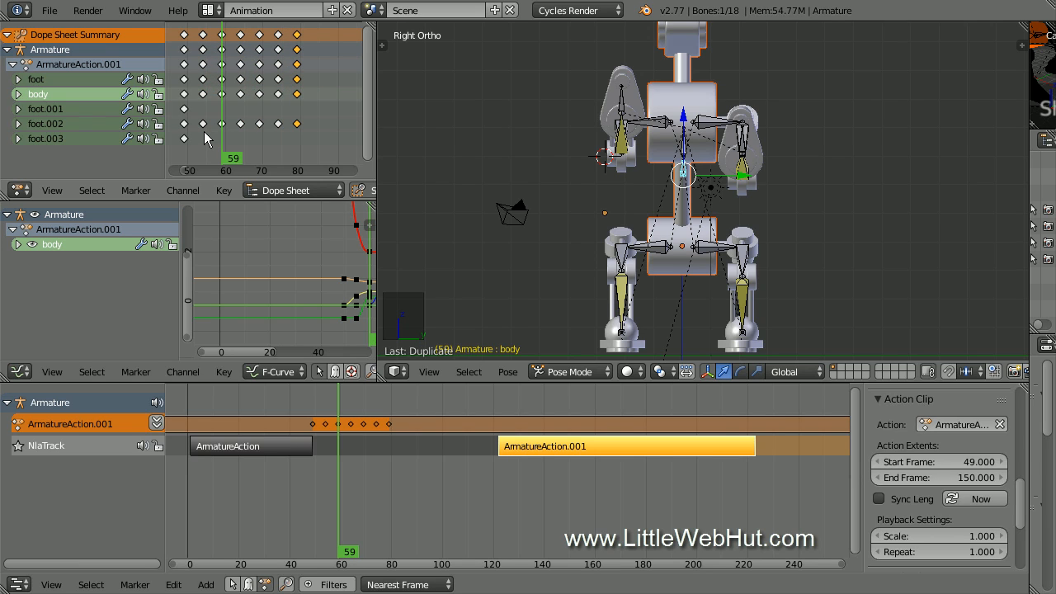
Select only the first column of keyframes, at frame 49, and duplicate it 35 frames forward
{"action": "key", "text": "a"}
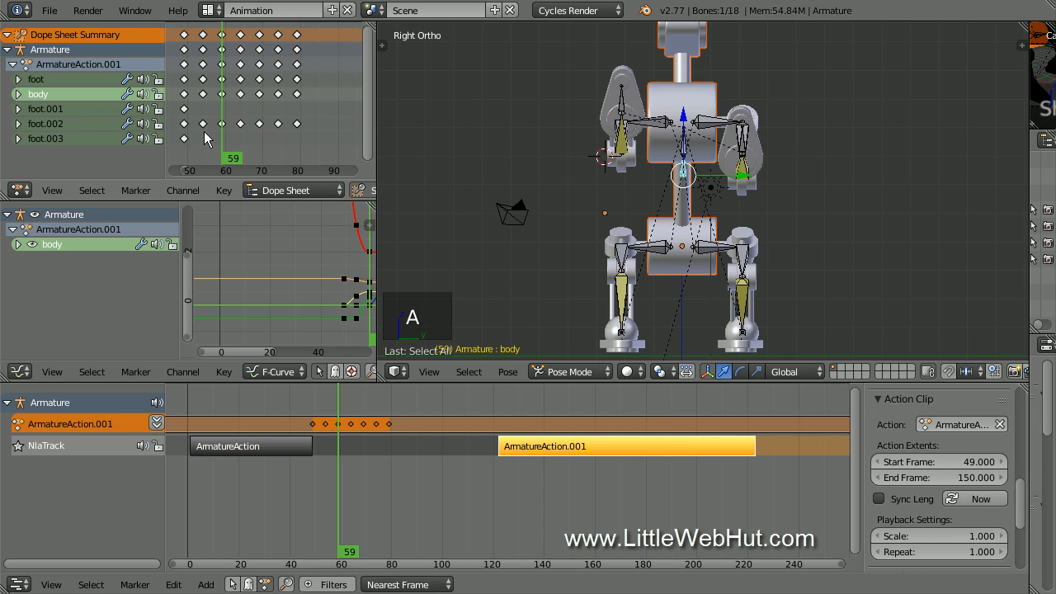
{"action": "key", "text": "b"}
{"action": "left_click_drag", "start_coordinate": [179, 25], "coordinate": [191, 156]}
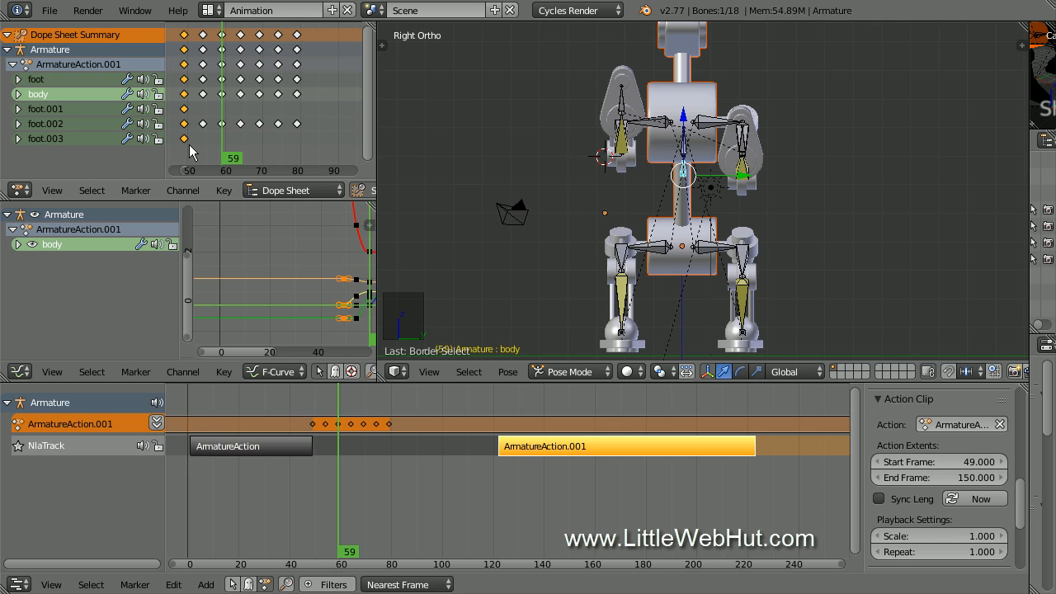
{"action": "key", "text": "shift+d"}
{"action": "type", "text": "35"}
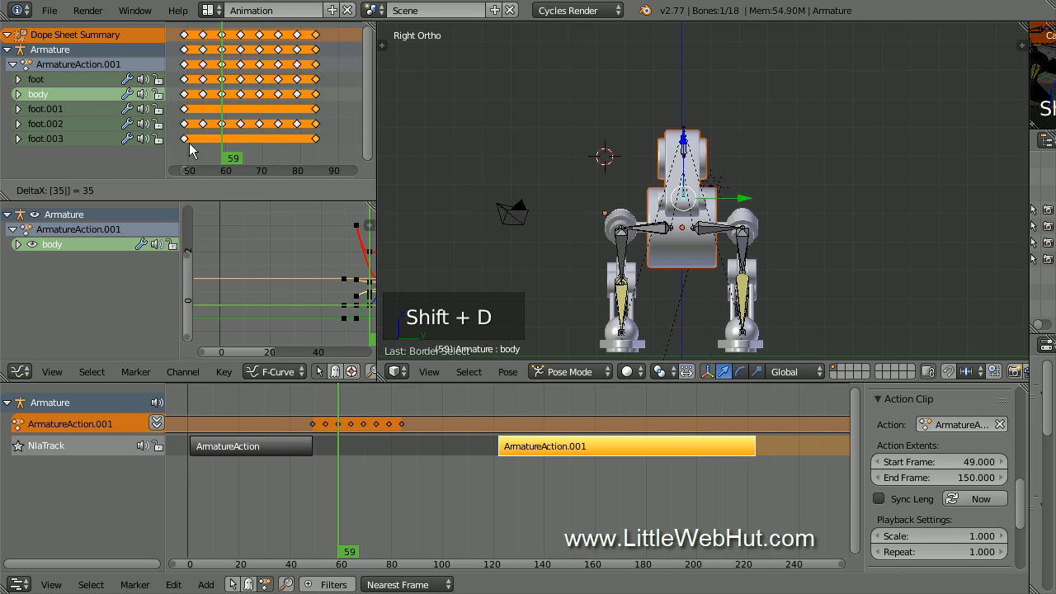
{"action": "key", "text": "Return"}
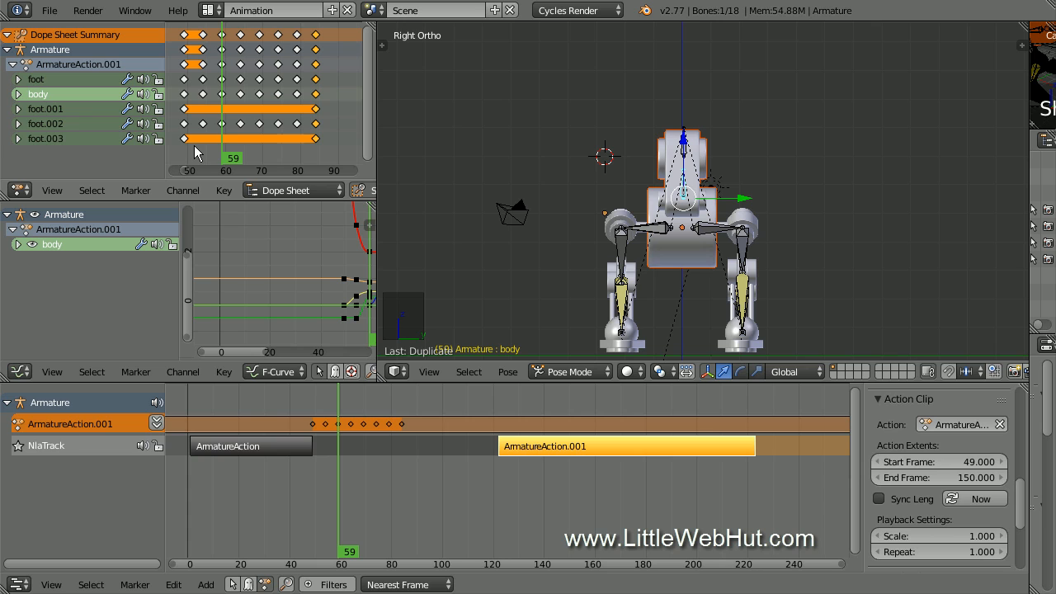
Scrub through the new keyframes to frame 84, then push ArmatureAction.001 down into the NLA track as a strip
{"action": "left_click_drag", "start_coordinate": [222, 134], "coordinate": [316, 136]}
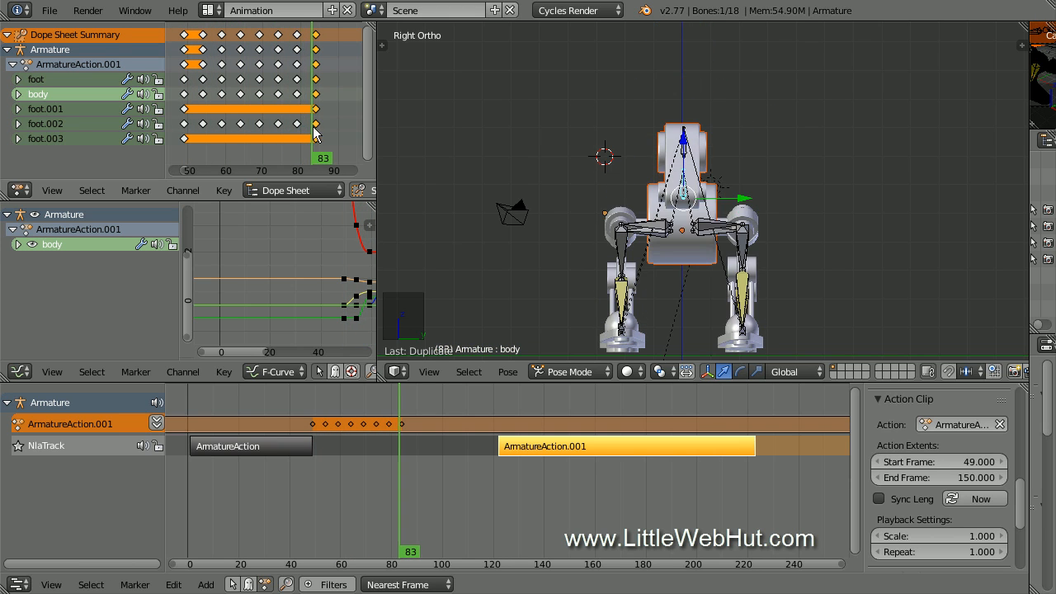
{"action": "middle_click_drag", "start_coordinate": [447, 178], "coordinate": [517, 133]}
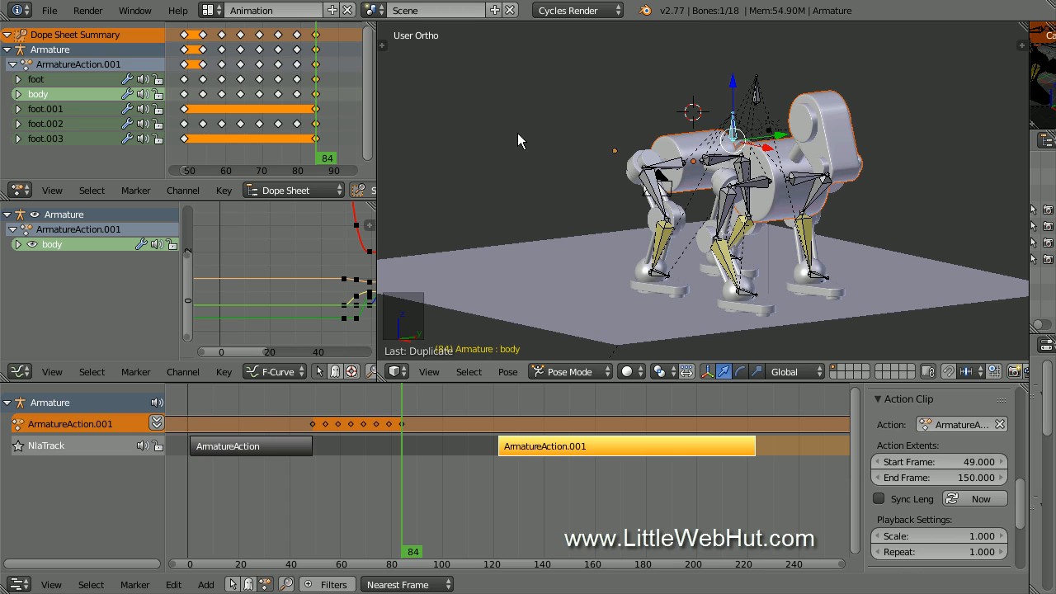
{"action": "mouse_move", "coordinate": [323, 132]}
{"action": "left_mouse_down"}
{"action": "mouse_move", "coordinate": [188, 133]}
{"action": "mouse_move", "coordinate": [316, 134]}
{"action": "left_mouse_up"}
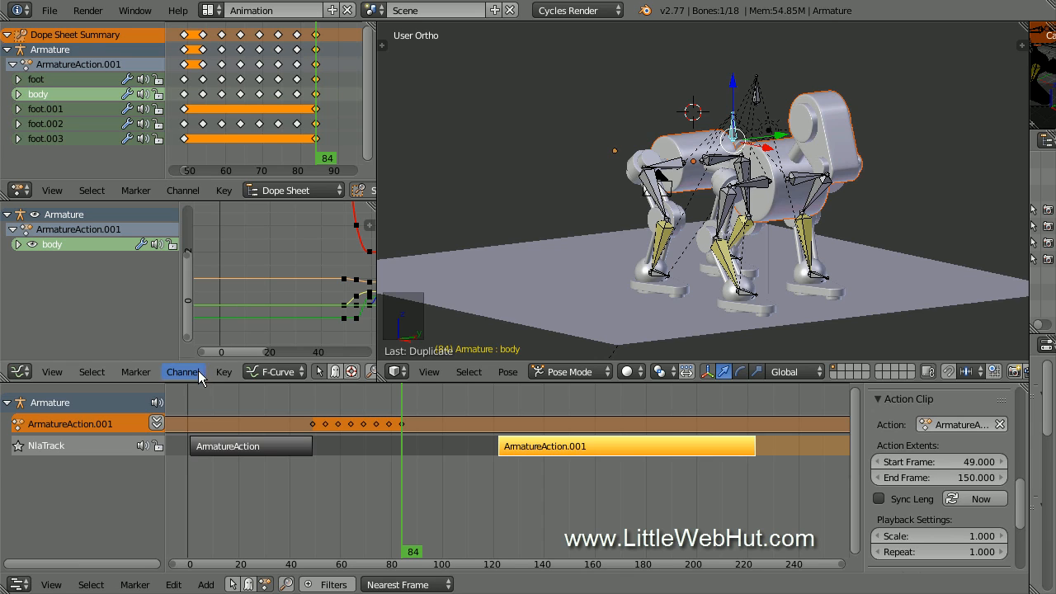
{"action": "left_click", "coordinate": [157, 422]}
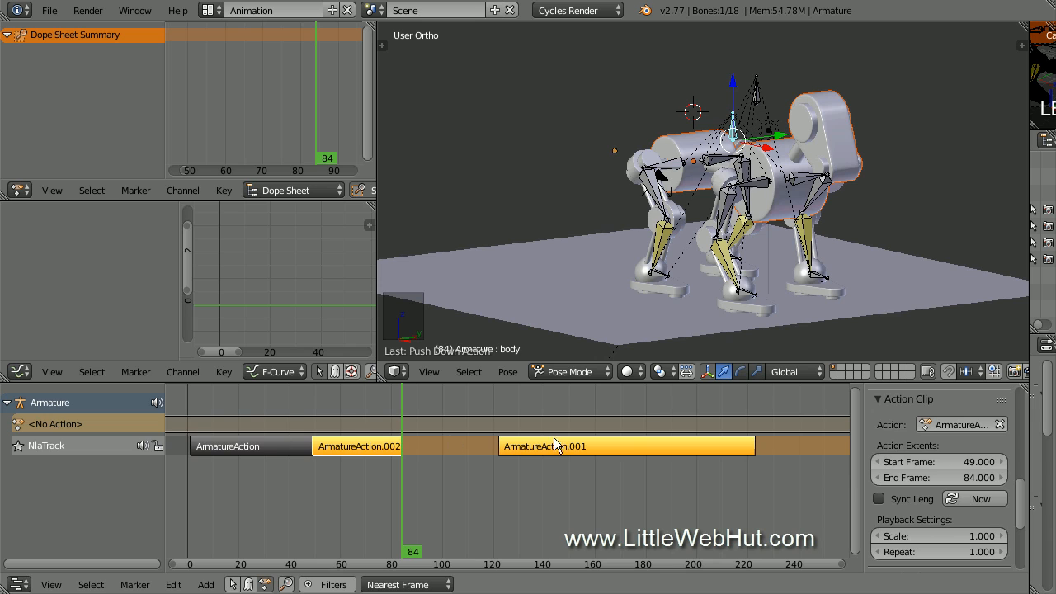
Select only the ArmatureAction.002 strip and set its end frame to 99
{"action": "left_click_drag", "start_coordinate": [1022, 512], "coordinate": [1039, 440]}
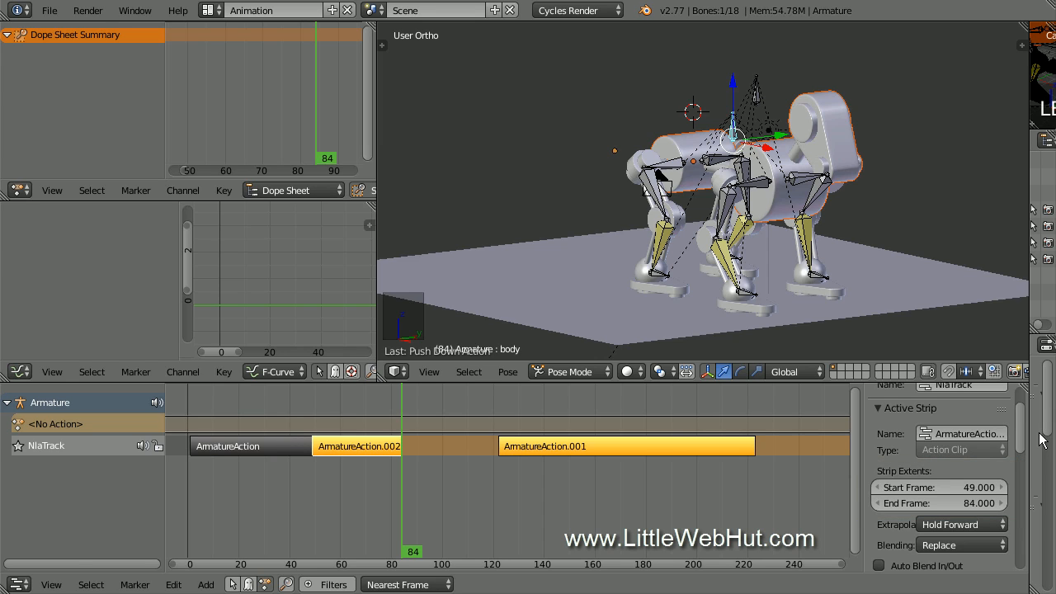
{"action": "right_click", "coordinate": [383, 450]}
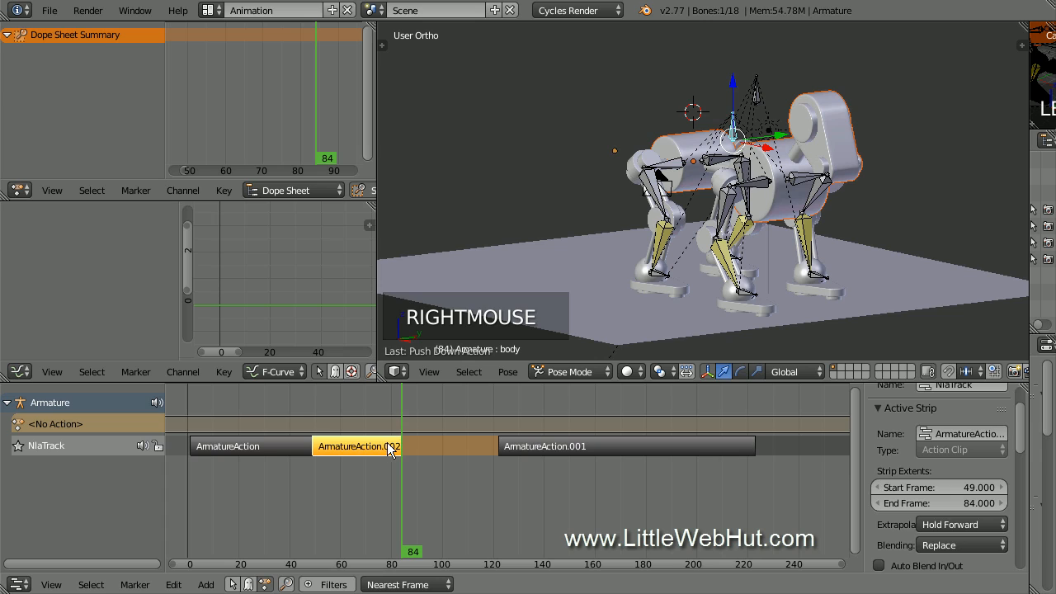
{"action": "left_click", "coordinate": [955, 504]}
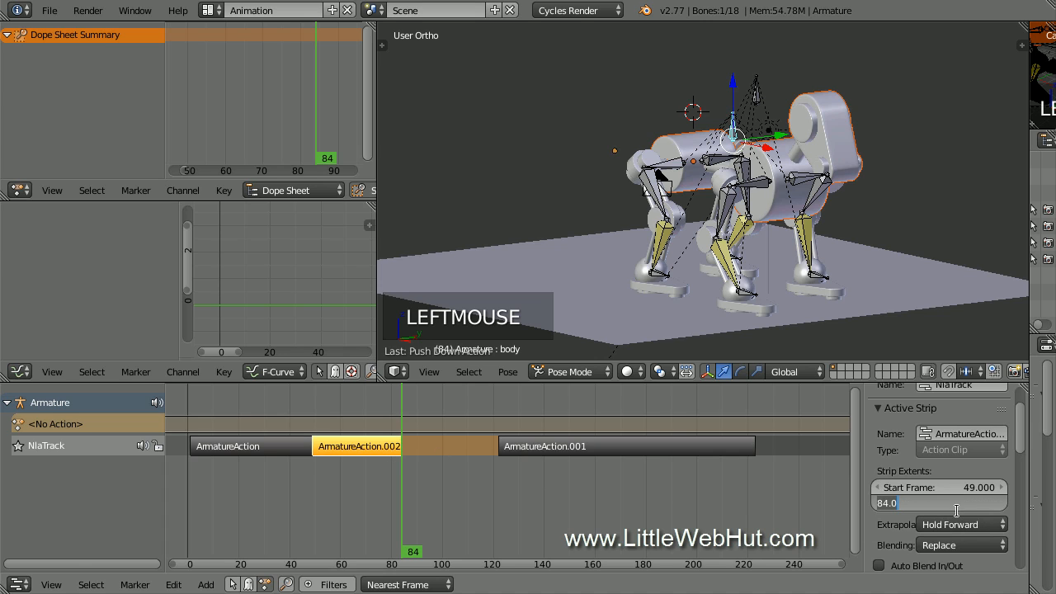
{"action": "type", "text": "99"}
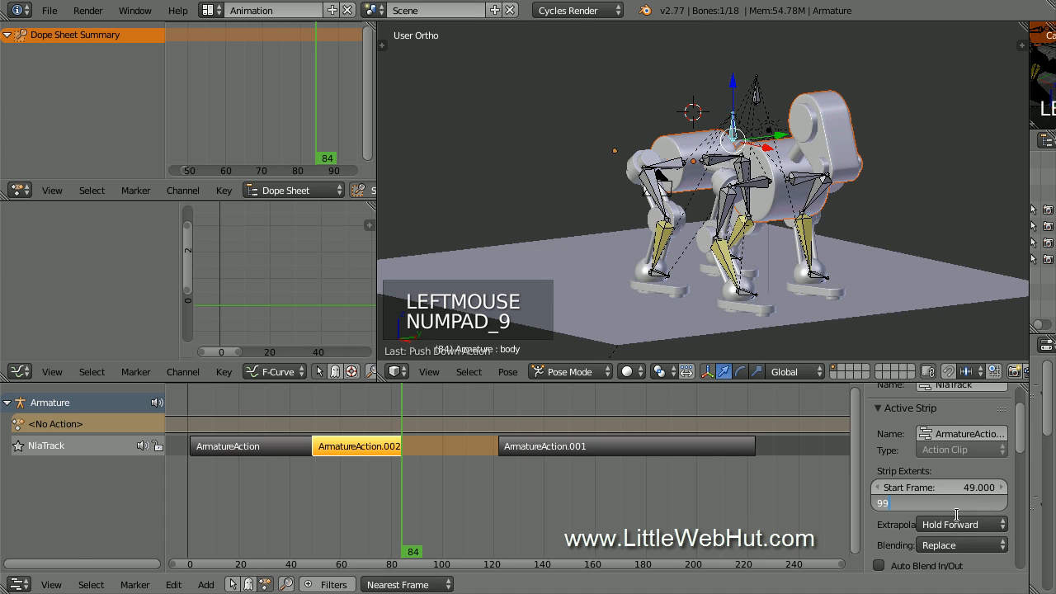
{"action": "key", "text": "Return"}
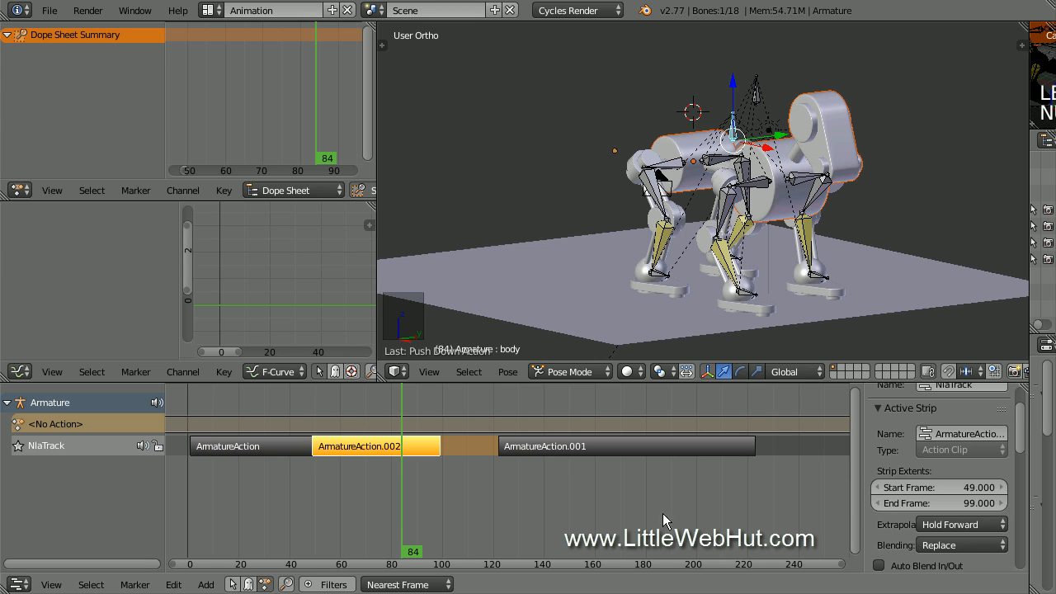
Move the ArmatureAction.001 strip so it starts at frame 99, directly after ArmatureAction.002, and scrub the animation to frame 200
{"action": "left_click_drag", "start_coordinate": [403, 510], "coordinate": [560, 536]}
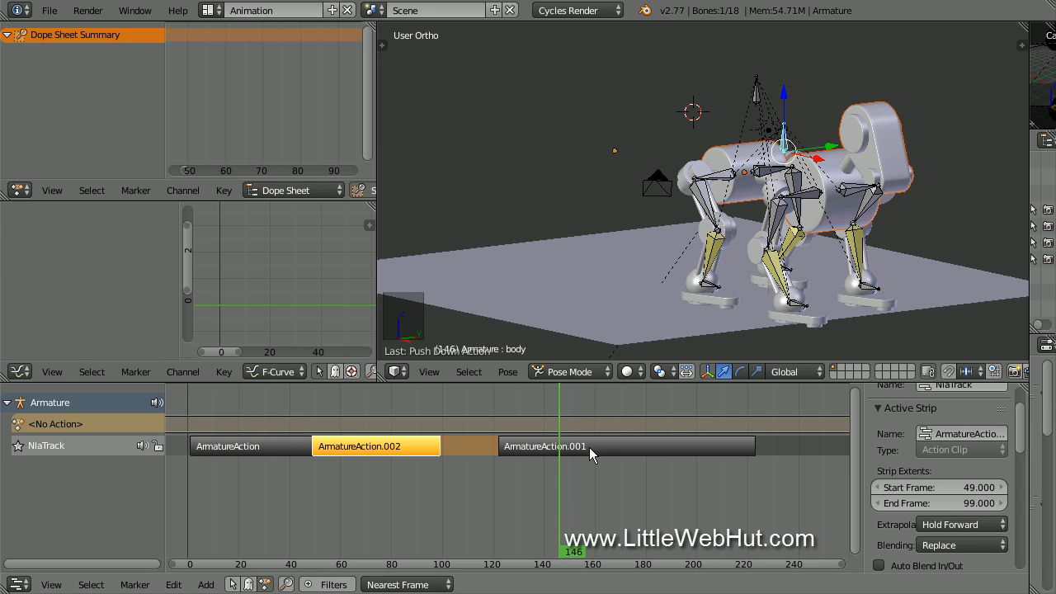
{"action": "right_click_drag", "start_coordinate": [589, 447], "coordinate": [471, 441]}
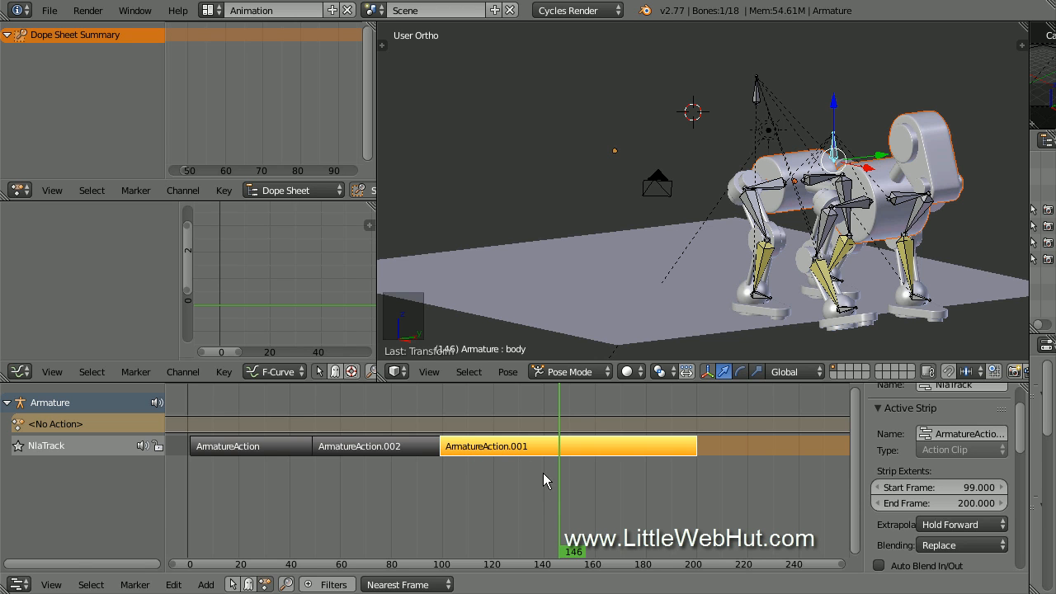
{"action": "left_click_drag", "start_coordinate": [558, 480], "coordinate": [697, 522]}
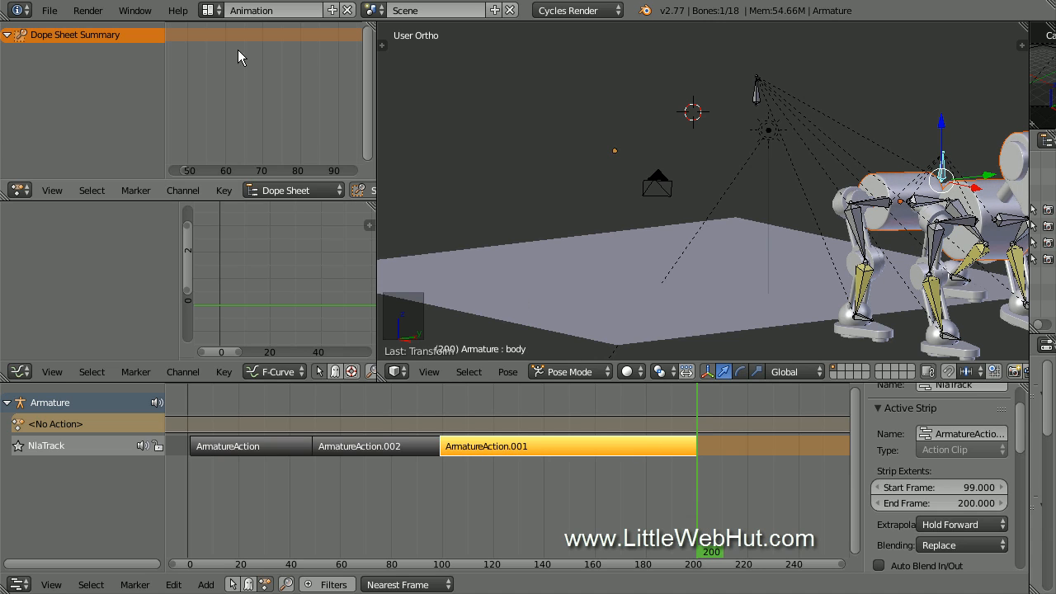
Switch to the Default screen layout, set the current frame to 1 and view the whole robot at an angle
{"action": "left_click", "coordinate": [211, 10]}
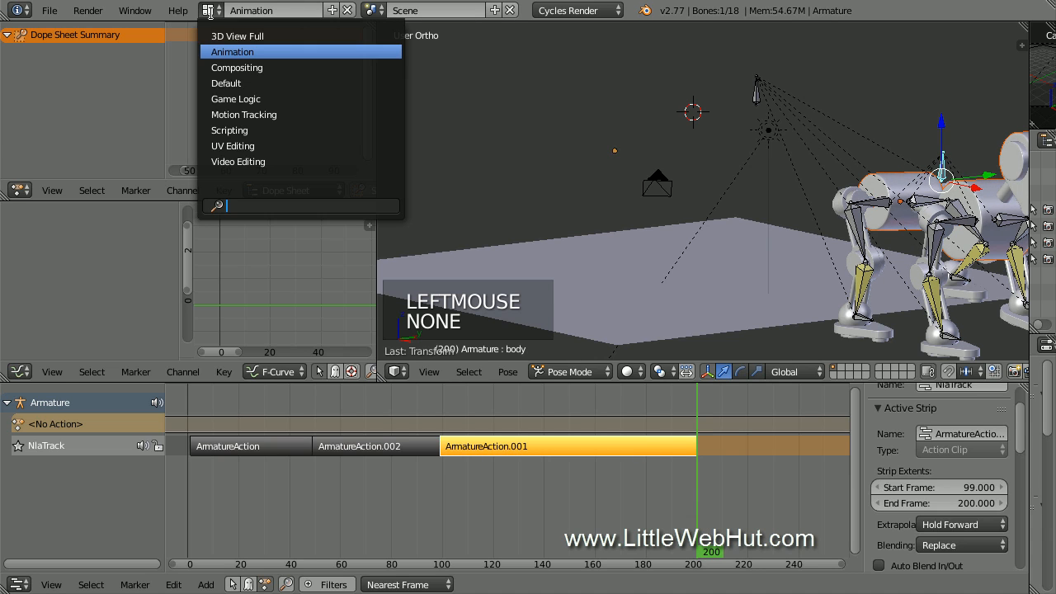
{"action": "left_click", "coordinate": [264, 84]}
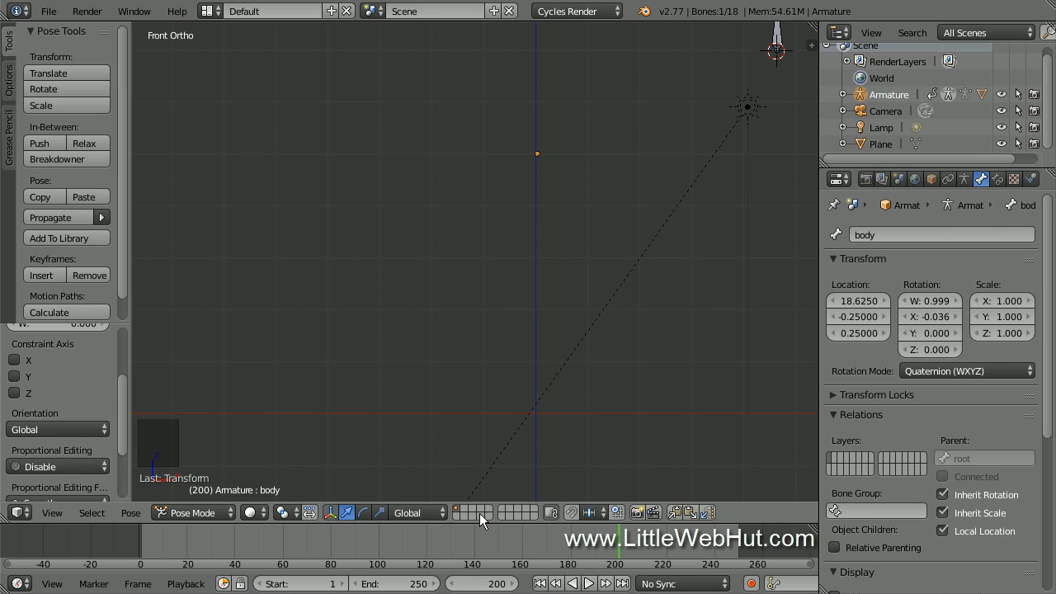
{"action": "left_click", "coordinate": [487, 582]}
{"action": "type", "text": "1"}
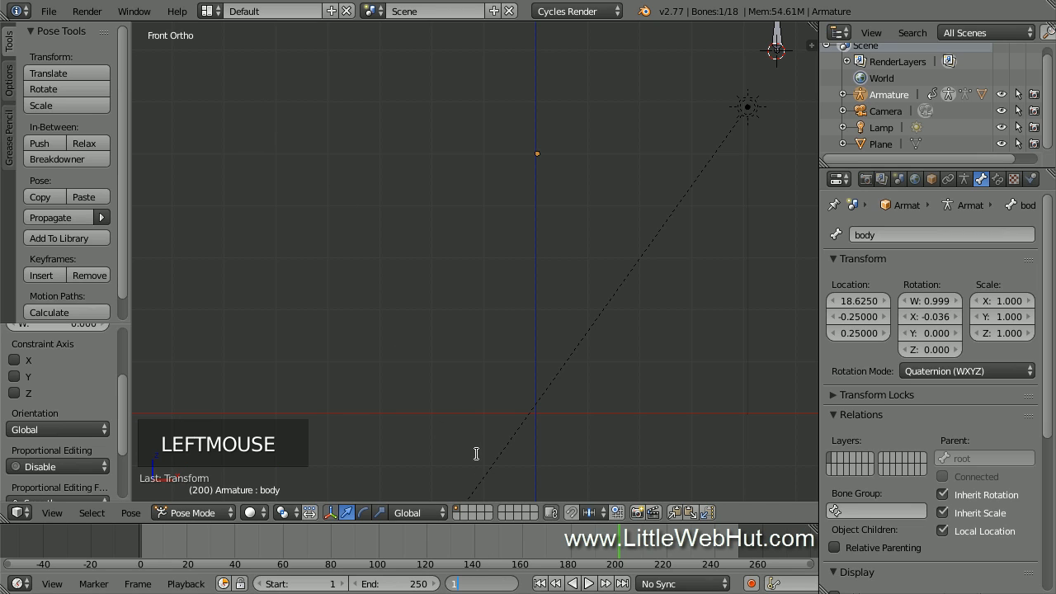
{"action": "left_click", "coordinate": [476, 454]}
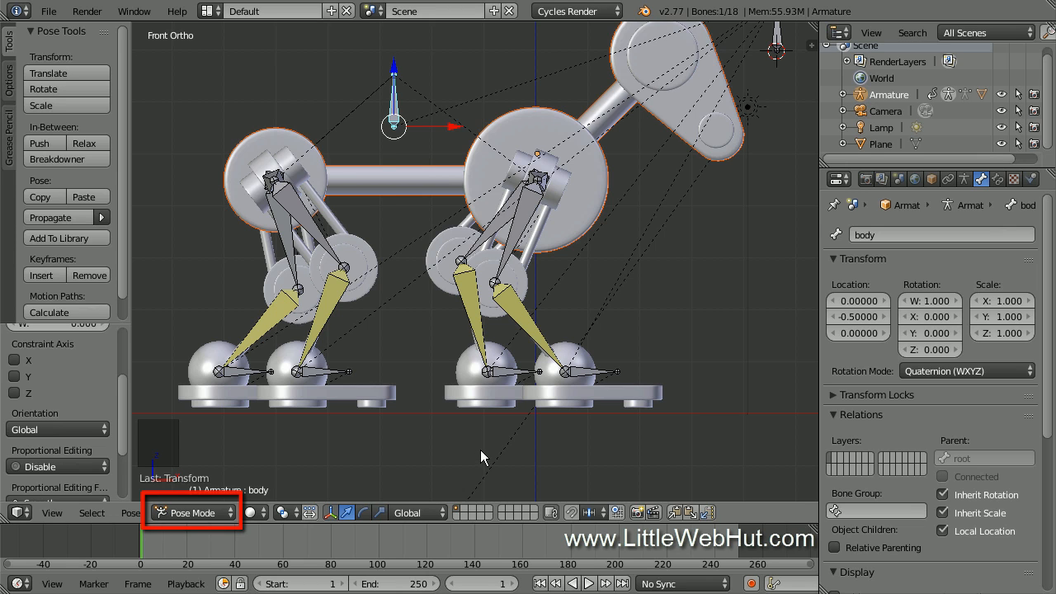
{"action": "scroll", "coordinate": [480, 450], "scroll_direction": "down", "scroll_amount": 3}
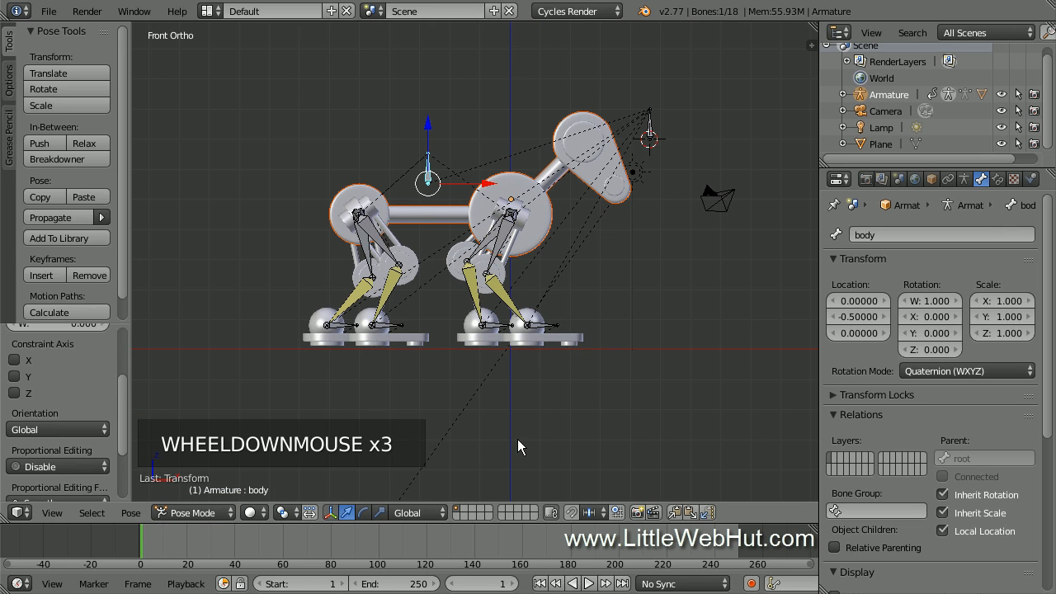
{"action": "middle_click_drag", "start_coordinate": [525, 438], "coordinate": [466, 457]}
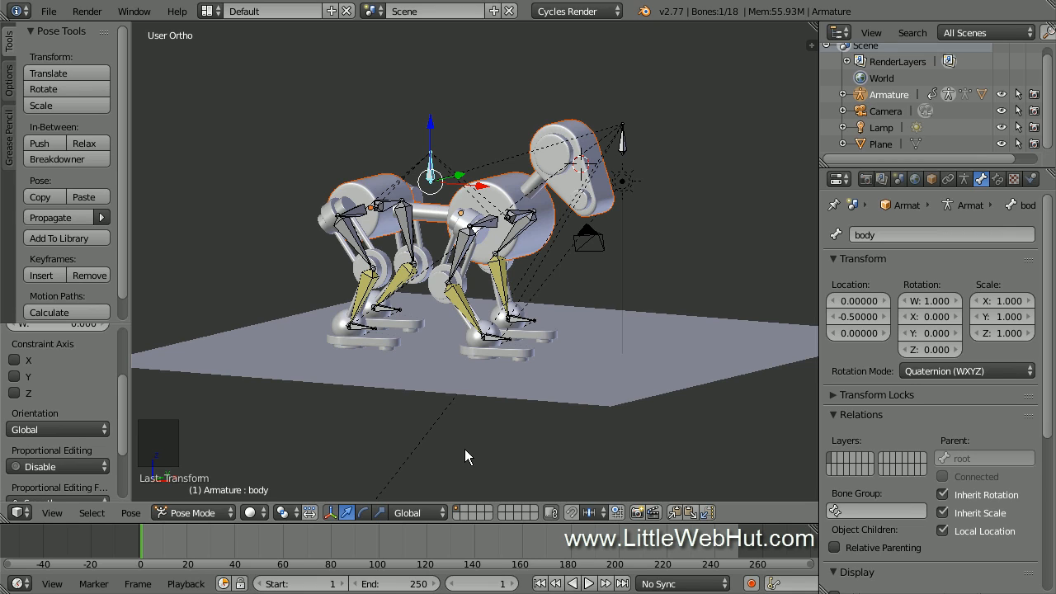
Select the root bone and rotate it 90° about the global Z axis
{"action": "right_click", "coordinate": [625, 152]}
{"action": "type", "text": "r"}
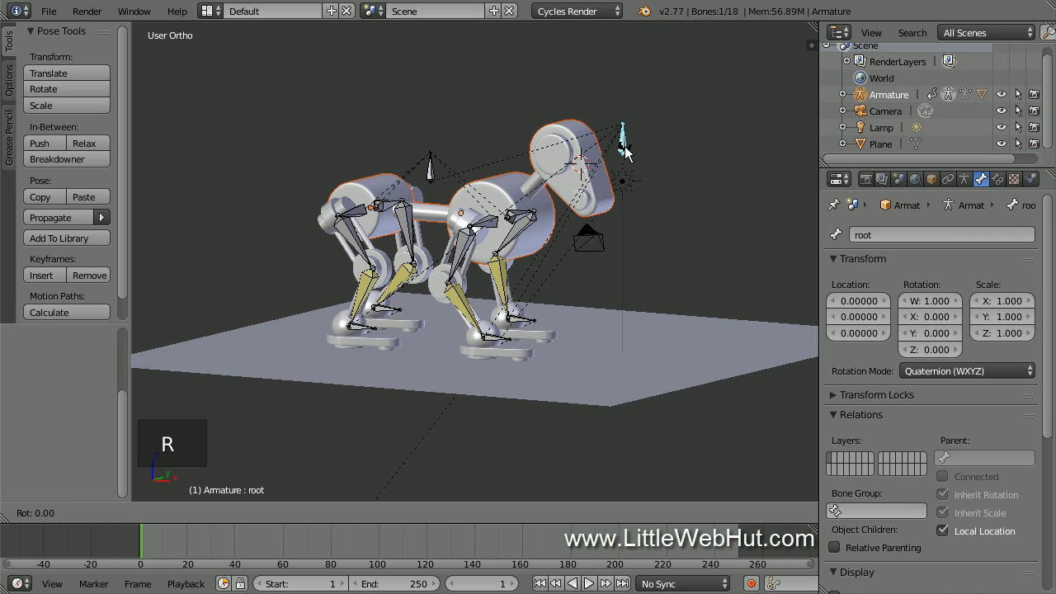
{"action": "type", "text": "z90"}
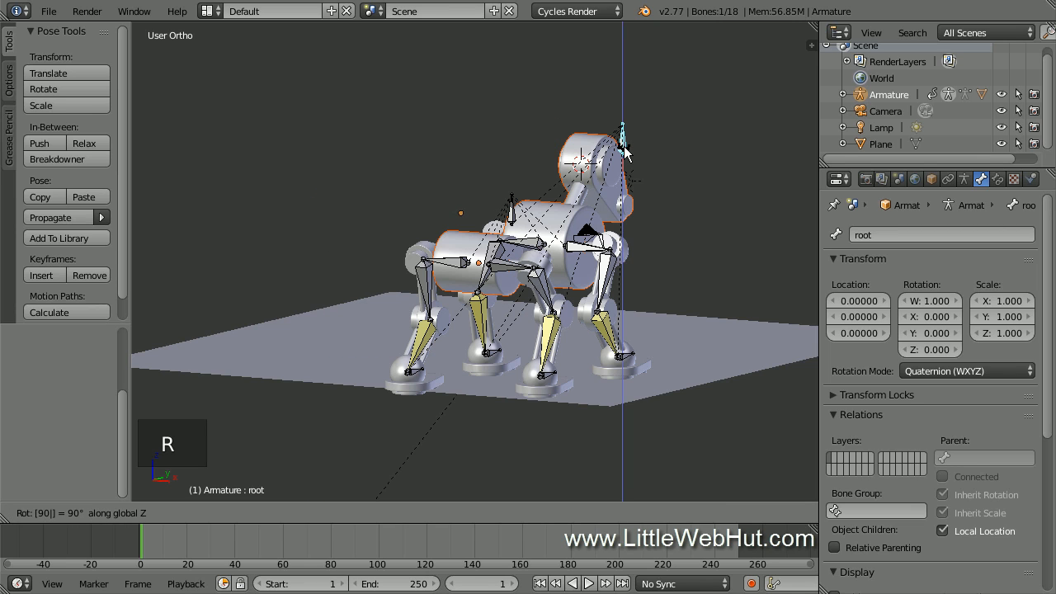
{"action": "key", "text": "Return"}
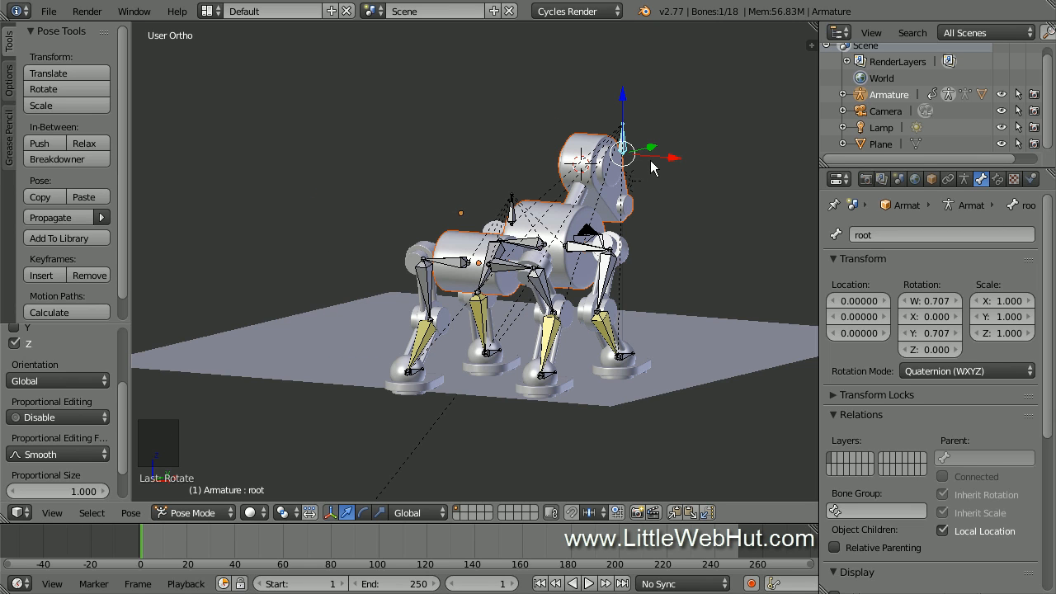
Move the root bone about -6.7 units along the global X axis and check the animation from frame 1
{"action": "left_click_drag", "start_coordinate": [672, 162], "coordinate": [494, 163]}
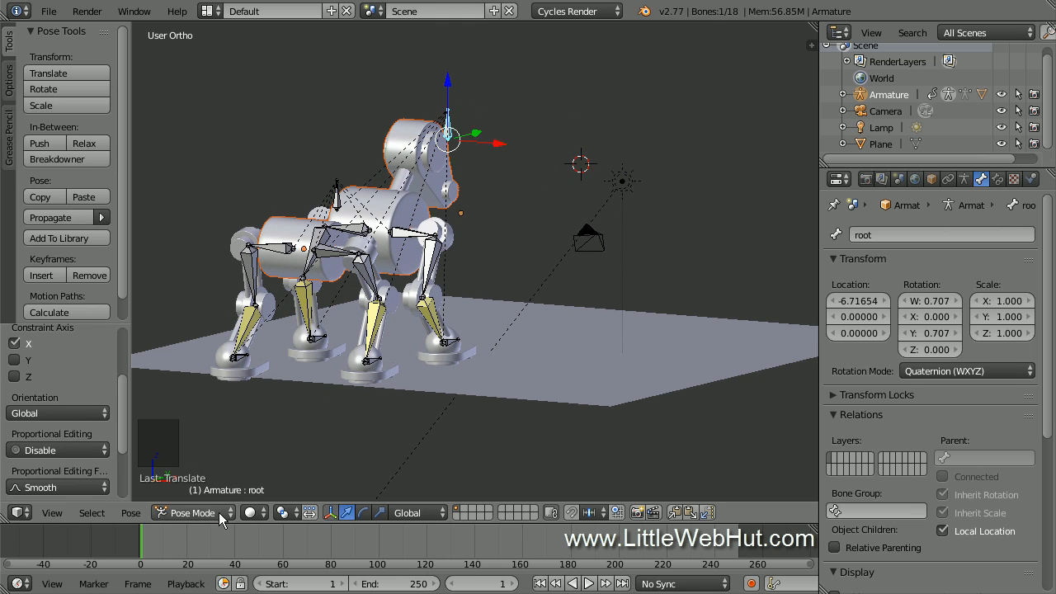
{"action": "mouse_move", "coordinate": [146, 549]}
{"action": "left_mouse_down"}
{"action": "mouse_move", "coordinate": [287, 561]}
{"action": "mouse_move", "coordinate": [153, 559]}
{"action": "left_mouse_up"}
{"action": "key", "text": "Escape"}
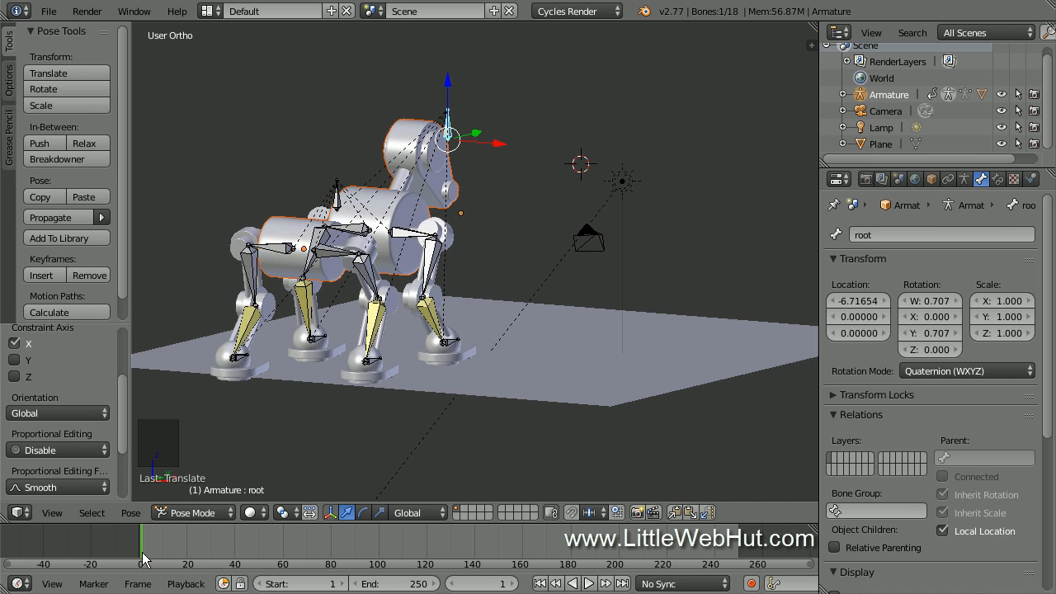
Rotate the root bone freehand about the global X axis to tilt the whole robot
{"action": "key", "text": "r"}
{"action": "key", "text": "x"}
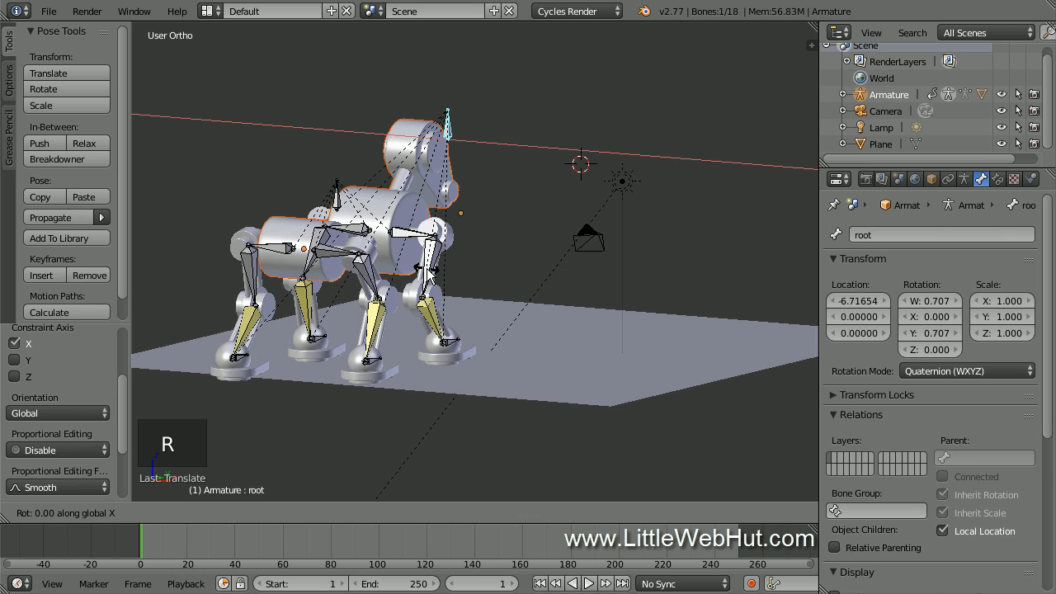
{"action": "left_click", "coordinate": [407, 315]}
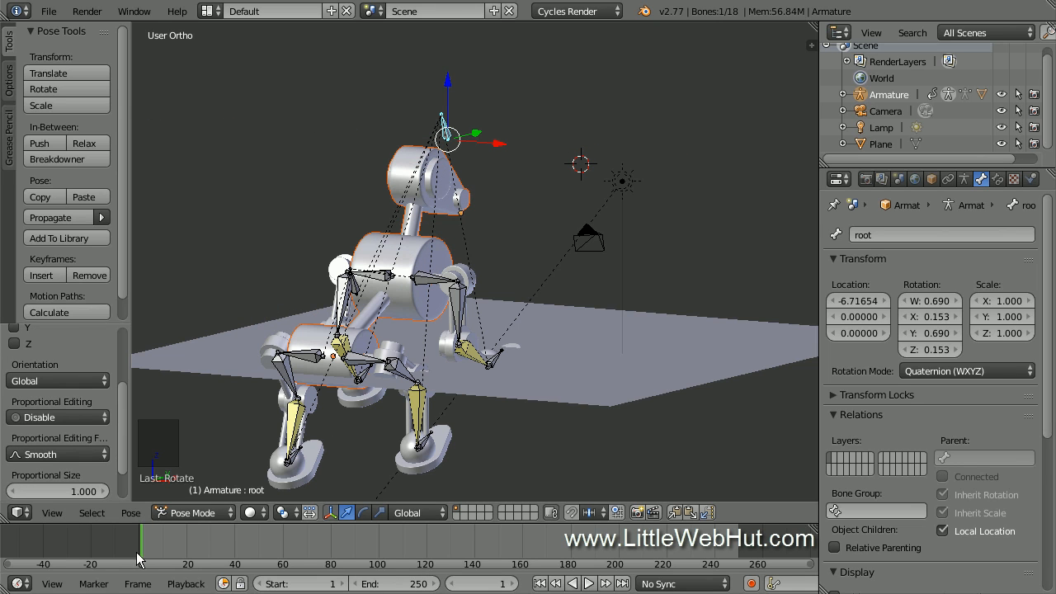
Scrub the timeline to check the tilted robot's animation, and undo the root bone's rotations and move
{"action": "mouse_move", "coordinate": [139, 559]}
{"action": "left_mouse_down"}
{"action": "mouse_move", "coordinate": [422, 536]}
{"action": "mouse_move", "coordinate": [141, 545]}
{"action": "left_mouse_up"}
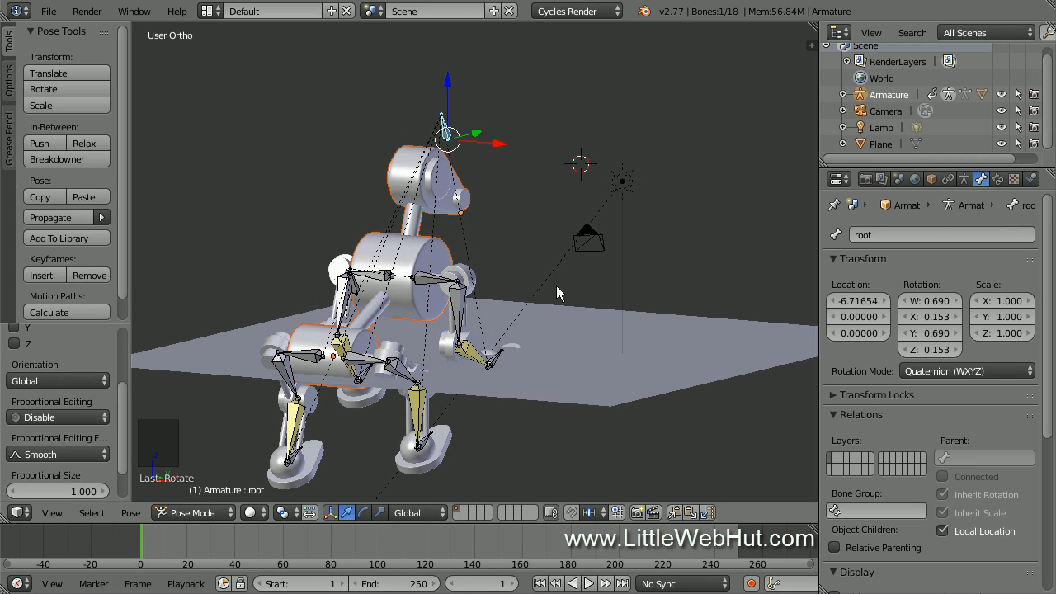
{"action": "key", "text": "ctrl+z"}
{"action": "key", "text": "ctrl+z"}
{"action": "key", "text": "ctrl+z"}
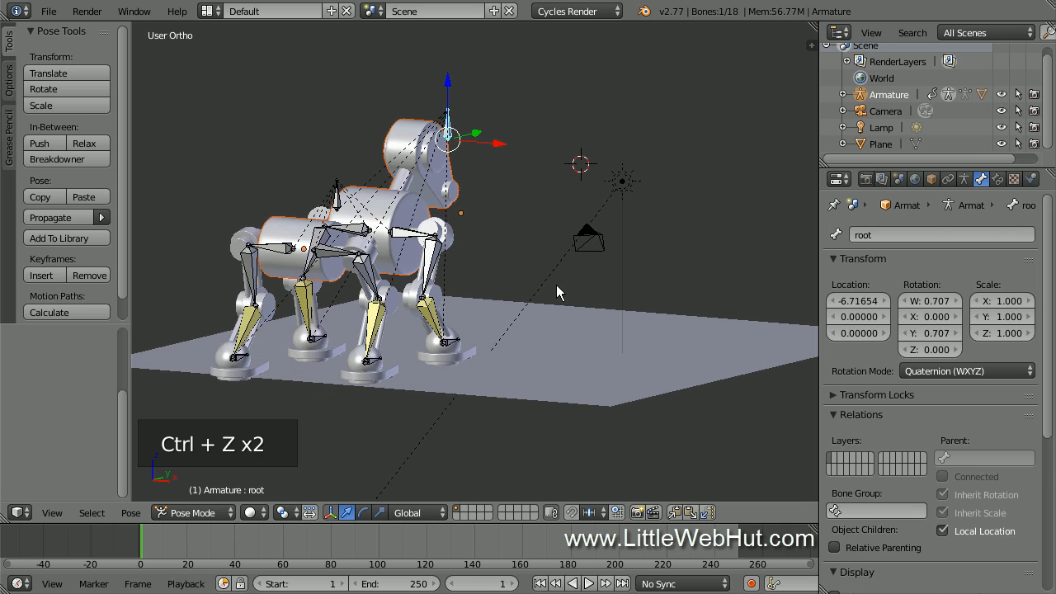
{"action": "key", "text": "ctrl+z"}
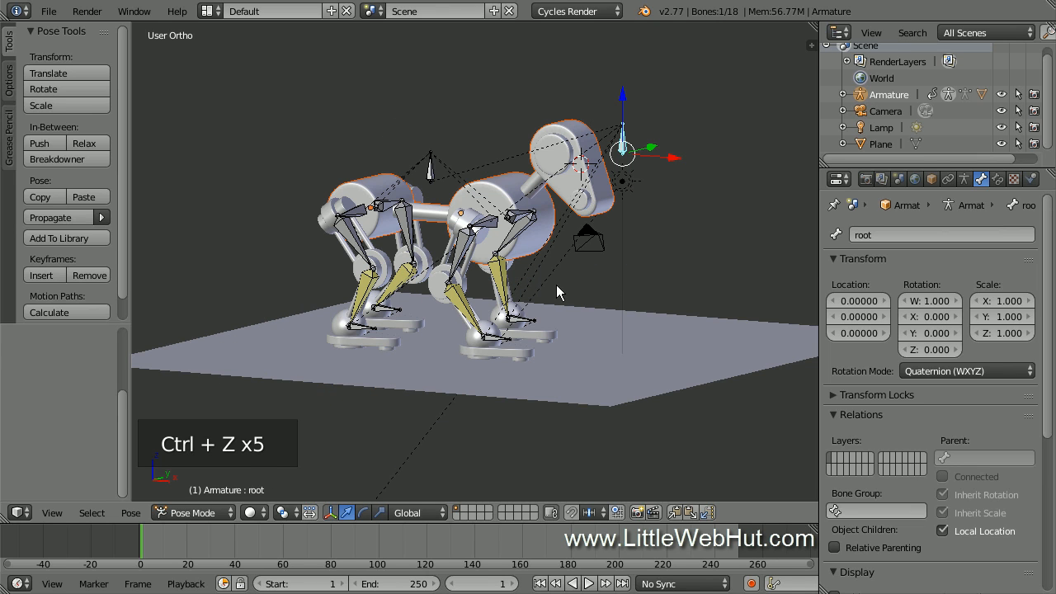
Look through the camera and enable Lock Camera to View
{"action": "key", "text": "KP_0"}
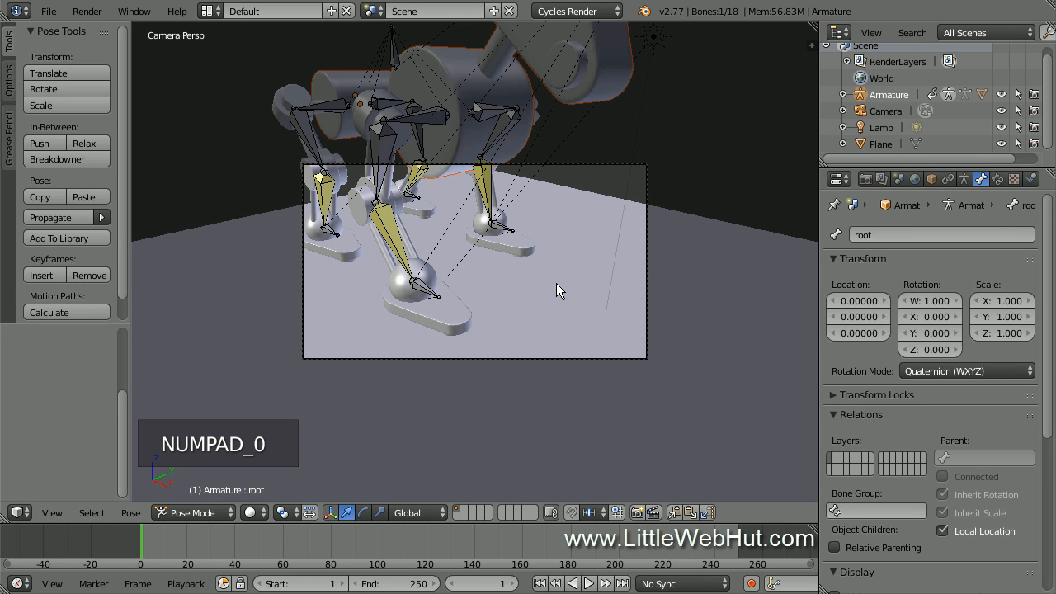
{"action": "scroll", "coordinate": [556, 283], "scroll_direction": "up", "scroll_amount": 3}
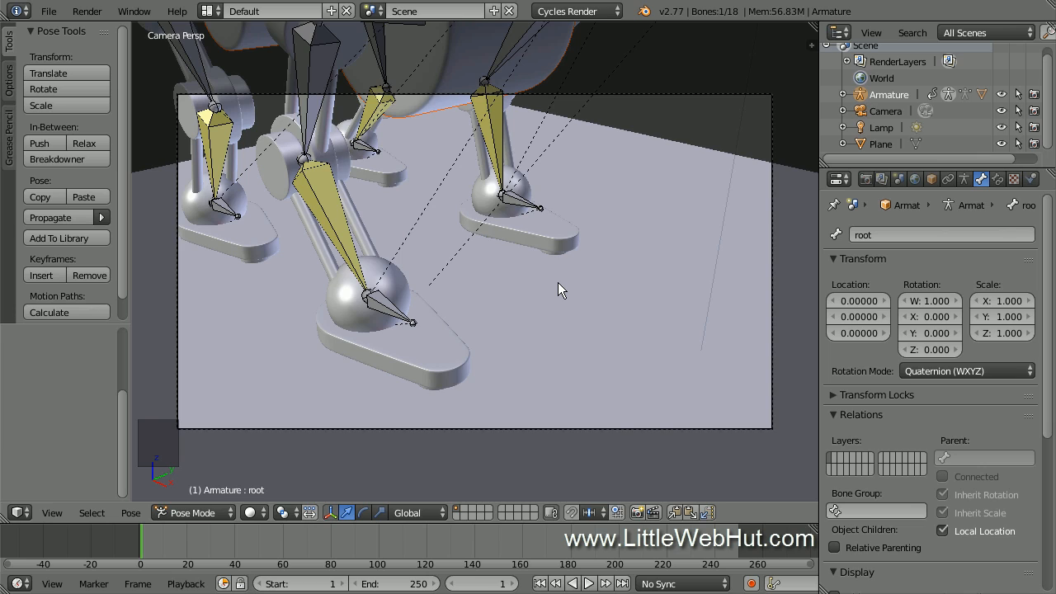
{"action": "key", "text": "n"}
{"action": "left_click_drag", "start_coordinate": [810, 183], "coordinate": [811, 233]}
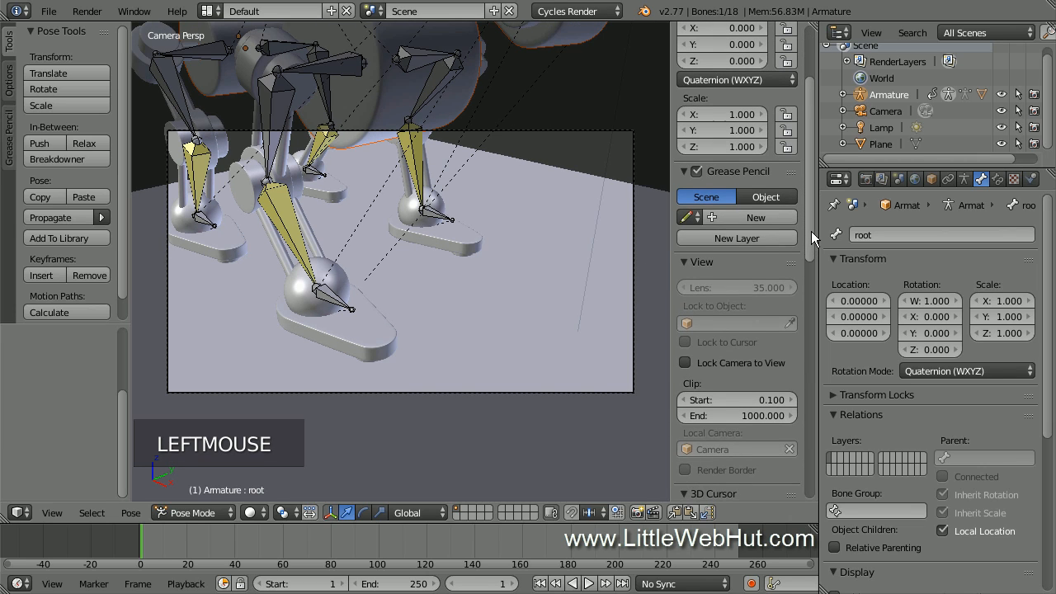
{"action": "left_click", "coordinate": [684, 363]}
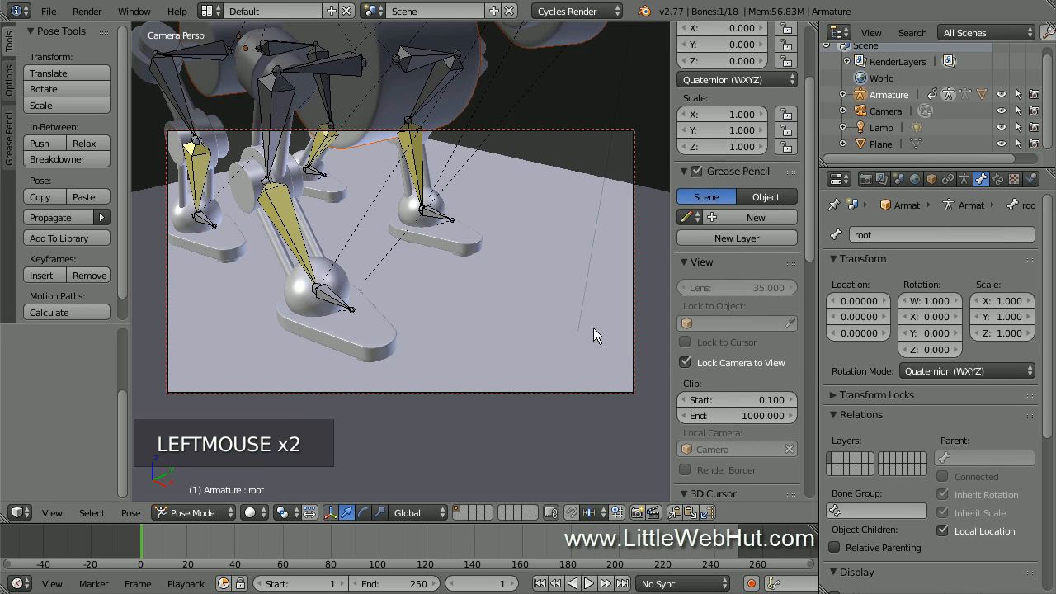
{"action": "key", "text": "n"}
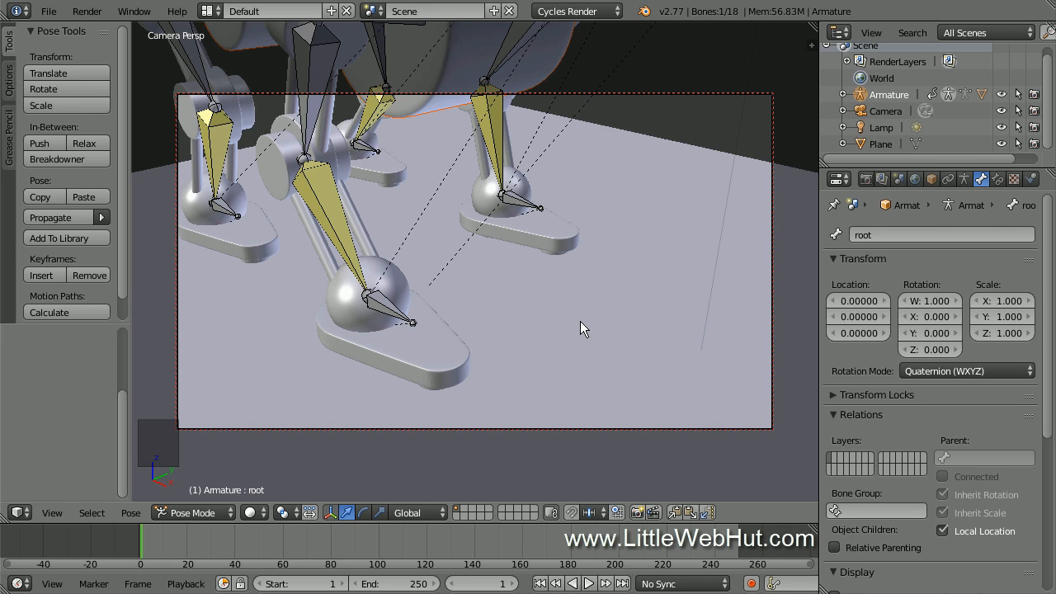
Pull back and swing the camera to frame the reared robot at frame 65 on the right of the shot, and scrub back to frame 1
{"action": "scroll", "coordinate": [582, 320], "scroll_direction": "down", "scroll_amount": 4}
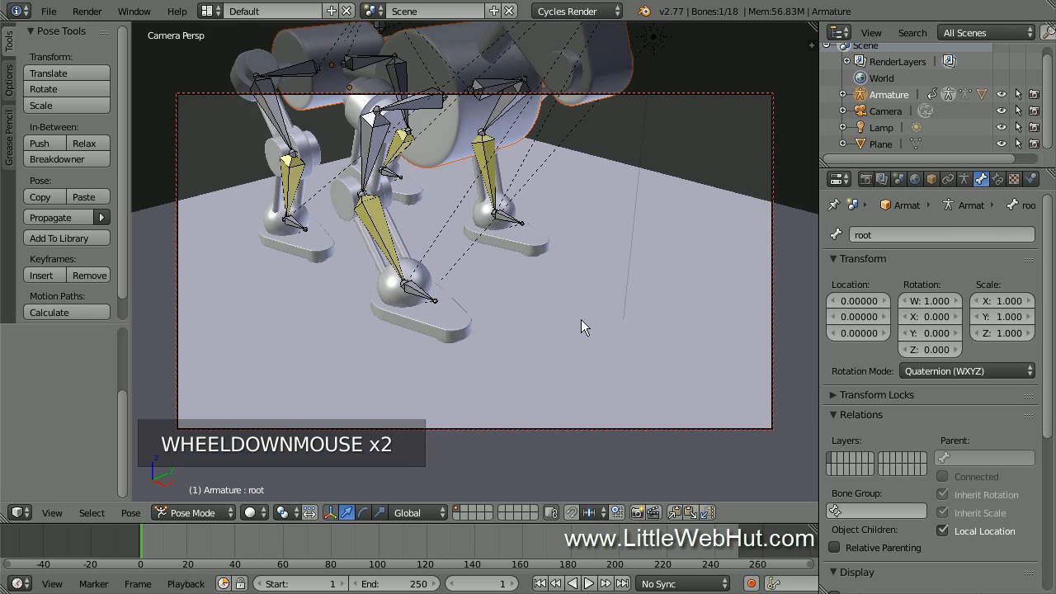
{"action": "scroll", "coordinate": [580, 326], "scroll_direction": "down", "scroll_amount": 2}
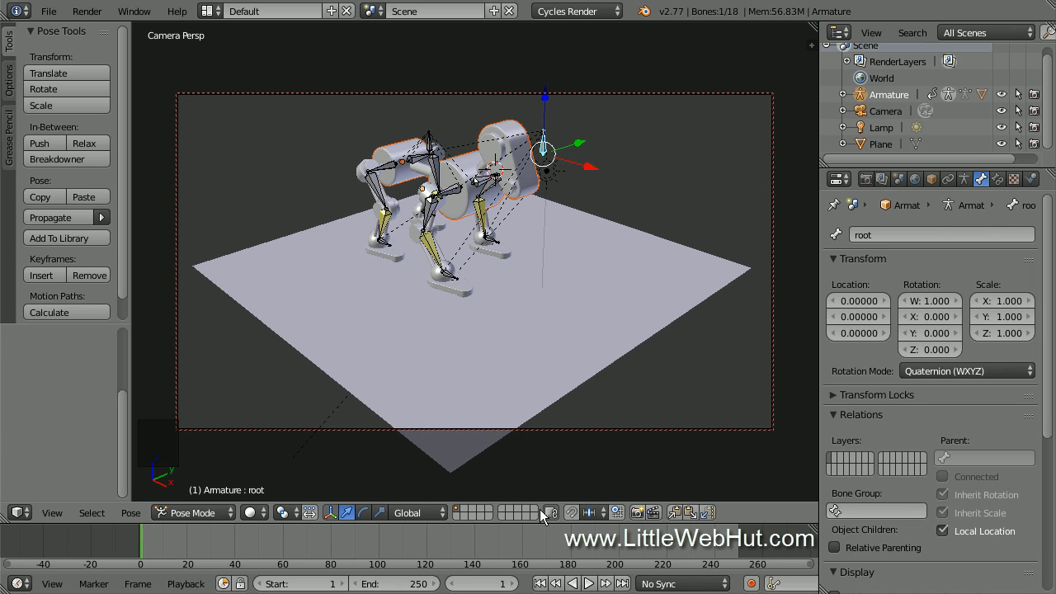
{"action": "left_click", "coordinate": [502, 584]}
{"action": "type", "text": "65"}
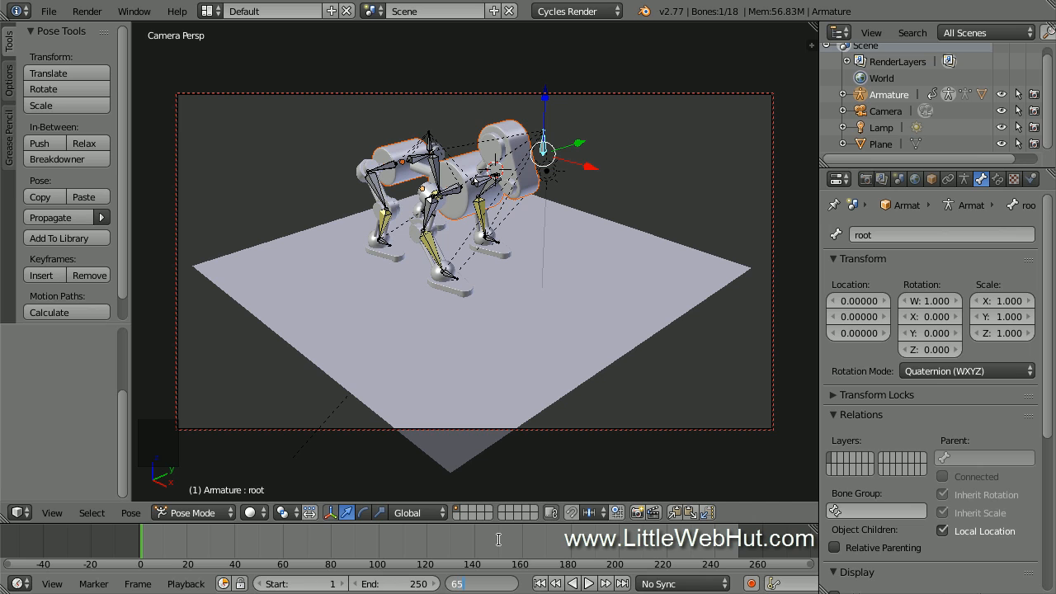
{"action": "left_click", "coordinate": [499, 541]}
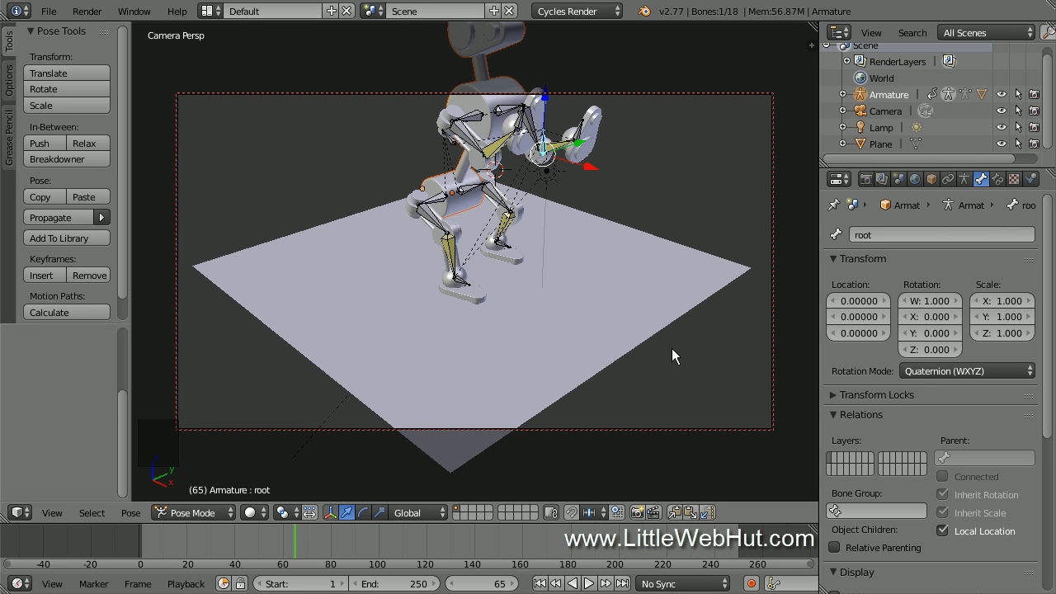
{"action": "middle_click_drag", "start_coordinate": [672, 354], "coordinate": [494, 341]}
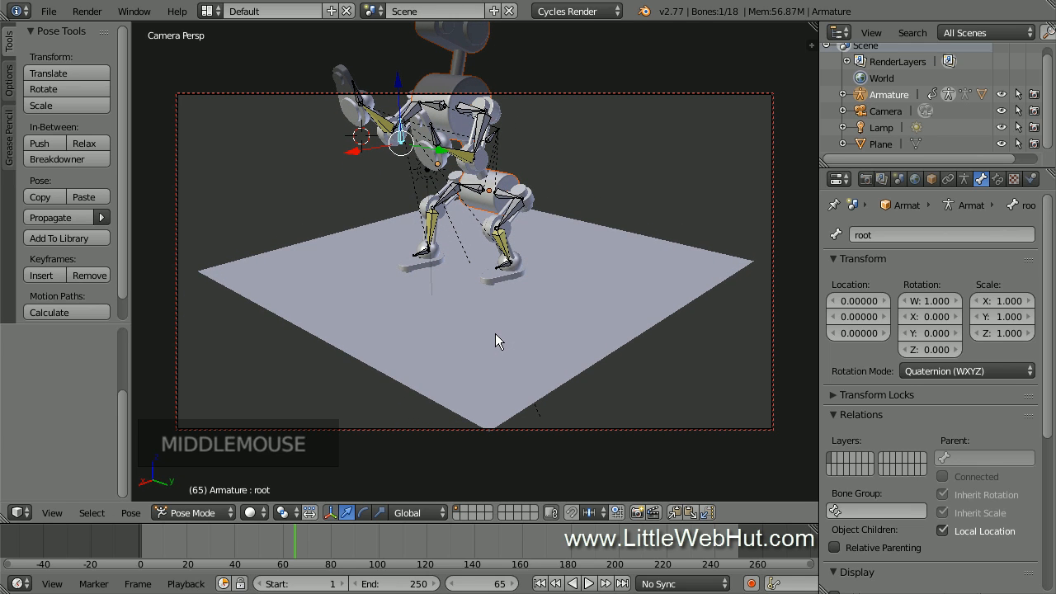
{"action": "middle_click_drag", "start_coordinate": [487, 298], "coordinate": [490, 372], "text": "shift"}
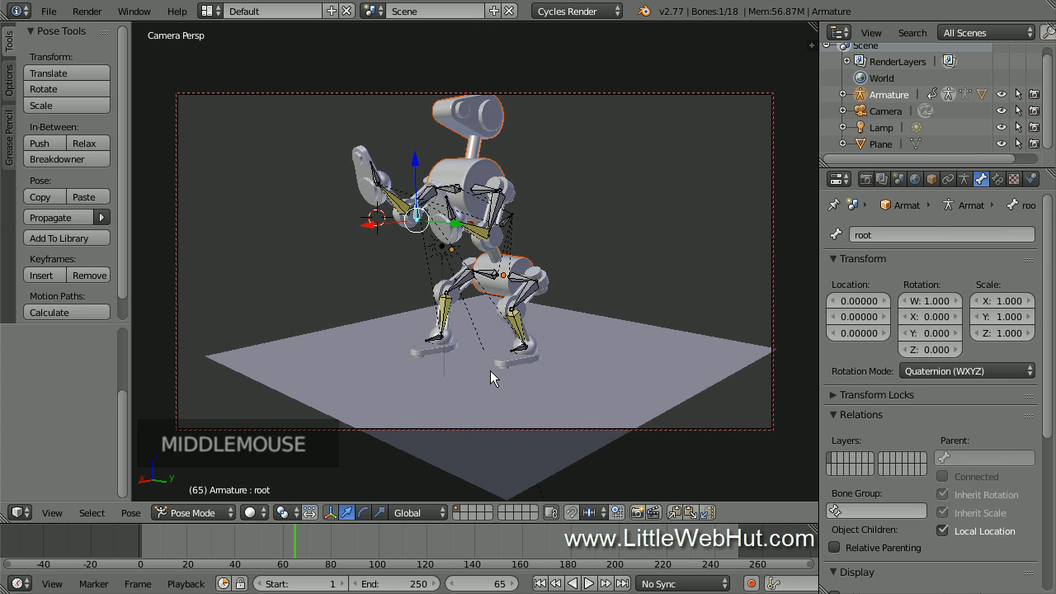
{"action": "middle_click_drag", "start_coordinate": [464, 324], "coordinate": [559, 326], "text": "shift"}
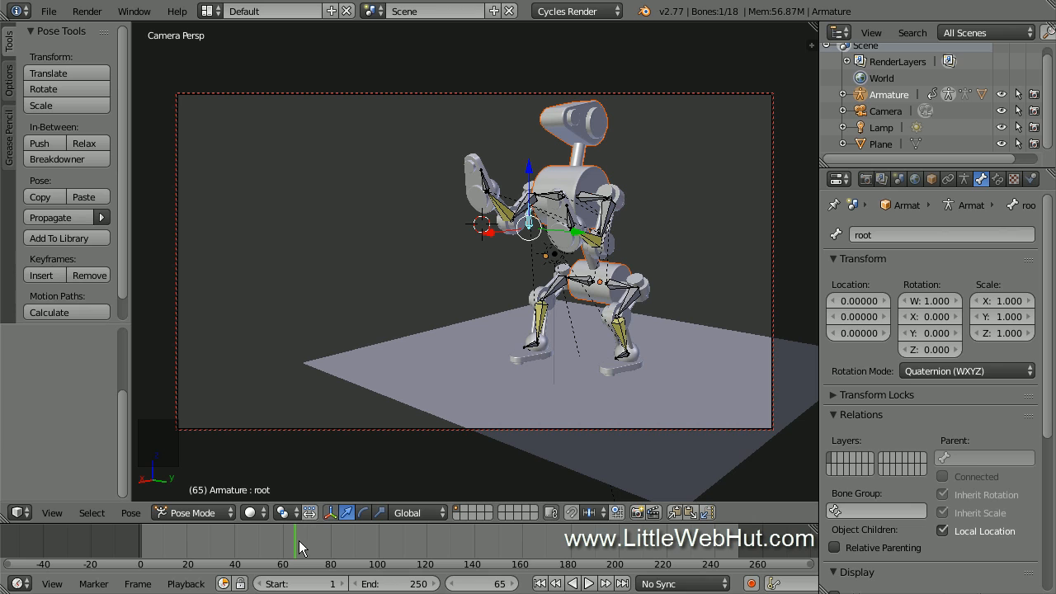
{"action": "left_click_drag", "start_coordinate": [295, 544], "coordinate": [142, 564]}
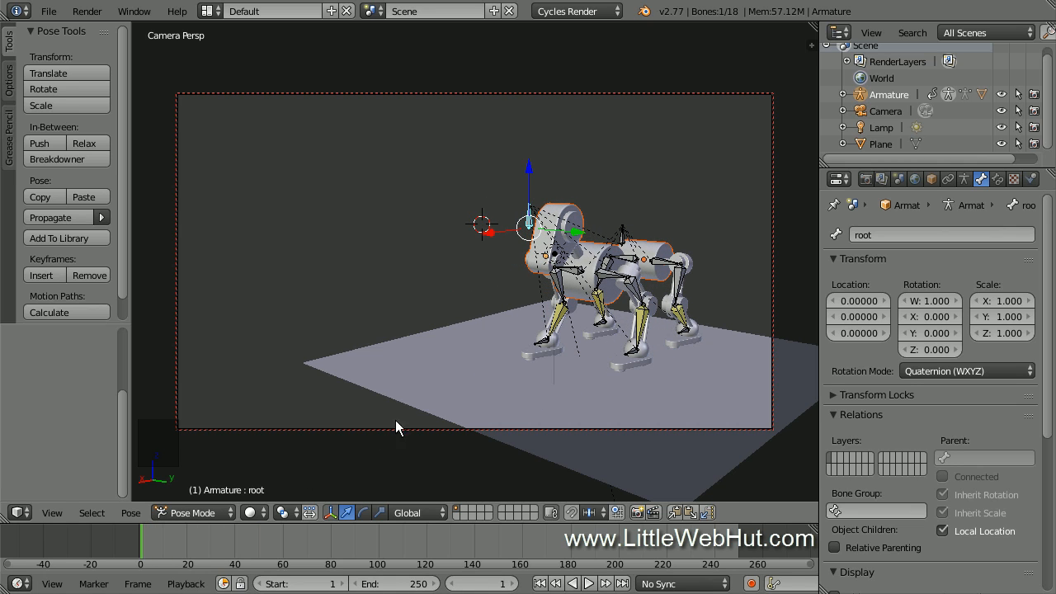
Select the ground plane and scale it by 0.4 along the global Y axis
{"action": "right_click", "coordinate": [439, 360]}
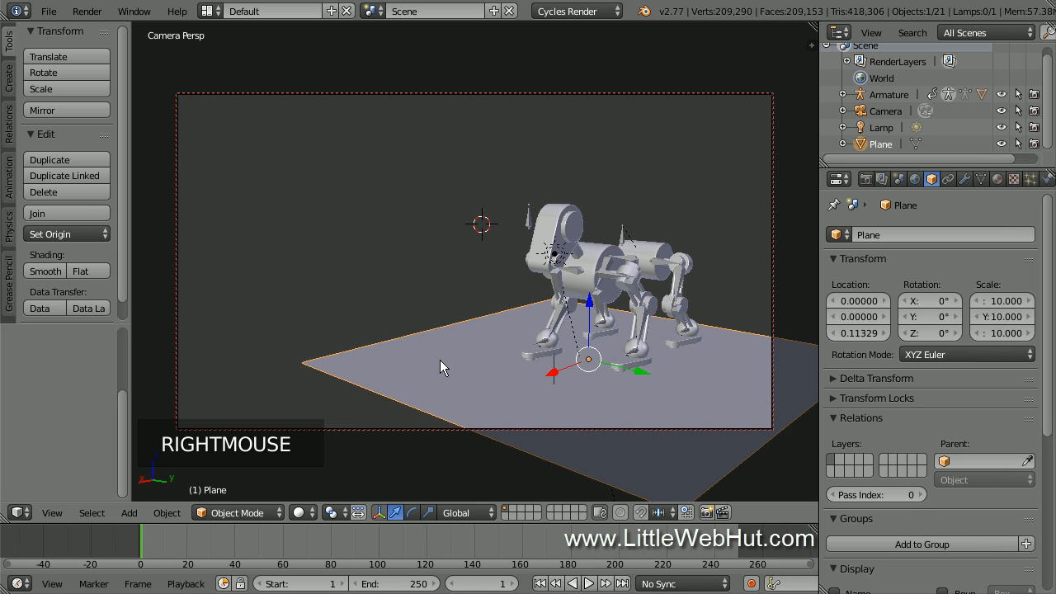
{"action": "key", "text": "s"}
{"action": "key", "text": "s"}
{"action": "key", "text": "y"}
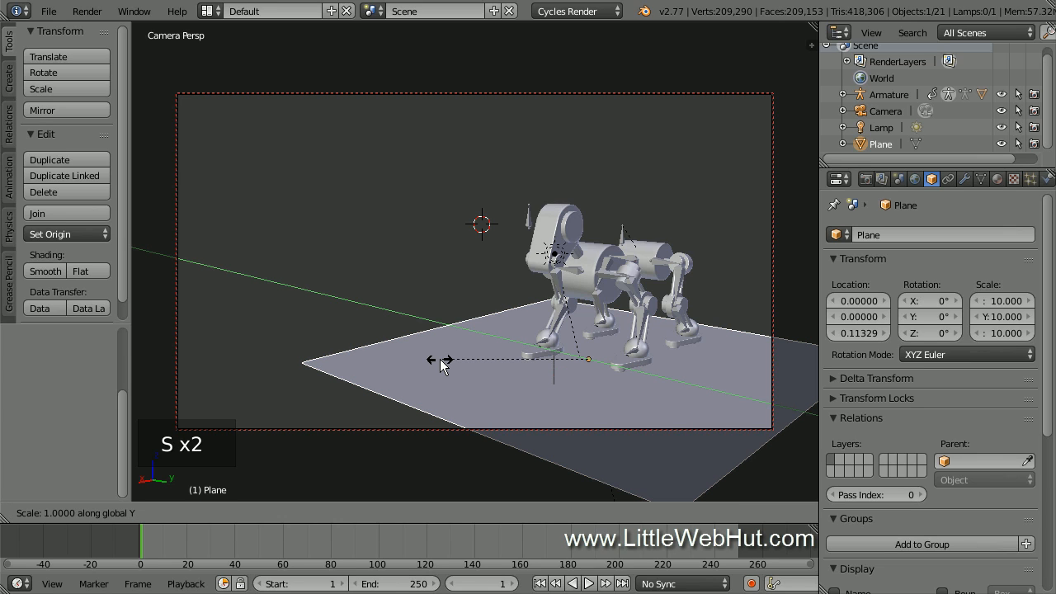
{"action": "key", "text": "4"}
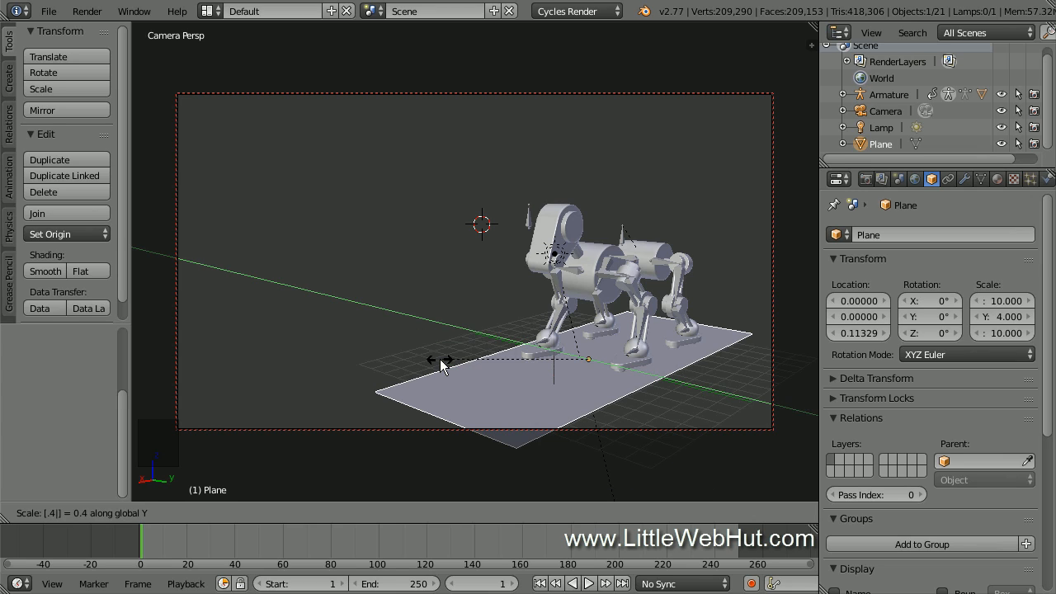
{"action": "key", "text": "Return"}
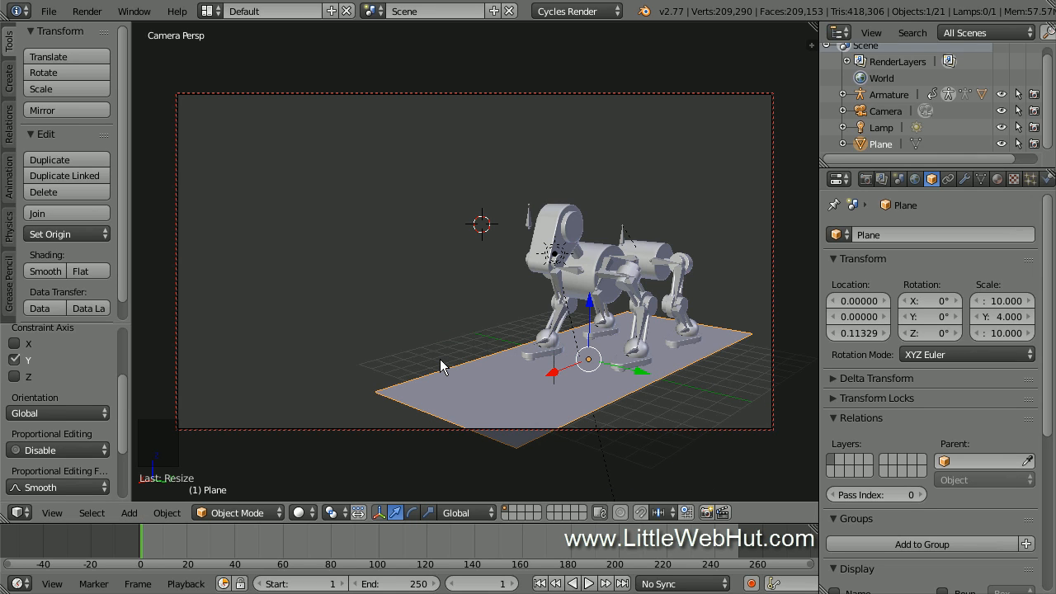
Scale the ground plane by 5 along the global X axis to make a long walkway
{"action": "key", "text": "s"}
{"action": "key", "text": "x"}
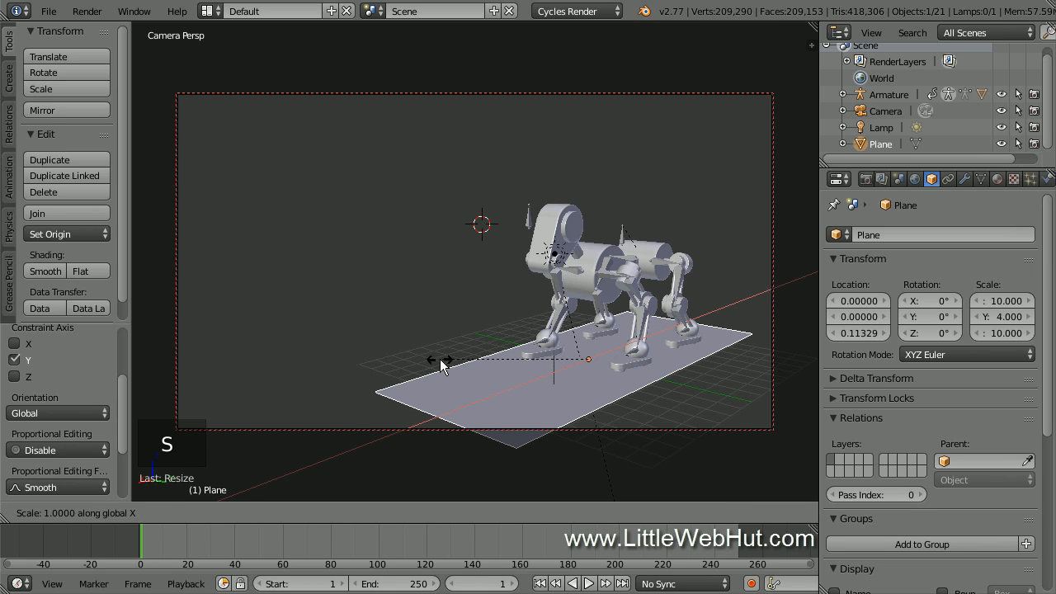
{"action": "key", "text": "5"}
{"action": "key", "text": "Return"}
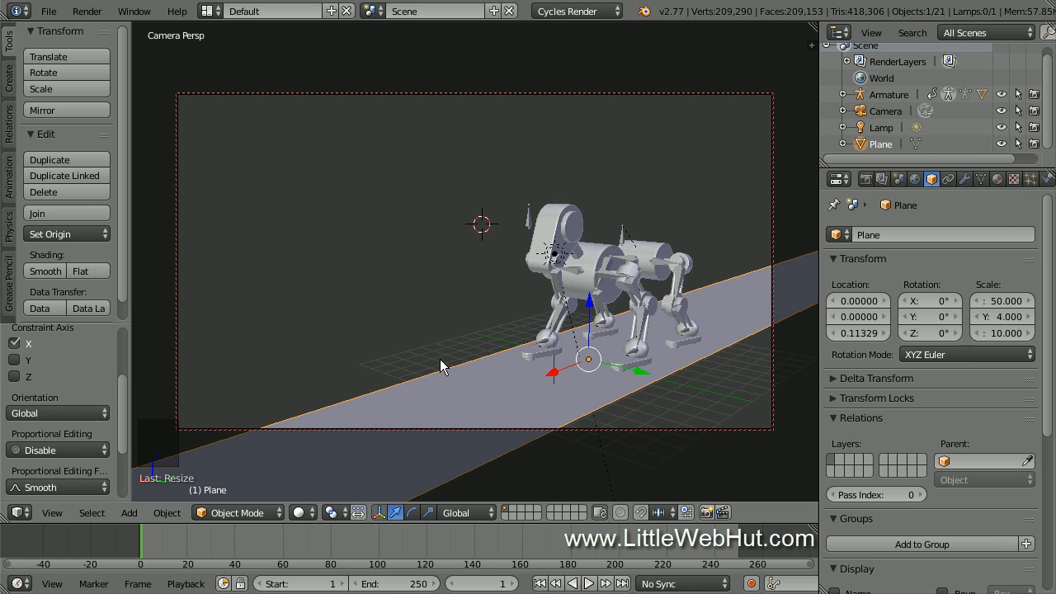
Extrude the whole plane about 0.56 downwards in Edit Mode to give the walkway thickness, and return to Object Mode
{"action": "key", "text": "Tab"}
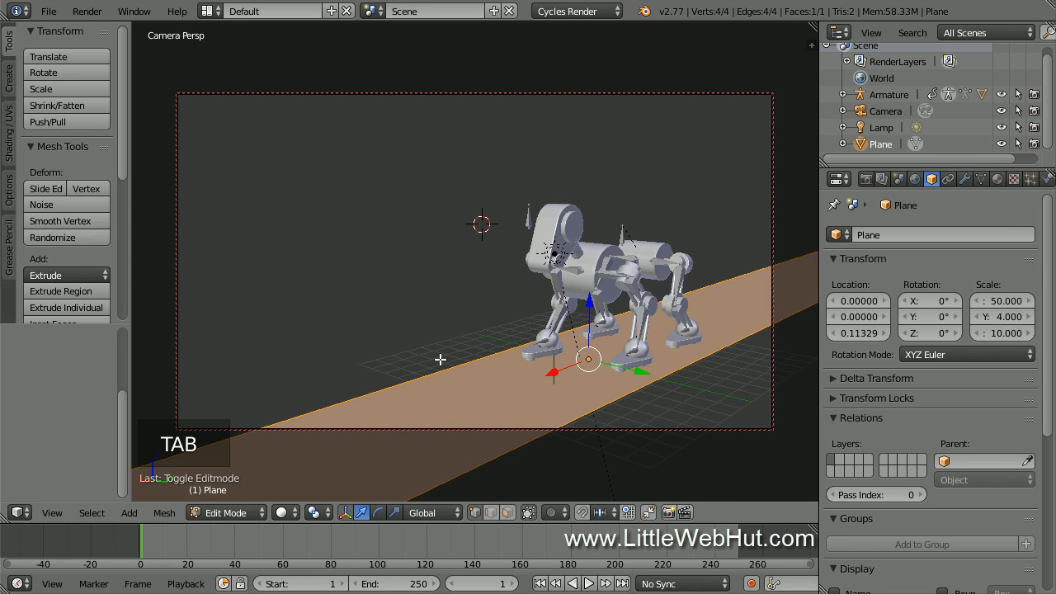
{"action": "key", "text": "a"}
{"action": "key", "text": "a"}
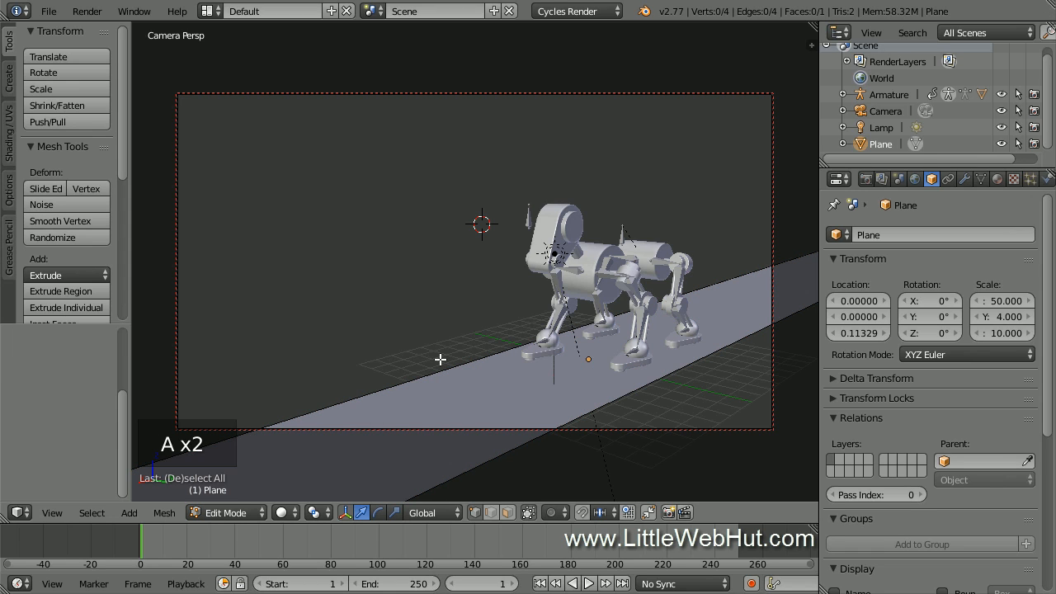
{"action": "key", "text": "a"}
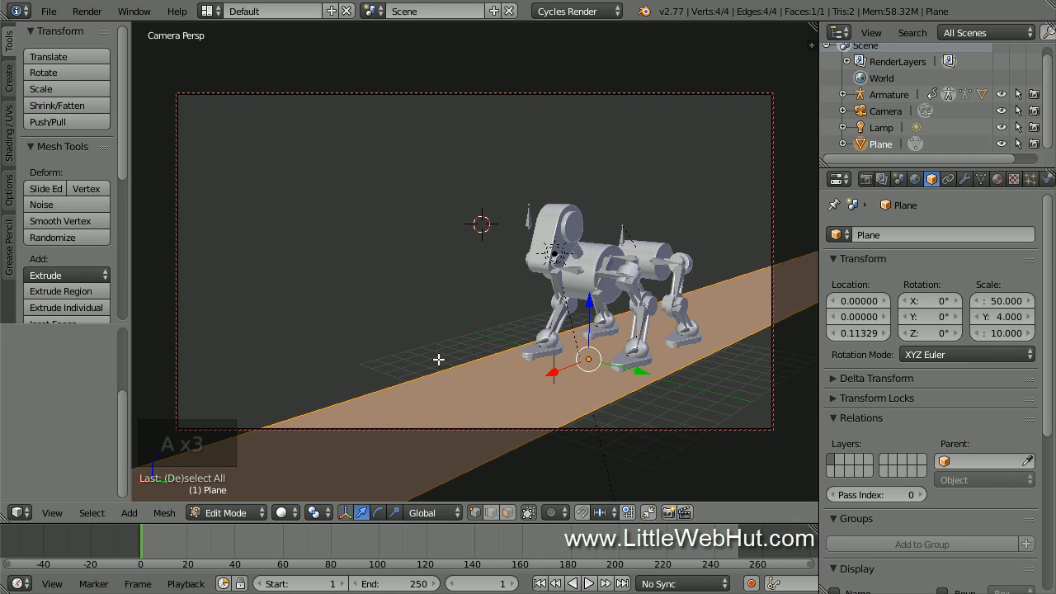
{"action": "key", "text": "e"}
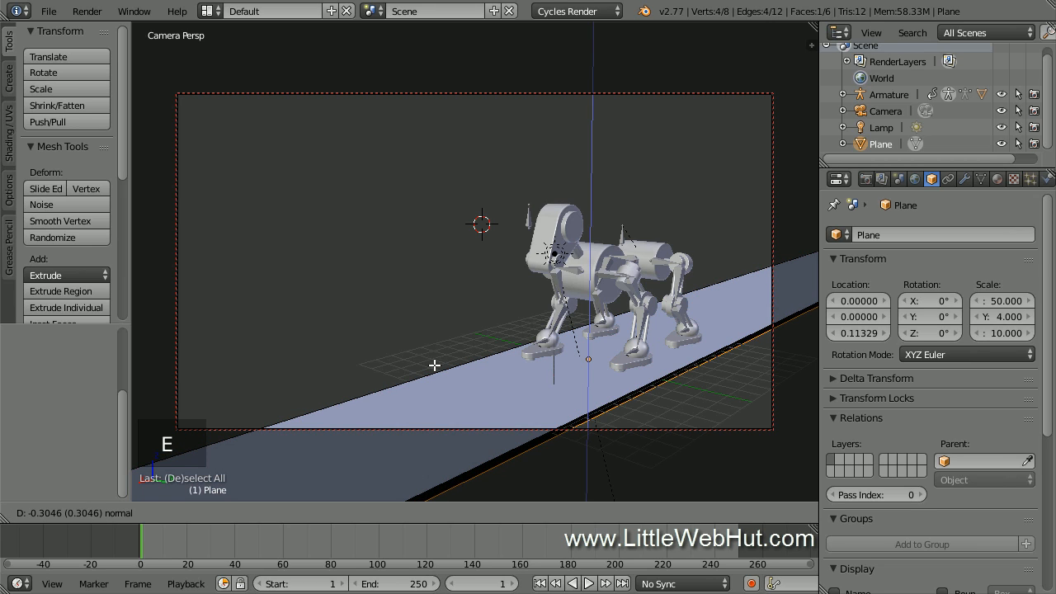
{"action": "left_click", "coordinate": [433, 370]}
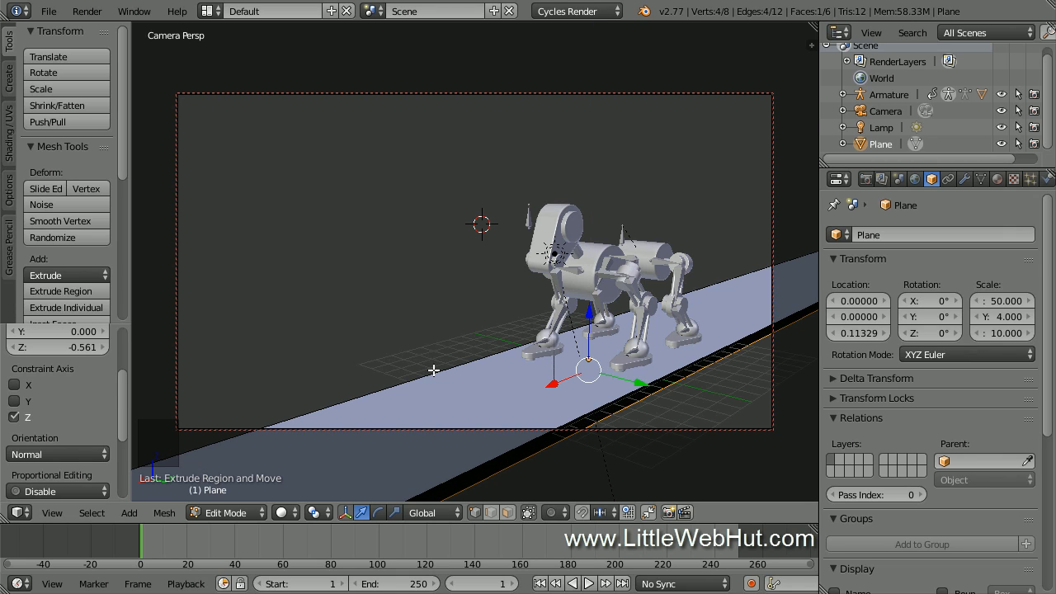
{"action": "key", "text": "Tab"}
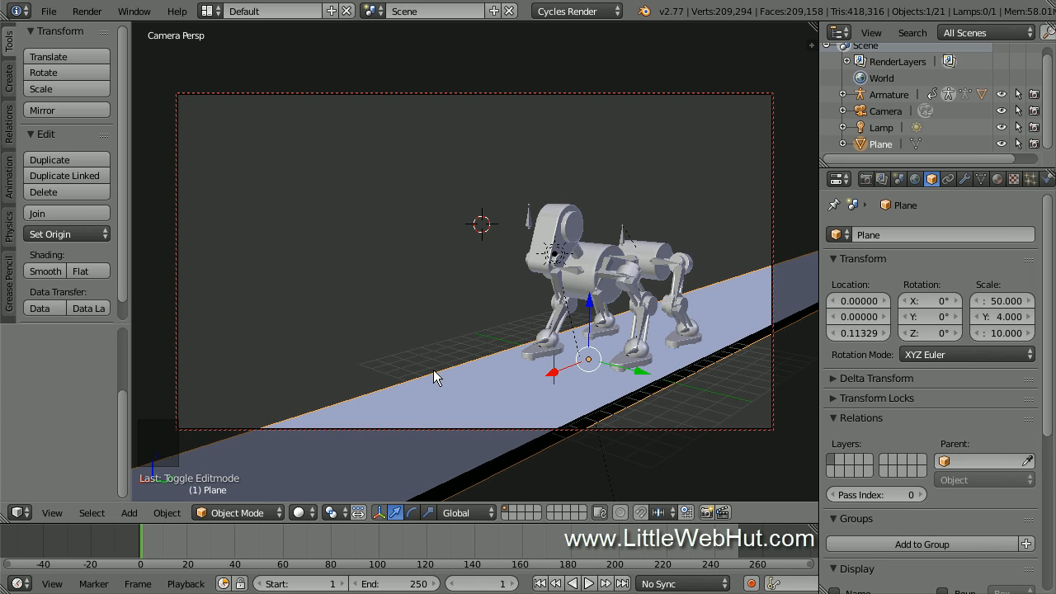
Assign the metal material to the walkway, make an independent copy of it and name the copy "floor"
{"action": "left_click", "coordinate": [998, 180]}
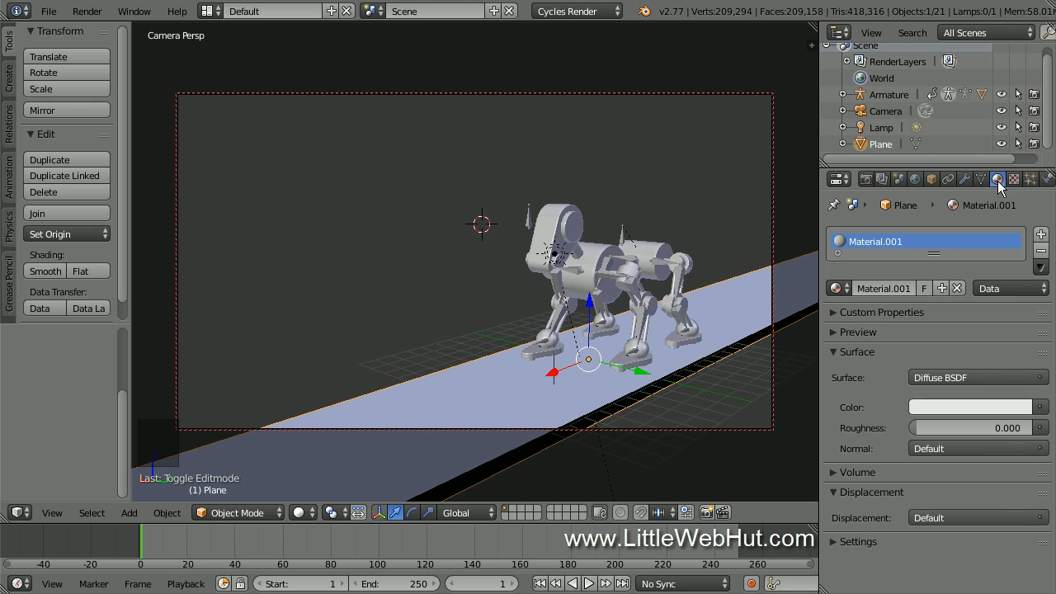
{"action": "left_click", "coordinate": [844, 285]}
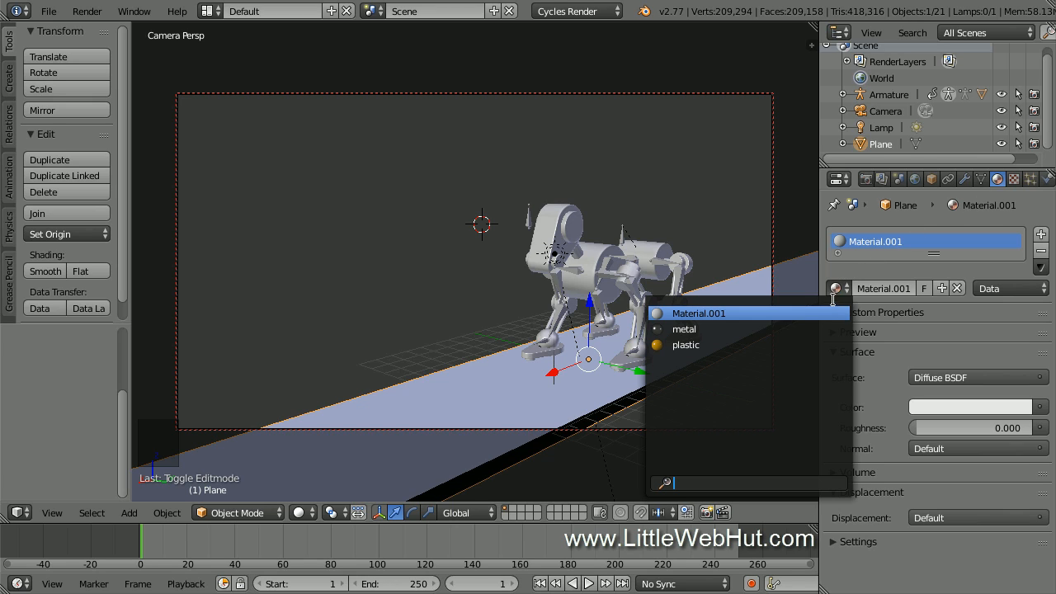
{"action": "left_click", "coordinate": [794, 329]}
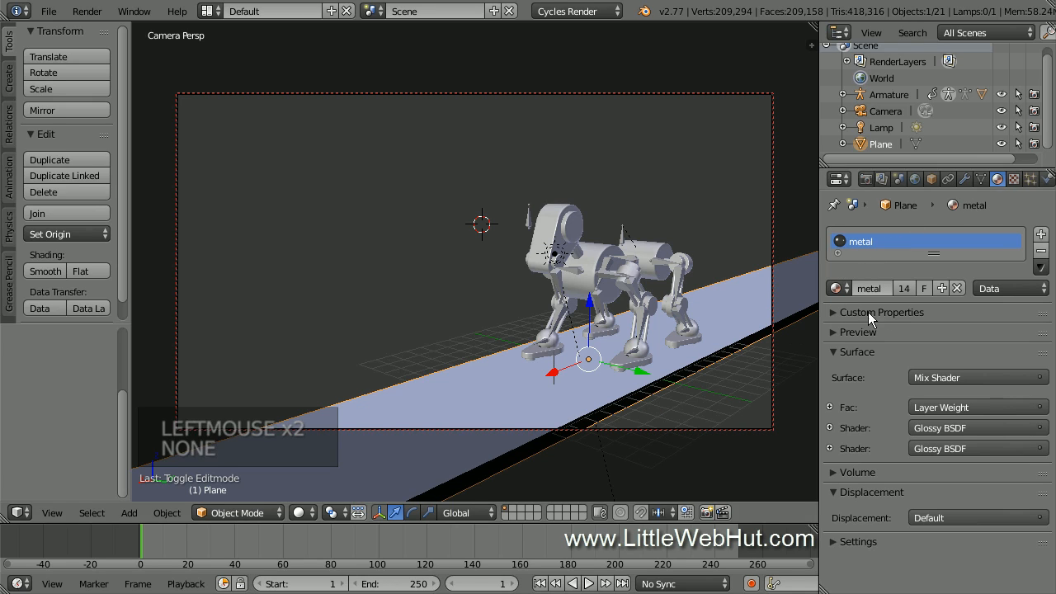
{"action": "left_click", "coordinate": [944, 288]}
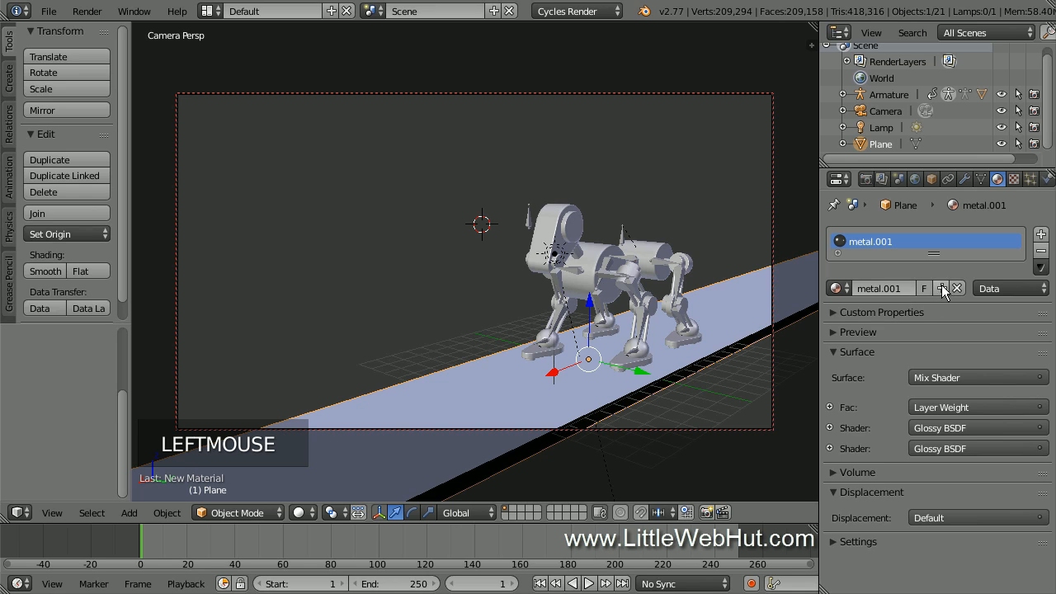
{"action": "left_click", "coordinate": [885, 289]}
{"action": "type", "text": "floor"}
{"action": "key", "text": "Return"}
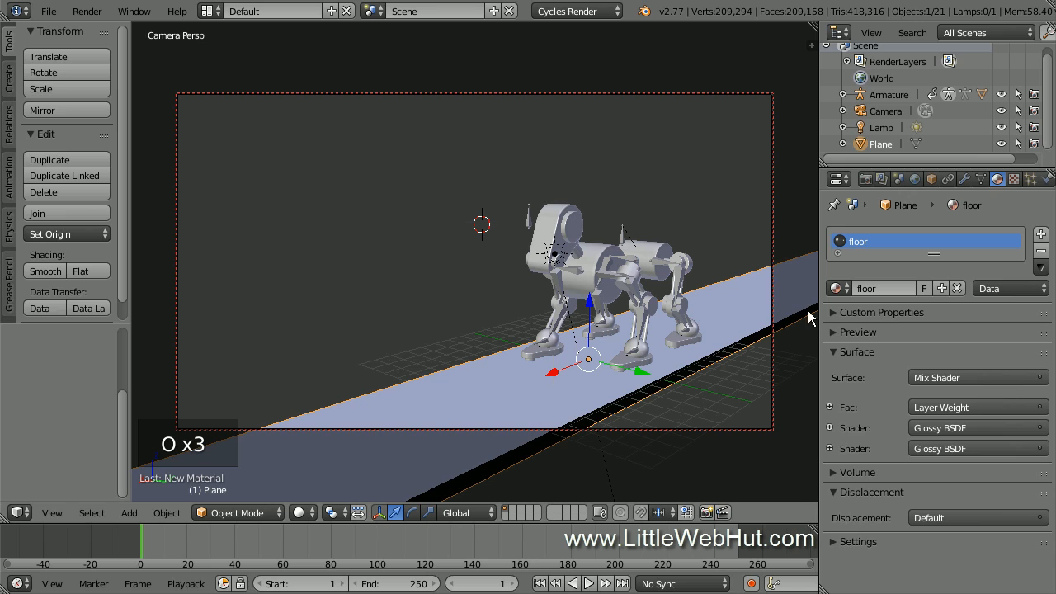
Switch to the Compositing screen layout to show the floor material's nodes
{"action": "left_click", "coordinate": [209, 10]}
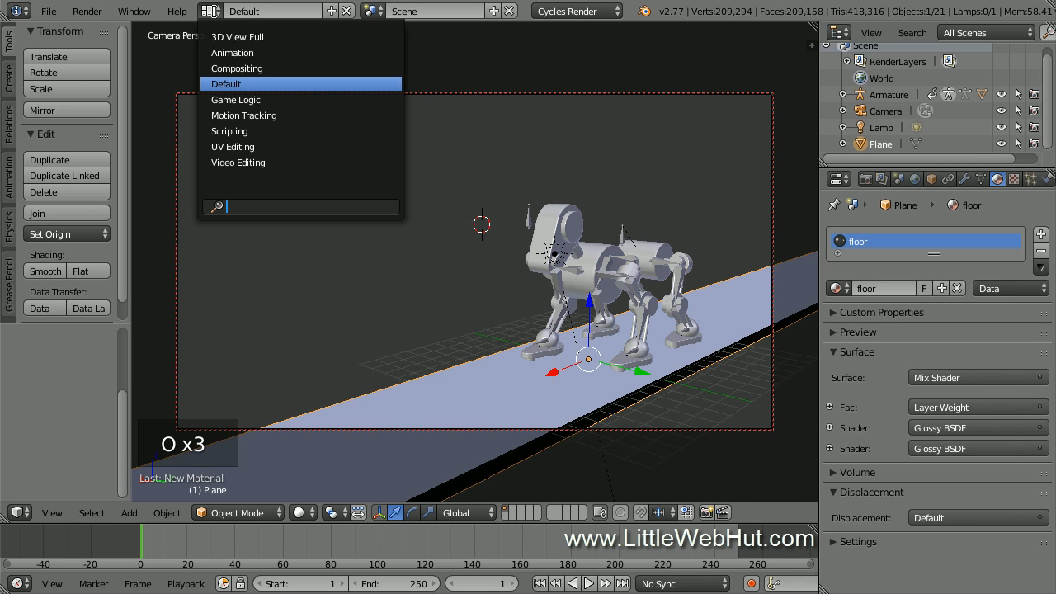
{"action": "left_click", "coordinate": [290, 69]}
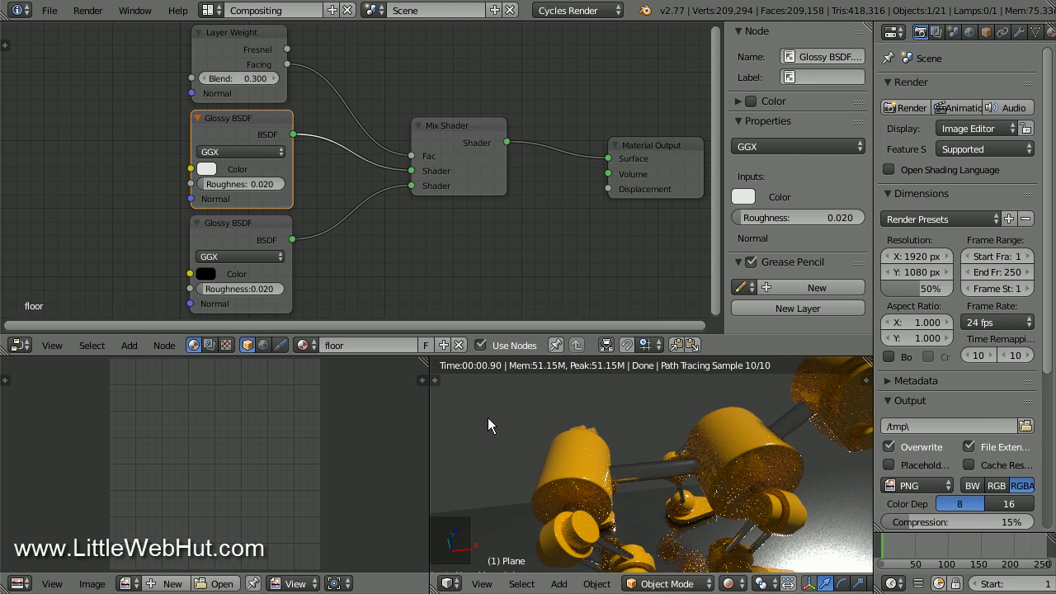
Set the roughness of the upper, light-coloured Glossy BSDF node in the floor material to 0.1
{"action": "scroll", "coordinate": [487, 418], "scroll_direction": "down", "scroll_amount": 2}
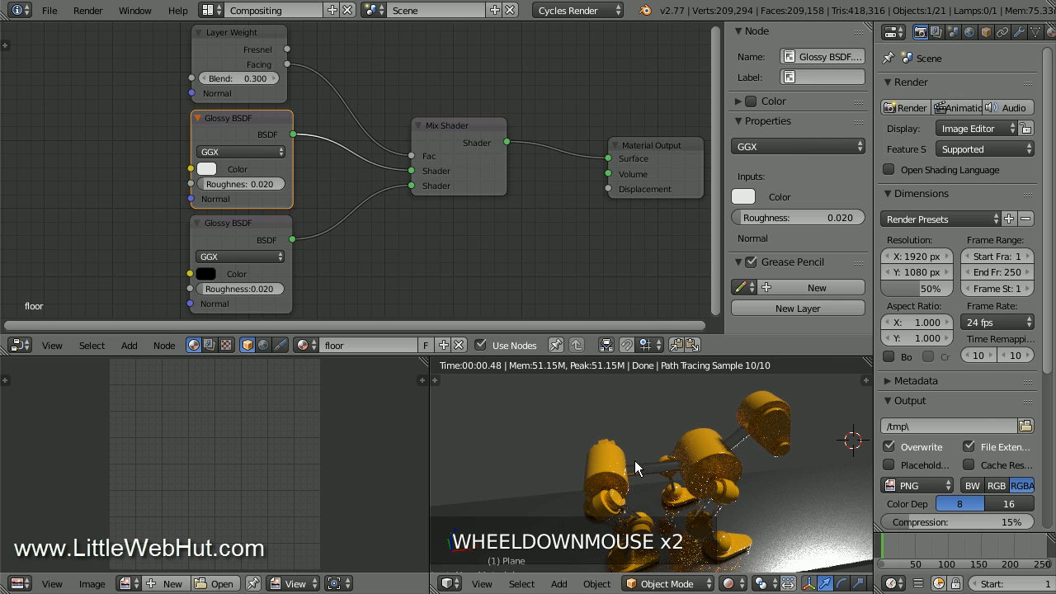
{"action": "middle_click_drag", "start_coordinate": [718, 496], "coordinate": [710, 452], "text": "shift"}
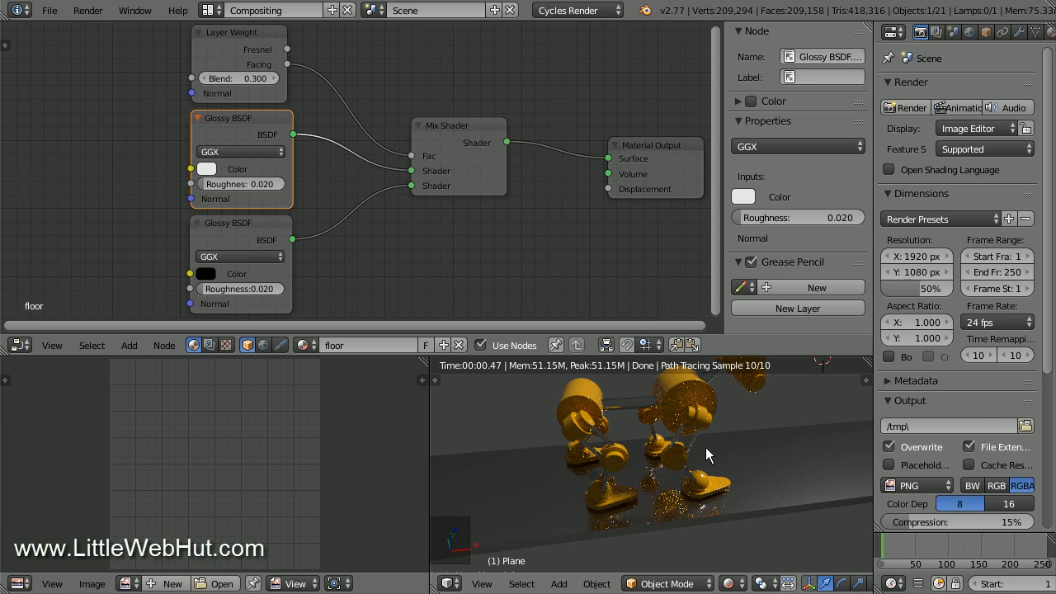
{"action": "left_click", "coordinate": [261, 184]}
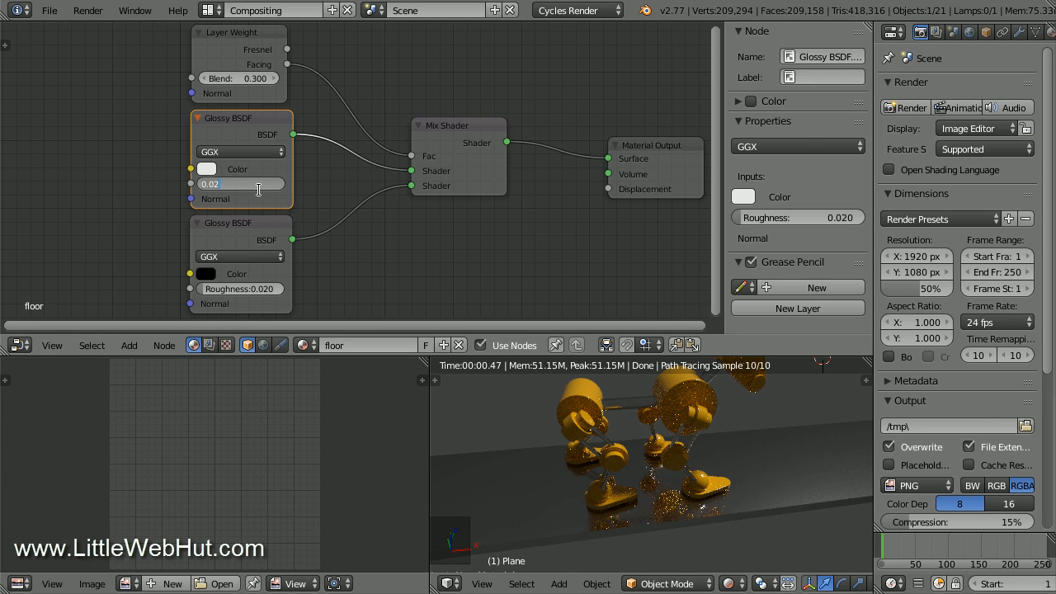
{"action": "key", "text": "BackSpace"}
{"action": "type", "text": ".1"}
{"action": "left_click", "coordinate": [262, 202]}
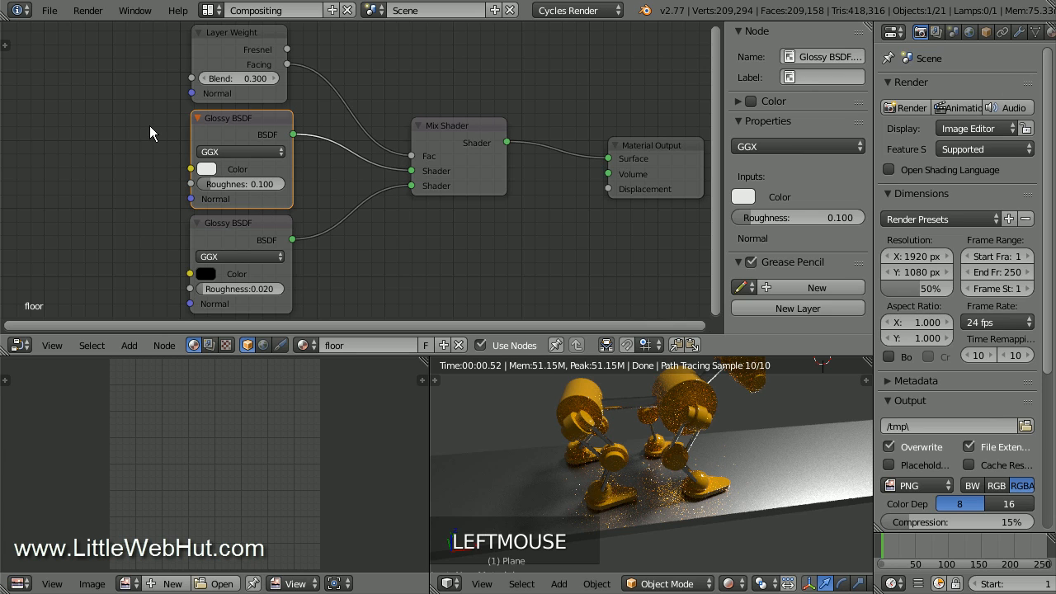
Add a Brick Texture node beside the shaders and link its Color output to the upper Glossy BSDF's Color input
{"action": "key", "text": "shift+a"}
{"action": "mouse_move", "coordinate": [149, 194]}
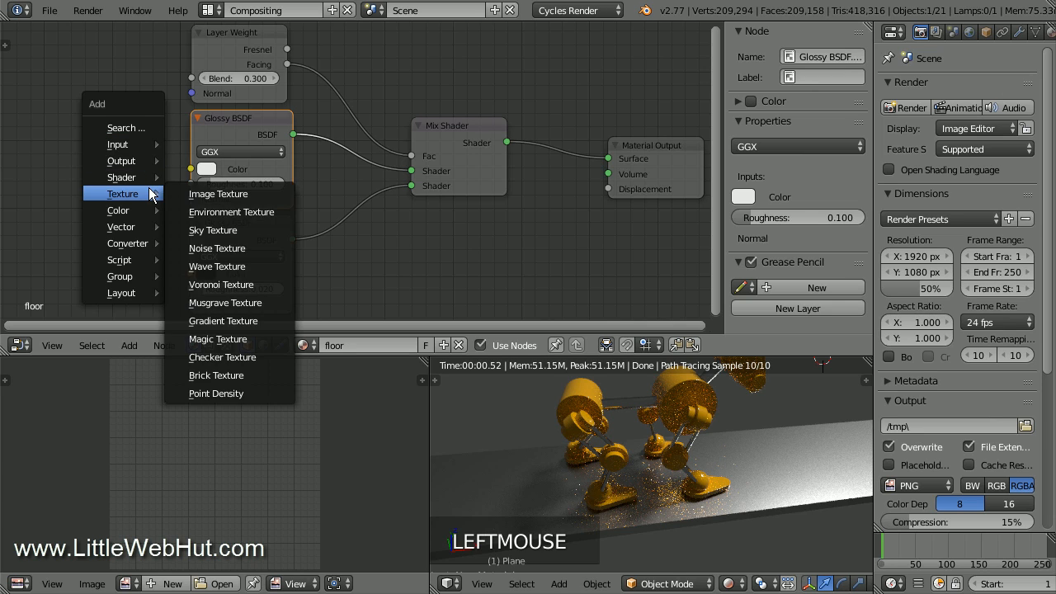
{"action": "left_click", "coordinate": [271, 376]}
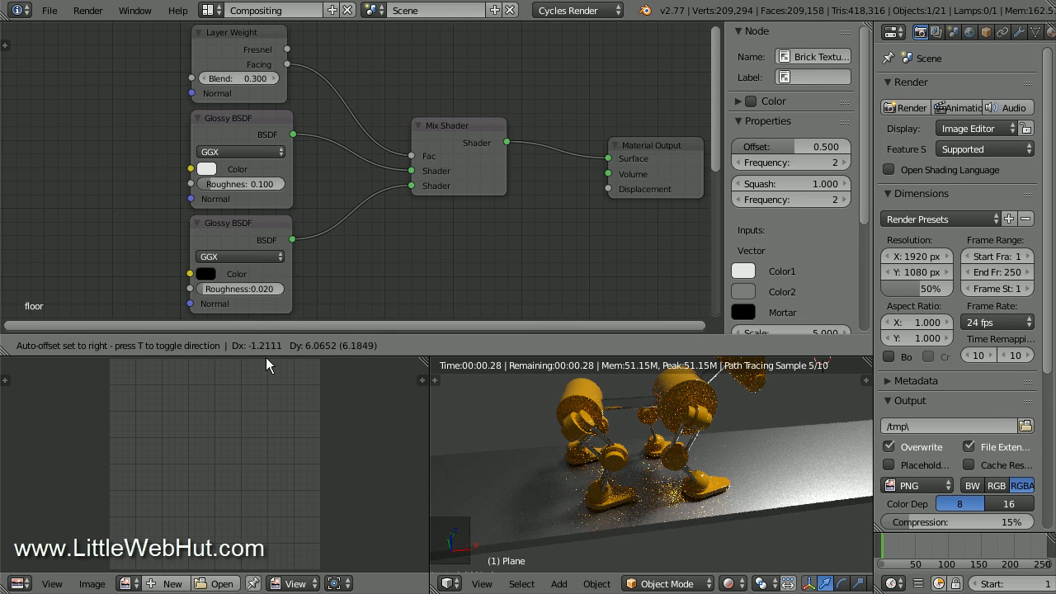
{"action": "left_click", "coordinate": [42, 40]}
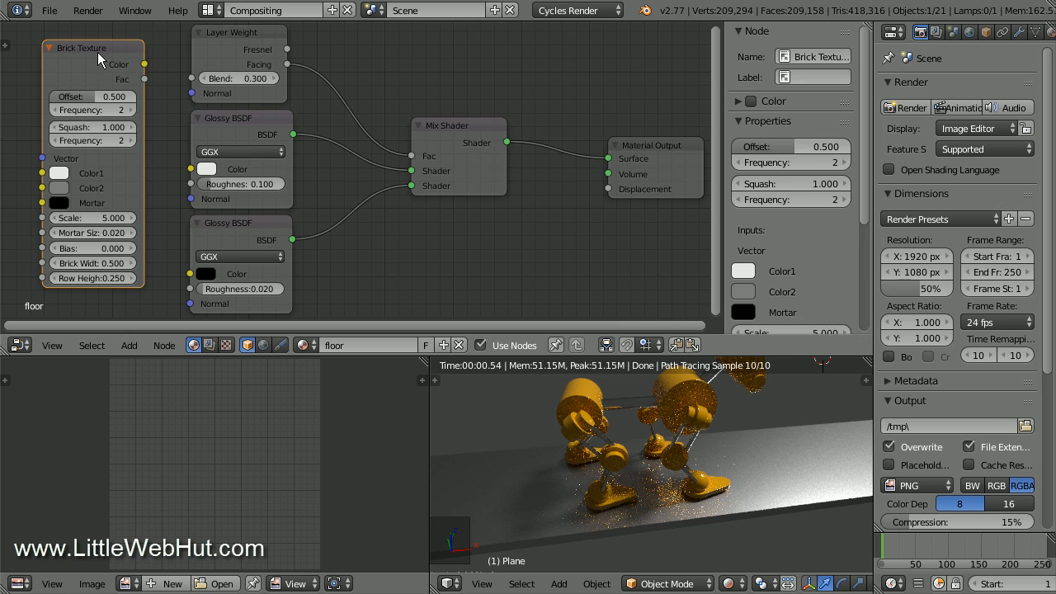
{"action": "left_click_drag", "start_coordinate": [144, 63], "coordinate": [184, 170]}
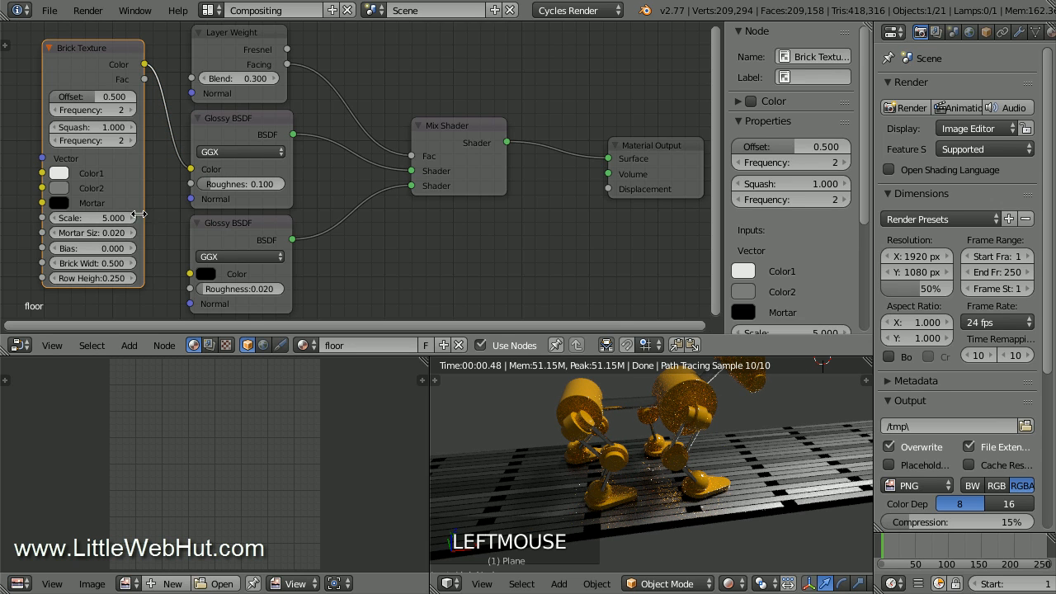
Set the Brick Texture's scale to 50 and link its Color output to the Material Output's Displacement input
{"action": "left_click", "coordinate": [104, 219]}
{"action": "type", "text": "50"}
{"action": "left_click", "coordinate": [102, 227]}
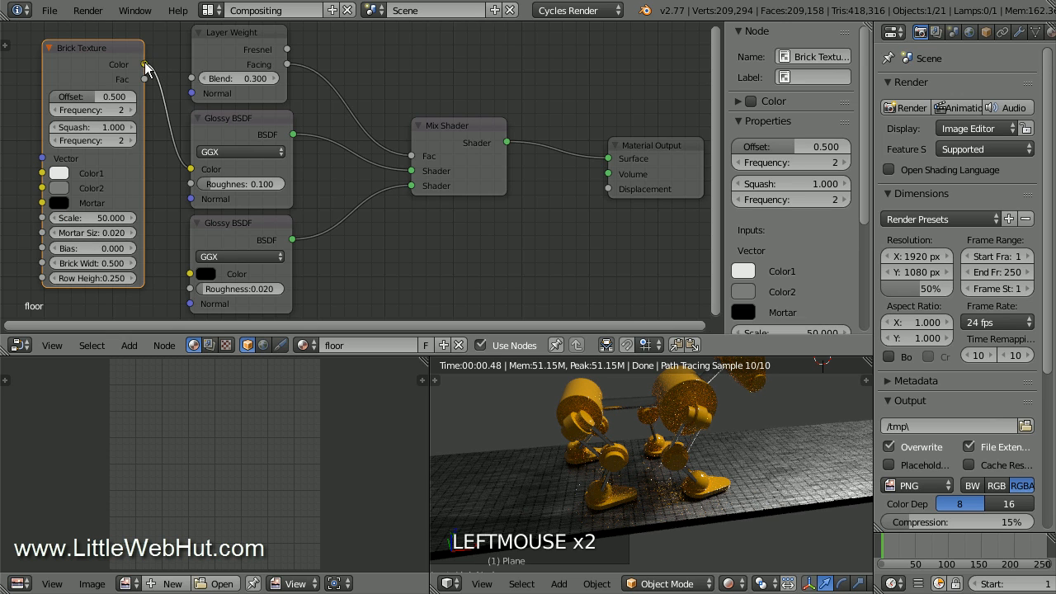
{"action": "left_click_drag", "start_coordinate": [145, 68], "coordinate": [603, 187]}
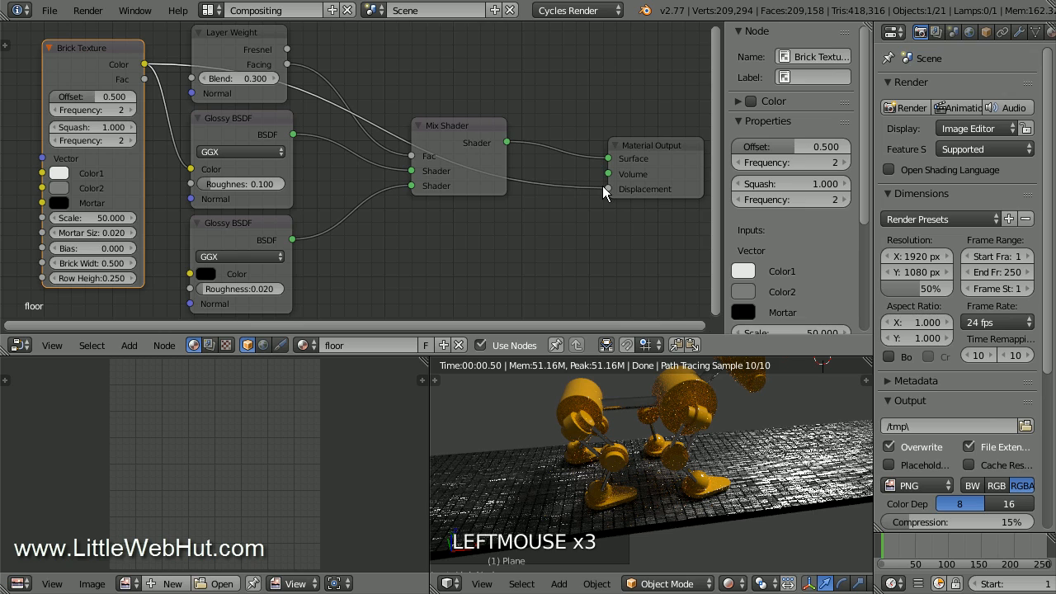
Set the Brick Texture's Color1 to hex E7D1B9 and its Color2 to hex 72675B
{"action": "left_click", "coordinate": [65, 173]}
{"action": "left_click", "coordinate": [104, 322]}
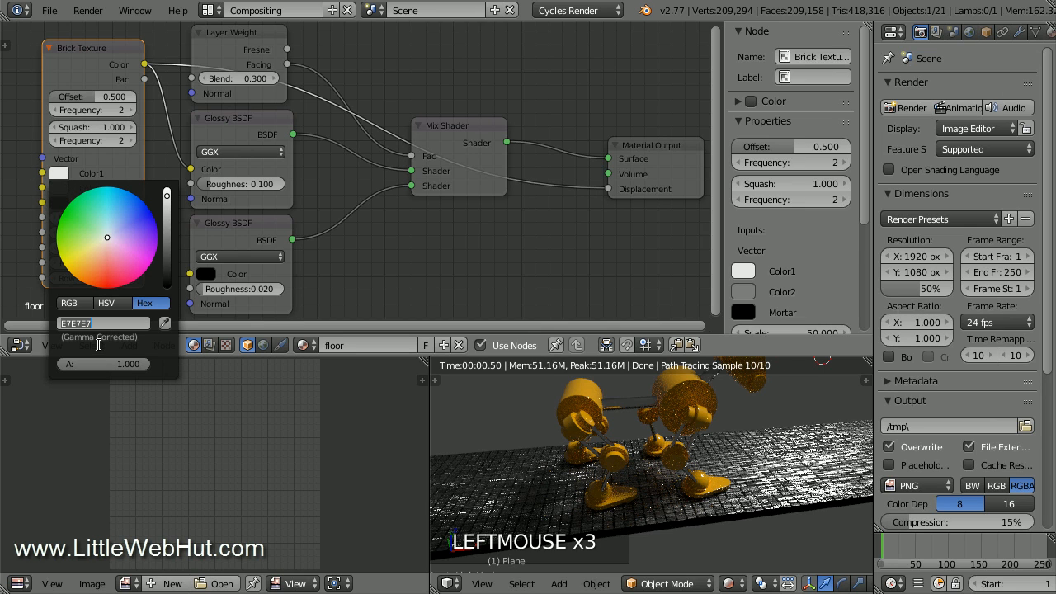
{"action": "type", "text": "e7d1b9"}
{"action": "key", "text": "Return"}
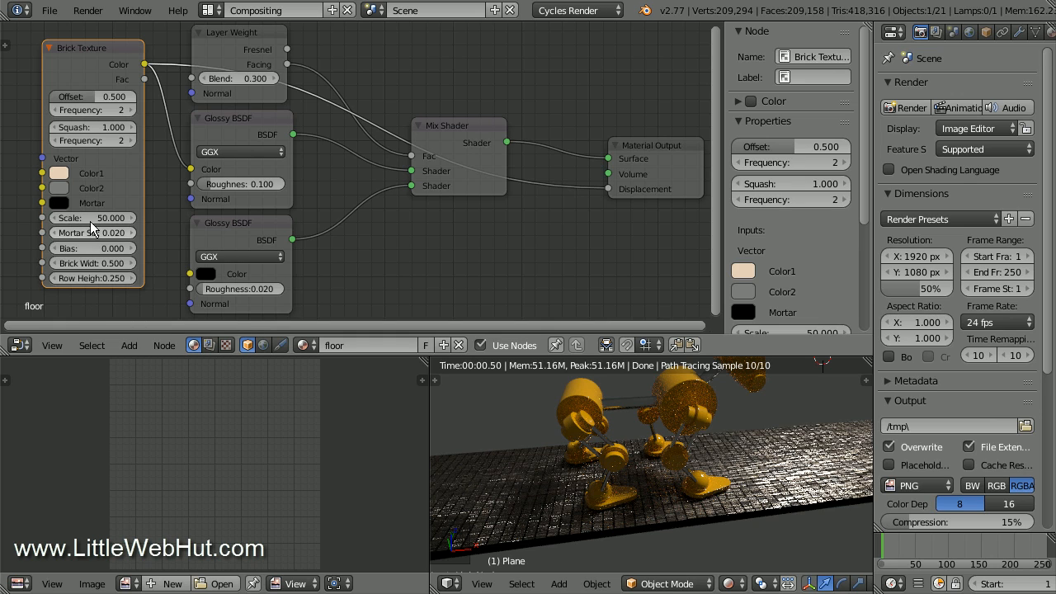
{"action": "left_click", "coordinate": [63, 189]}
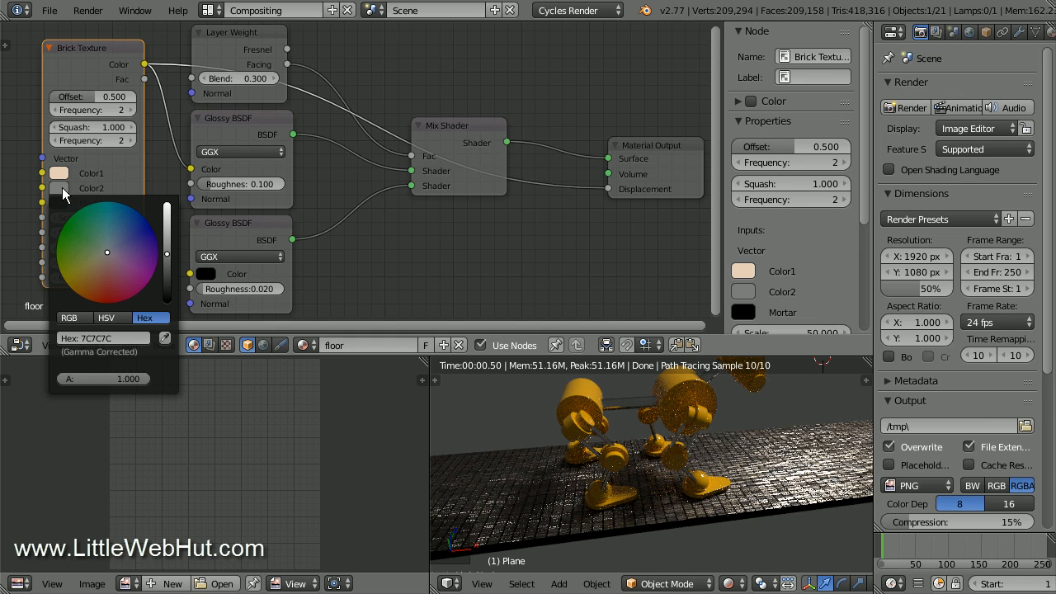
{"action": "left_click", "coordinate": [91, 336]}
{"action": "type", "text": "72675B"}
{"action": "key", "text": "Return"}
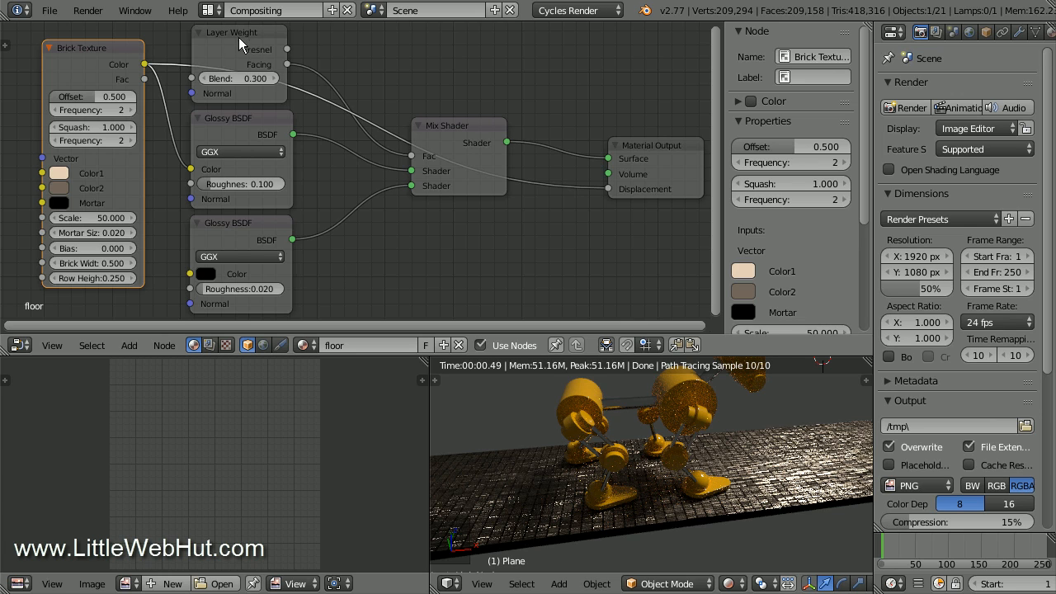
Return to the Default screen layout and preview the camera view in Rendered shading before restoring Solid shading
{"action": "left_click", "coordinate": [211, 10]}
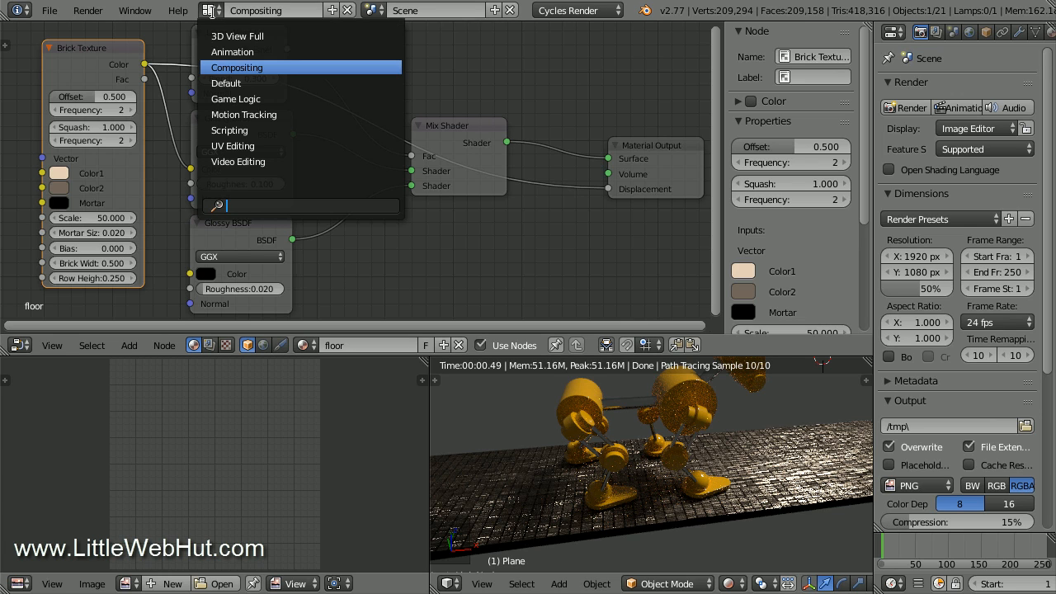
{"action": "left_click", "coordinate": [278, 83]}
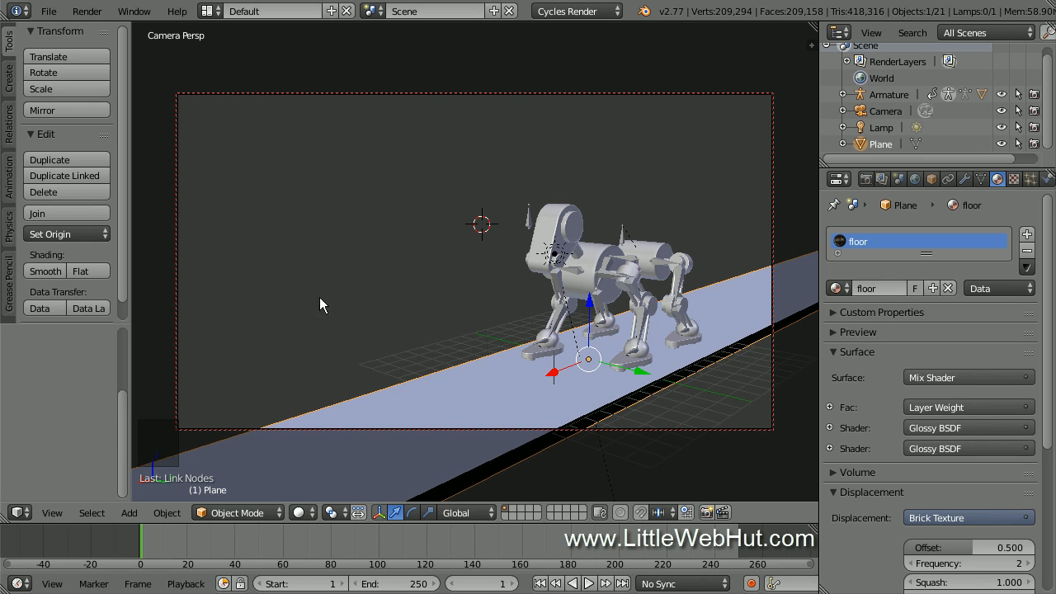
{"action": "left_click", "coordinate": [304, 512]}
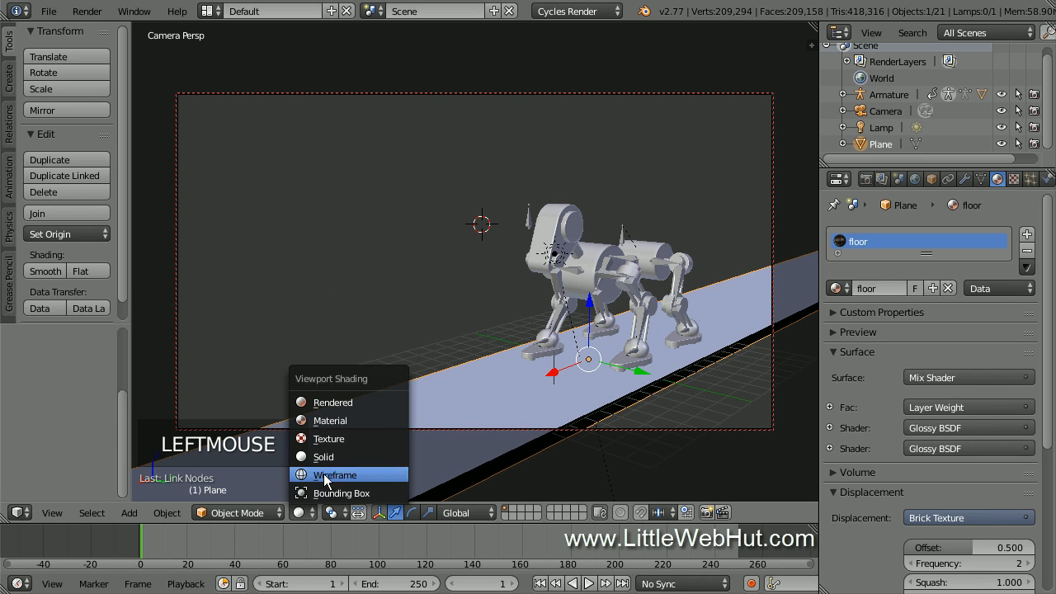
{"action": "left_click", "coordinate": [368, 406]}
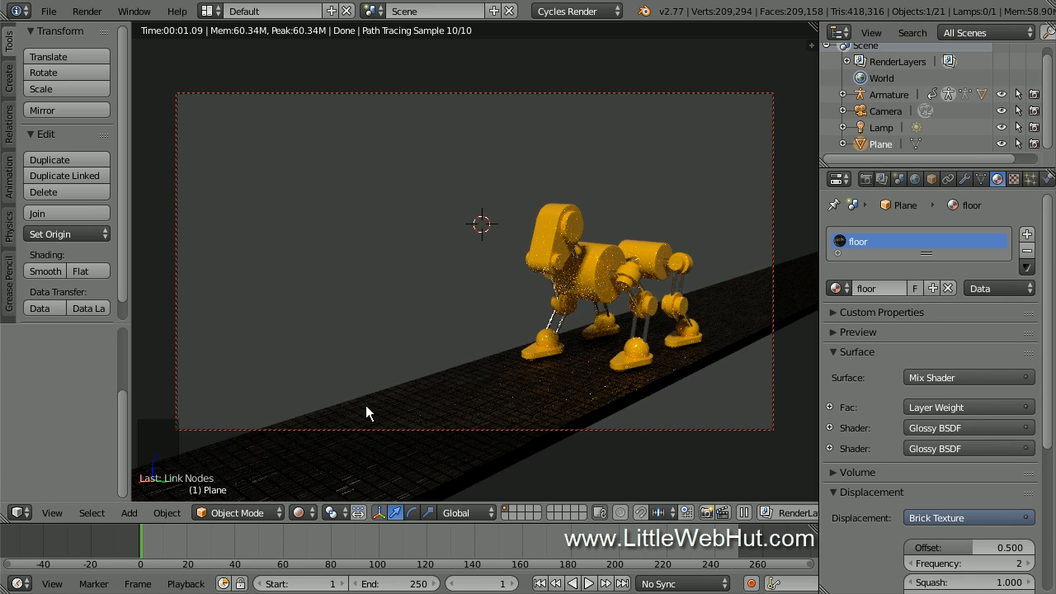
{"action": "left_click", "coordinate": [309, 510]}
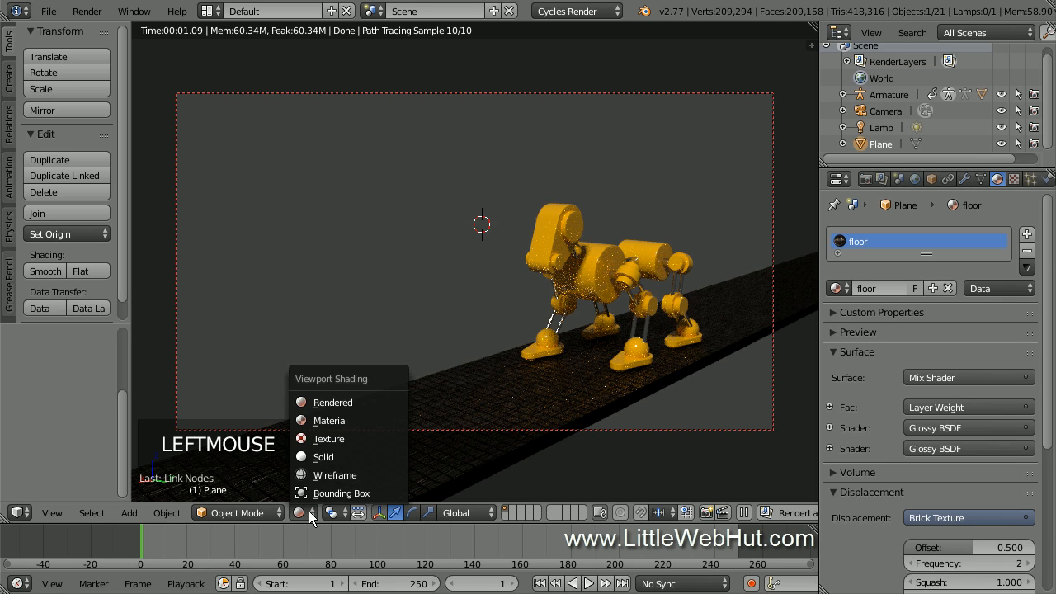
{"action": "left_click", "coordinate": [350, 456]}
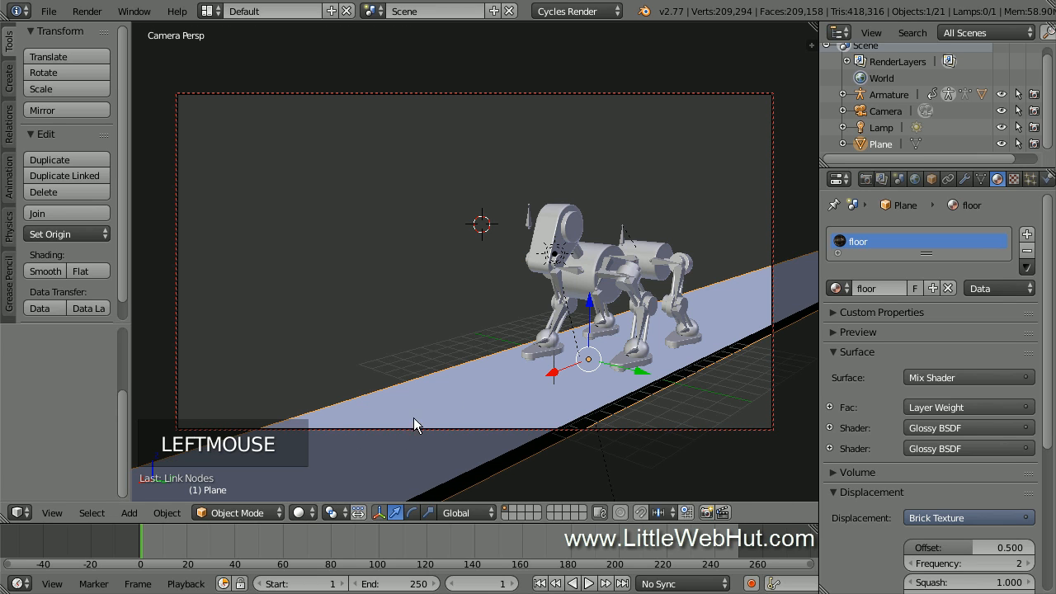
Duplicate the sun lamp and place the copy offset by about 3.229 in X, -3.406 in Y and 0.714 in Z
{"action": "left_click", "coordinate": [881, 128]}
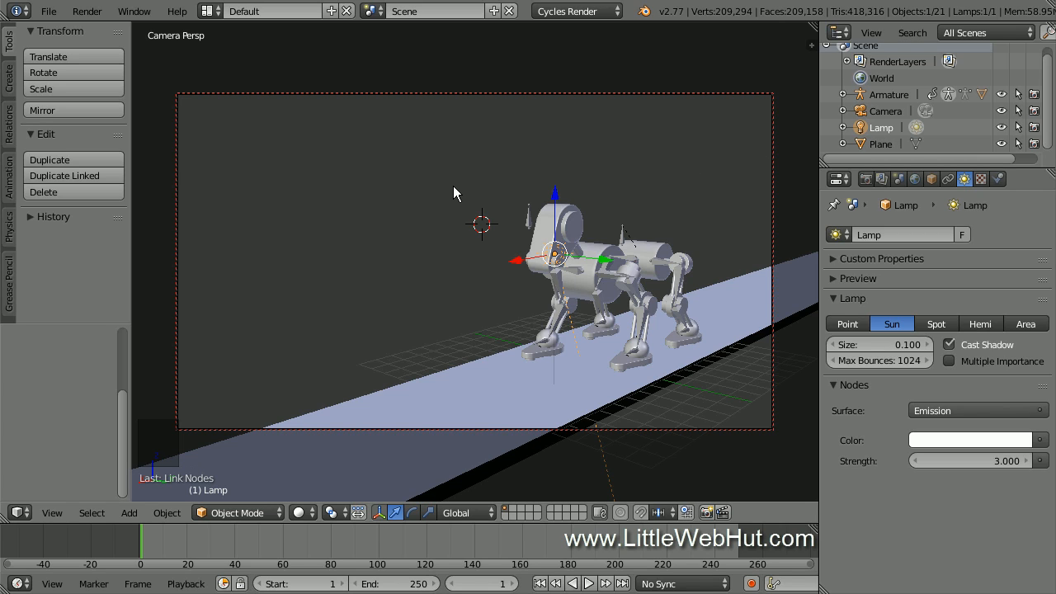
{"action": "key", "text": "shift+d"}
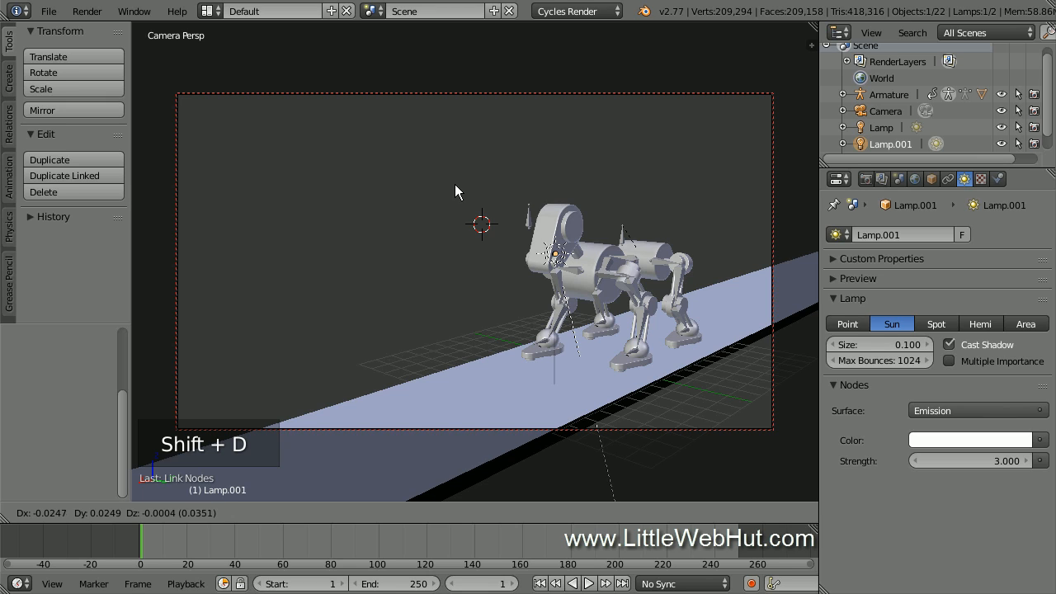
{"action": "left_click", "coordinate": [344, 171]}
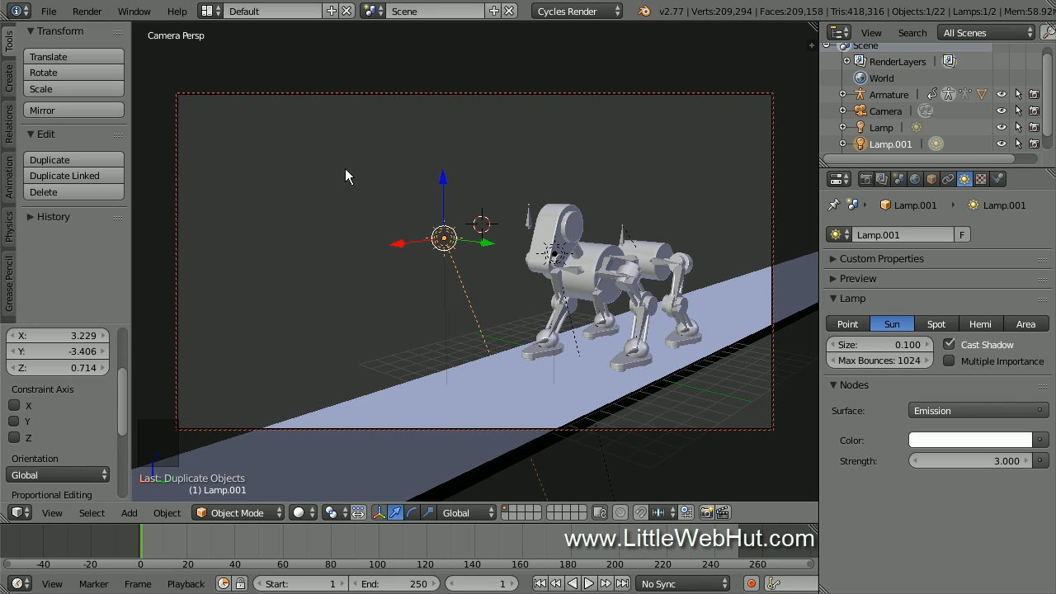
Display the camera view in Rendered shading and set the duplicated lamp's Z rotation to 320°
{"action": "key", "text": "n"}
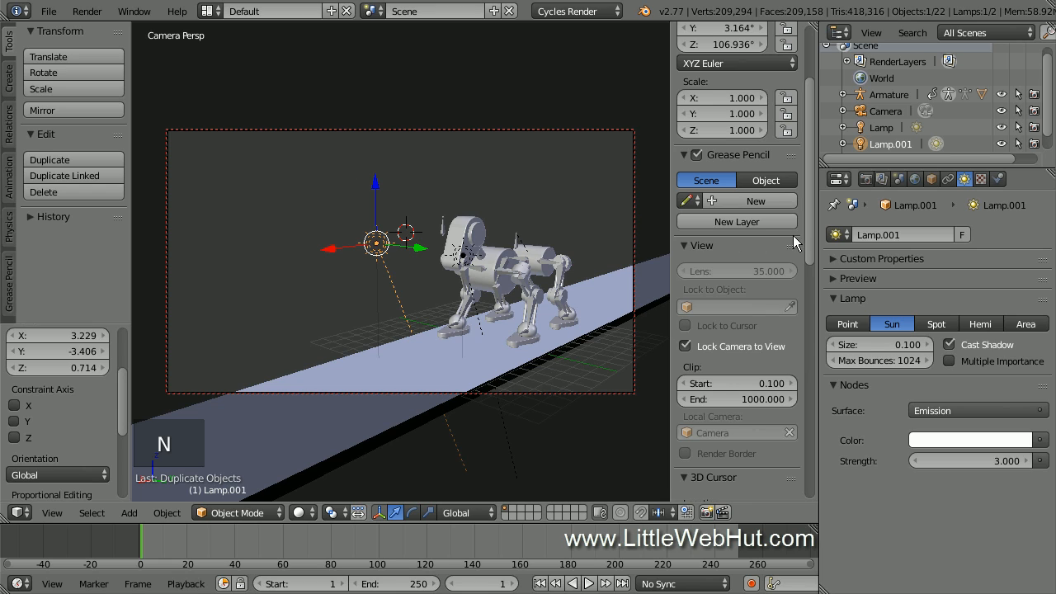
{"action": "left_click_drag", "start_coordinate": [805, 233], "coordinate": [810, 150]}
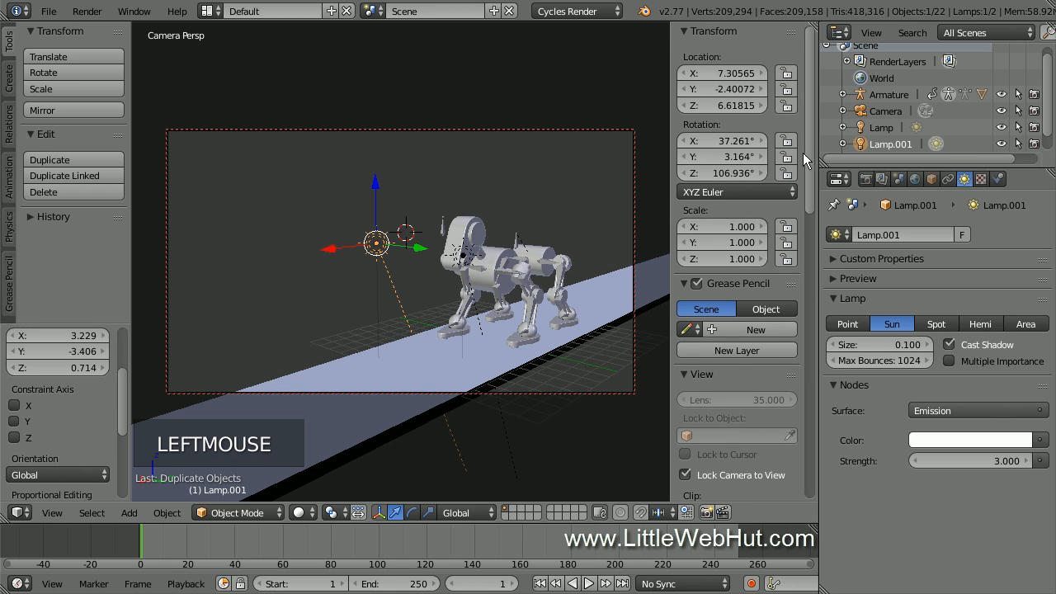
{"action": "left_click", "coordinate": [300, 513]}
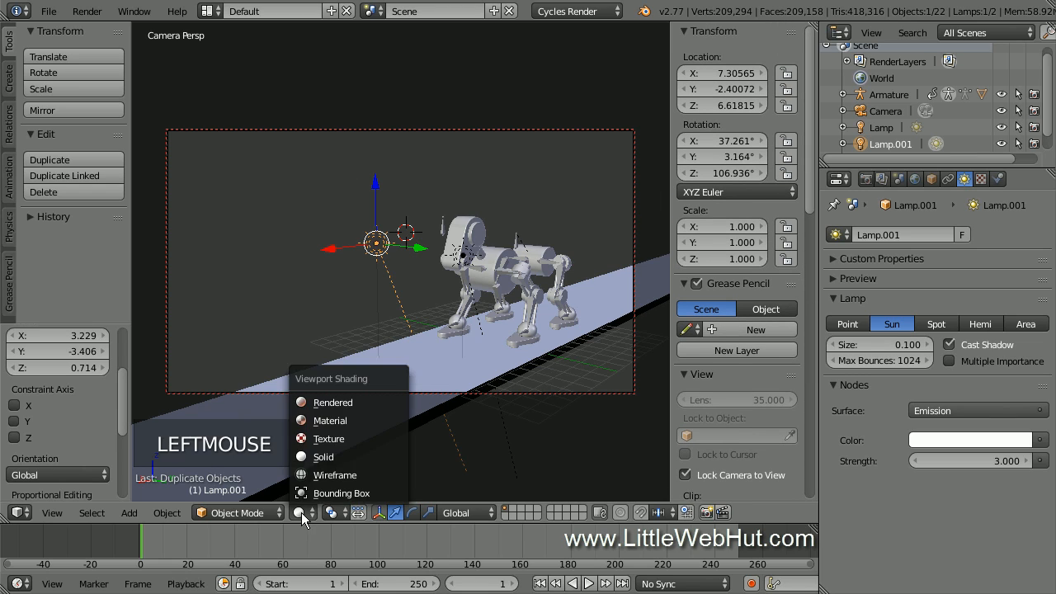
{"action": "left_click", "coordinate": [377, 403]}
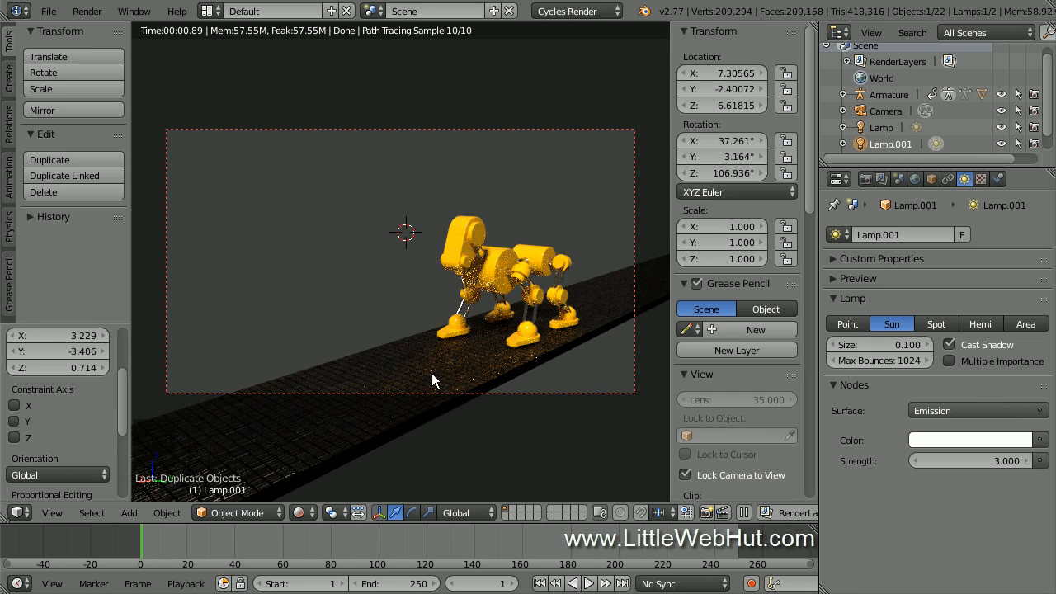
{"action": "left_click", "coordinate": [740, 173]}
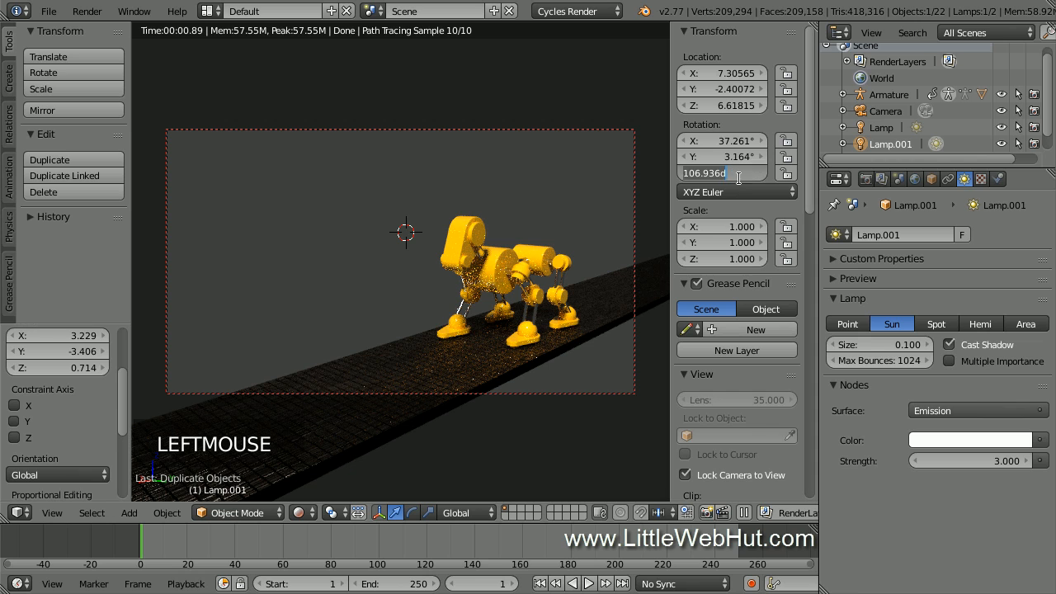
{"action": "type", "text": "320"}
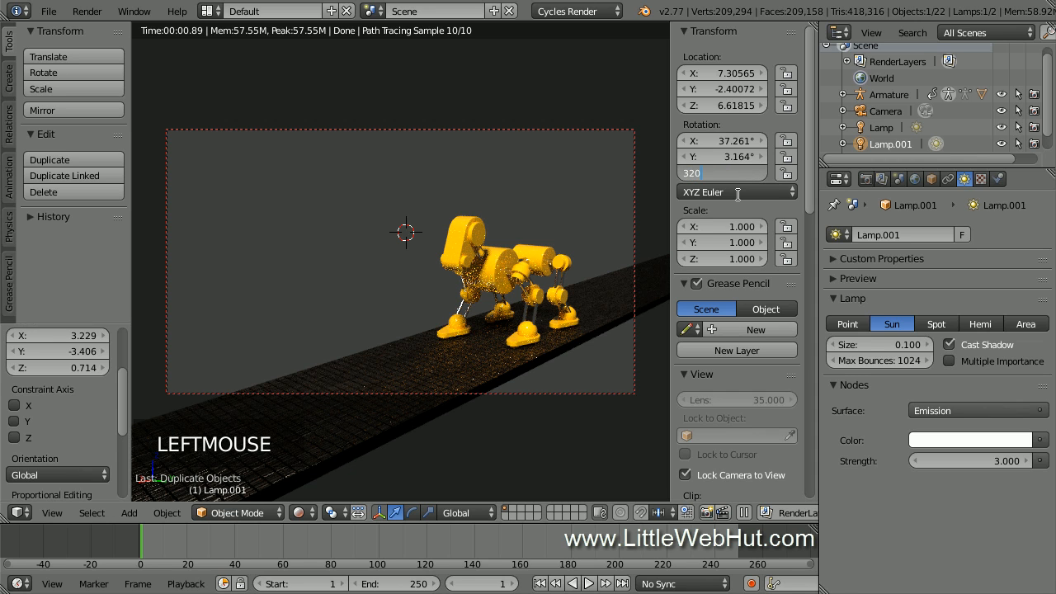
{"action": "key", "text": "Return"}
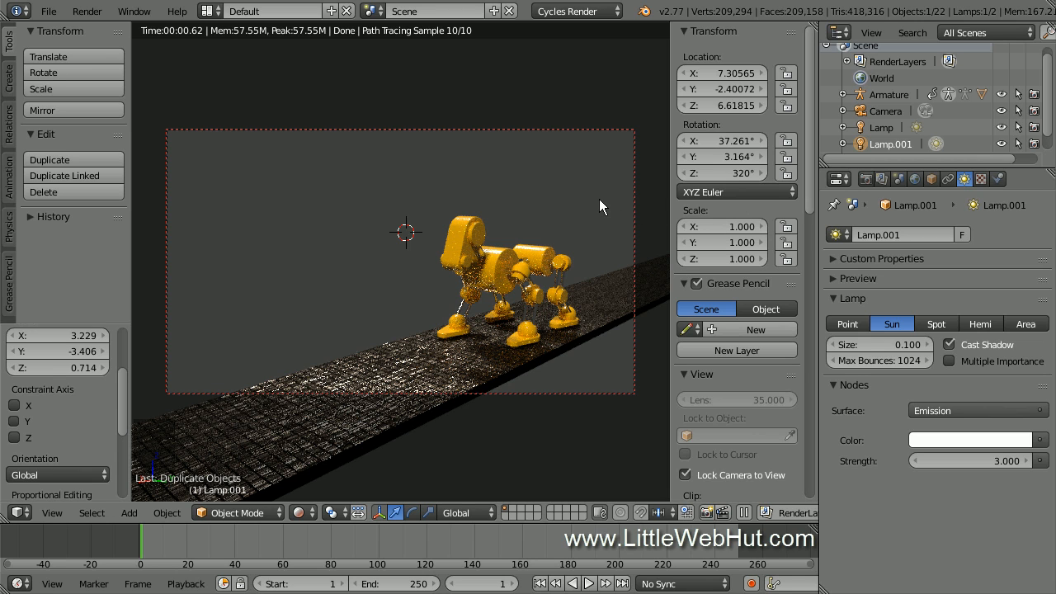
{"action": "key", "text": "n"}
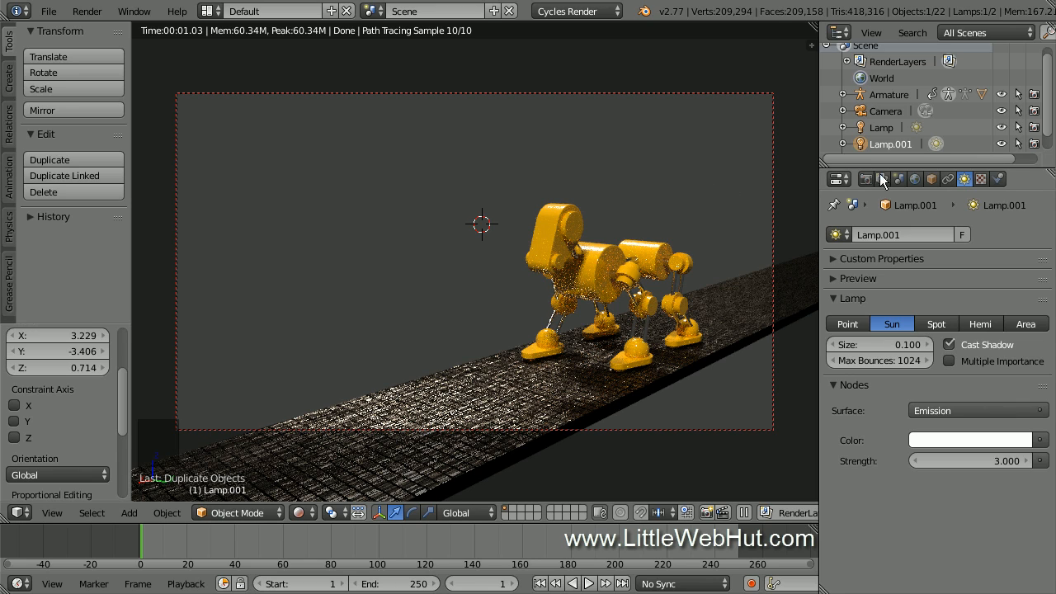
Set the World surface colour to hex 222222 to darken the background
{"action": "left_click", "coordinate": [922, 178]}
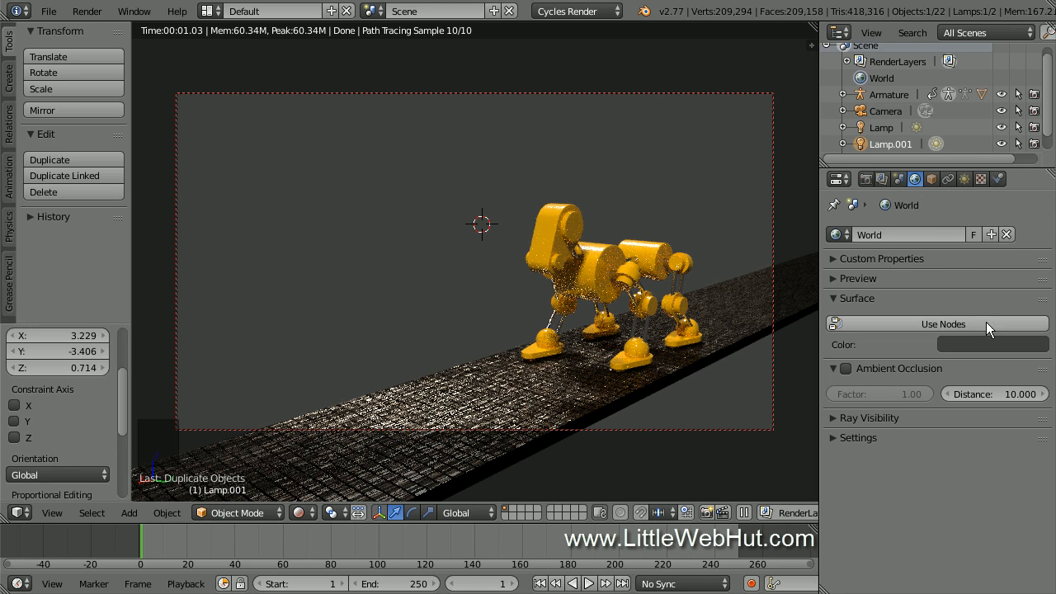
{"action": "left_click", "coordinate": [989, 343]}
{"action": "left_click", "coordinate": [962, 286]}
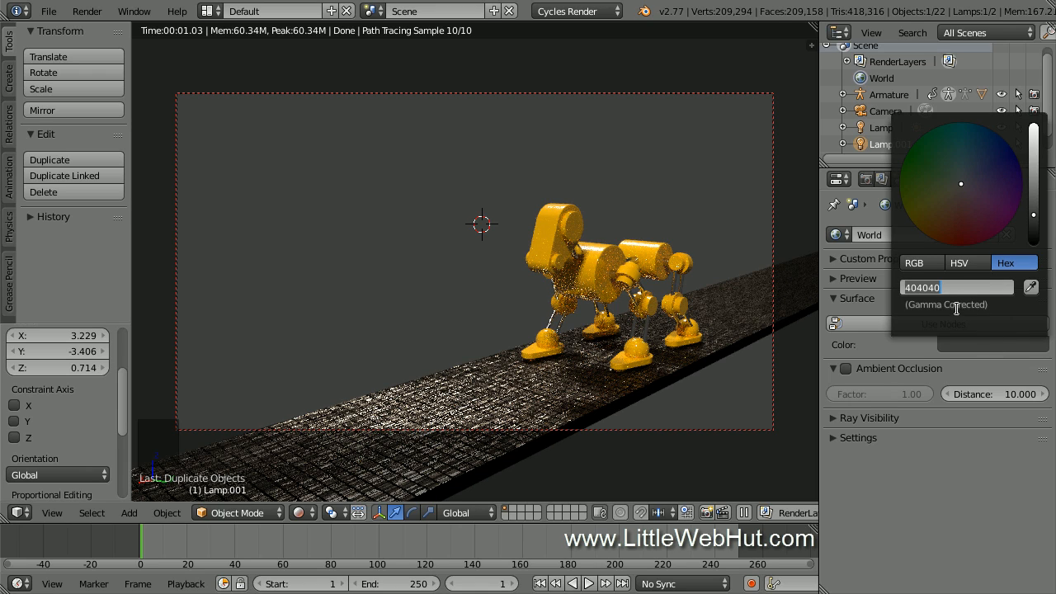
{"action": "type", "text": "222222"}
{"action": "key", "text": "Return"}
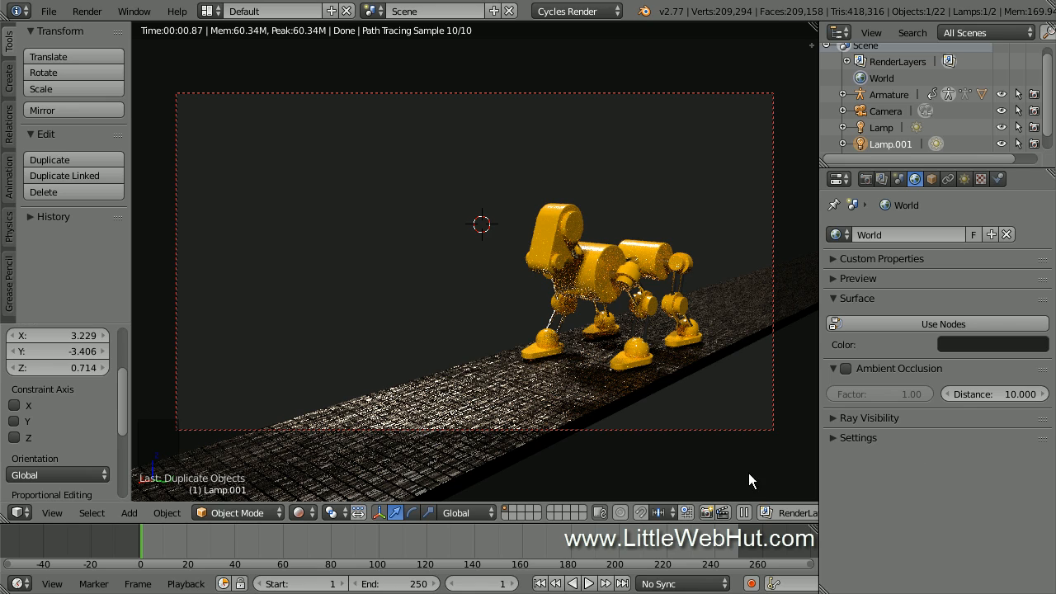
Set the animation's end frame to 200
{"action": "left_click", "coordinate": [413, 583]}
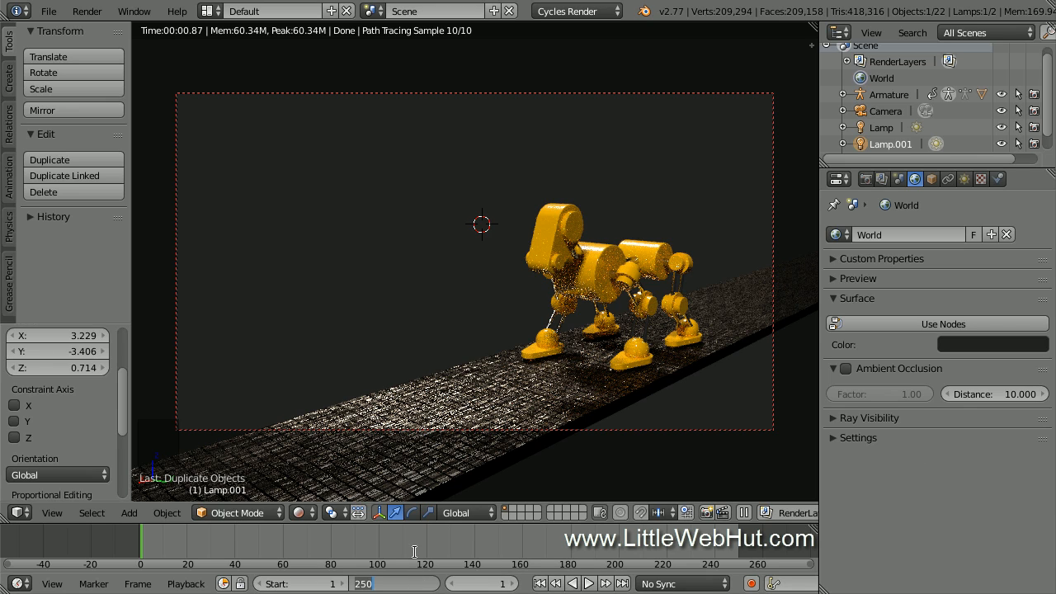
{"action": "type", "text": "200"}
{"action": "key", "text": "Return"}
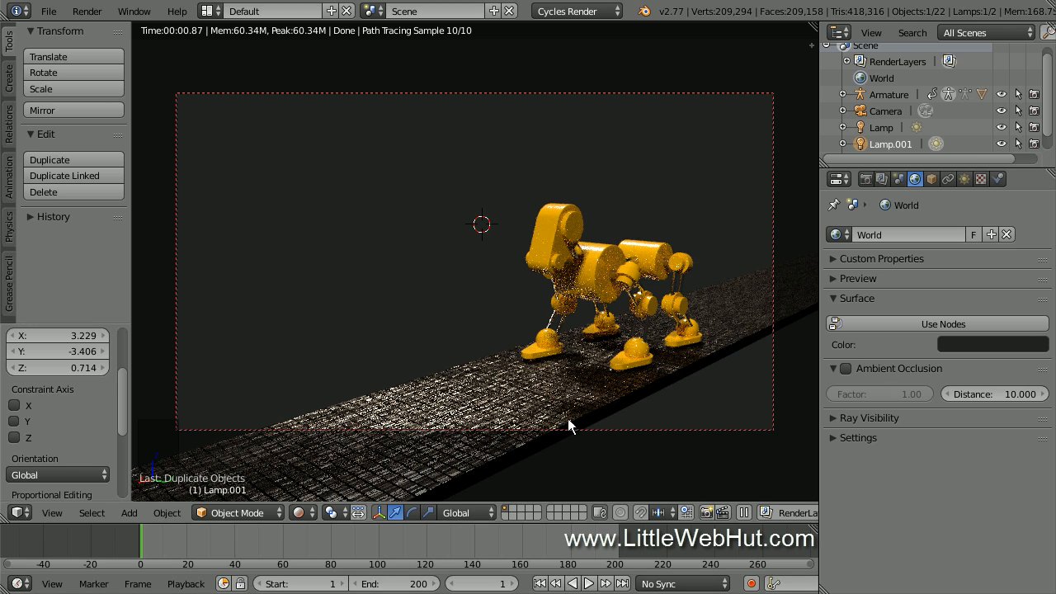
In the render sampling settings, set the render samples to 200 and Clamp Indirect to 1.00
{"action": "left_click", "coordinate": [865, 180]}
{"action": "scroll", "coordinate": [1034, 459], "scroll_direction": "down", "scroll_amount": 8}
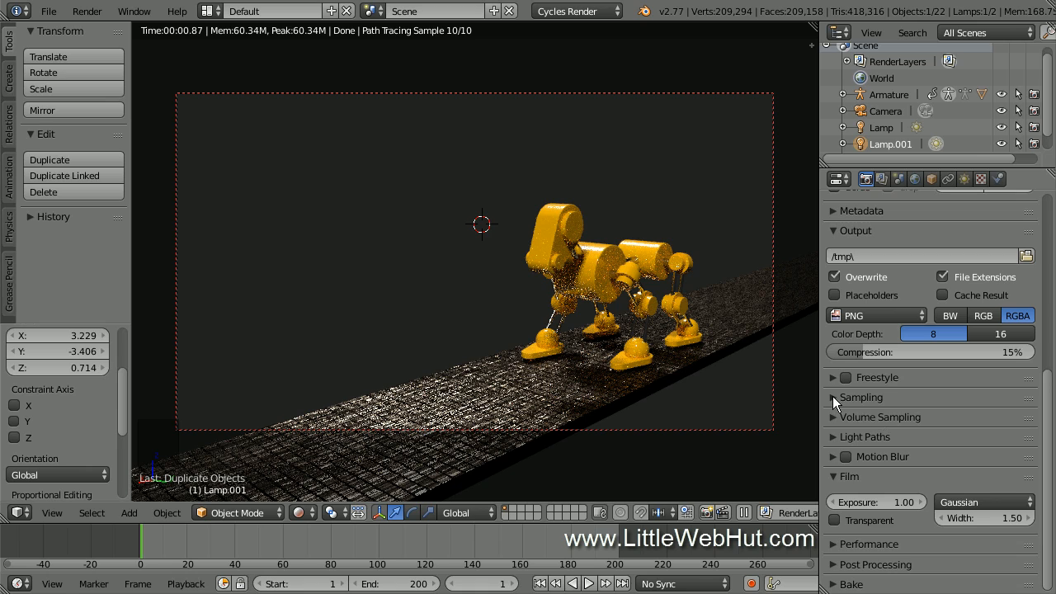
{"action": "left_click", "coordinate": [833, 397]}
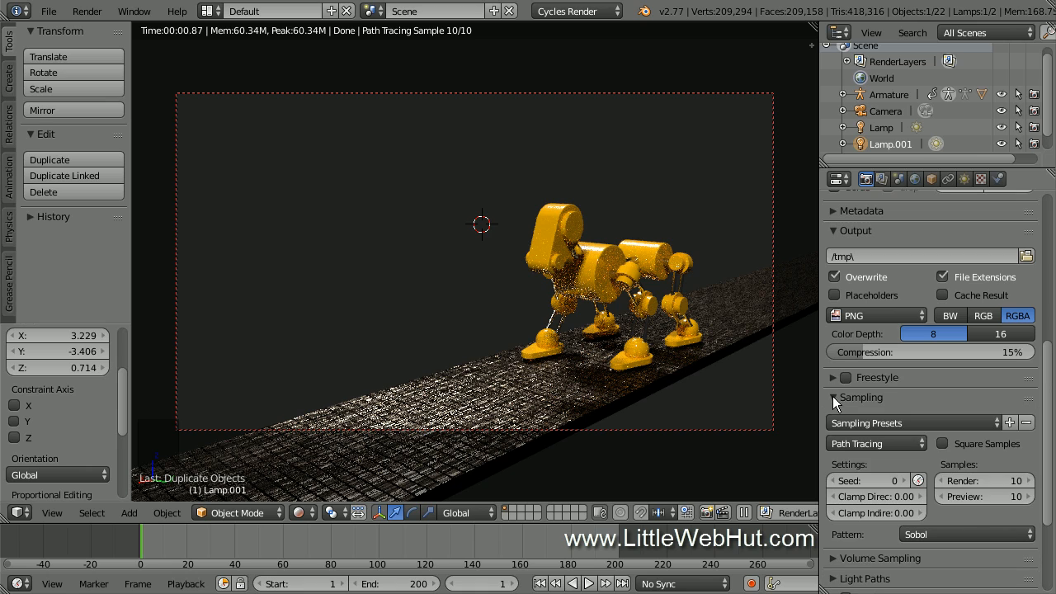
{"action": "left_click", "coordinate": [1003, 479]}
{"action": "type", "text": "200"}
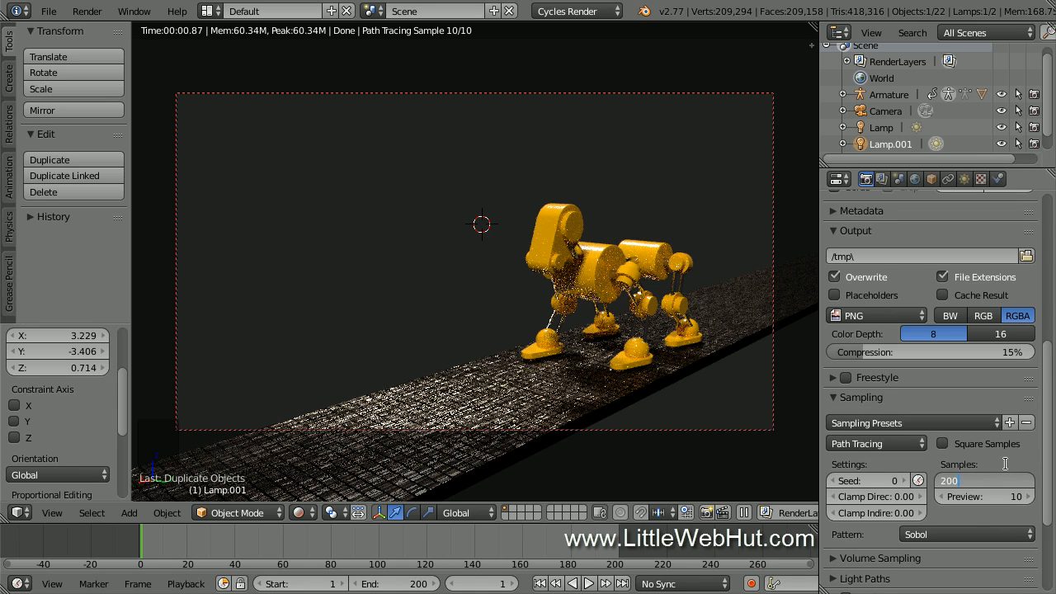
{"action": "key", "text": "Return"}
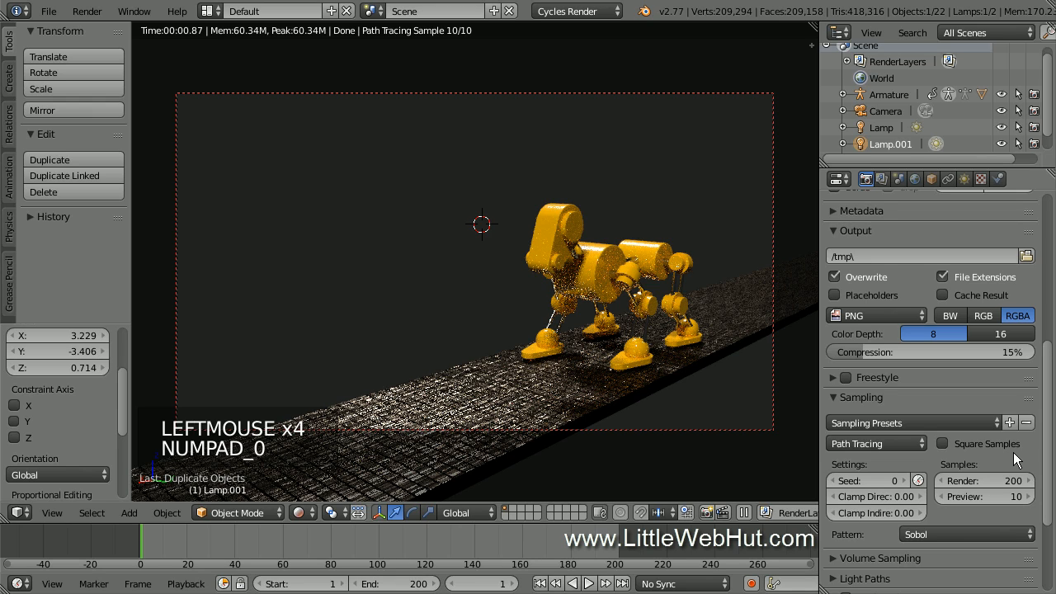
{"action": "left_click", "coordinate": [896, 516]}
{"action": "type", "text": "1"}
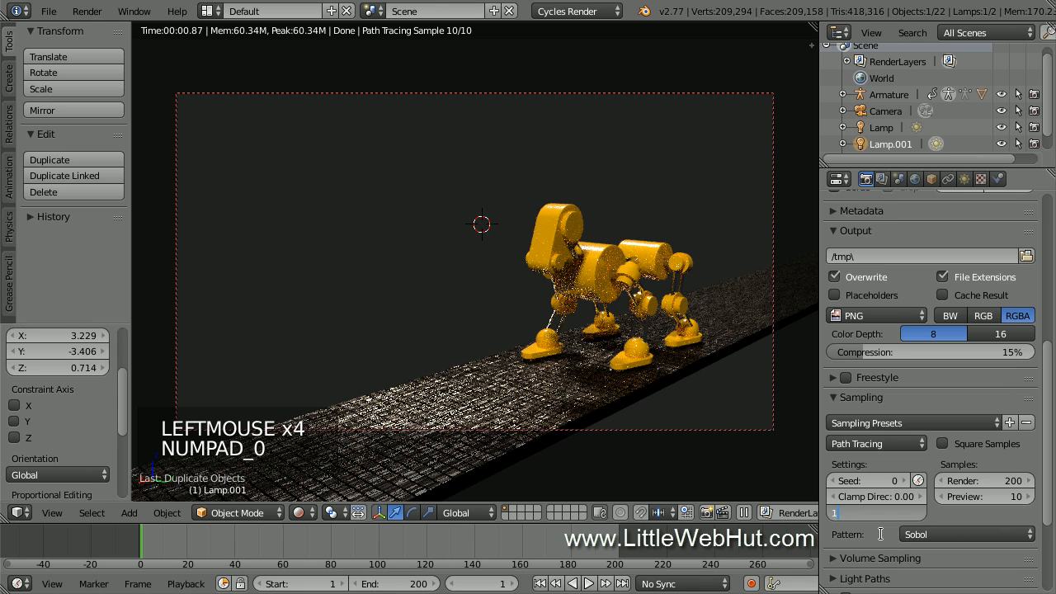
{"action": "left_click", "coordinate": [881, 533]}
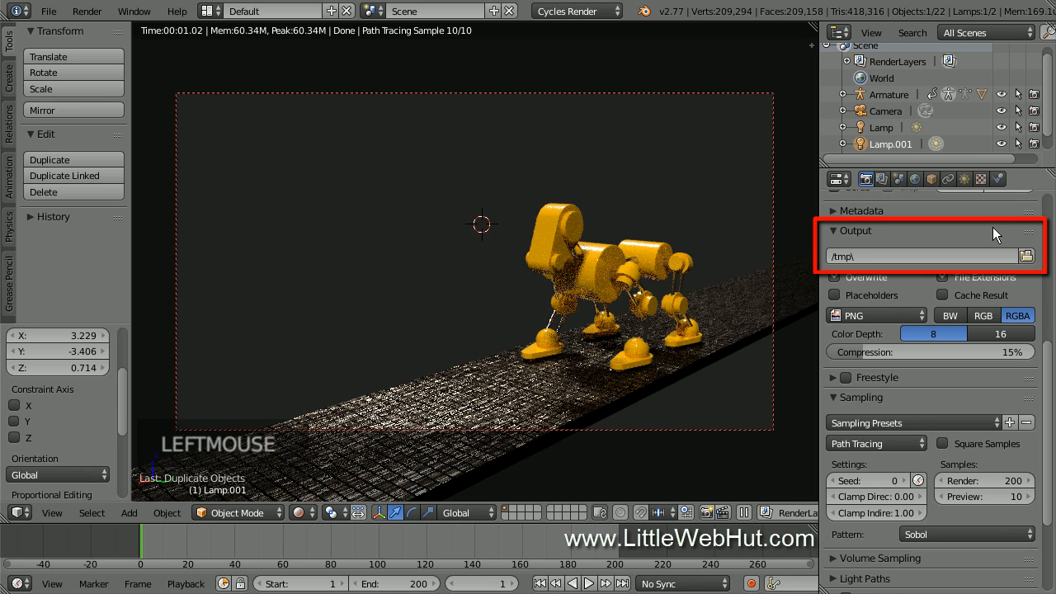
Set the render output folder to C:\demo\ and the output file format to Ogg Theora
{"action": "left_click", "coordinate": [1026, 256]}
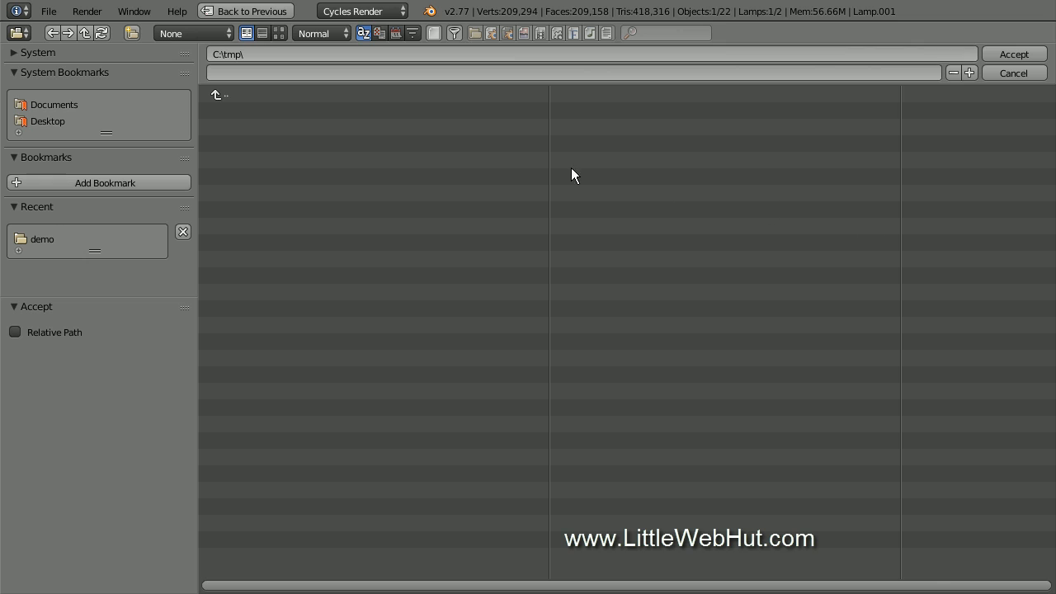
{"action": "left_click", "coordinate": [216, 94]}
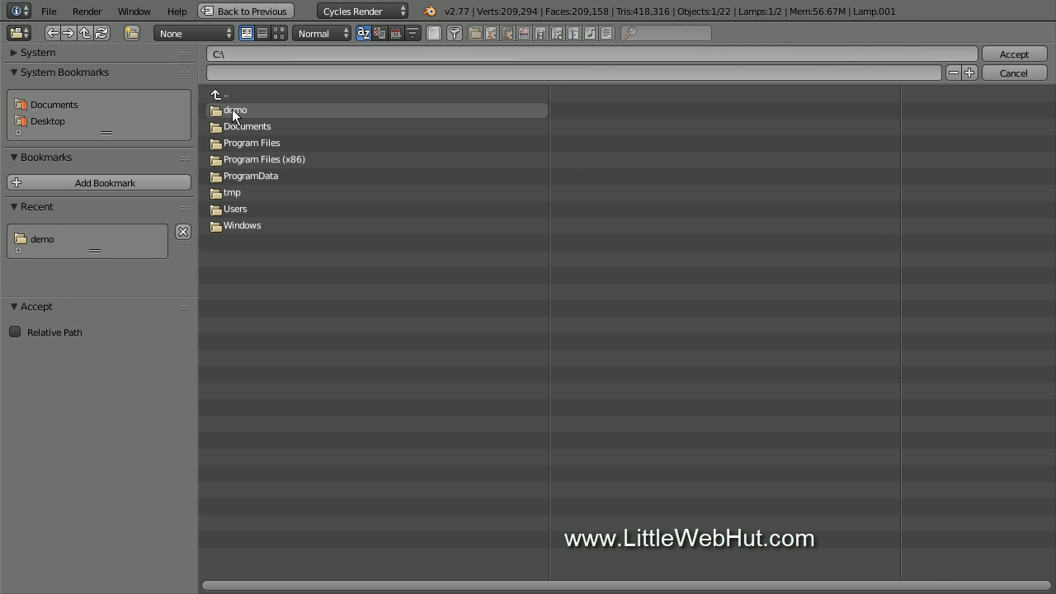
{"action": "left_click", "coordinate": [234, 111]}
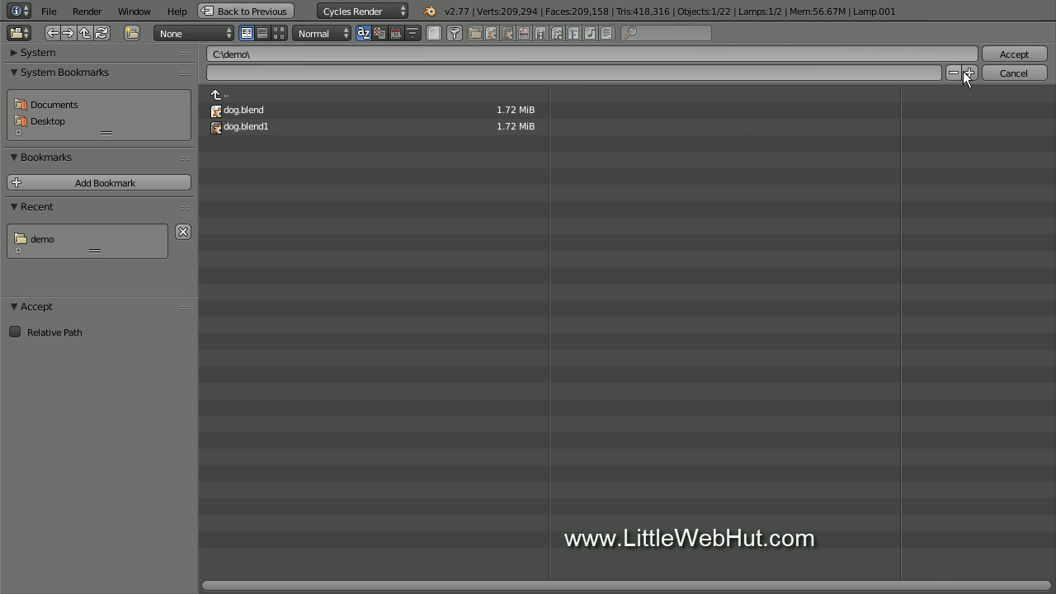
{"action": "left_click", "coordinate": [1020, 56]}
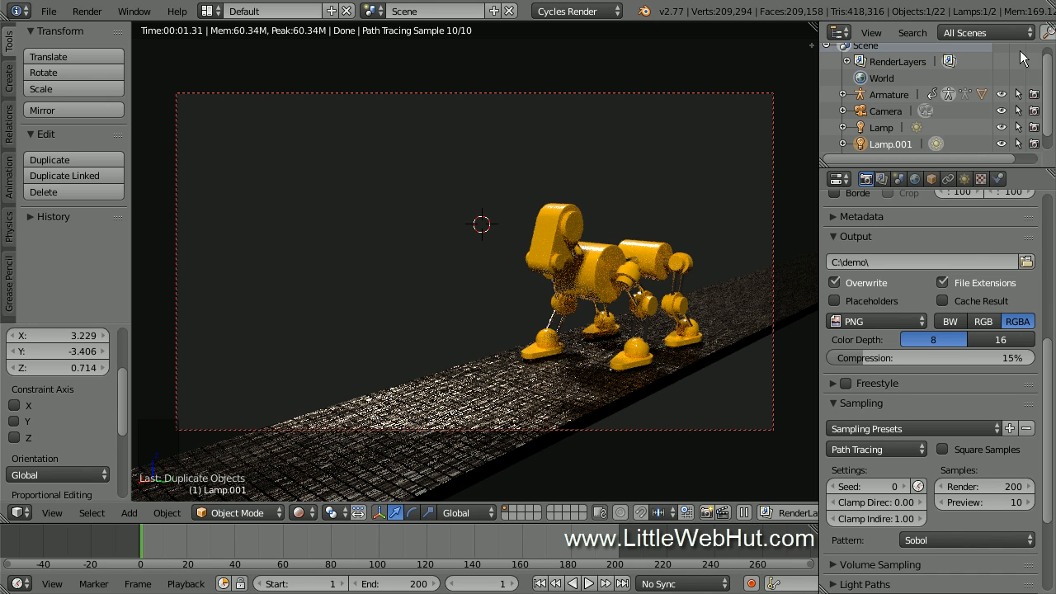
{"action": "left_click", "coordinate": [918, 321]}
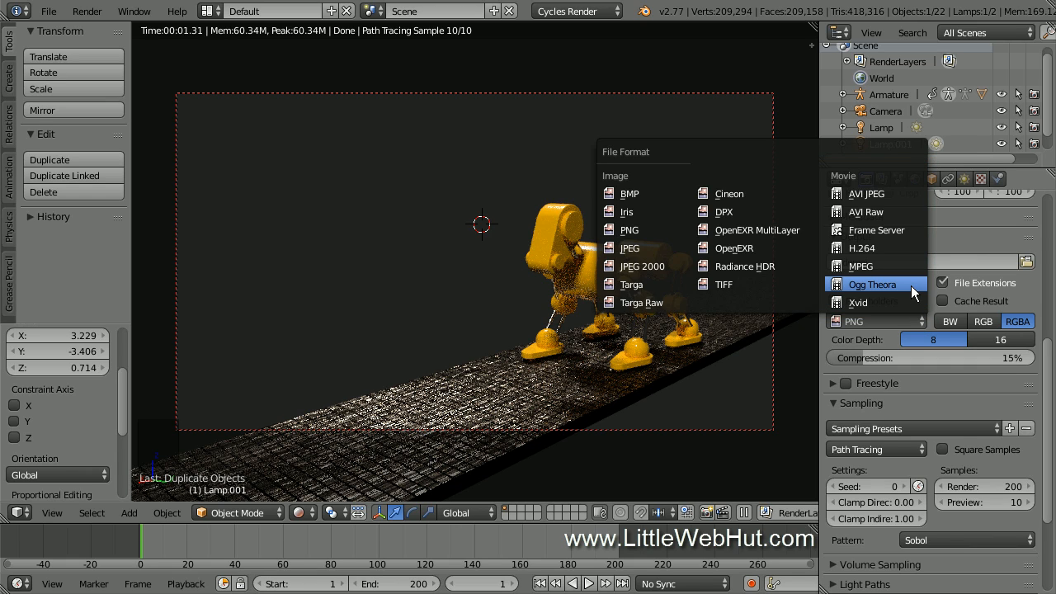
{"action": "left_click", "coordinate": [911, 285]}
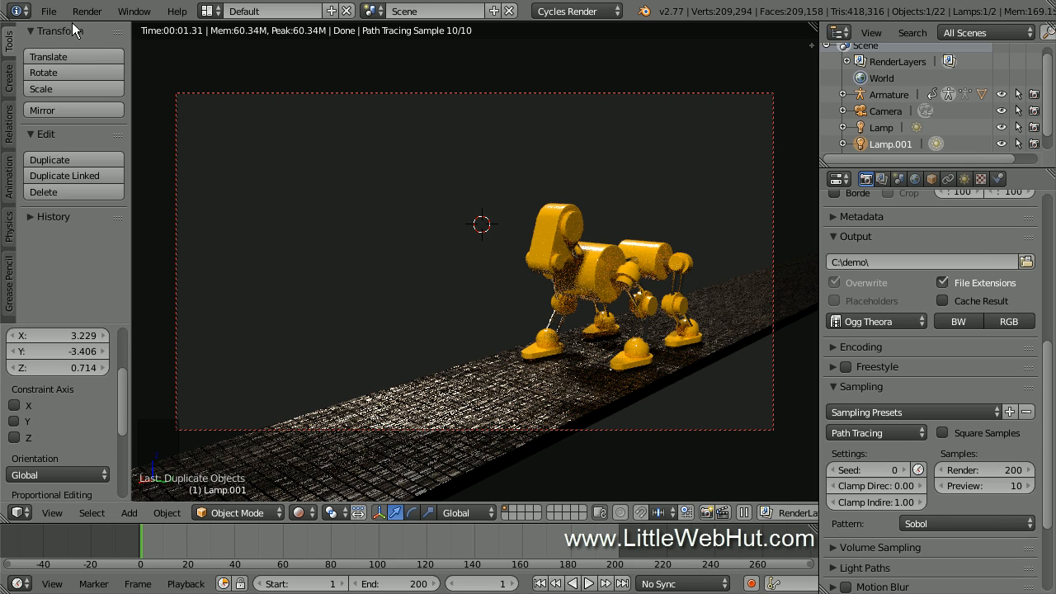
Save the blend file and render the full animation
{"action": "left_click", "coordinate": [49, 11]}
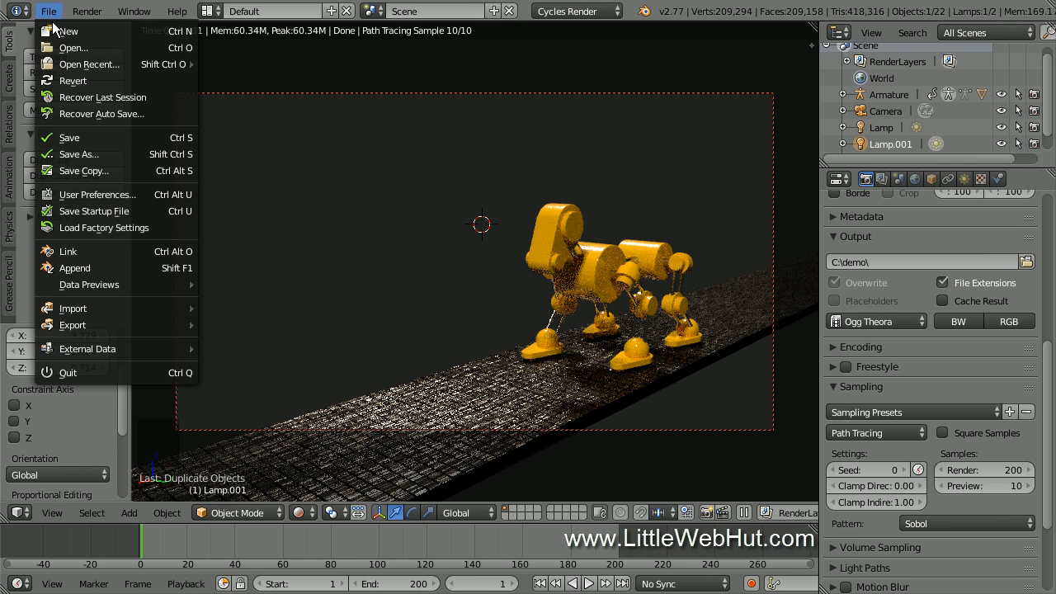
{"action": "left_click", "coordinate": [117, 137]}
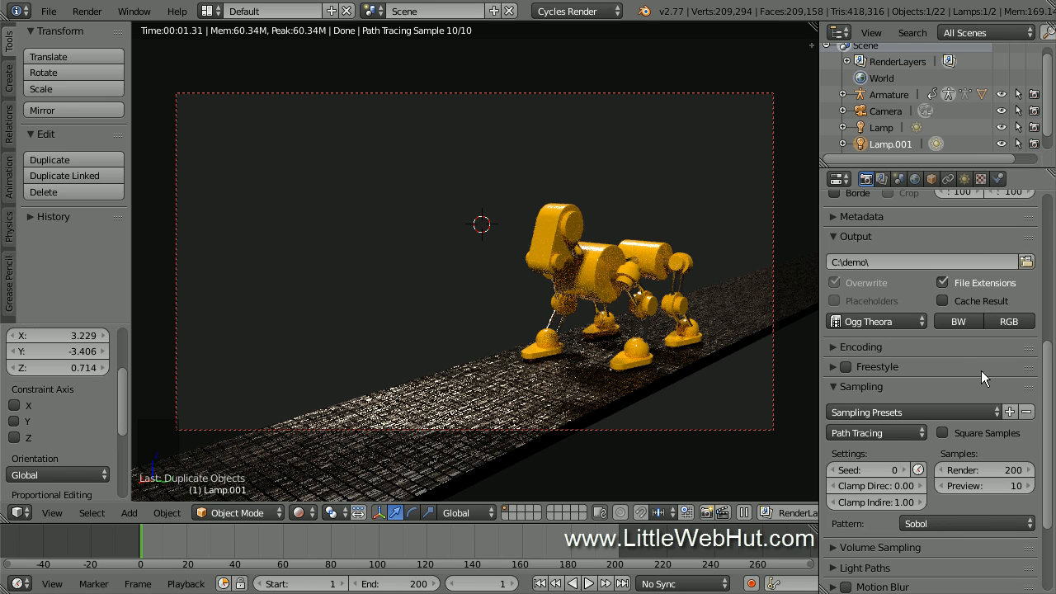
{"action": "left_click_drag", "start_coordinate": [1046, 393], "coordinate": [1048, 223]}
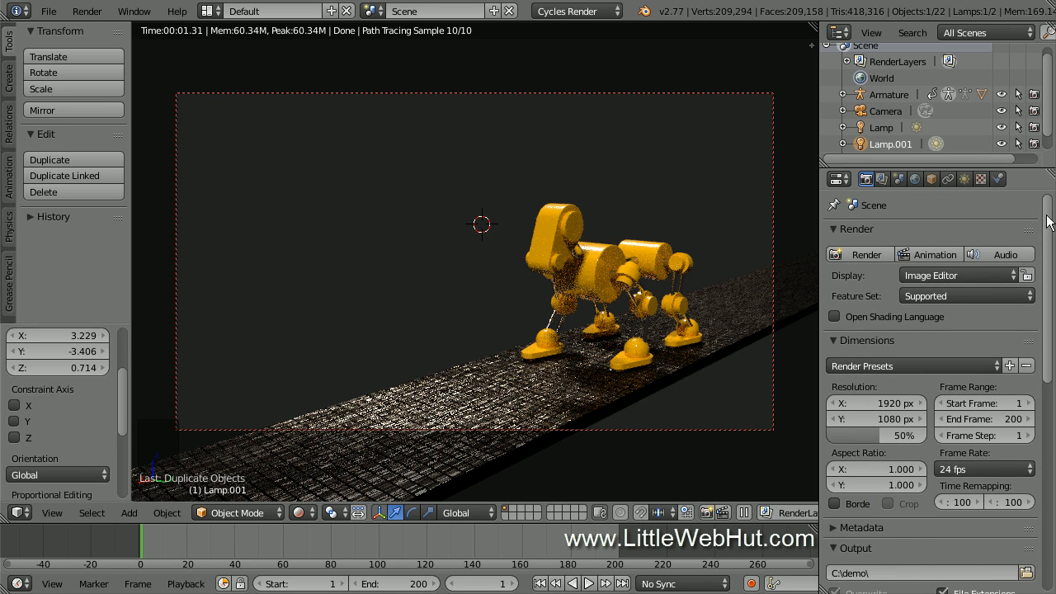
{"action": "left_click", "coordinate": [928, 250]}
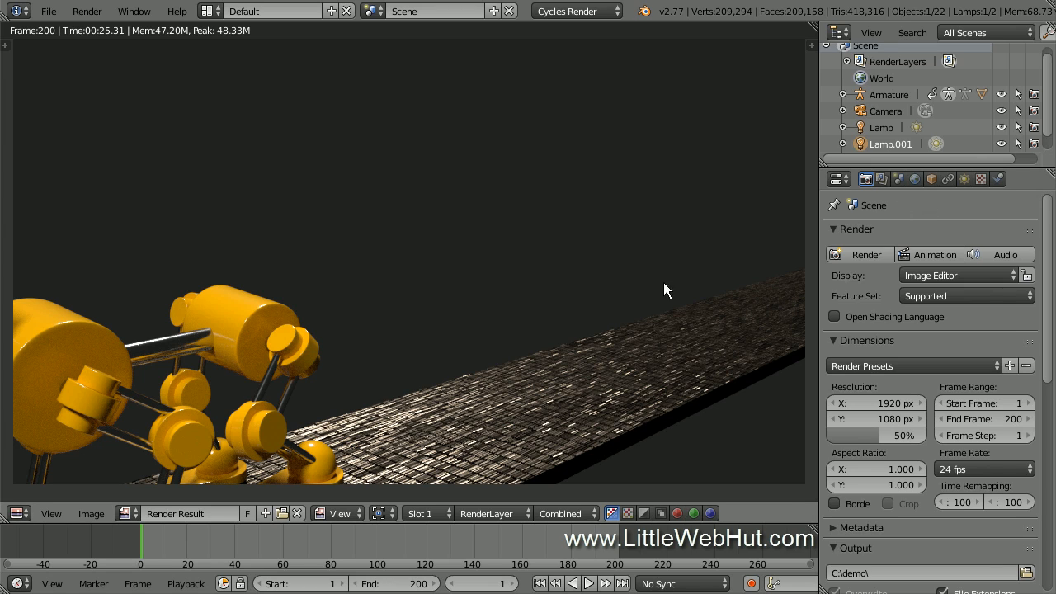
Switch the render result area back to the 3D View and play the rendered animation
{"action": "left_click", "coordinate": [27, 516]}
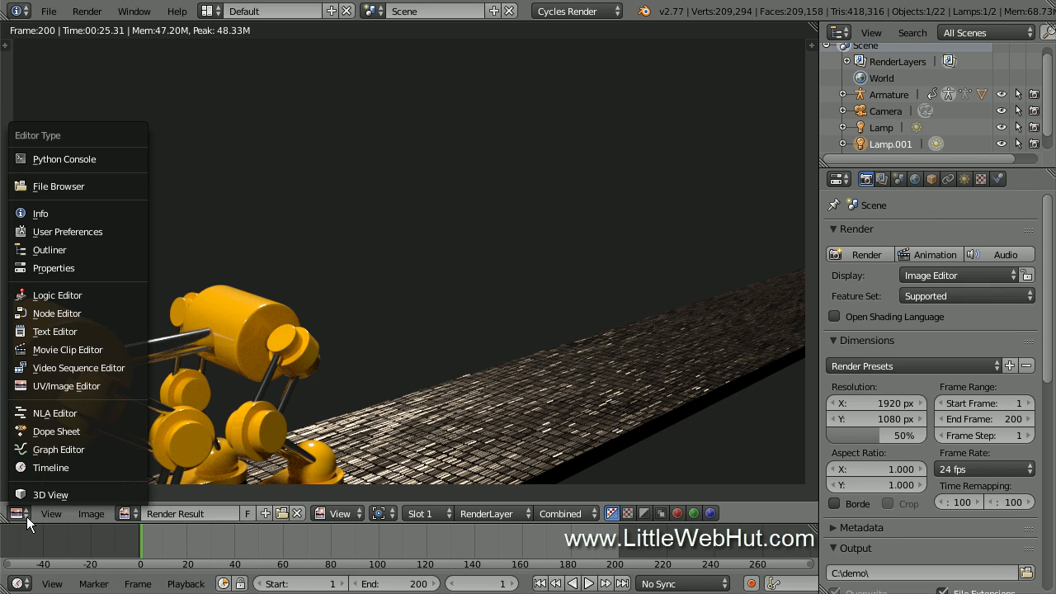
{"action": "left_click", "coordinate": [88, 494]}
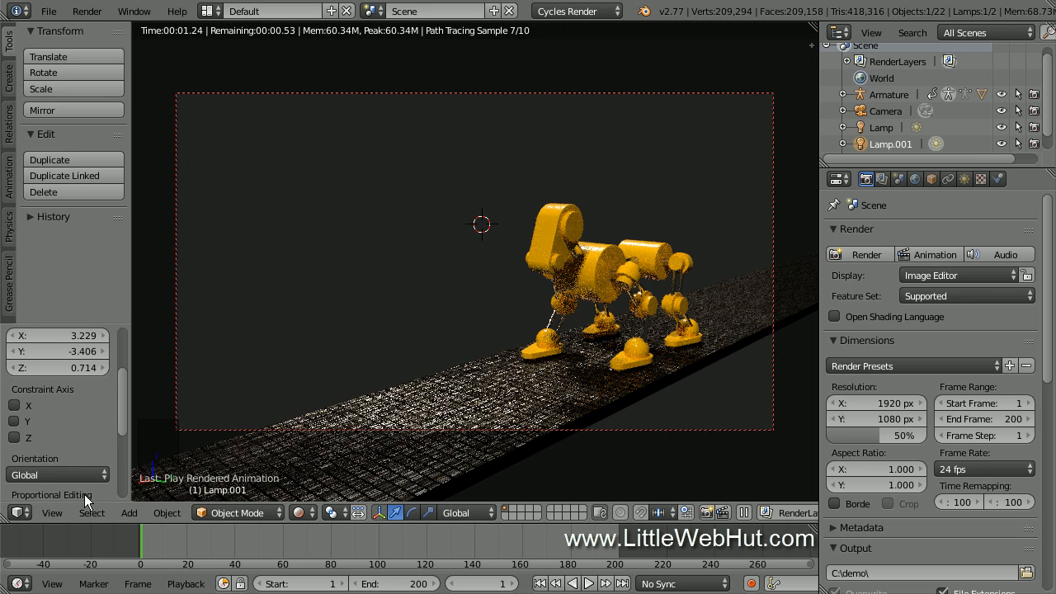
{"action": "left_click", "coordinate": [88, 11]}
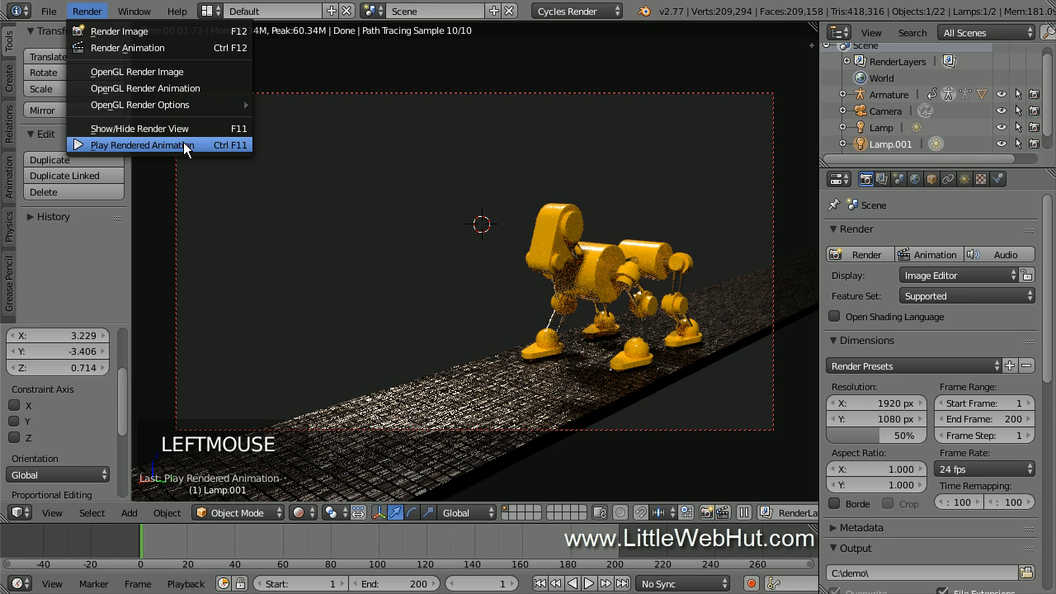
{"action": "left_click", "coordinate": [142, 145]}
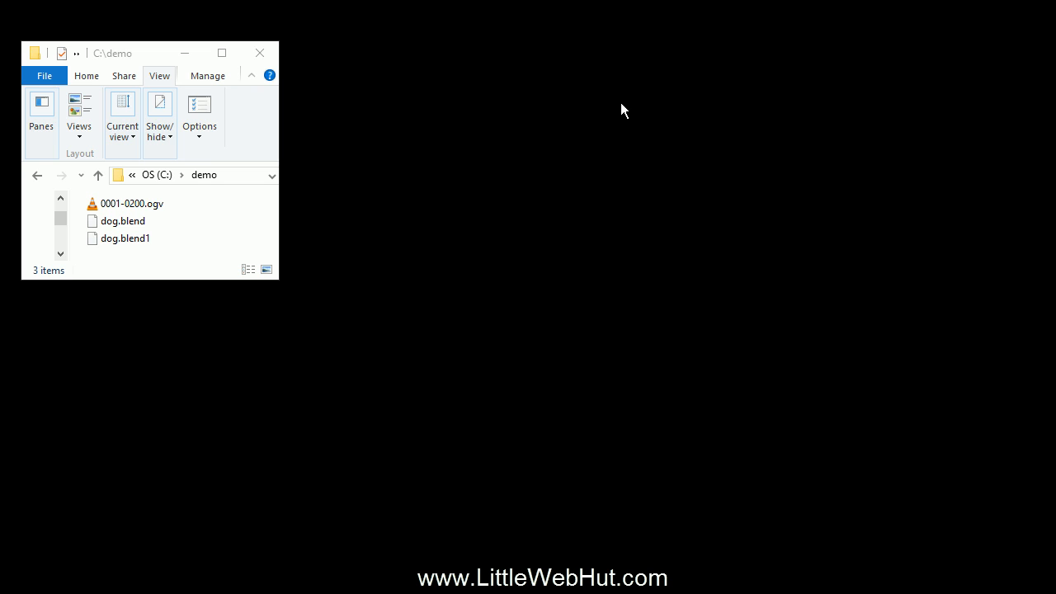
In File Explorer, open the rendered video 0001-0200.ogv from C:\demo to watch it in VLC media player
{"action": "double_click", "coordinate": [94, 203]}
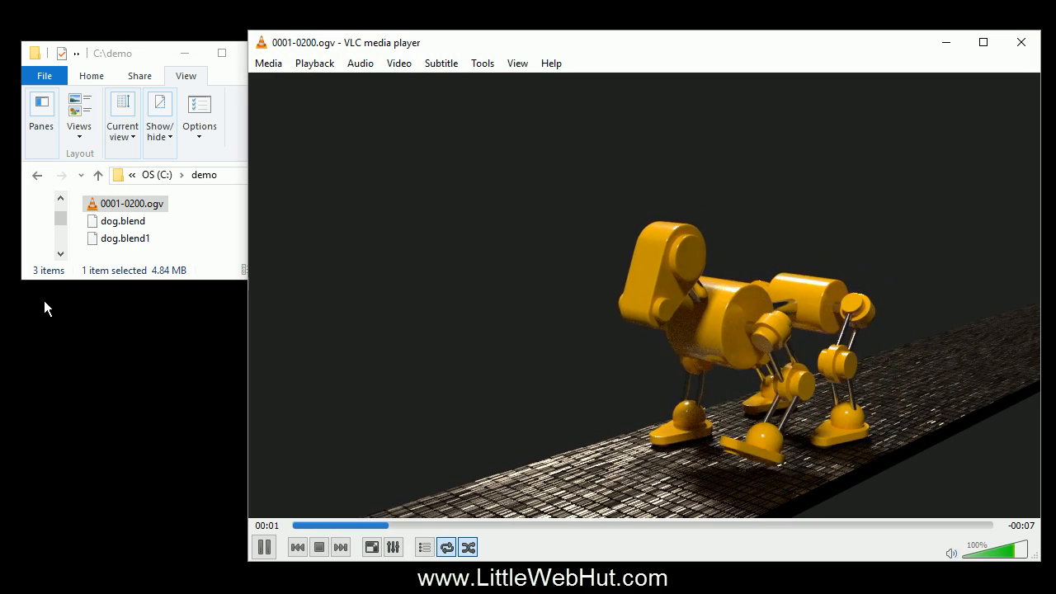